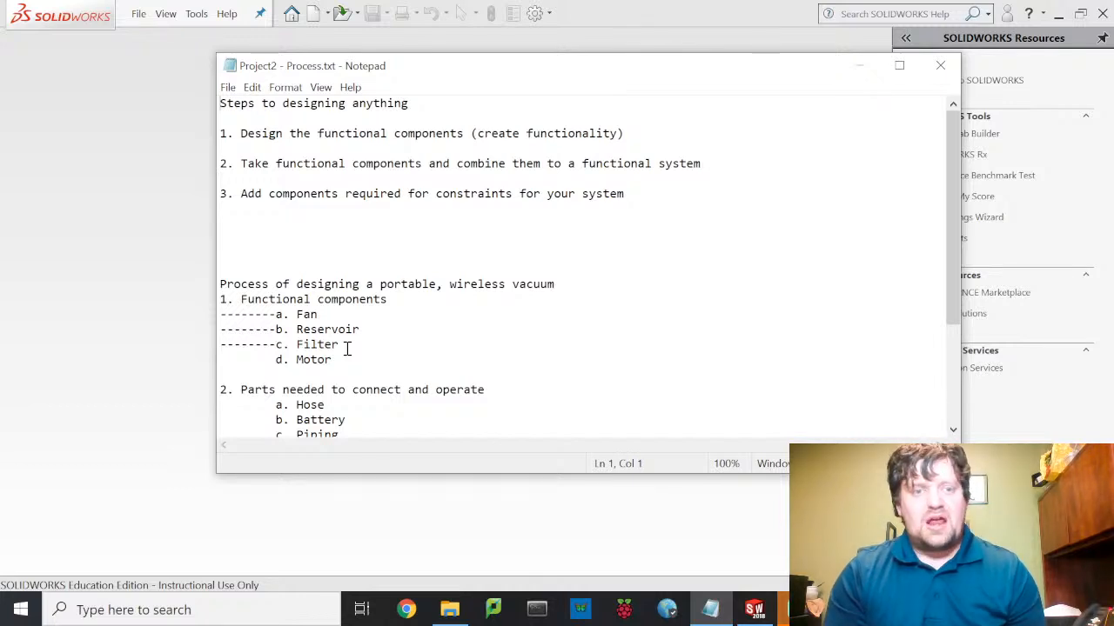
Step: Review the portable vacuum process notes, from the functional components through the connecting parts and constraint components
click(347, 347)
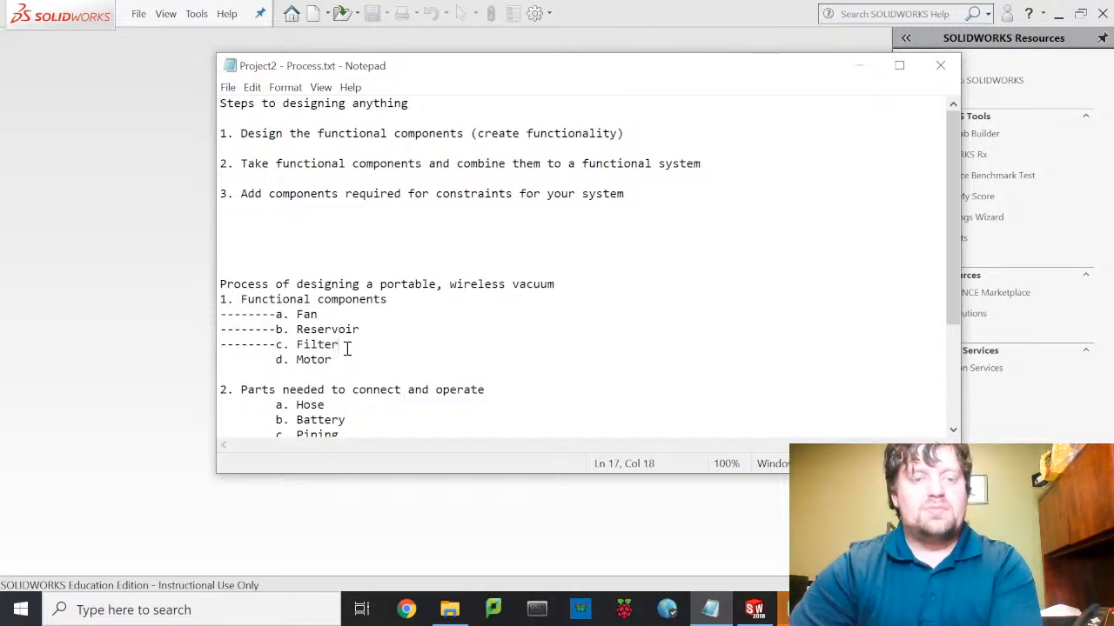
scroll(322, 378, down, 2)
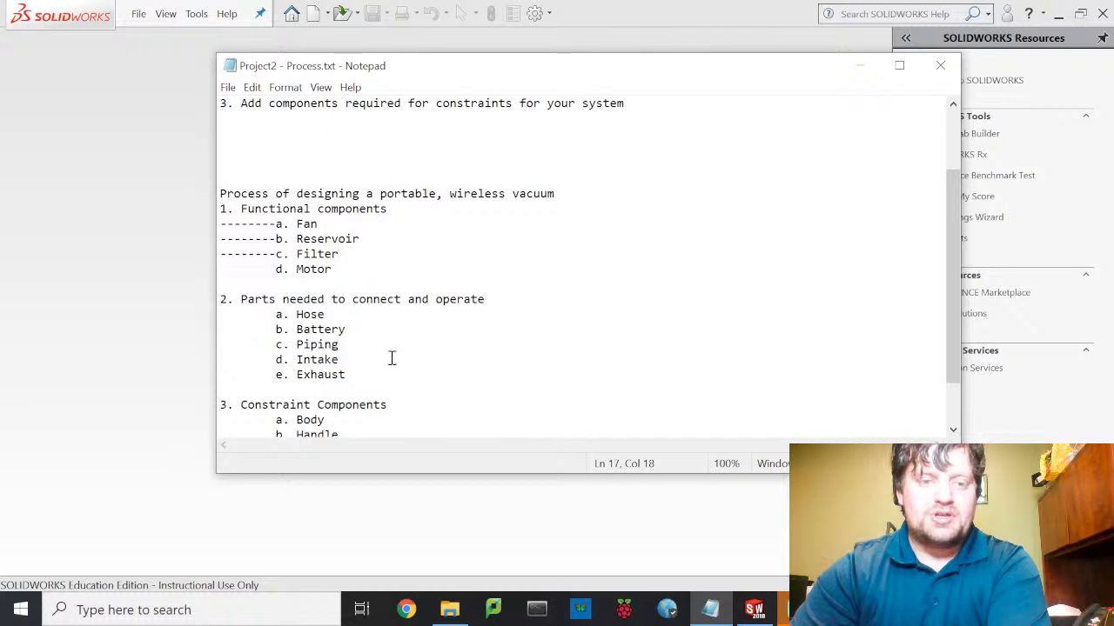
click(352, 268)
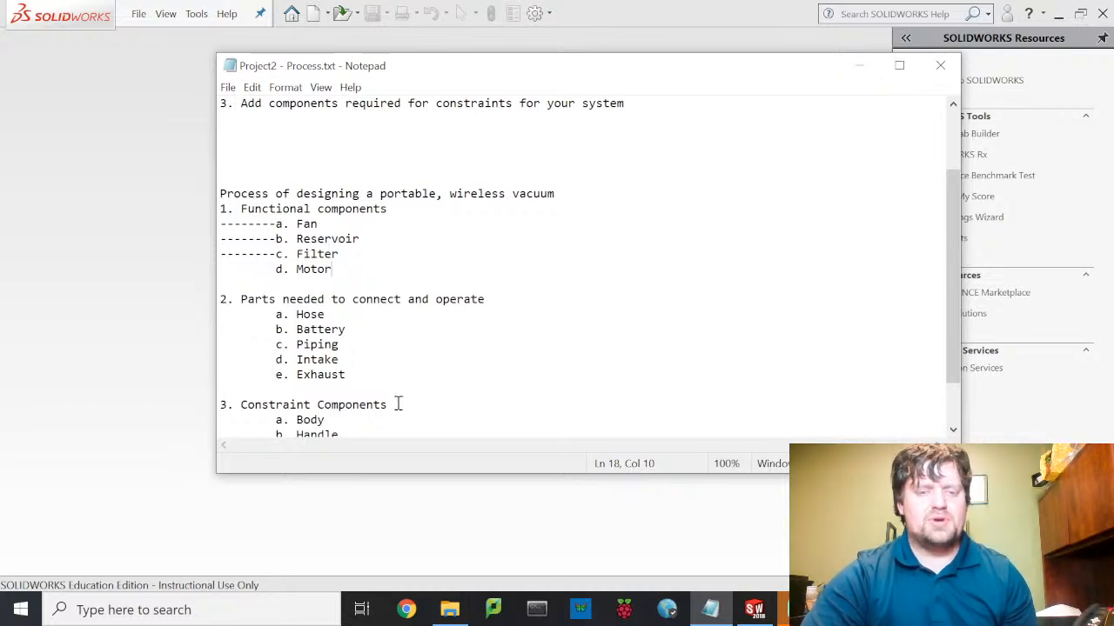
Step: Switch to Chrome, close the What's New page, and search Google for "brushless DC motors"
click(414, 612)
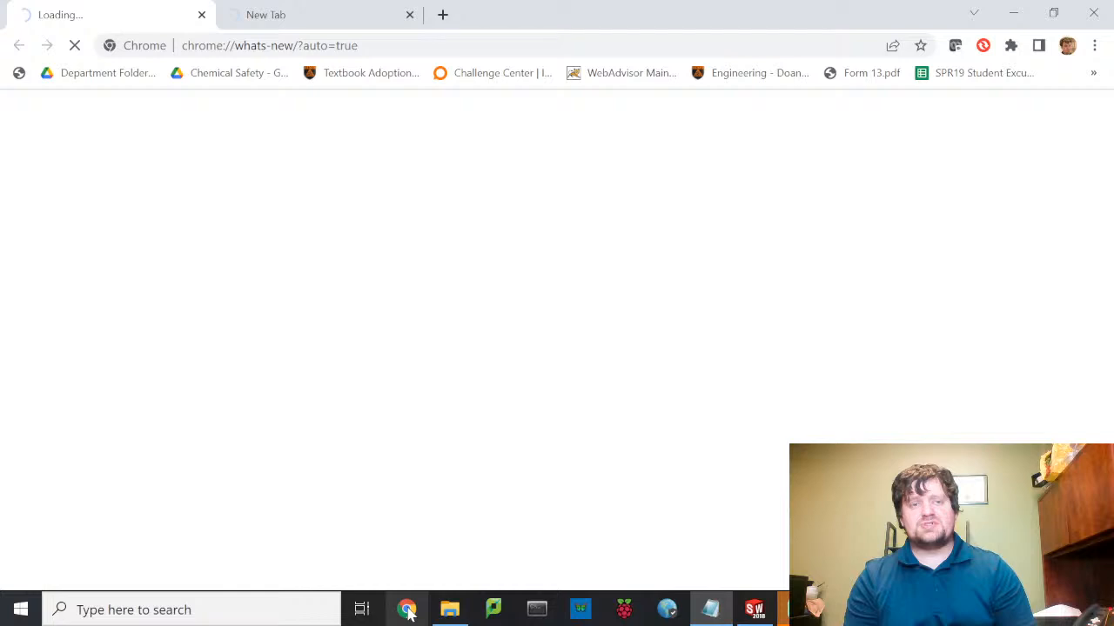
click(201, 15)
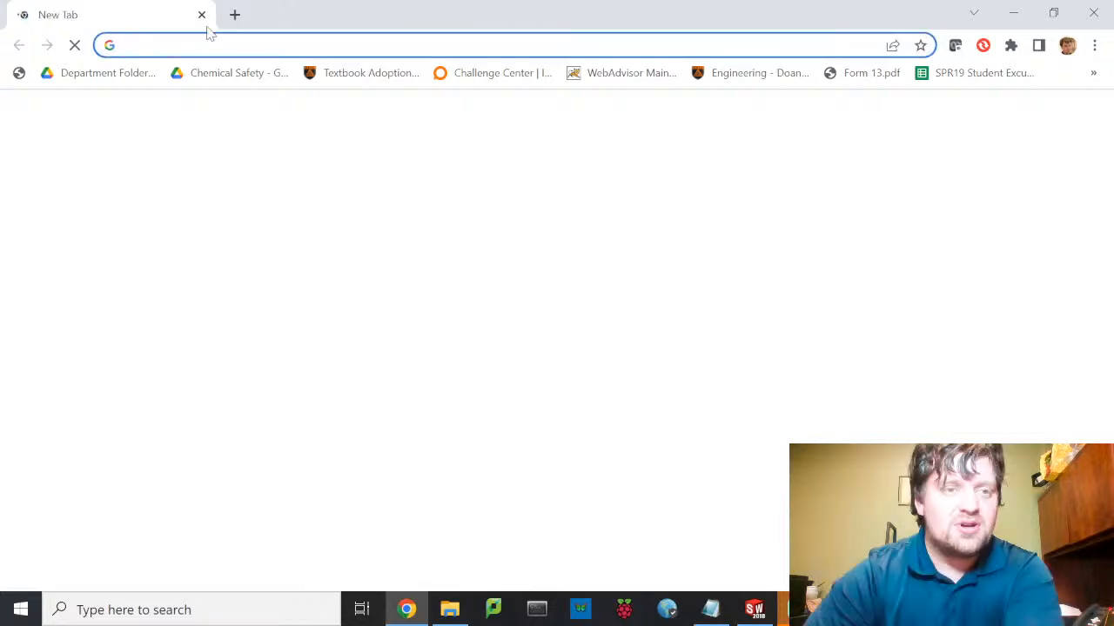
click(259, 41)
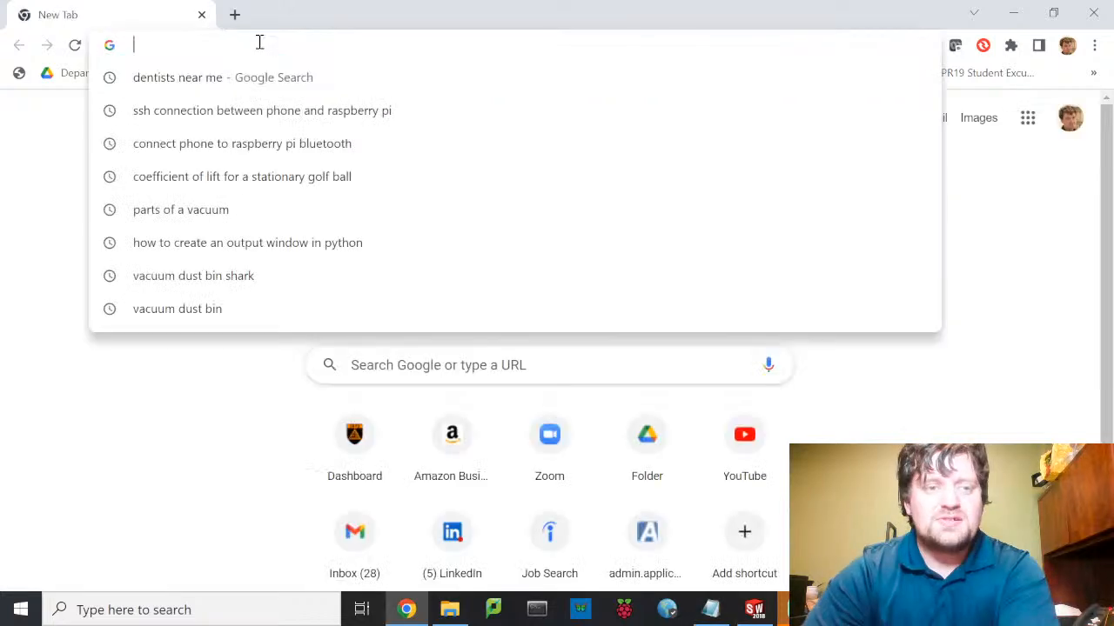
click(178, 411)
click(345, 46)
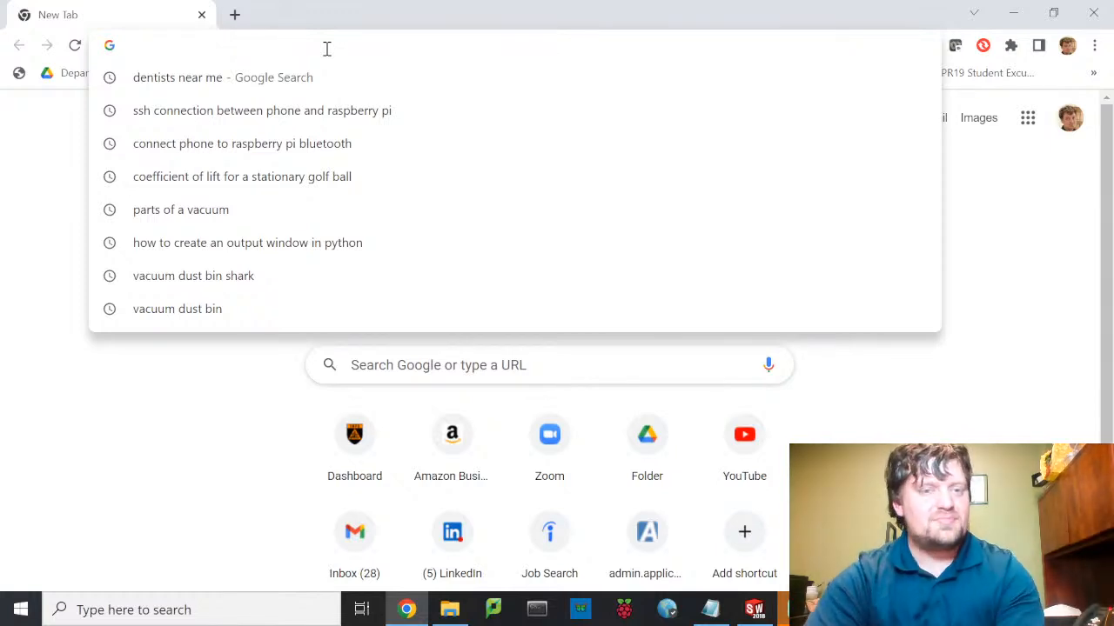
click(196, 360)
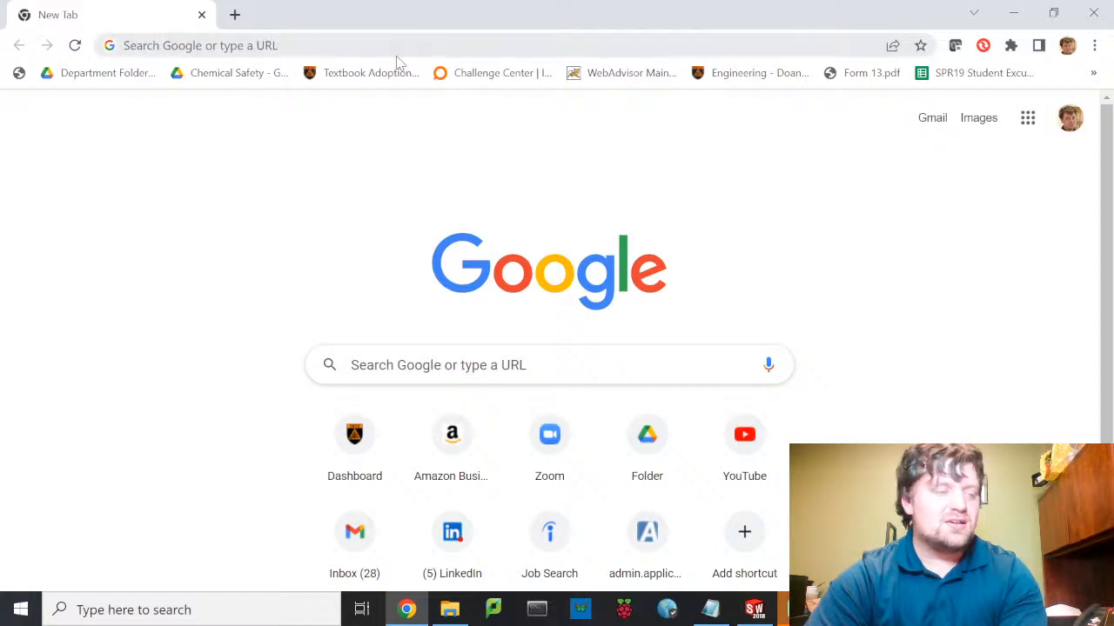
click(373, 45)
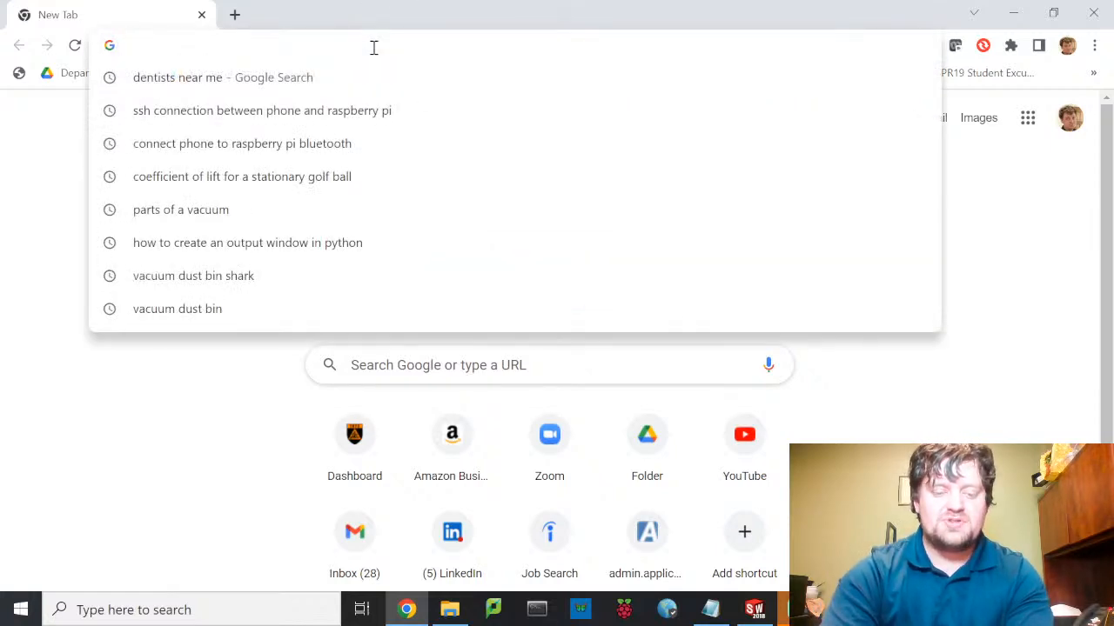
text(brush)
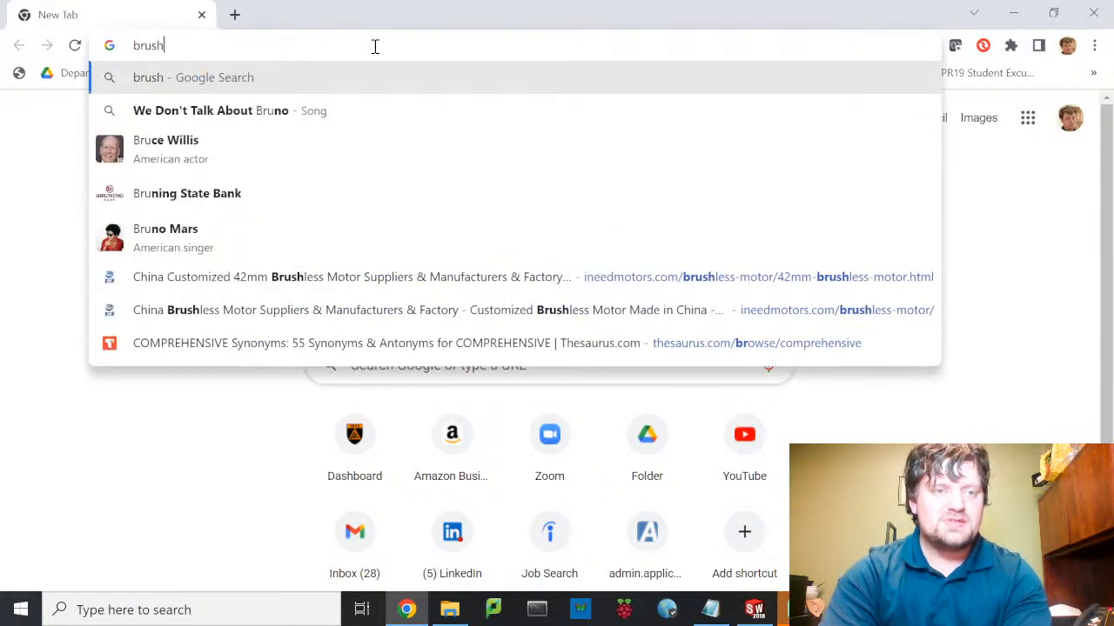
text(less DC motors)
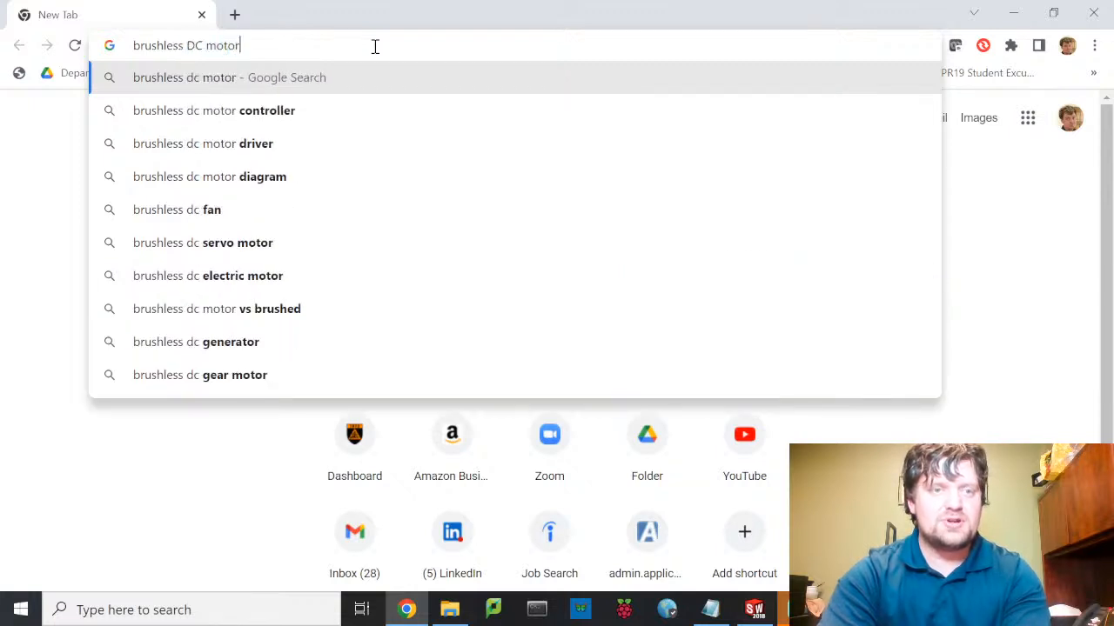
key(Return)
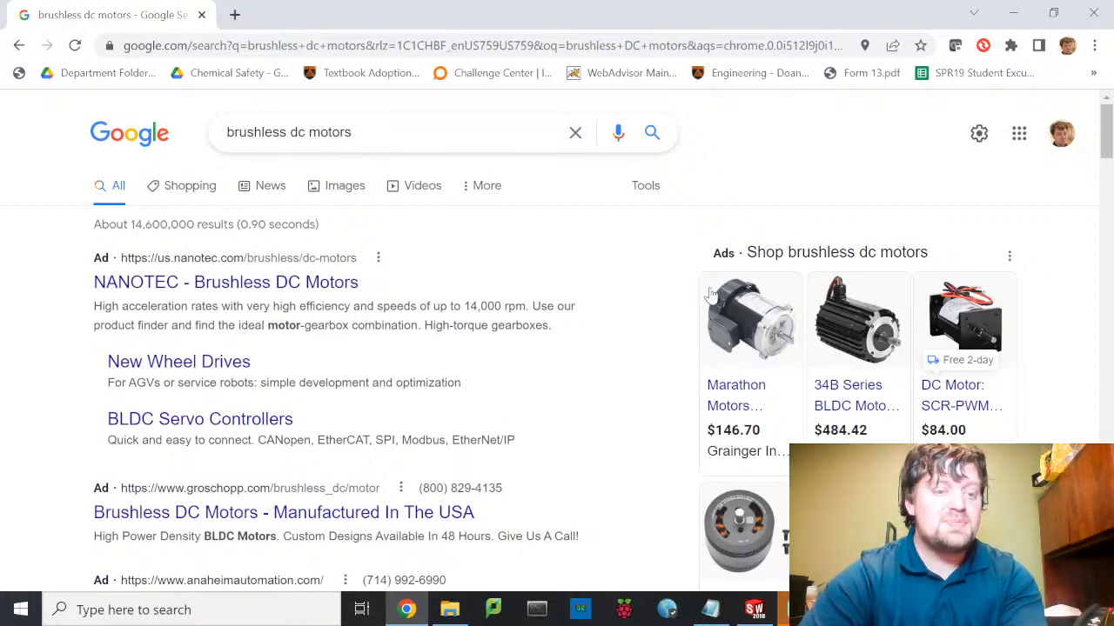
Step: Examine the brushless DC motor search results, including the manufacturer listings, popular products and videos
scroll(281, 380, down, 3)
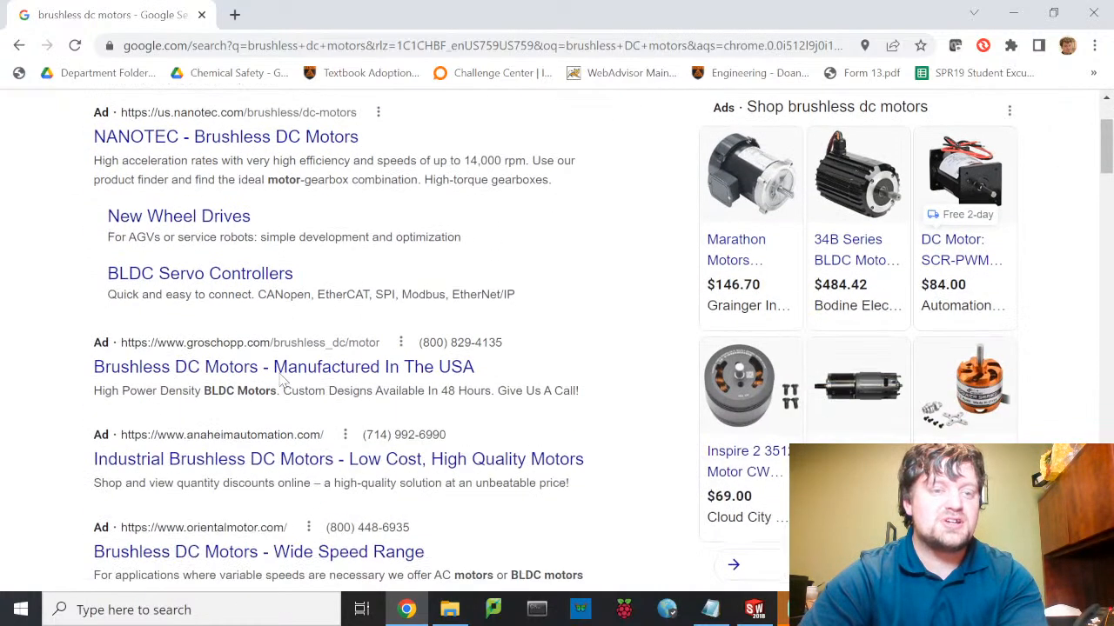
scroll(281, 380, down, 3)
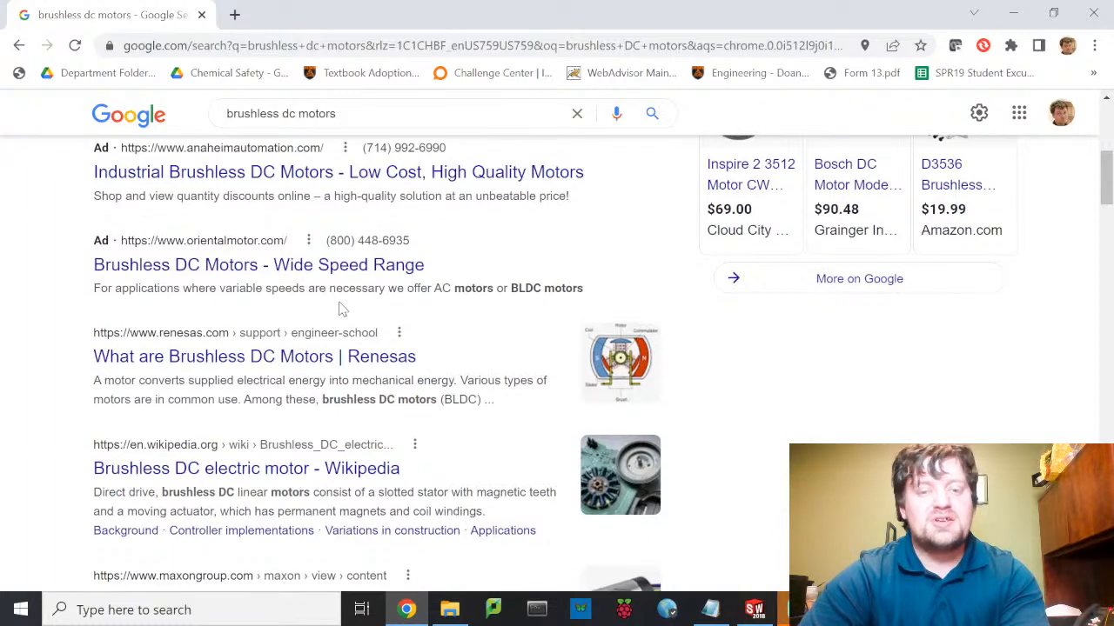
scroll(342, 309, down, 2)
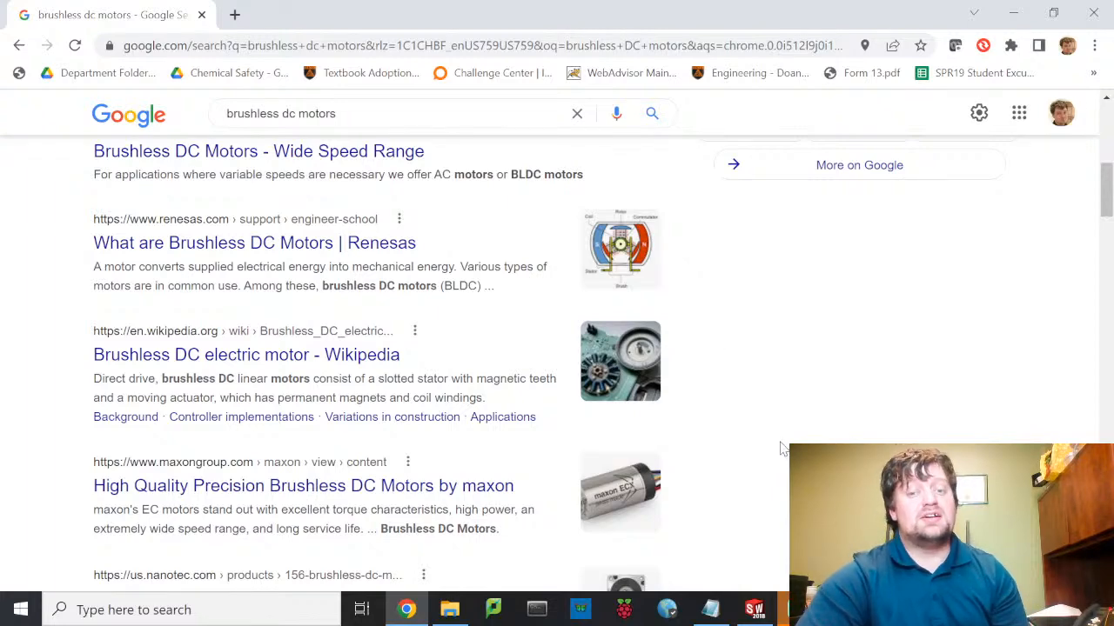
scroll(782, 449, down, 3)
scroll(781, 449, down, 3)
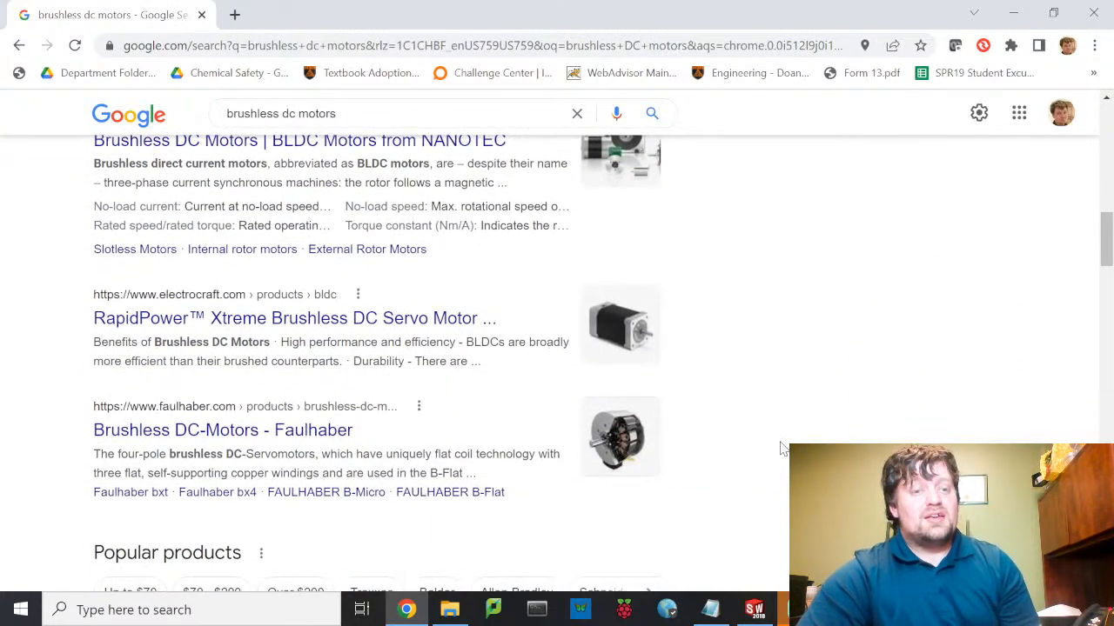
scroll(782, 449, down, 1)
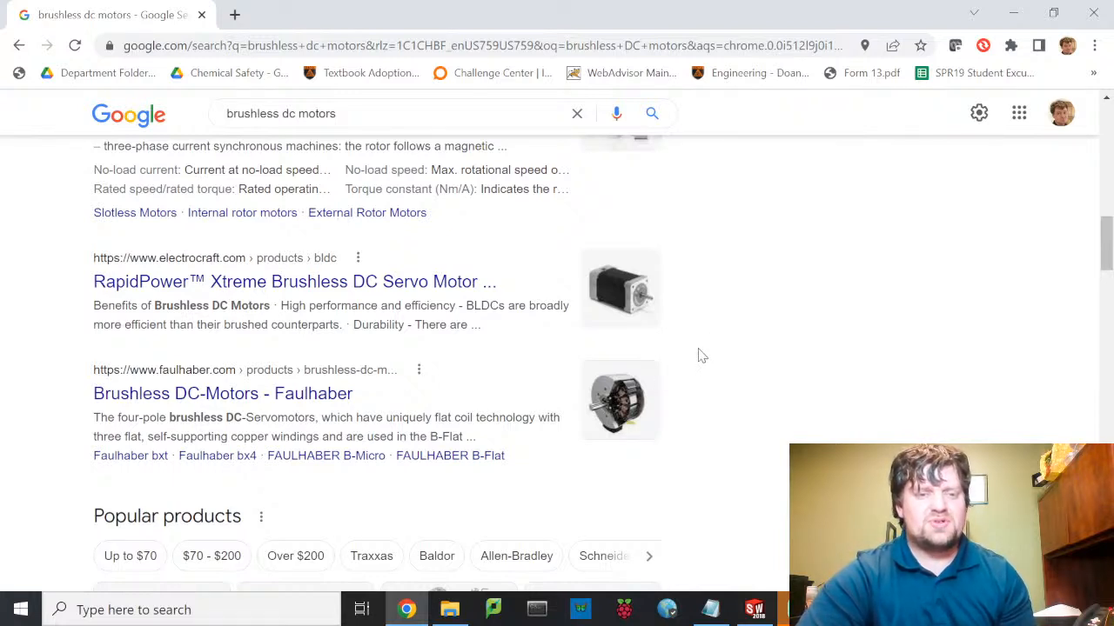
scroll(688, 359, down, 4)
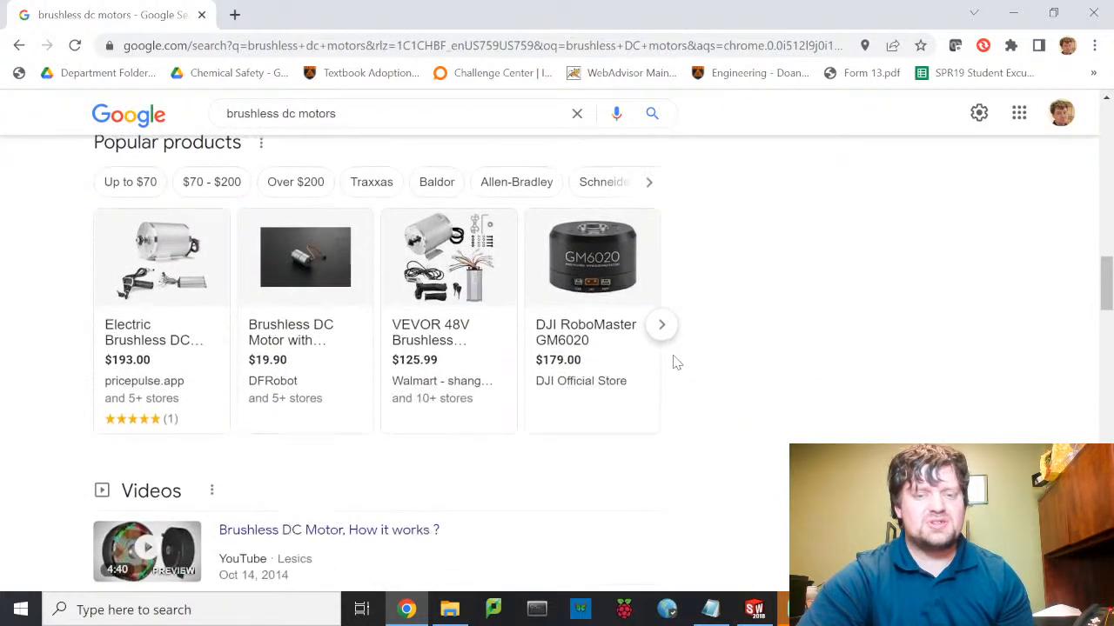
scroll(677, 362, down, 2)
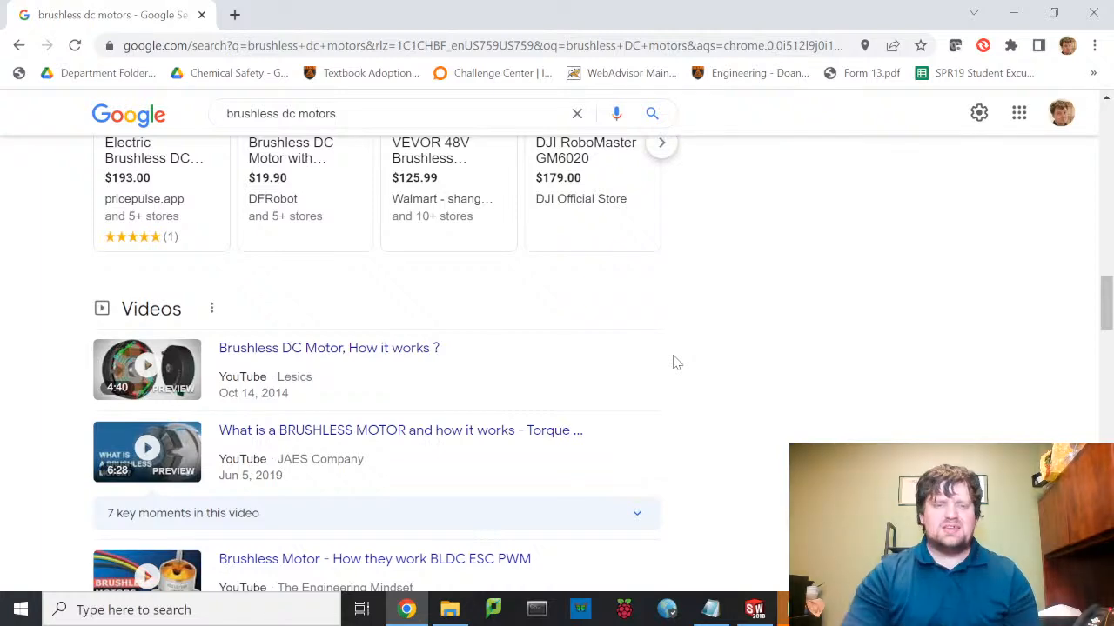
Step: Search separately for "how much power does a vacuum cleaner use" and read the wattage information in the results
click(234, 14)
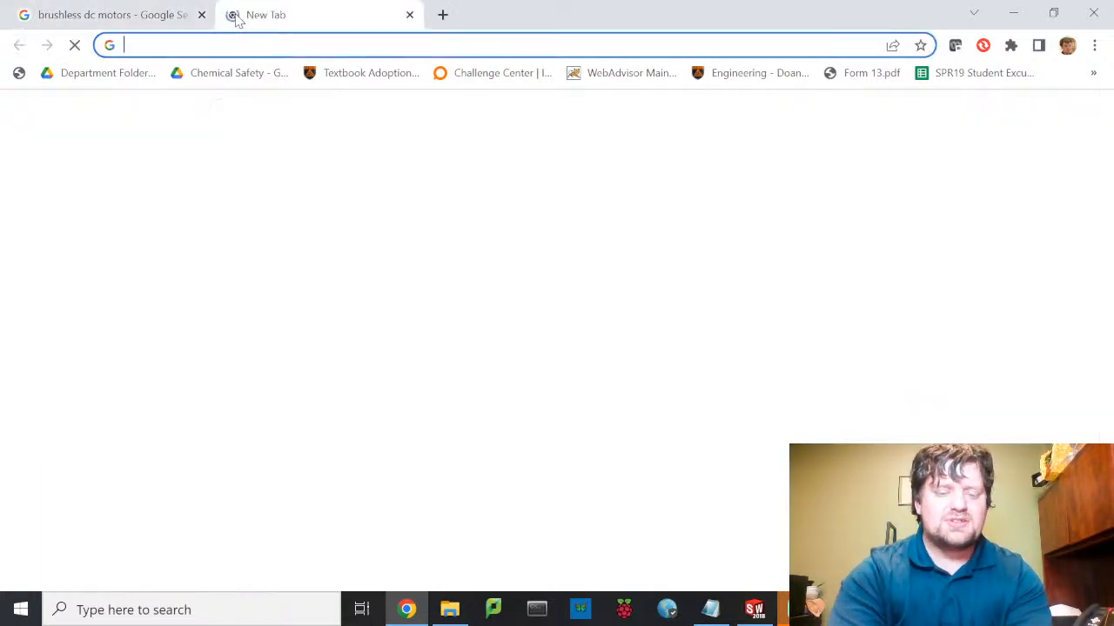
text(how much pow)
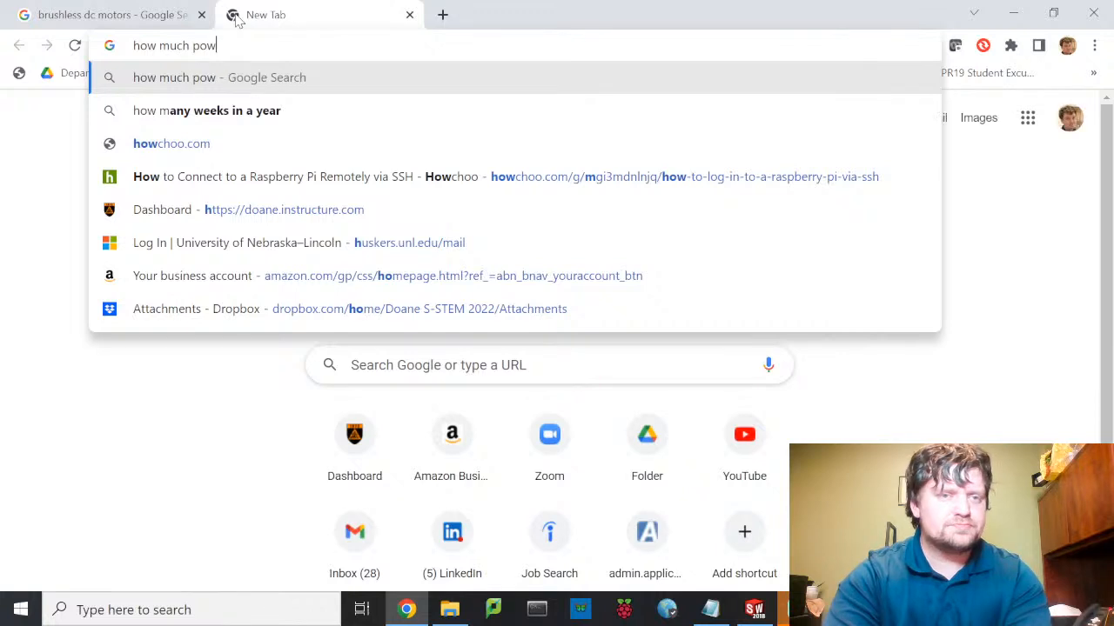
text(er does a vacu)
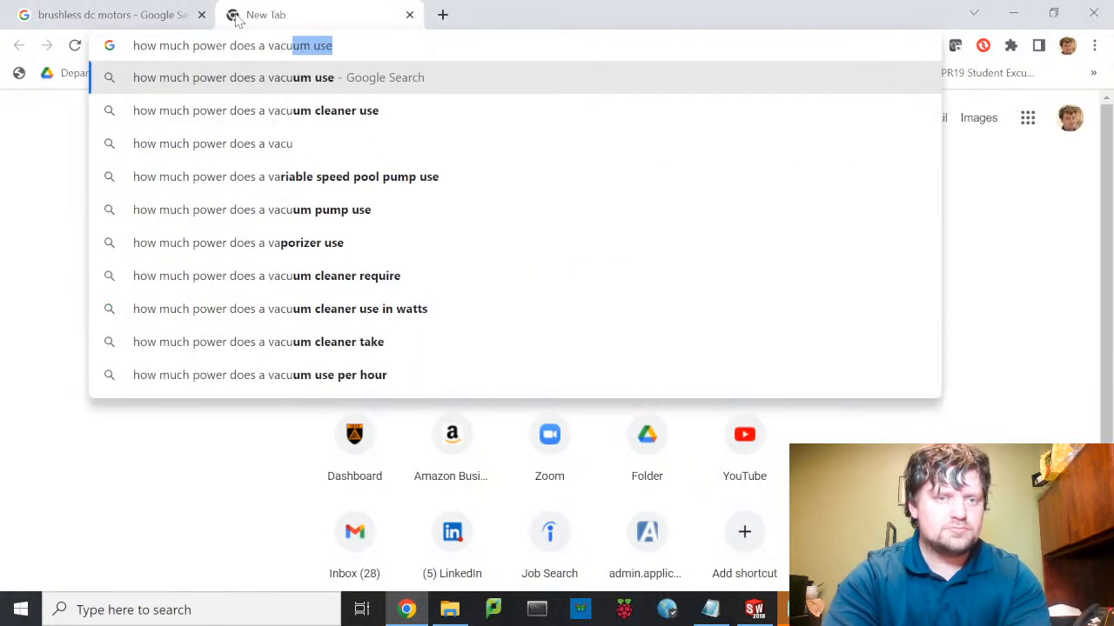
text(um cleane)
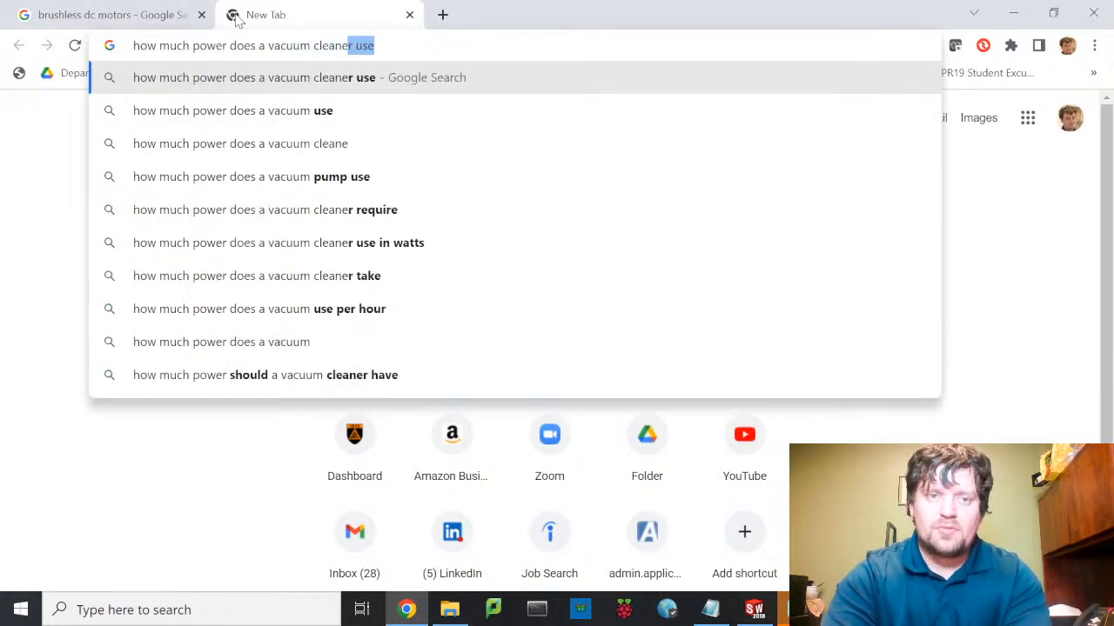
text(r use)
key(Return)
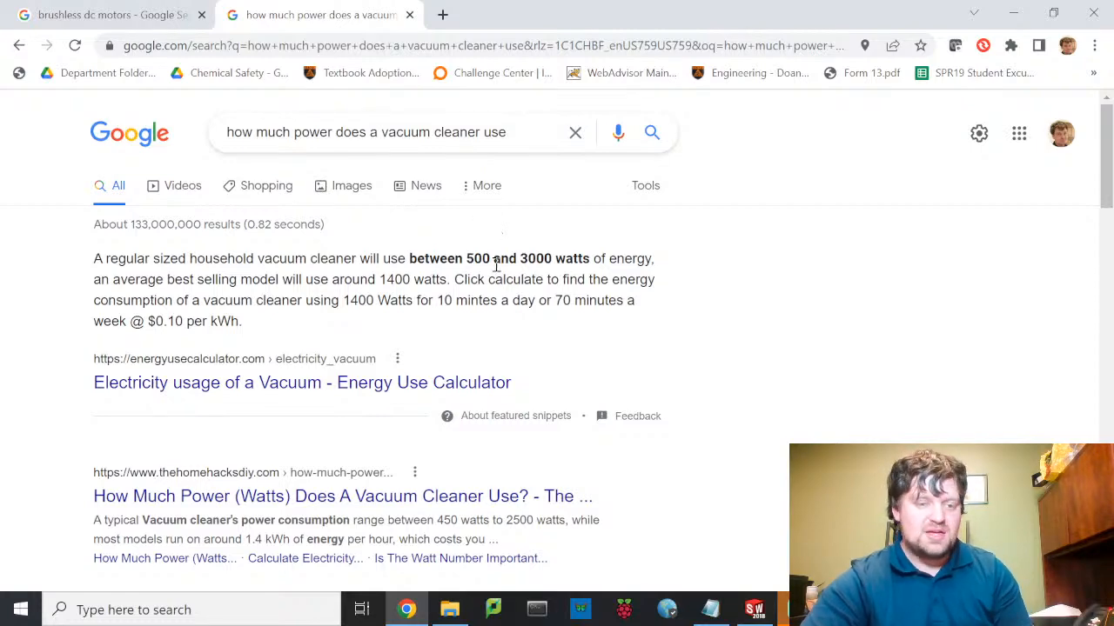
scroll(503, 297, down, 1)
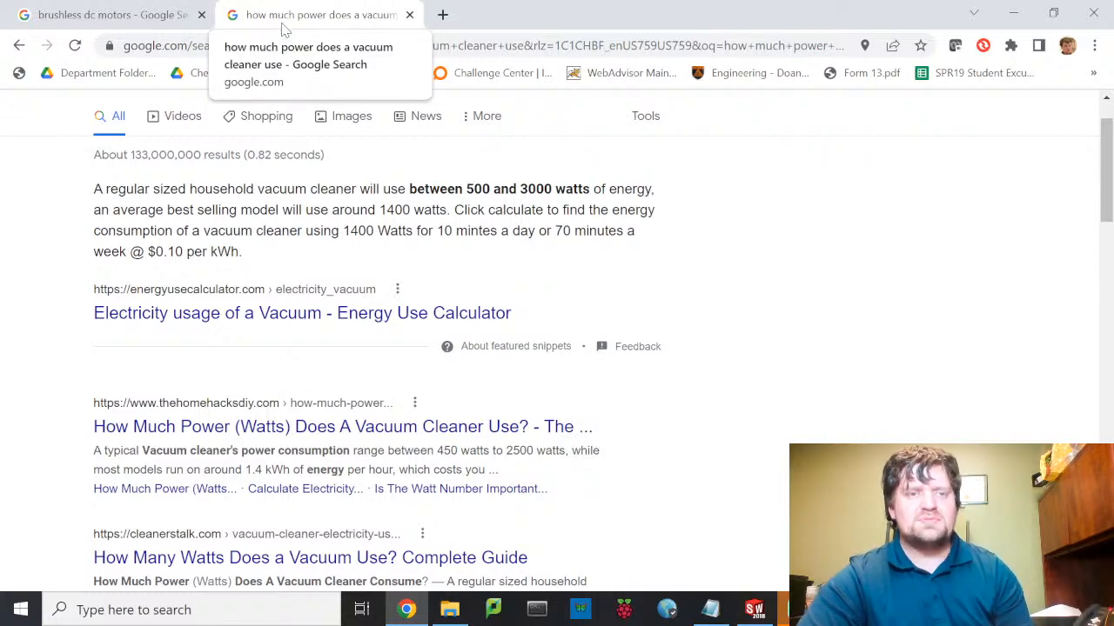
Step: Return to the motor results and refine the search to "800W brushless dc motors"
click(112, 15)
scroll(497, 281, up, 10)
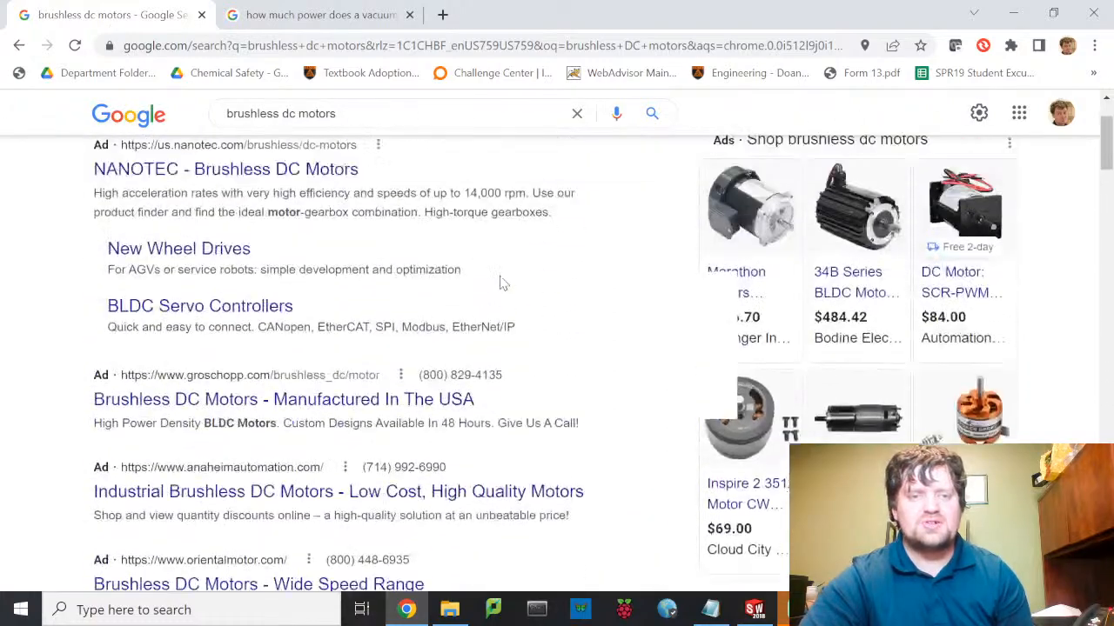
scroll(500, 283, up, 2)
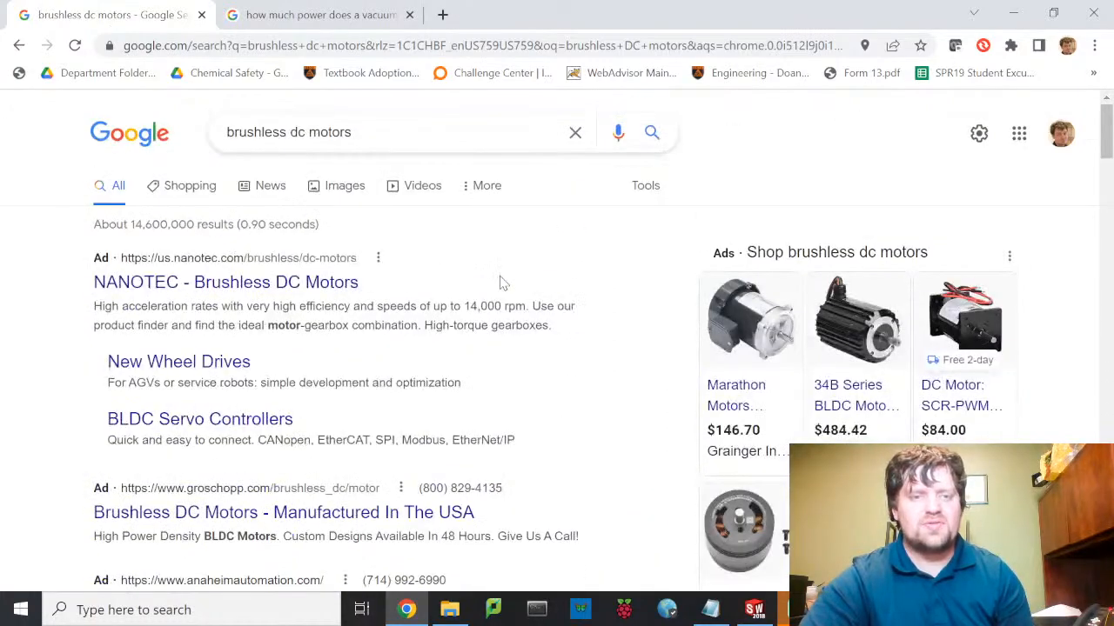
click(227, 131)
text(8)
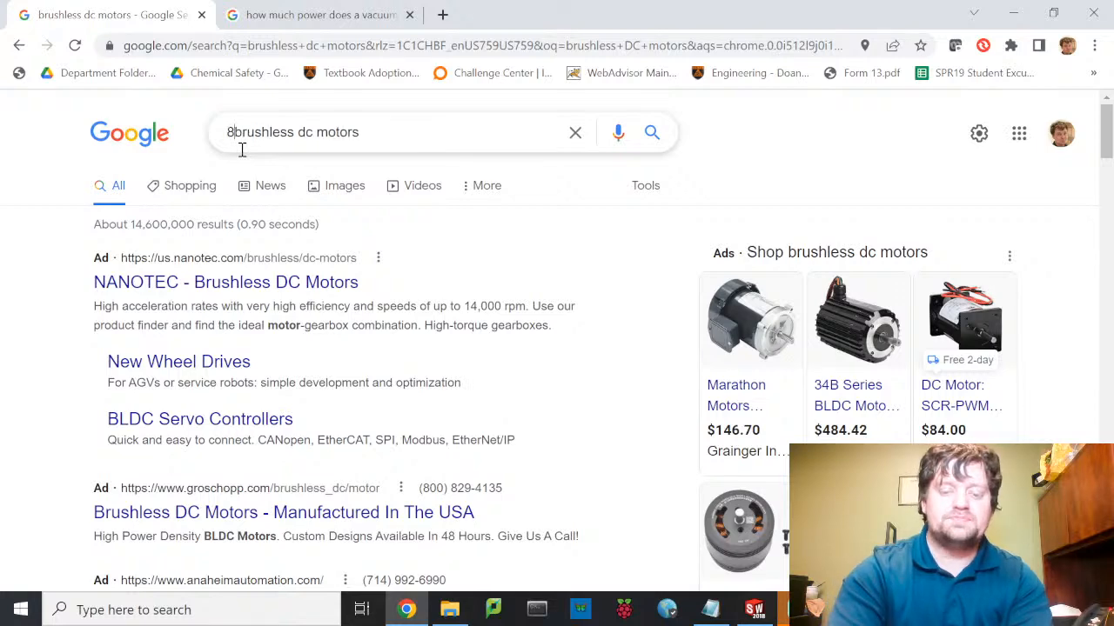
text(00W)
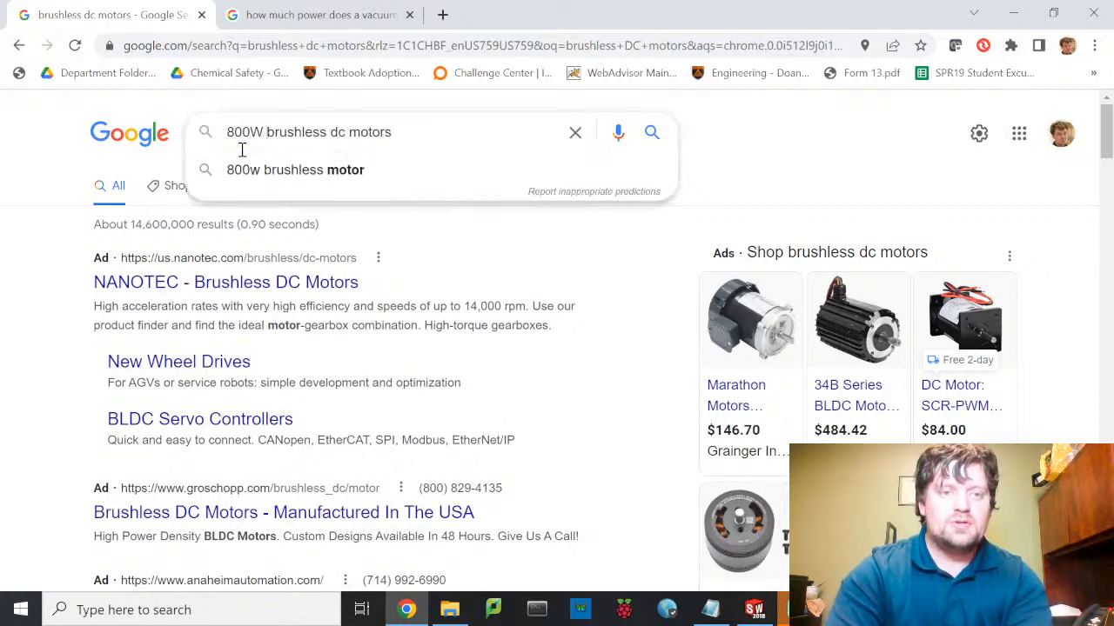
key(Return)
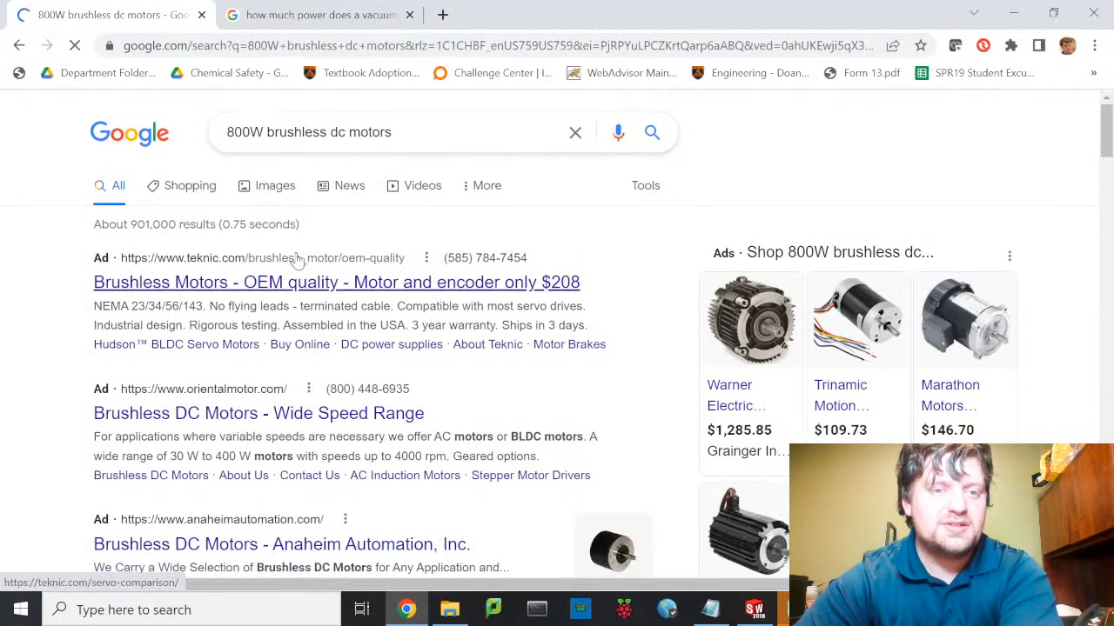
Step: Open Volcano's 800W 60V 1800RPM Brushless DC electric Motor result and examine its specifications and detailed information
scroll(297, 260, down, 4)
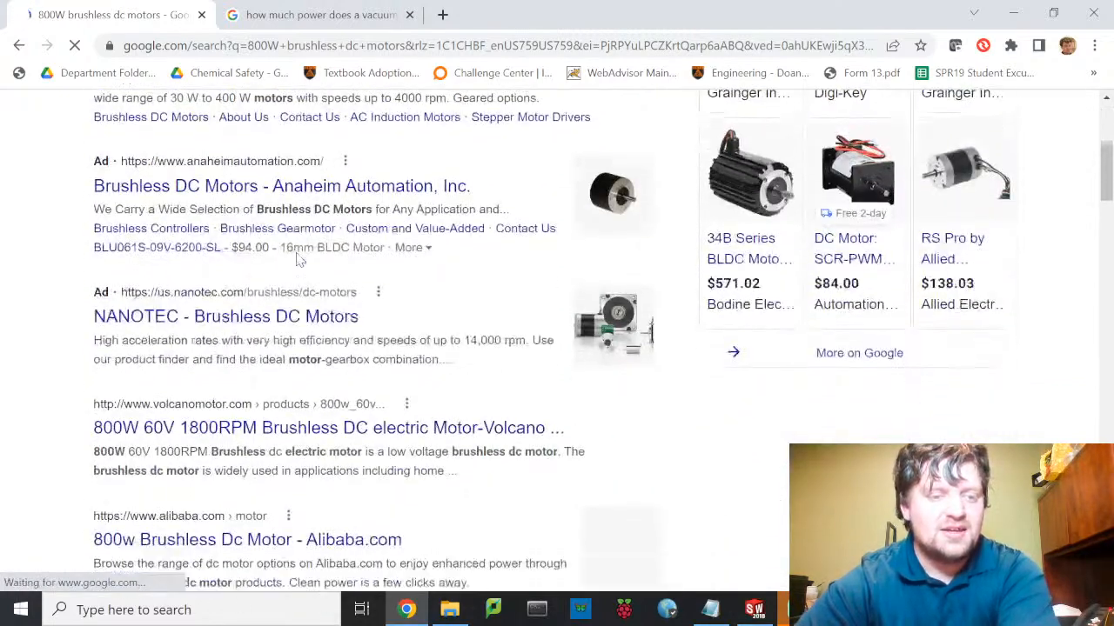
scroll(297, 260, down, 2)
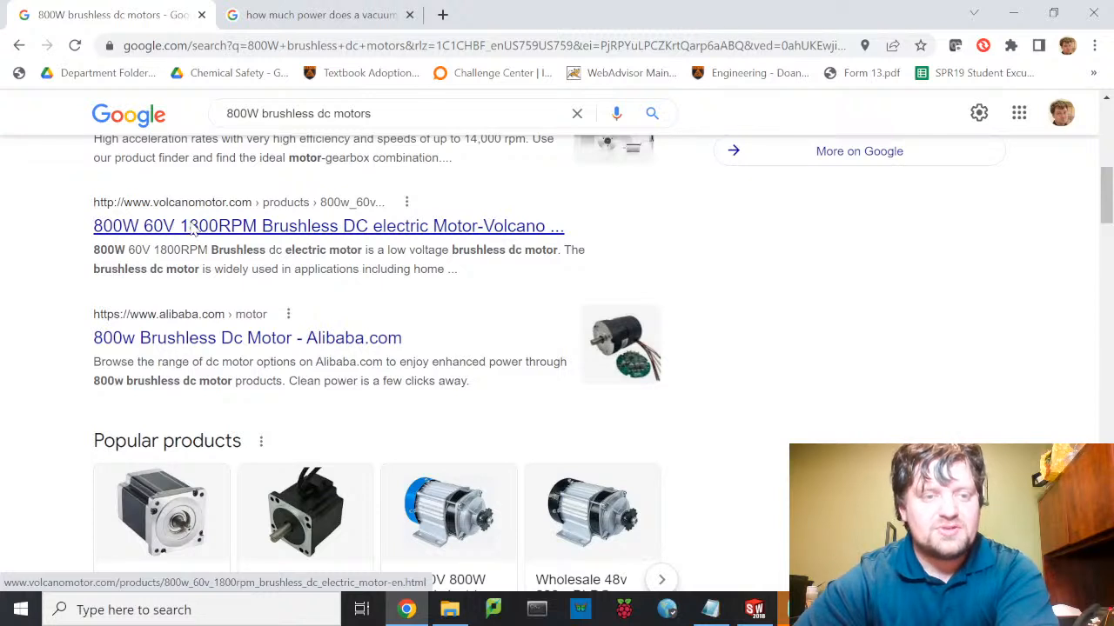
click(417, 229)
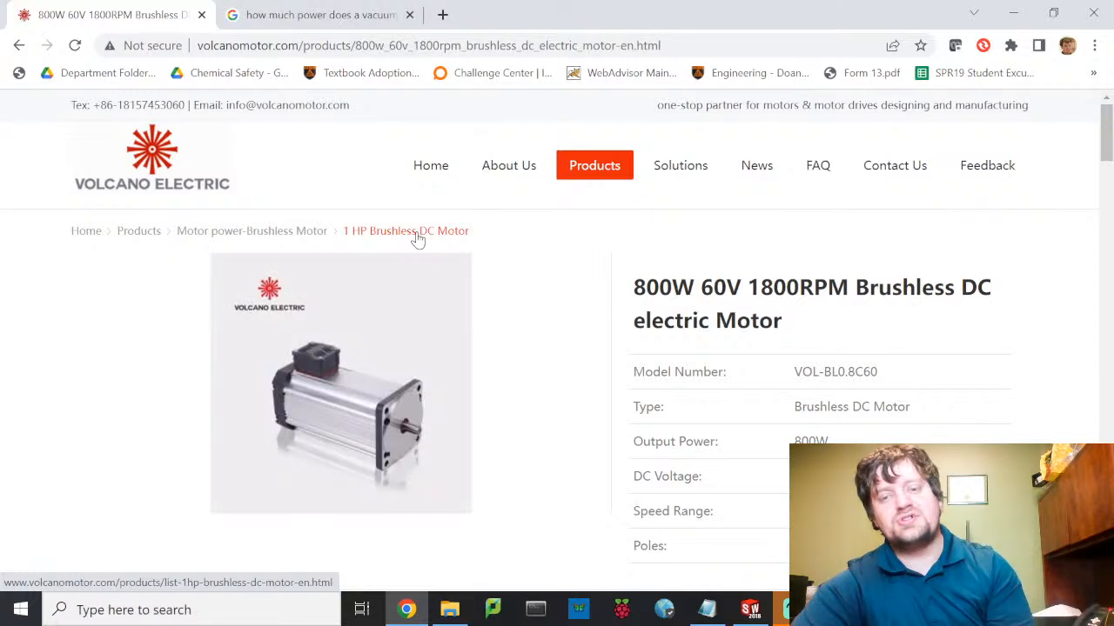
scroll(486, 355, down, 2)
scroll(485, 355, down, 1)
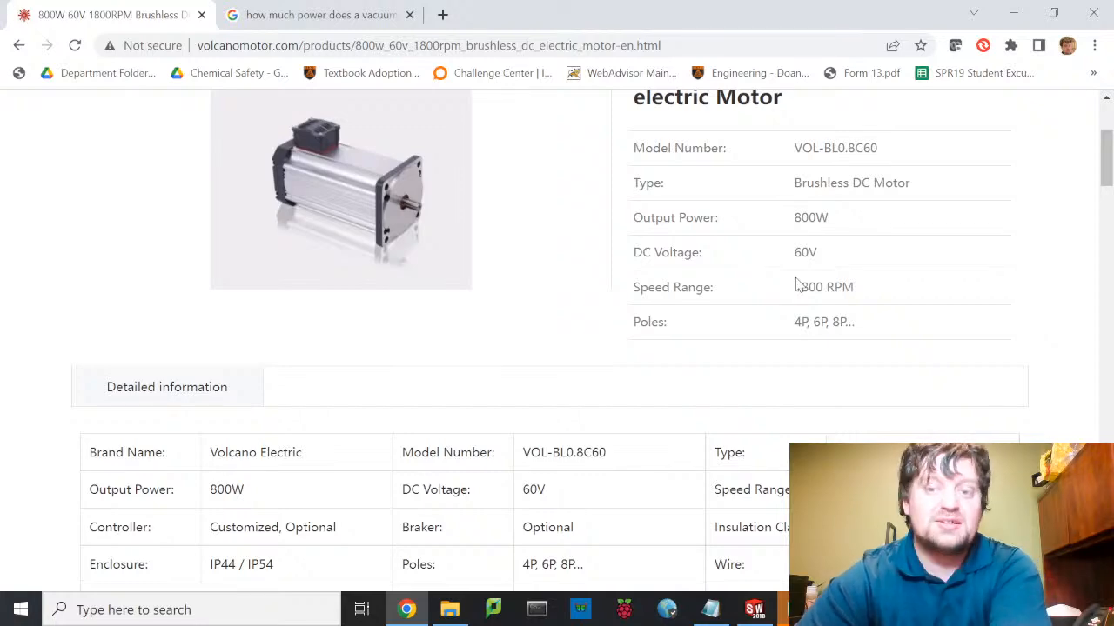
scroll(844, 359, down, 2)
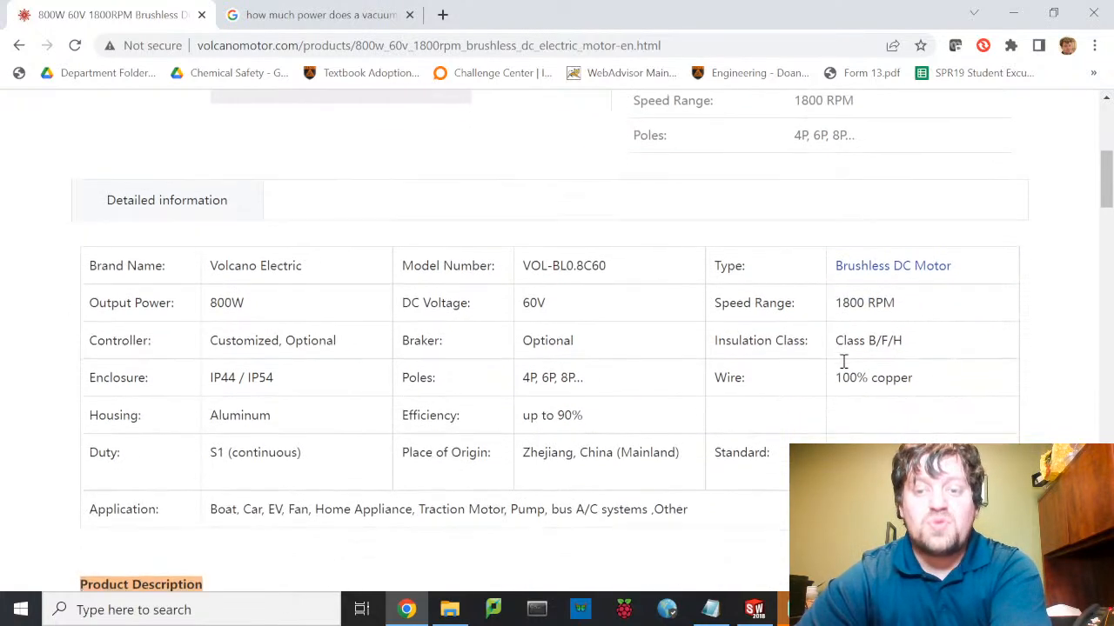
Step: Return to the "800W brushless dc motors" results and look through the popular products, store listings and related questions
scroll(843, 360, down, 1)
click(20, 45)
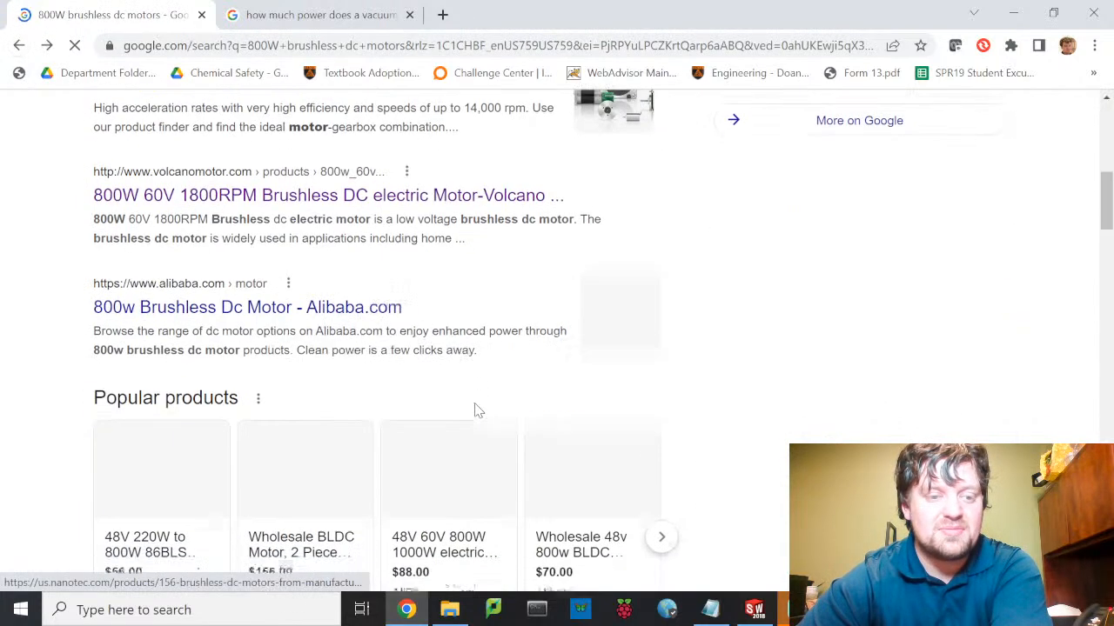
scroll(478, 411, down, 3)
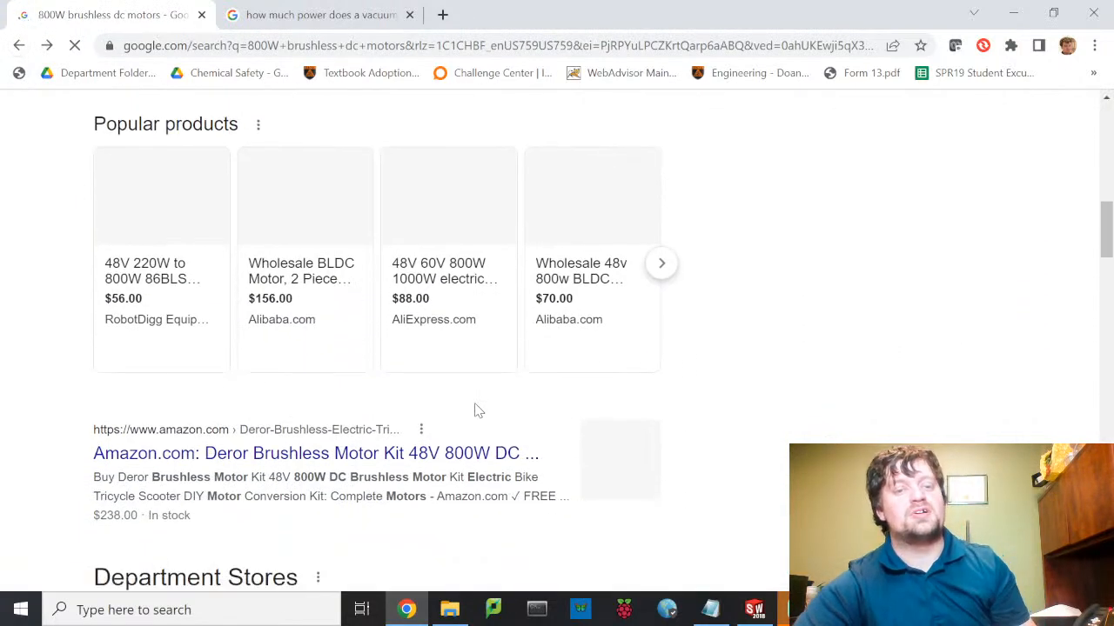
scroll(477, 410, down, 5)
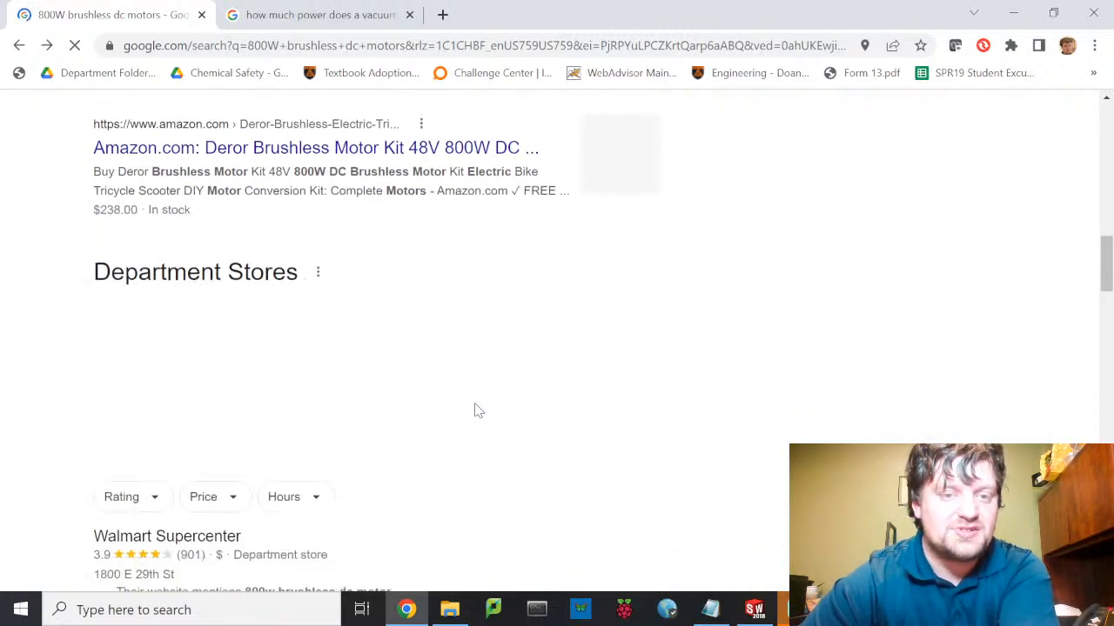
scroll(477, 411, down, 5)
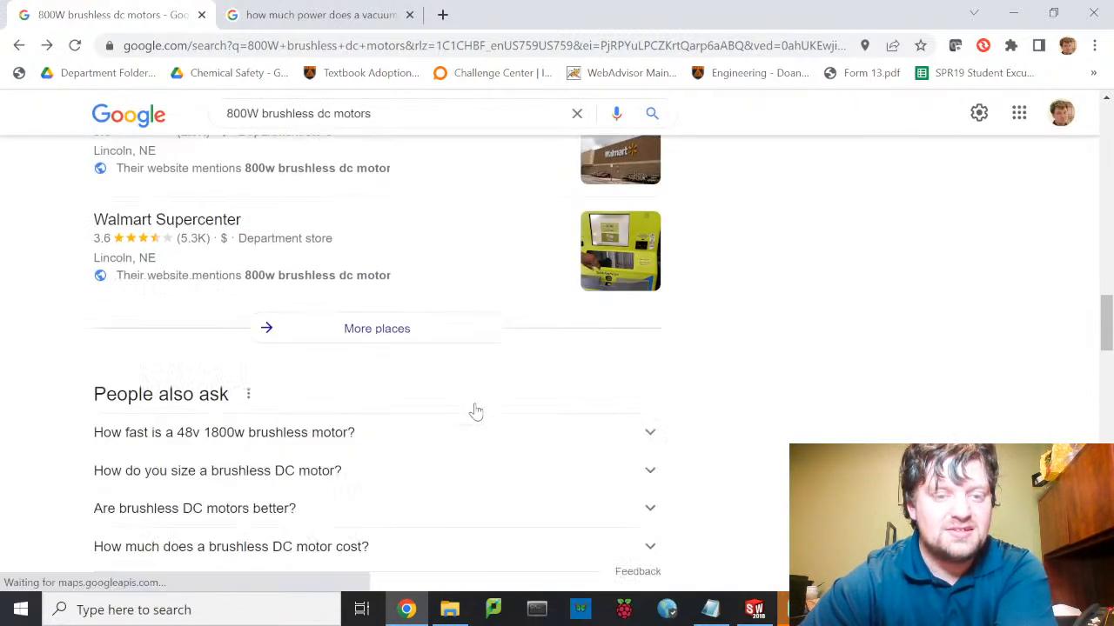
key(Home)
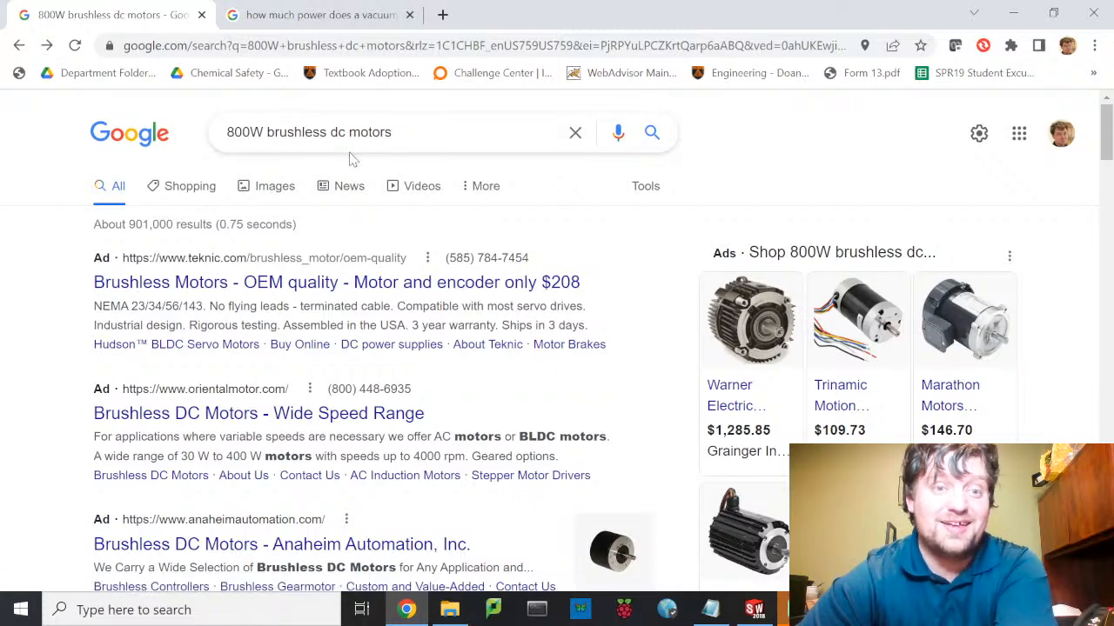
Step: Change the search to "400W brushless dc motors" and skim the first results
drag(259, 132, 213, 141)
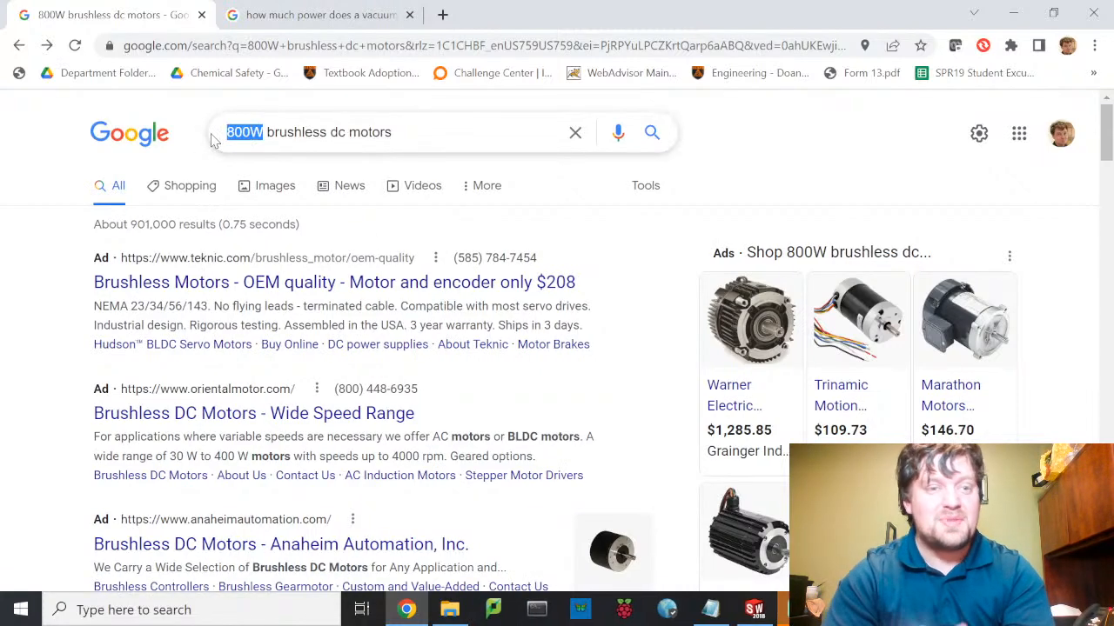
text(400)
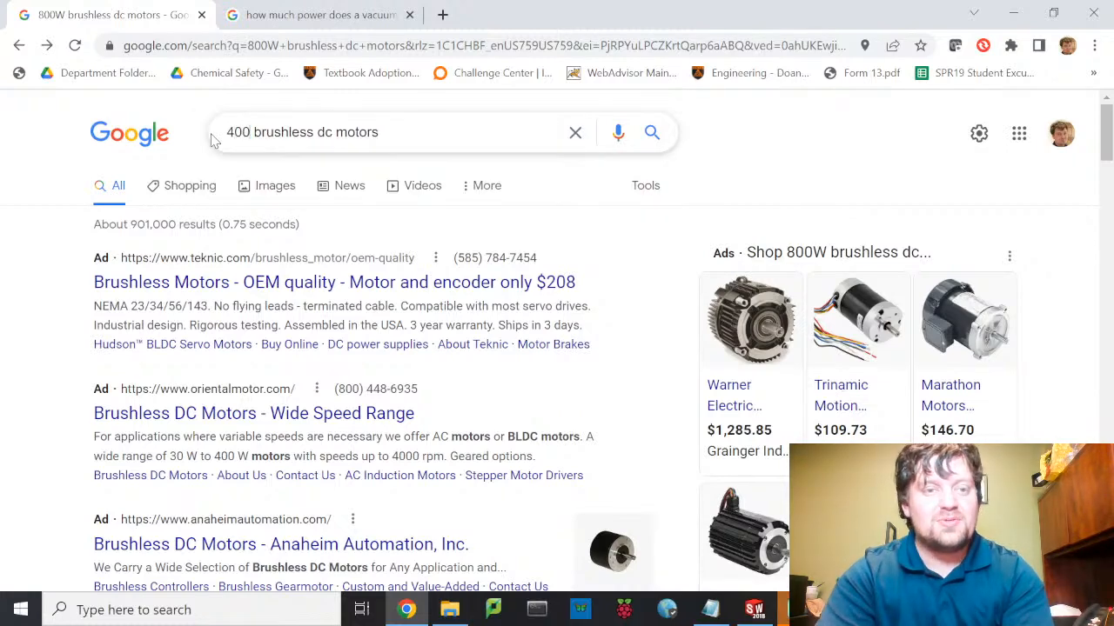
text(W)
key(Return)
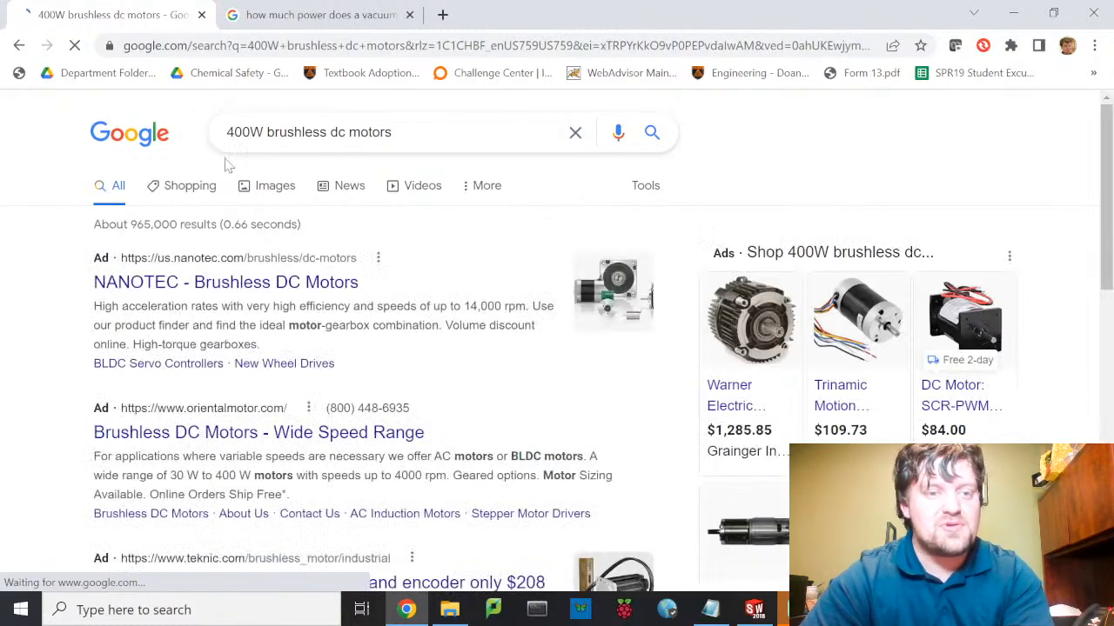
scroll(330, 382, down, 3)
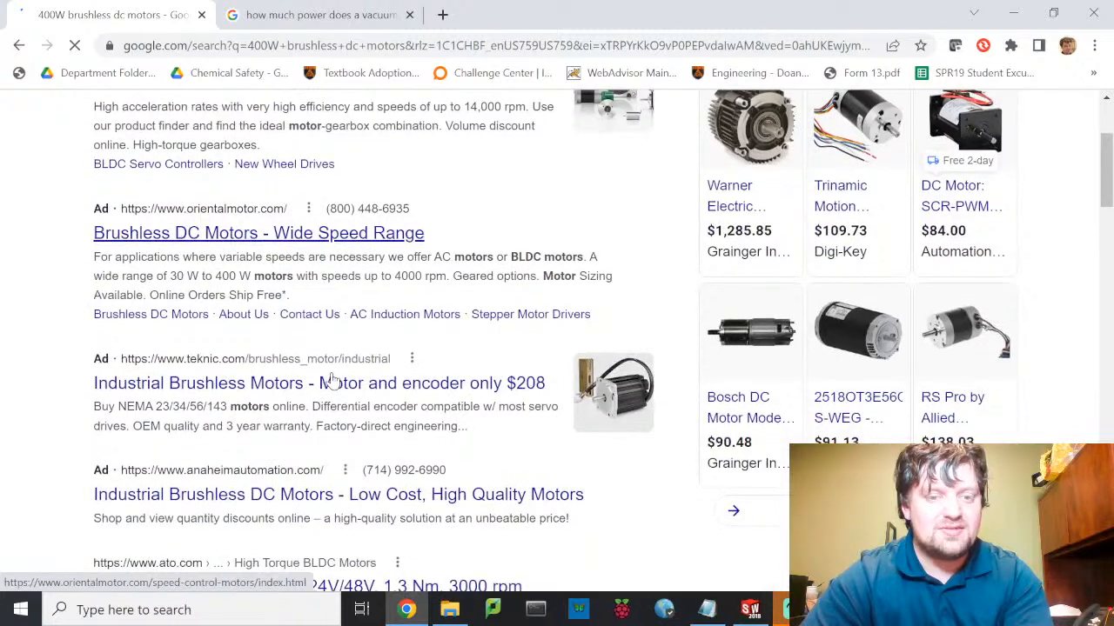
scroll(331, 382, up, 4)
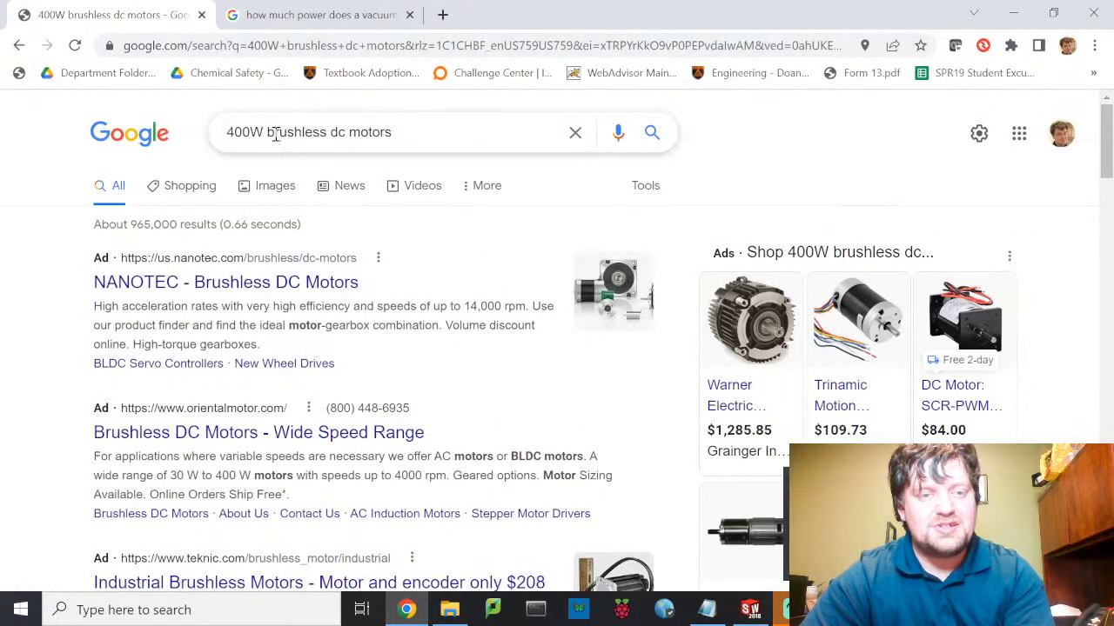
Step: Refine the search to "400W 24v brushless dc motors" and look through the listings and popular products
click(273, 132)
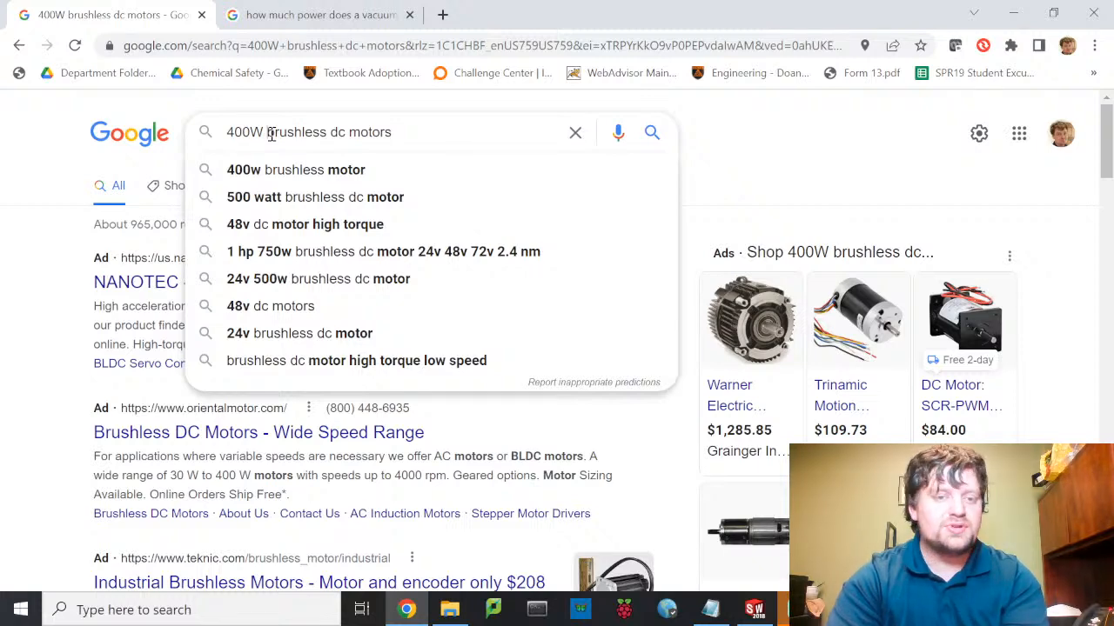
click(271, 133)
text(24v)
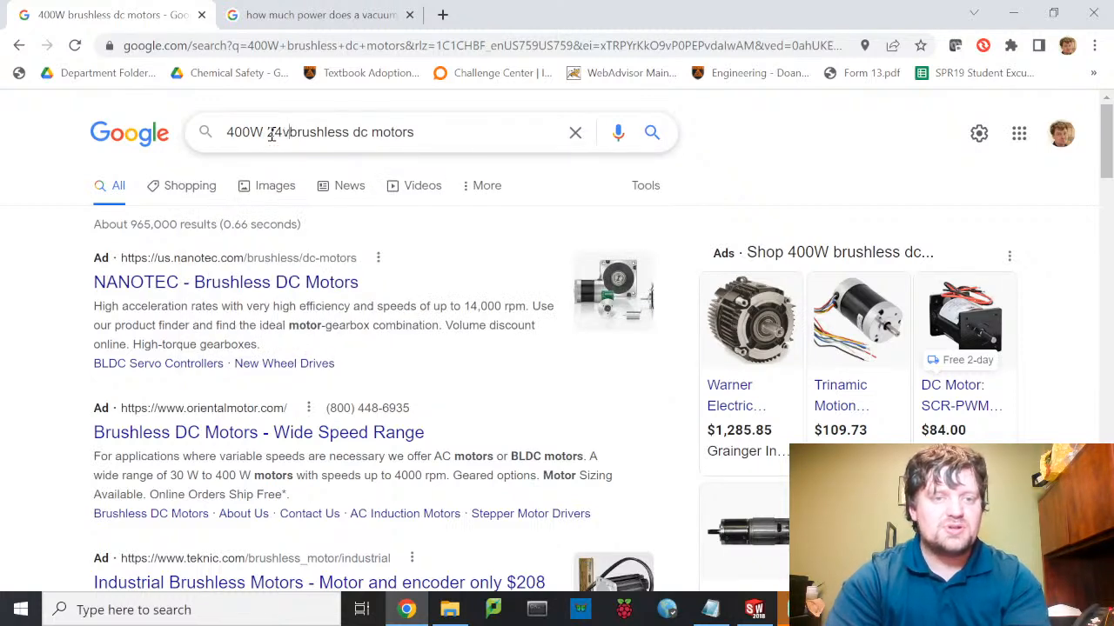
key(Return)
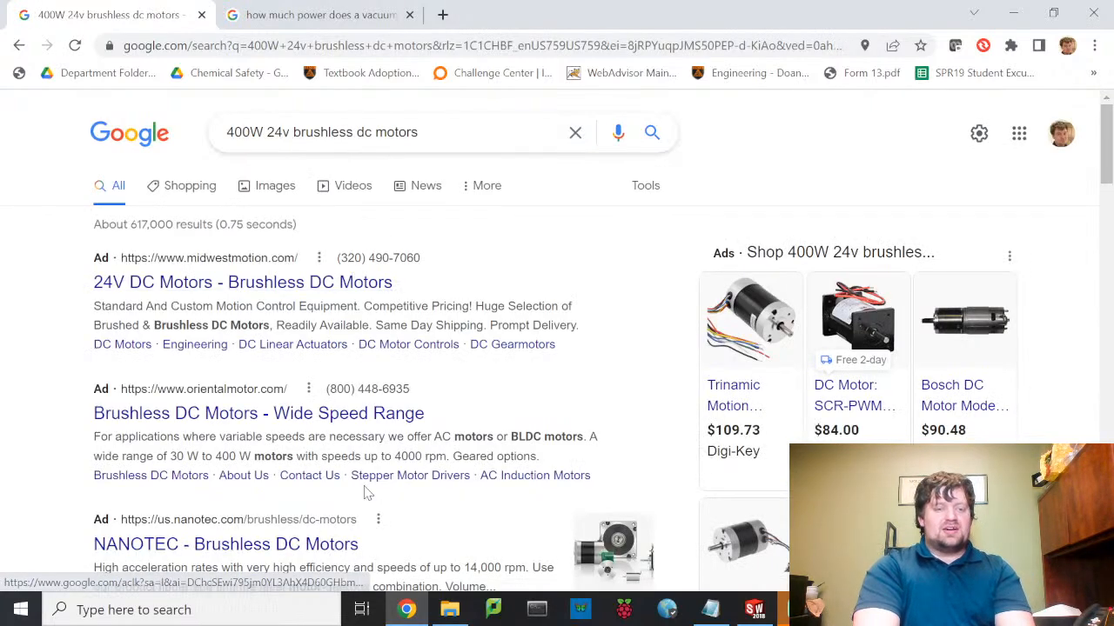
scroll(367, 493, down, 3)
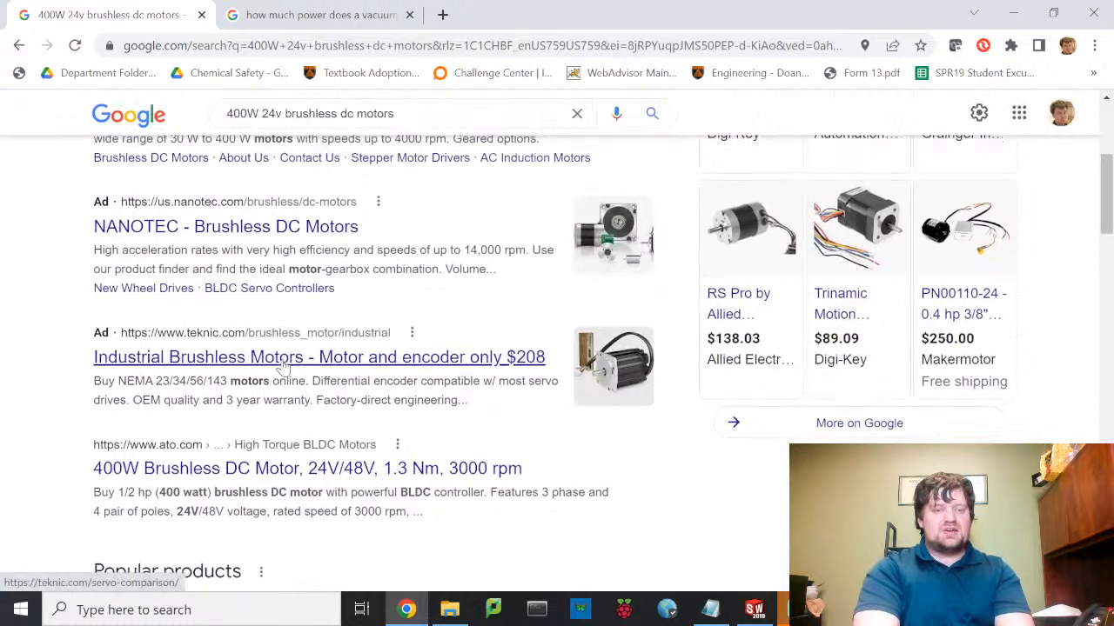
scroll(283, 366, down, 2)
scroll(282, 365, down, 2)
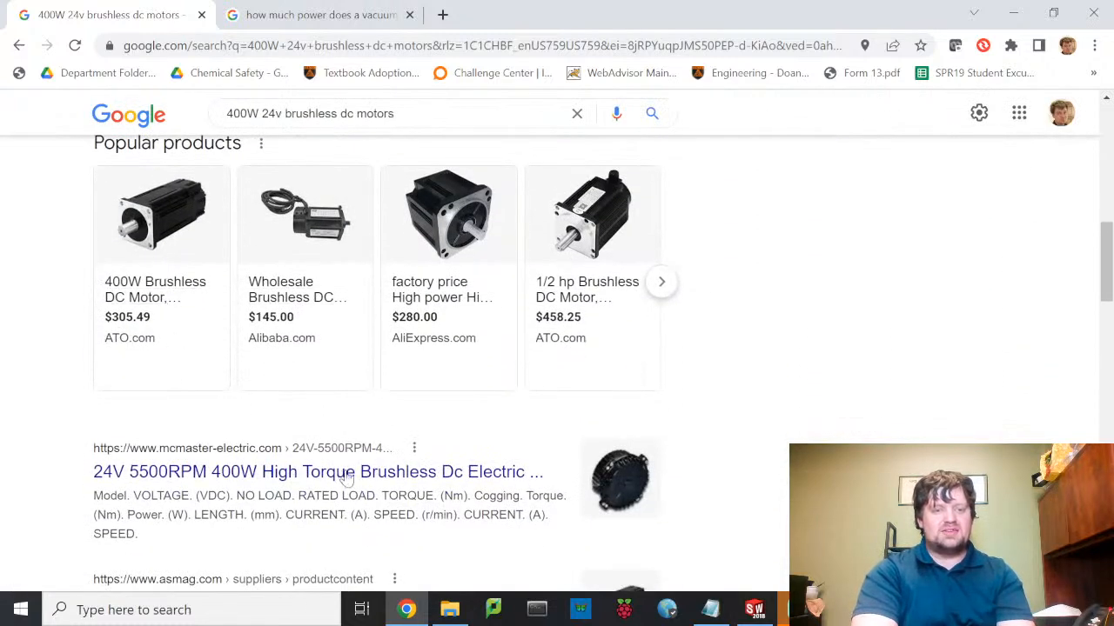
scroll(459, 467, down, 2)
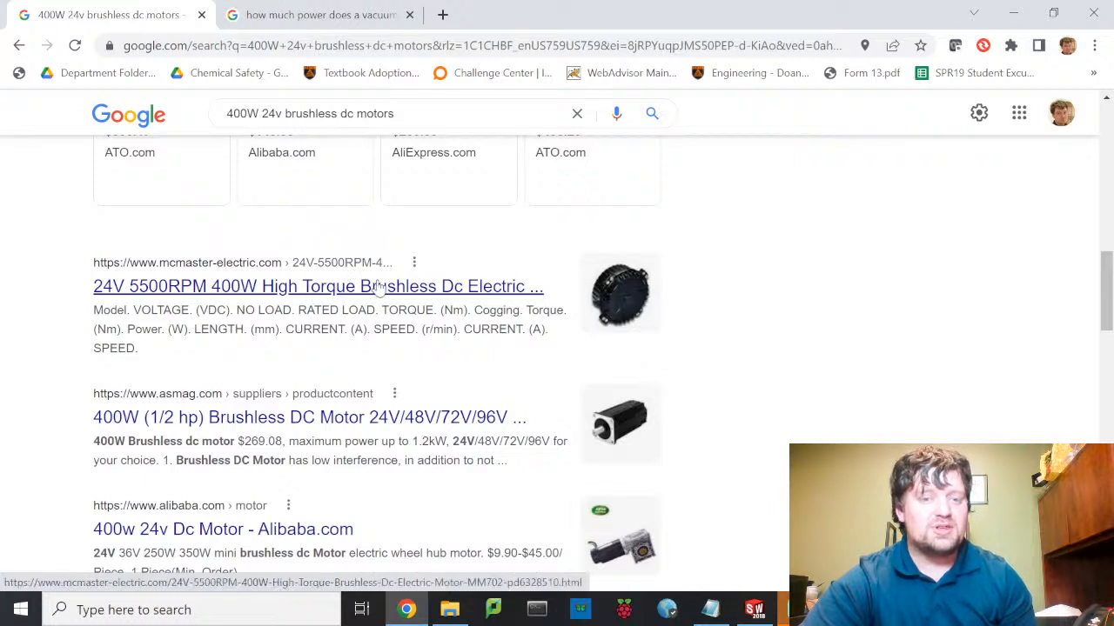
Step: Open the mcmaster-electric.com 24V 5500RPM 400W High Torque motor result in a new tab and review its product description and specifications table
right_click(327, 289)
click(383, 301)
click(357, 8)
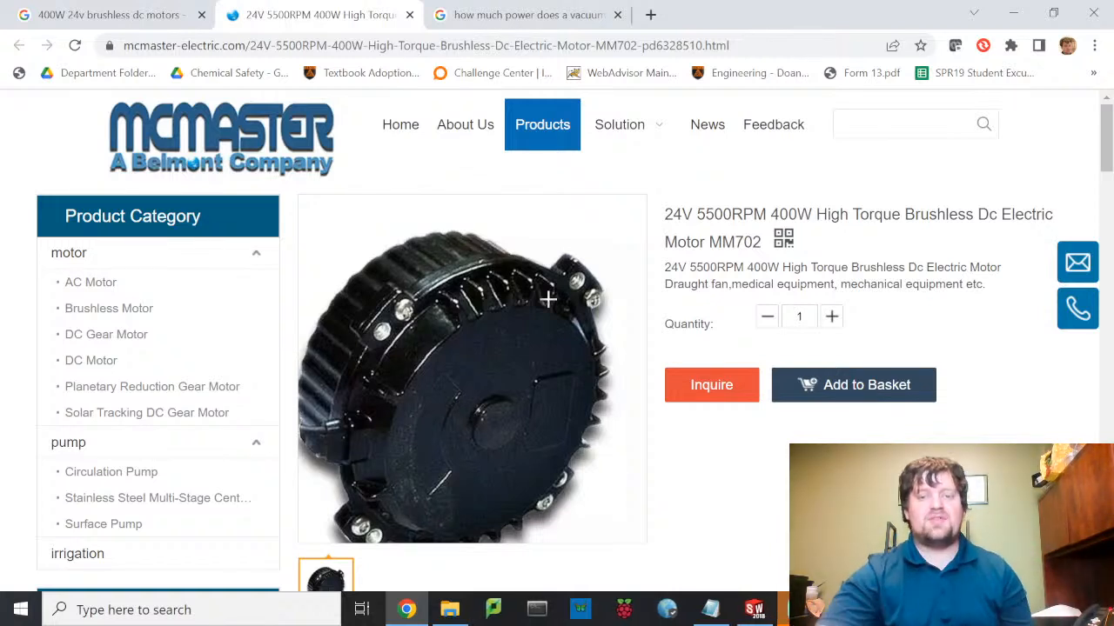
scroll(722, 454, down, 1)
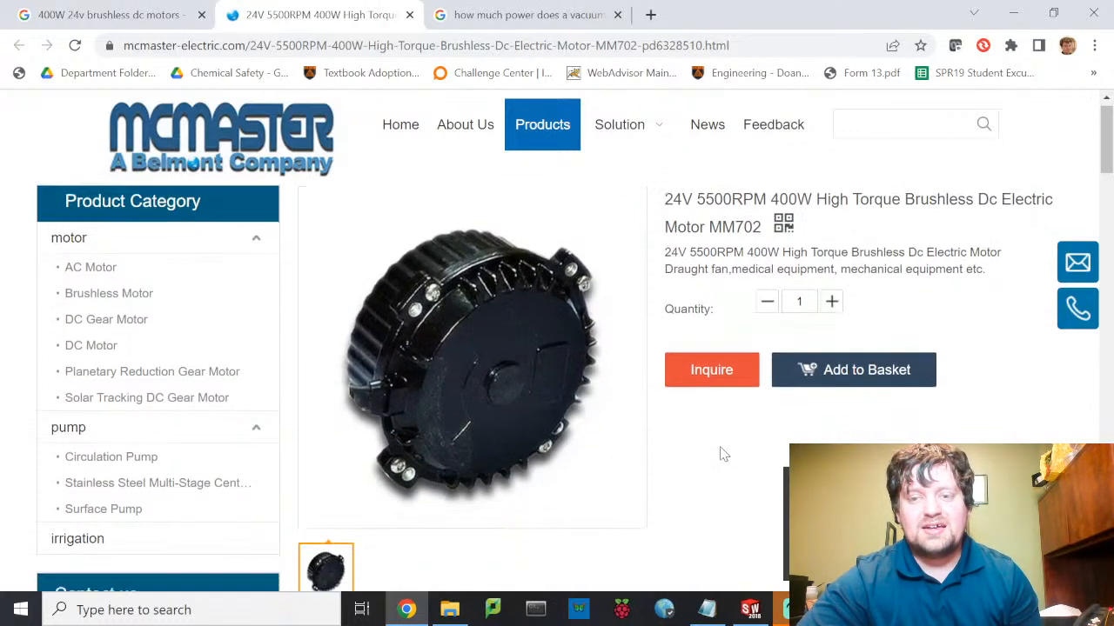
scroll(722, 454, down, 6)
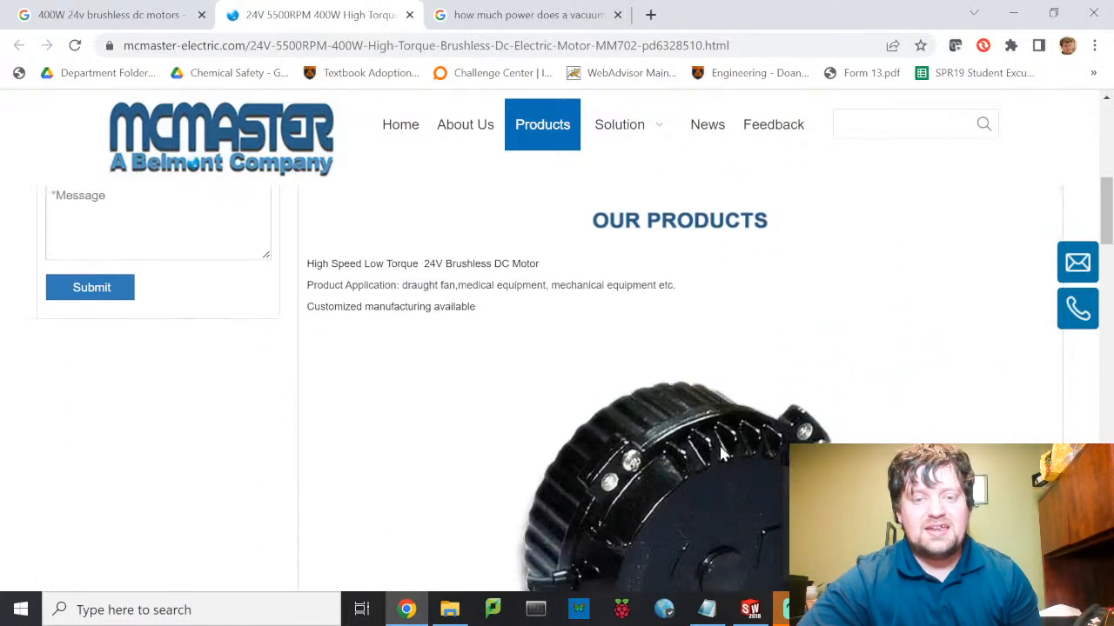
scroll(721, 452, down, 8)
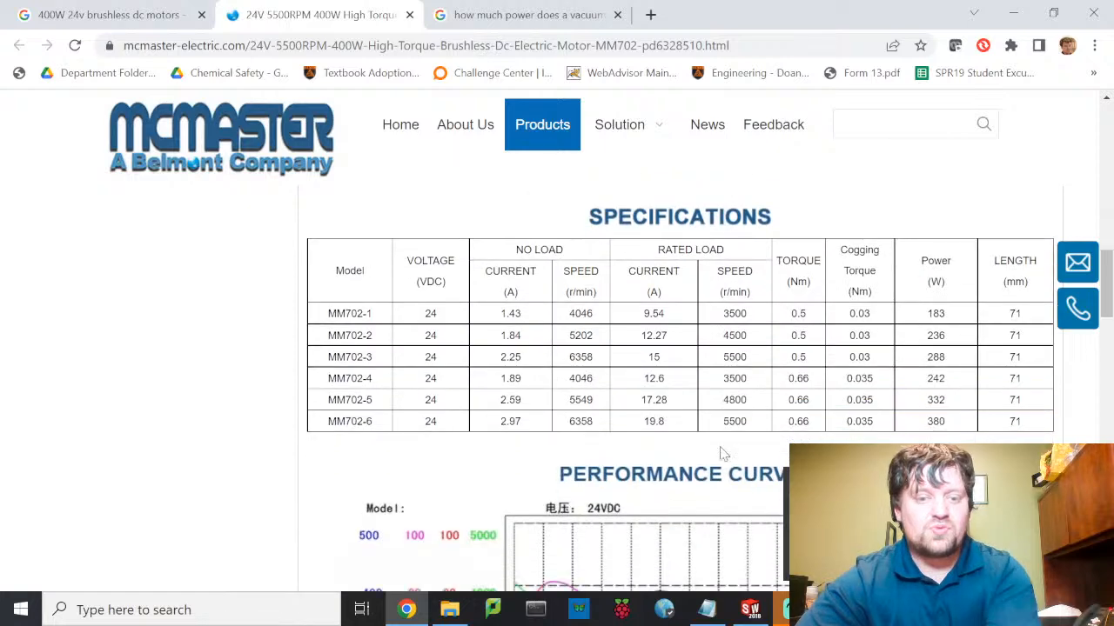
scroll(720, 452, down, 7)
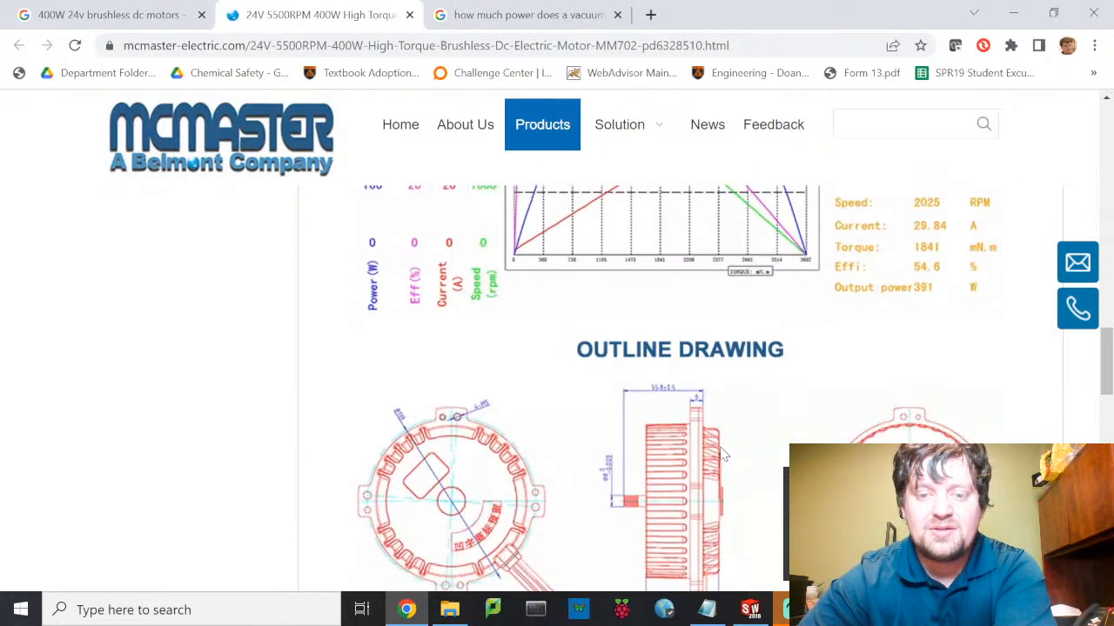
Step: Examine the MM702 motor's performance curve and its no-load, stall, maximum efficiency and maximum output data
scroll(720, 453, up, 3)
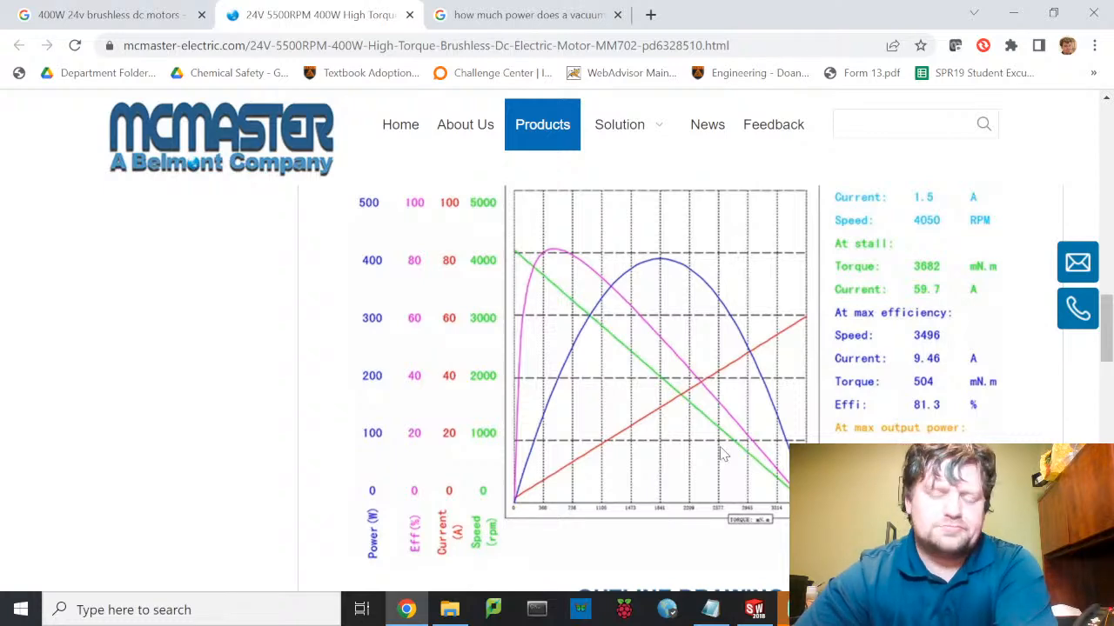
scroll(707, 374, up, 2)
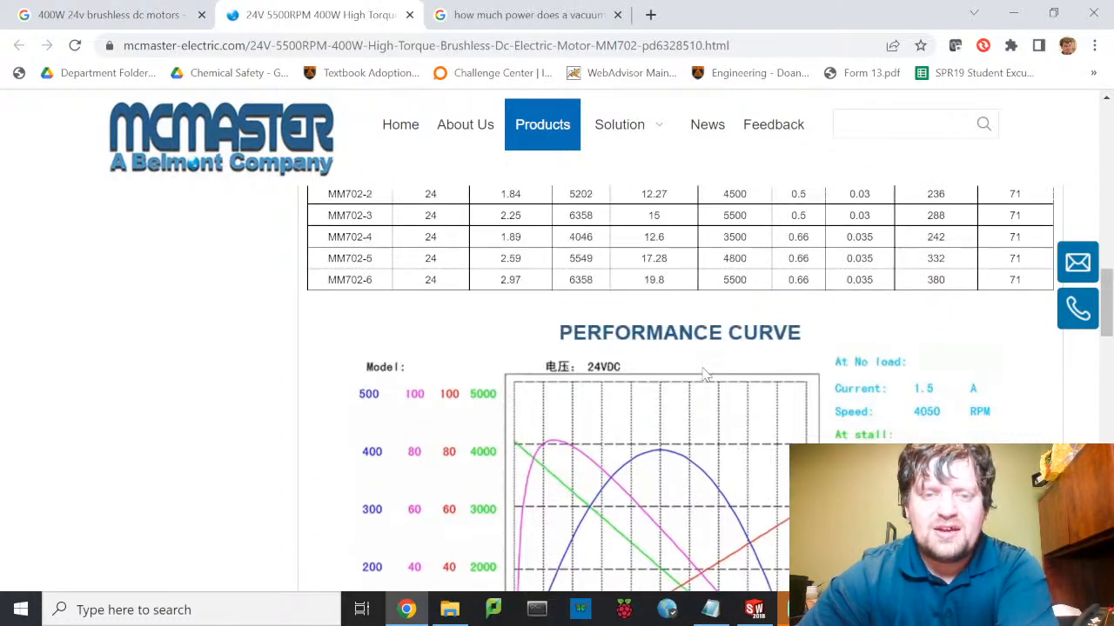
scroll(706, 374, down, 2)
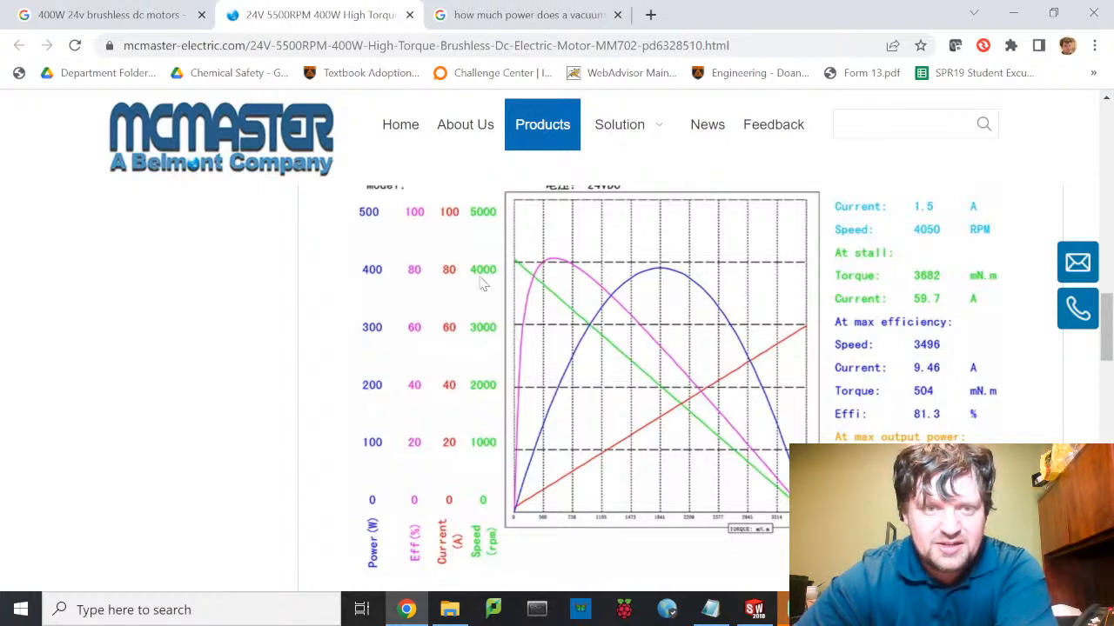
scroll(473, 281, up, 1)
scroll(426, 312, down, 1)
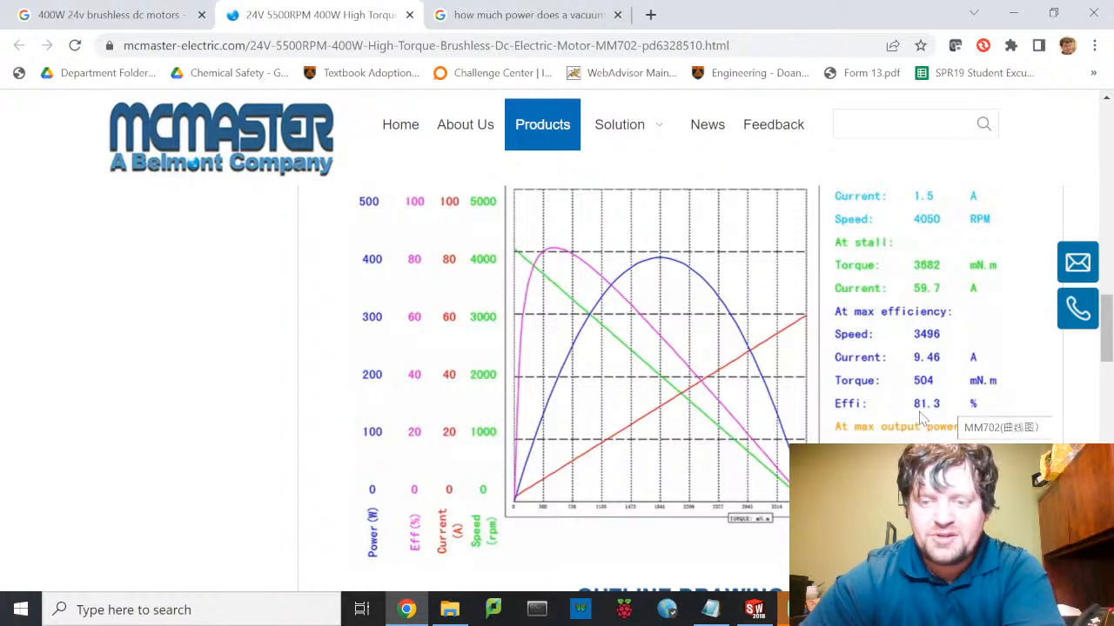
scroll(722, 328, down, 1)
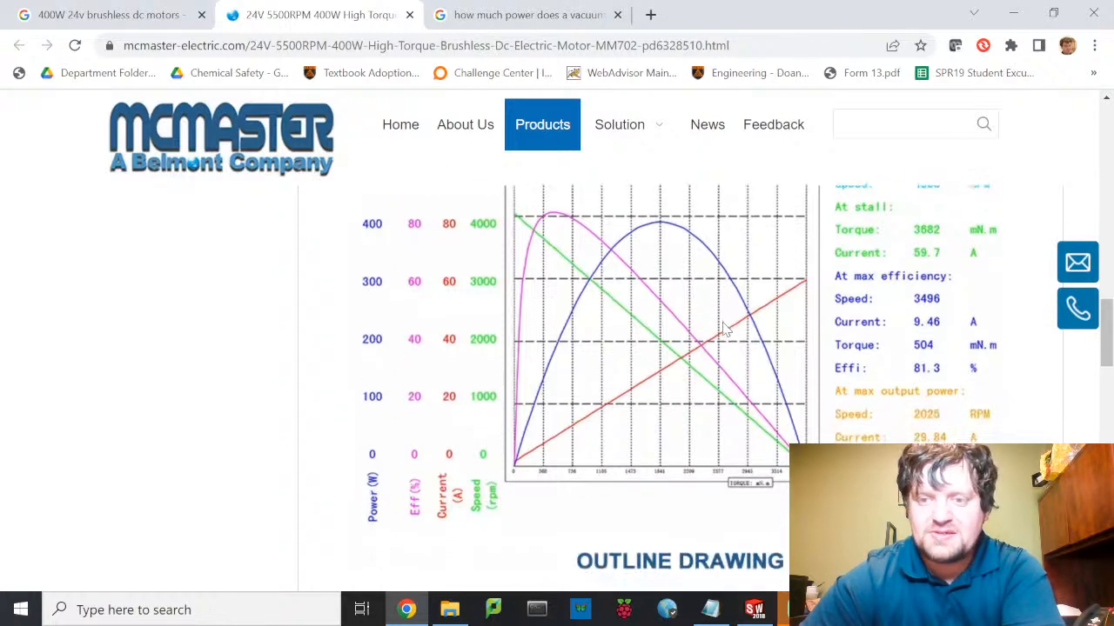
Step: Examine the motor's outline drawing closely, reading the housing diameter, mounting holes, shaft and length dimensions
scroll(731, 378, down, 3)
scroll(729, 376, down, 1)
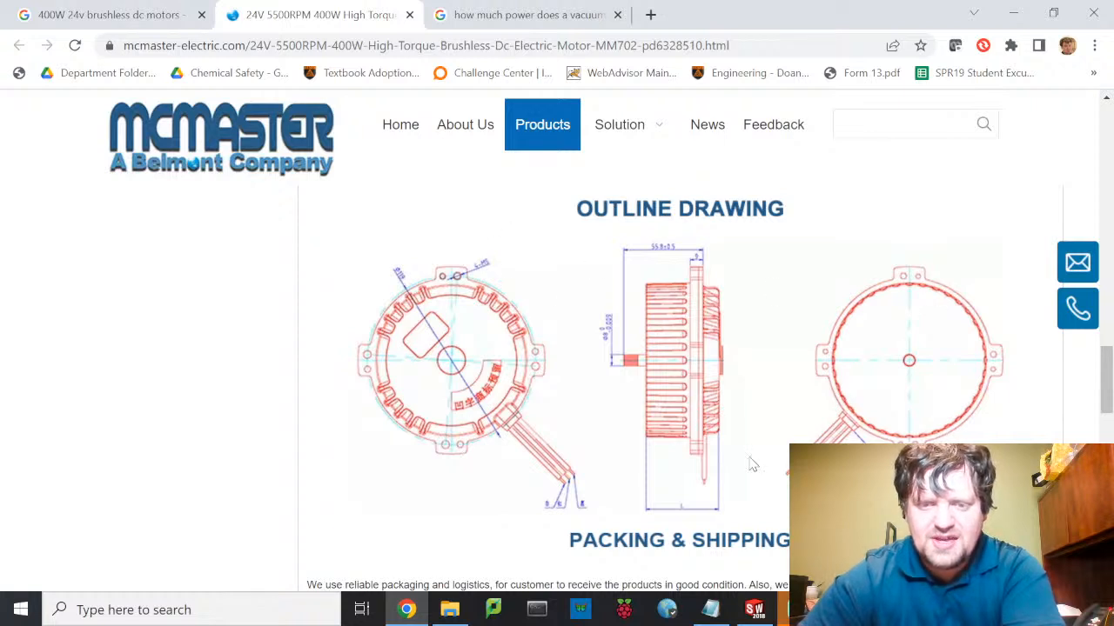
scroll(753, 466, down, 1)
scroll(752, 465, up, 1)
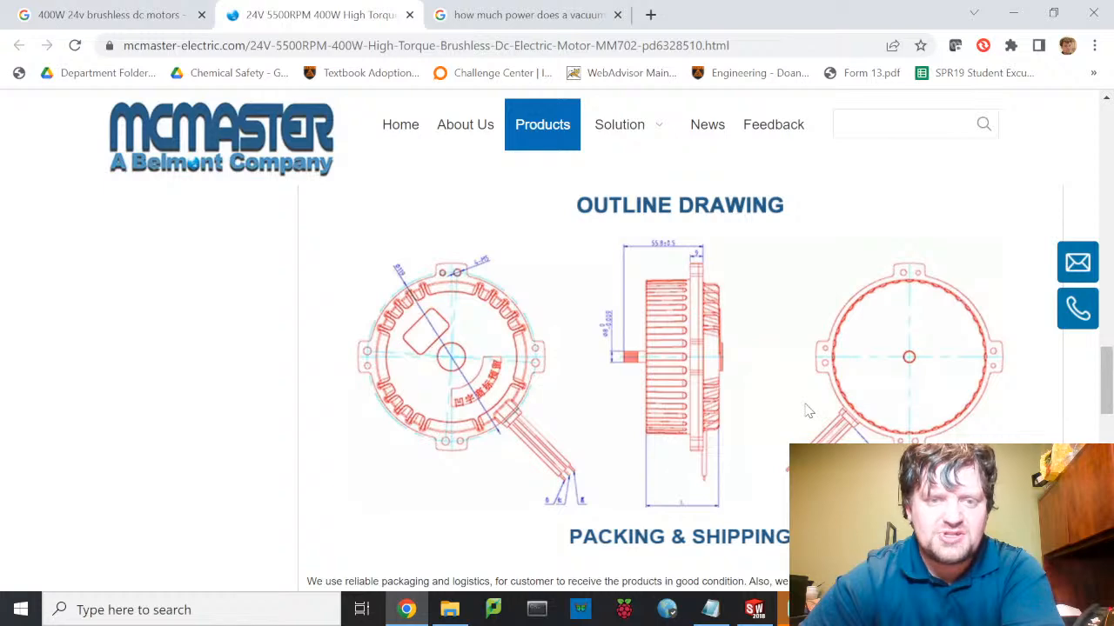
ctrl+scroll(432, 307, up, 5)
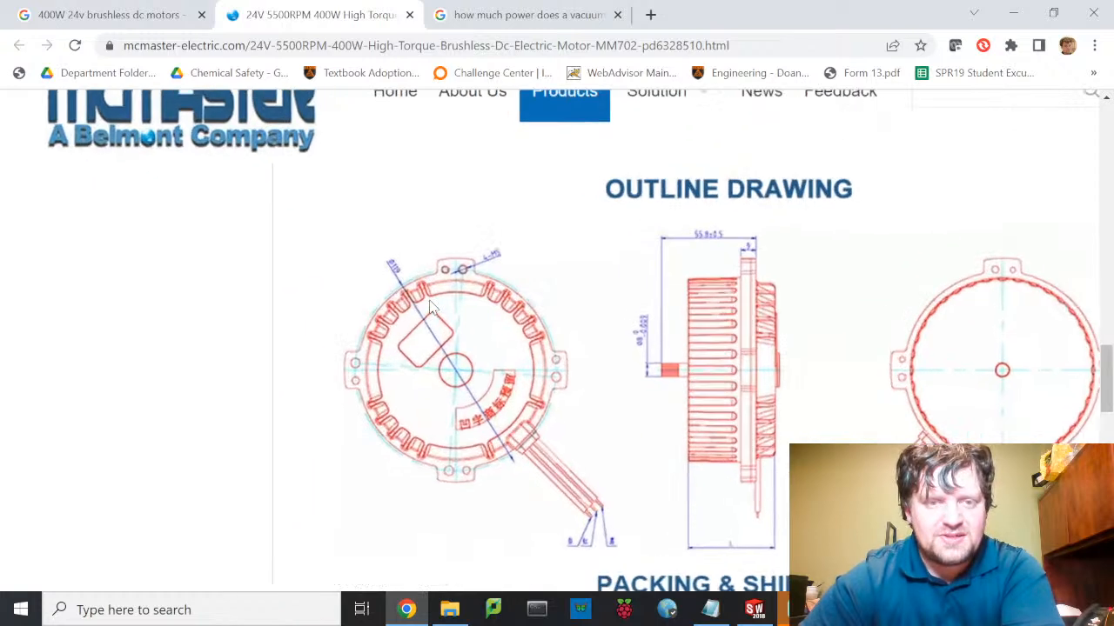
ctrl+scroll(433, 307, up, 1)
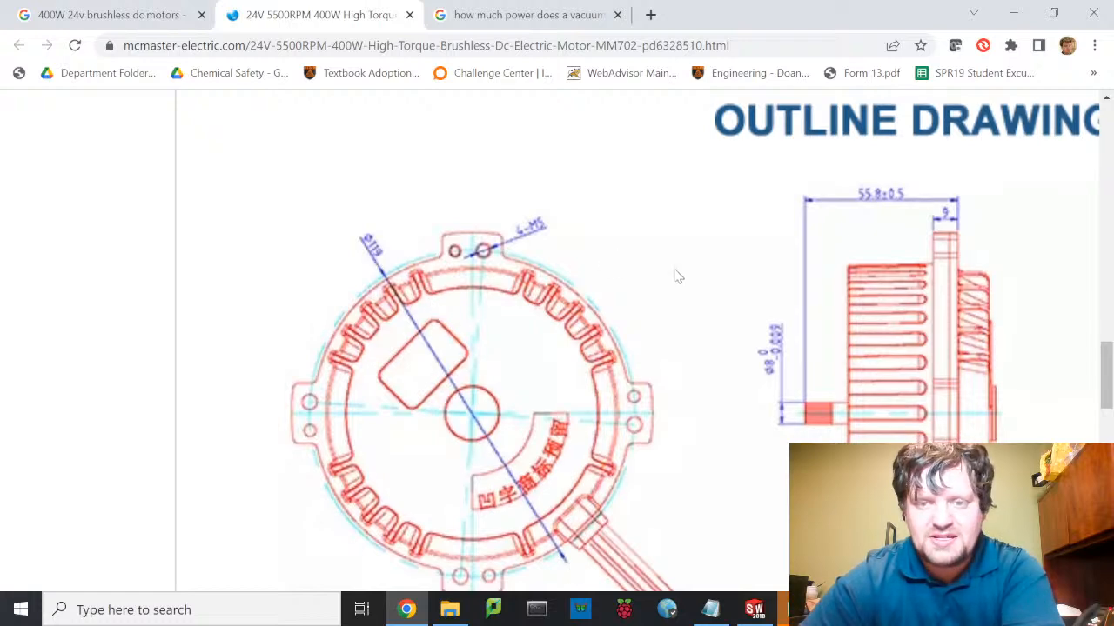
ctrl+scroll(679, 277, down, 5)
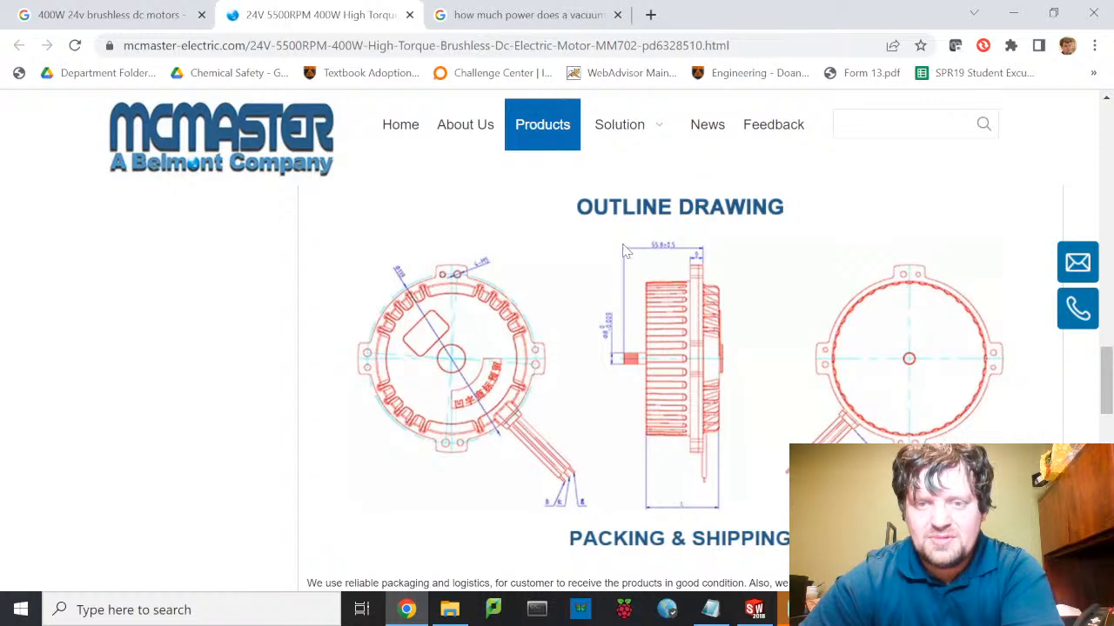
ctrl+scroll(625, 251, up, 3)
ctrl+scroll(624, 252, up, 1)
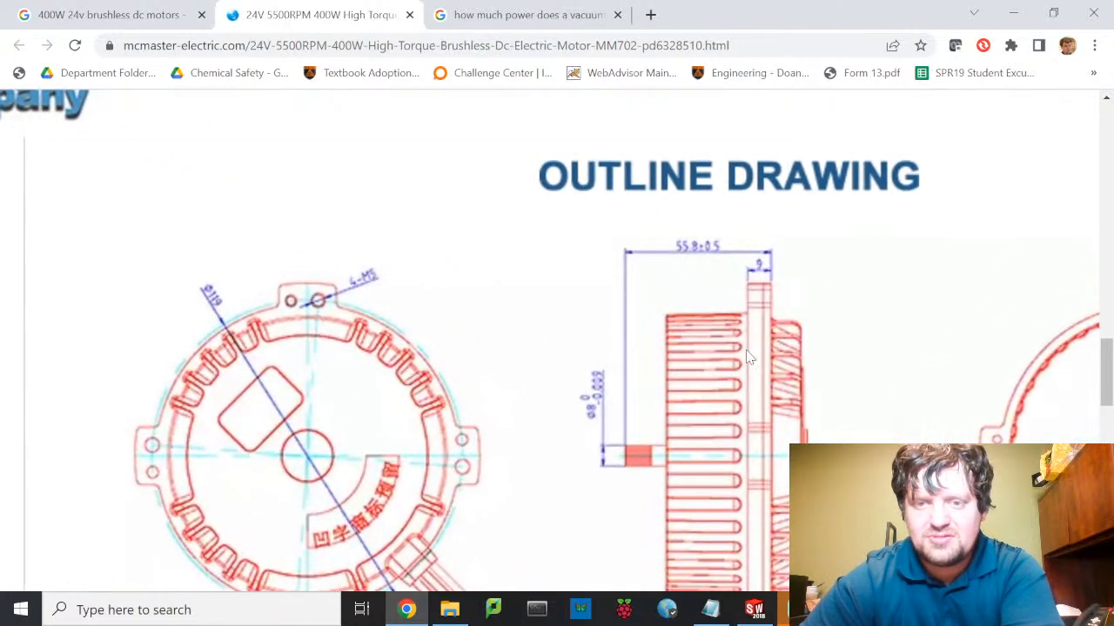
ctrl+scroll(748, 356, down, 2)
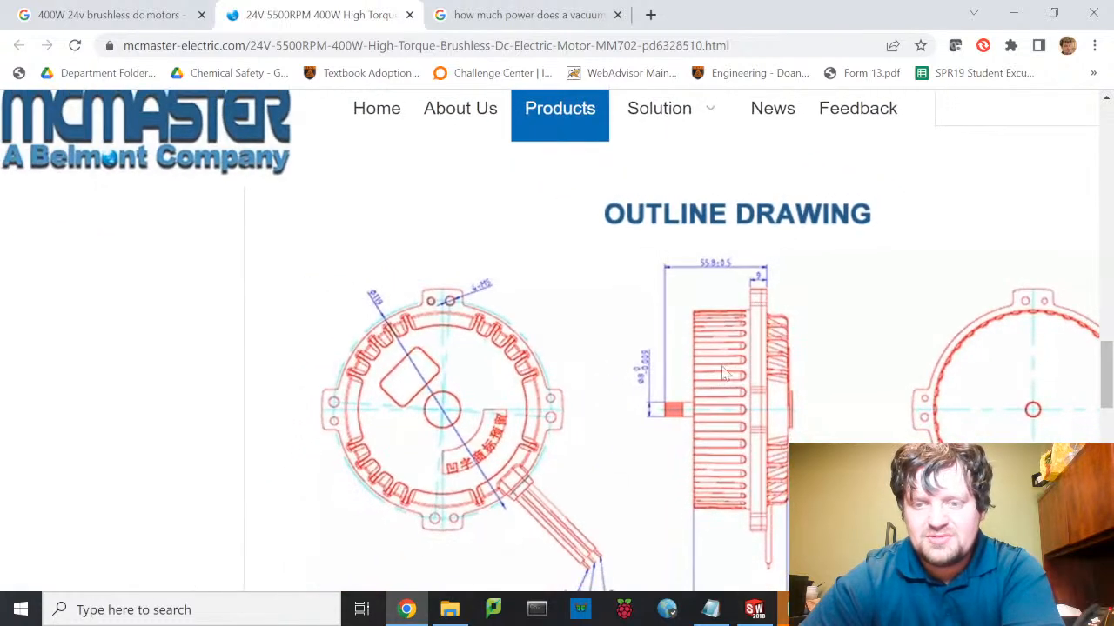
ctrl+scroll(793, 389, down, 1)
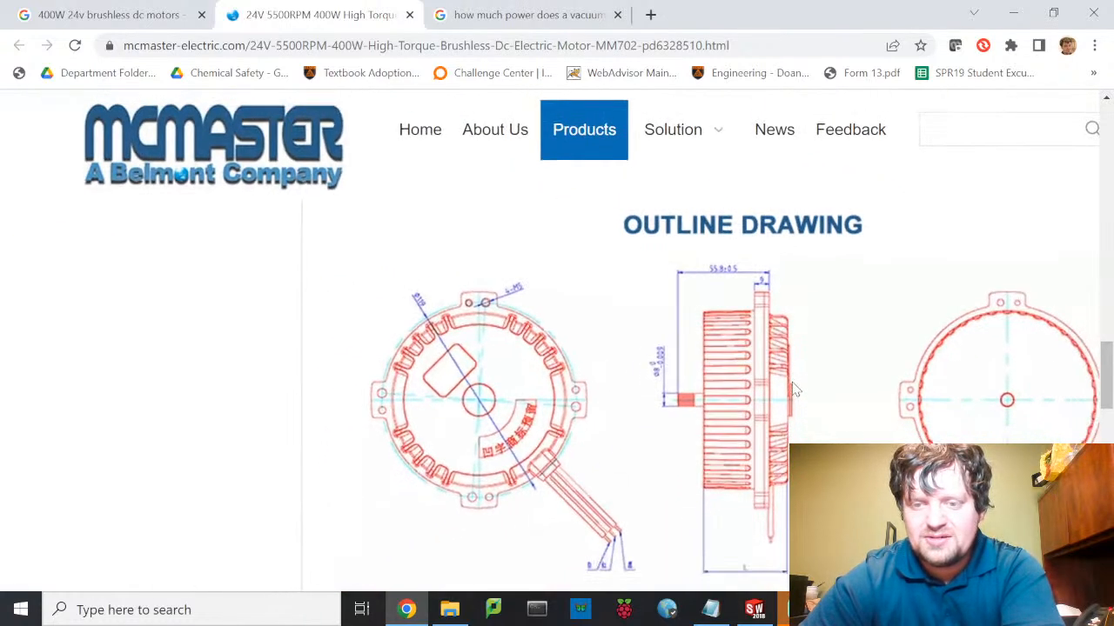
ctrl+scroll(793, 389, down, 1)
scroll(793, 389, down, 5)
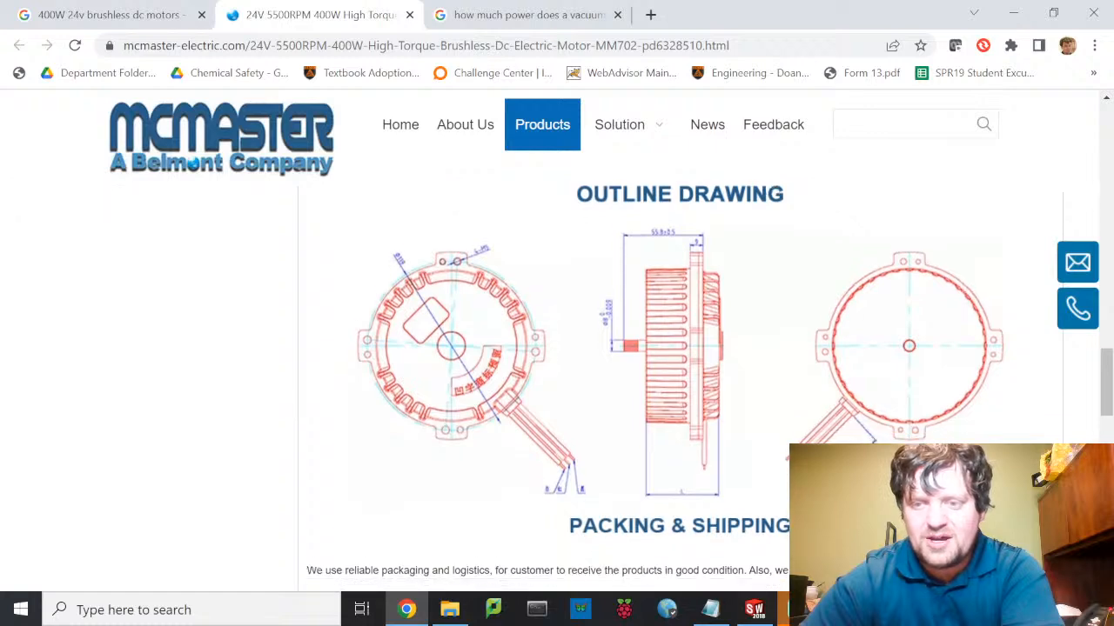
Step: Look through the rest of the MM702 motor page, including packing, related products and news, and return to its specifications and model details
scroll(794, 389, down, 5)
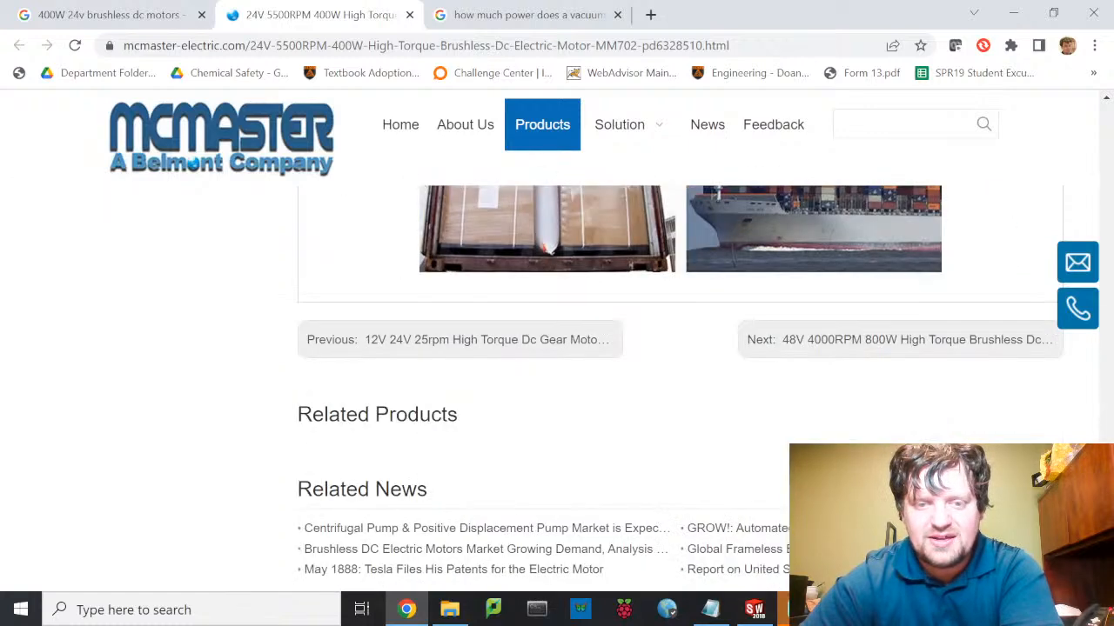
scroll(794, 389, down, 4)
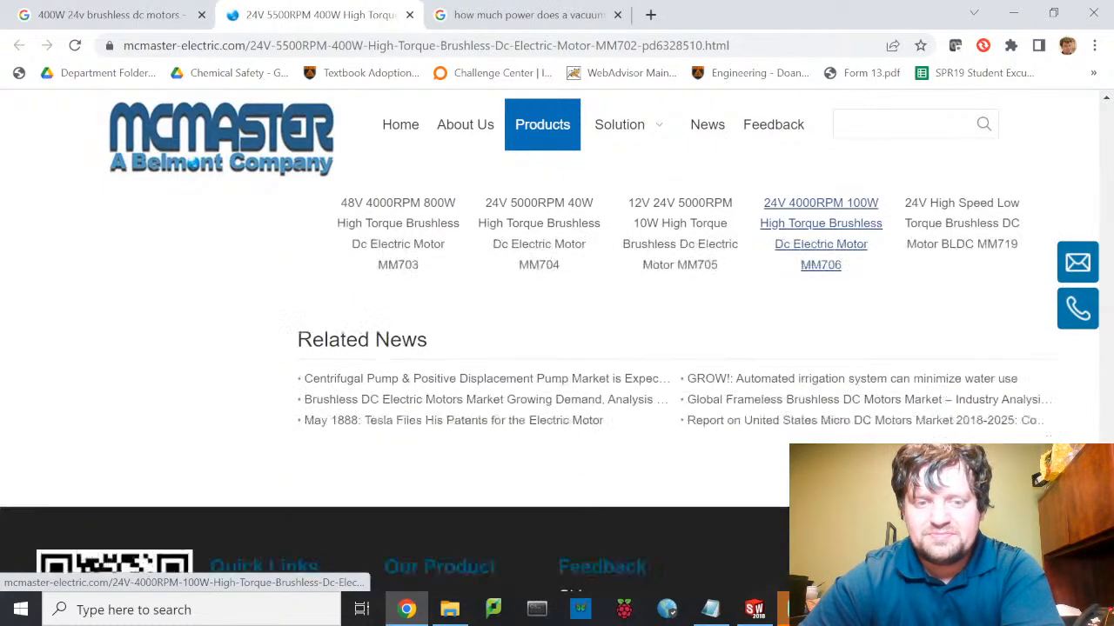
scroll(750, 487, up, 10)
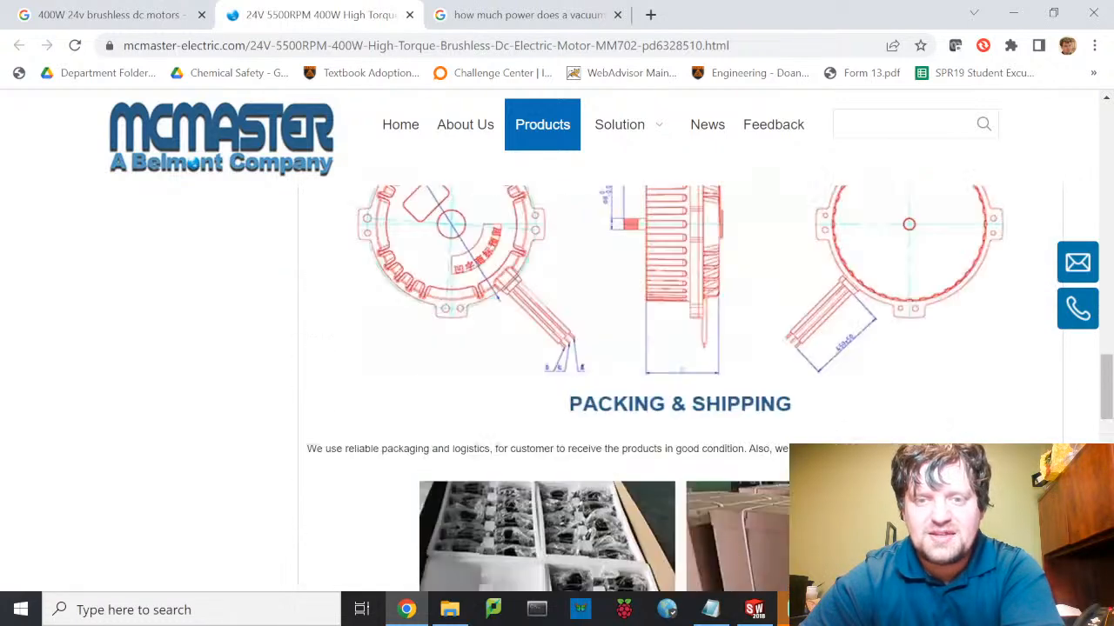
scroll(703, 360, up, 5)
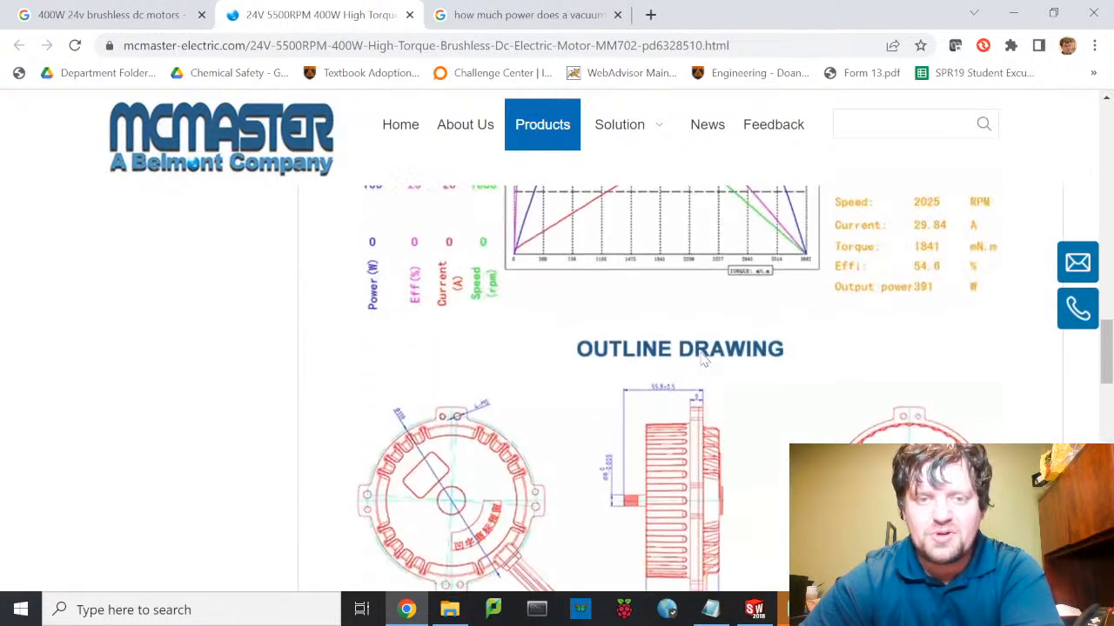
scroll(703, 360, up, 3)
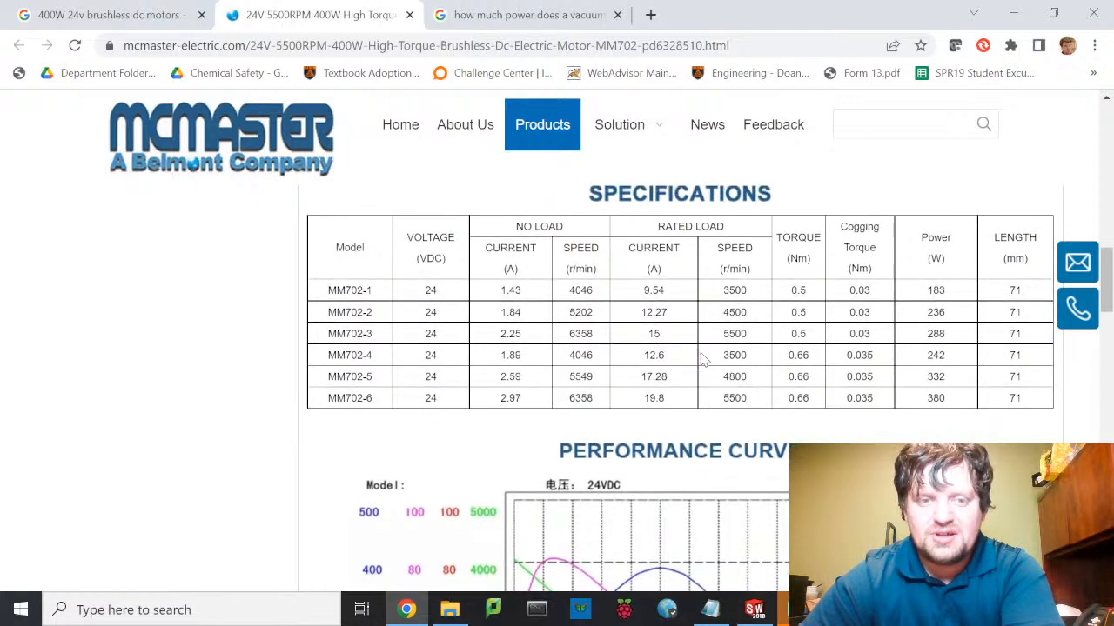
scroll(703, 360, down, 1)
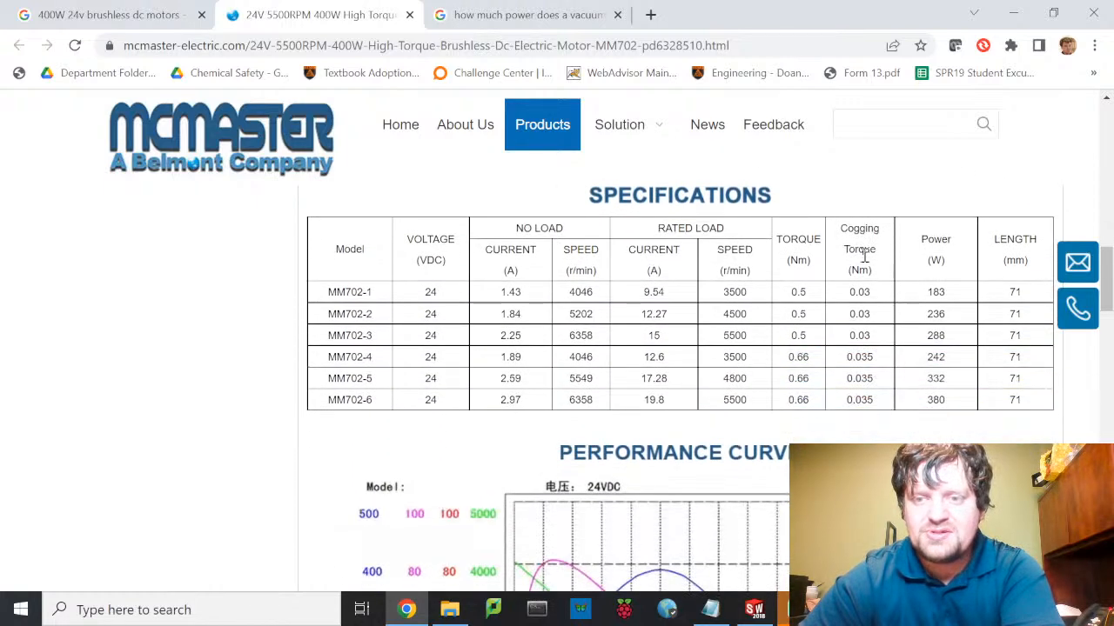
scroll(494, 407, up, 1)
scroll(494, 407, up, 8)
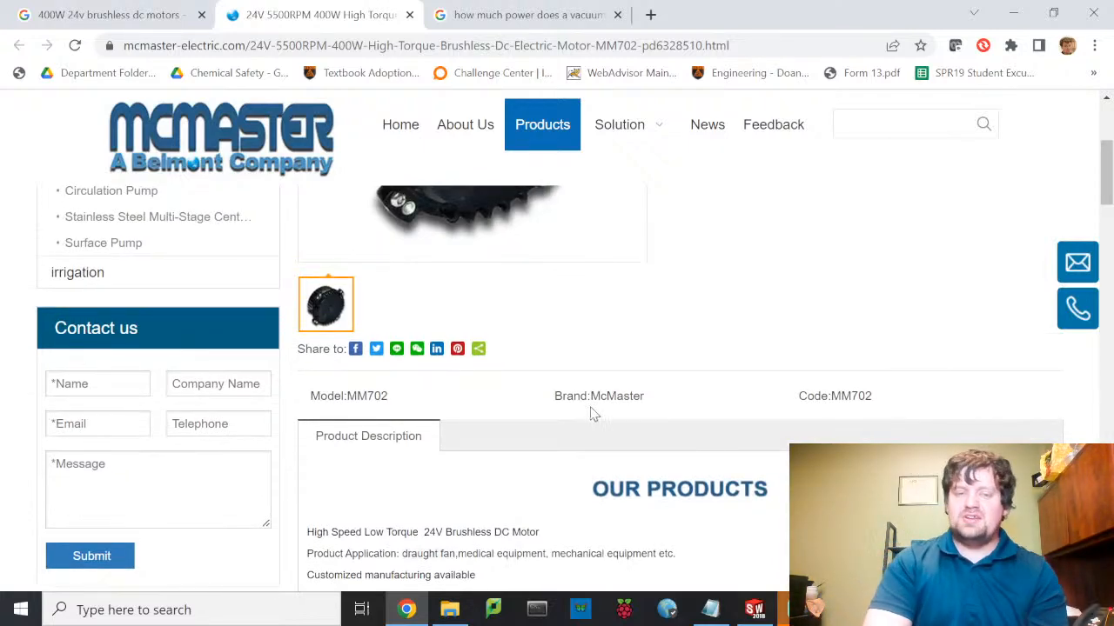
Step: Compare the power and length figures of the MM702 variants in the specifications table, checking them against the performance curve and outline drawing
scroll(635, 415, down, 7)
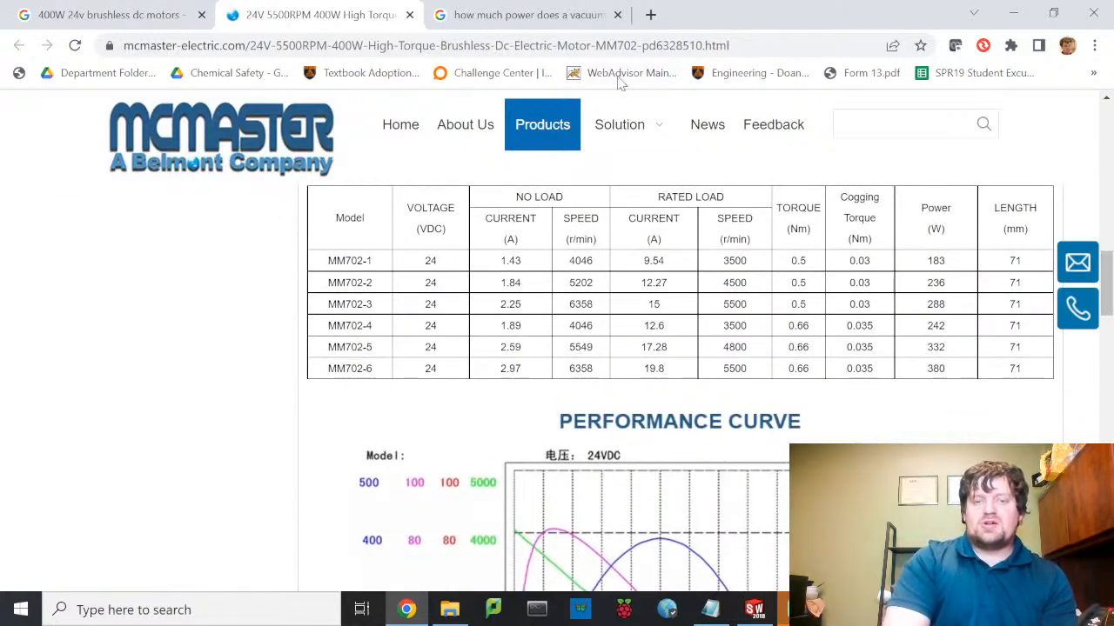
mouse_move(681, 129)
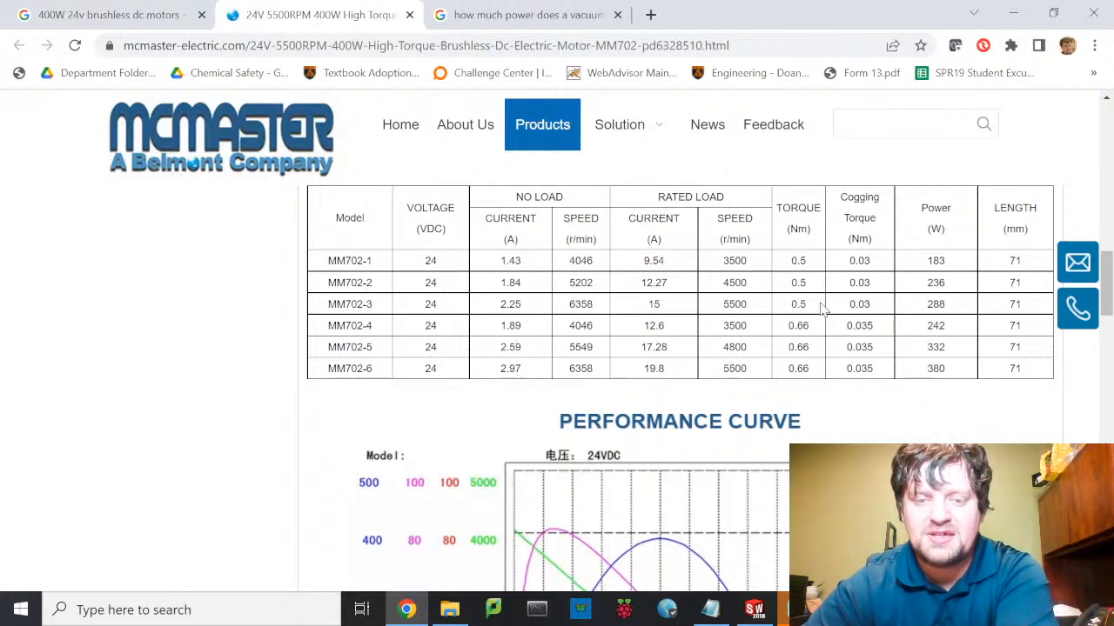
scroll(821, 309, down, 1)
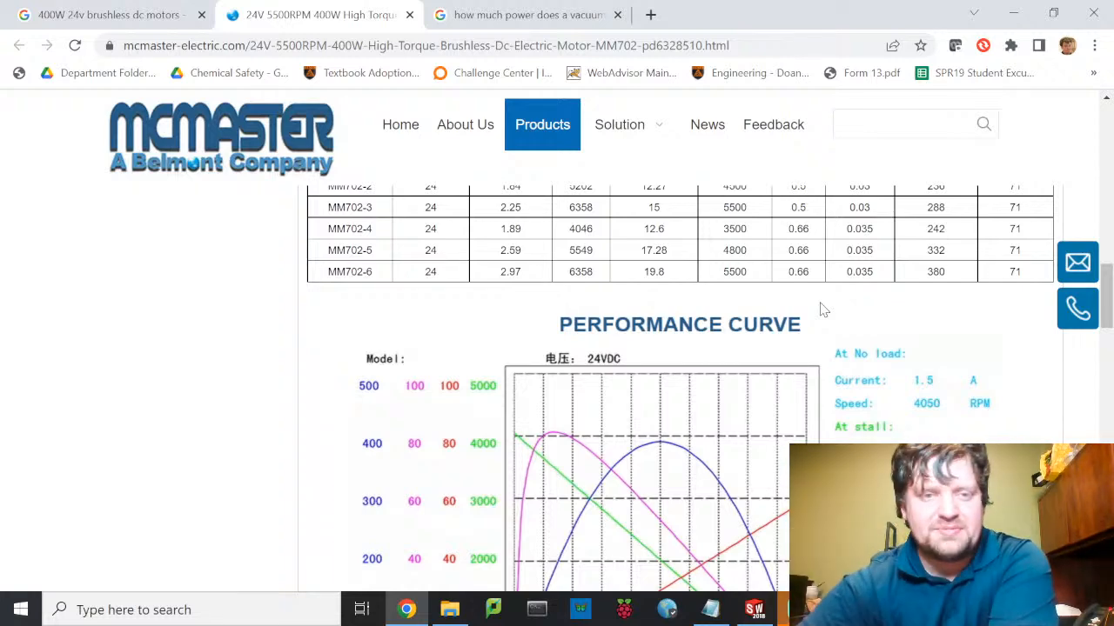
scroll(727, 248, up, 1)
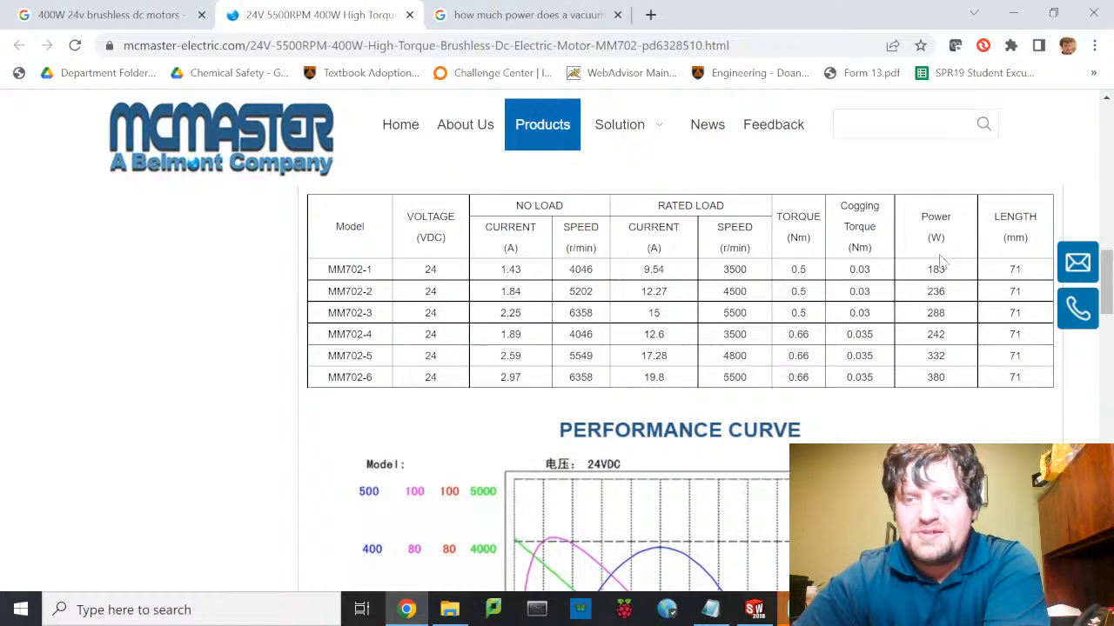
scroll(944, 405, down, 8)
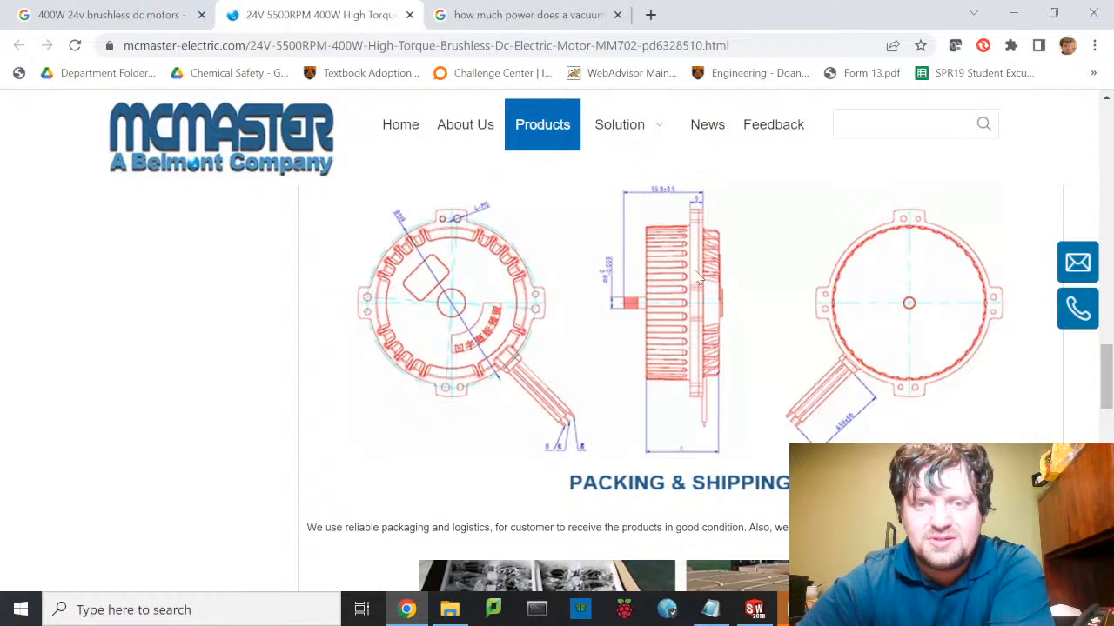
scroll(671, 205, up, 10)
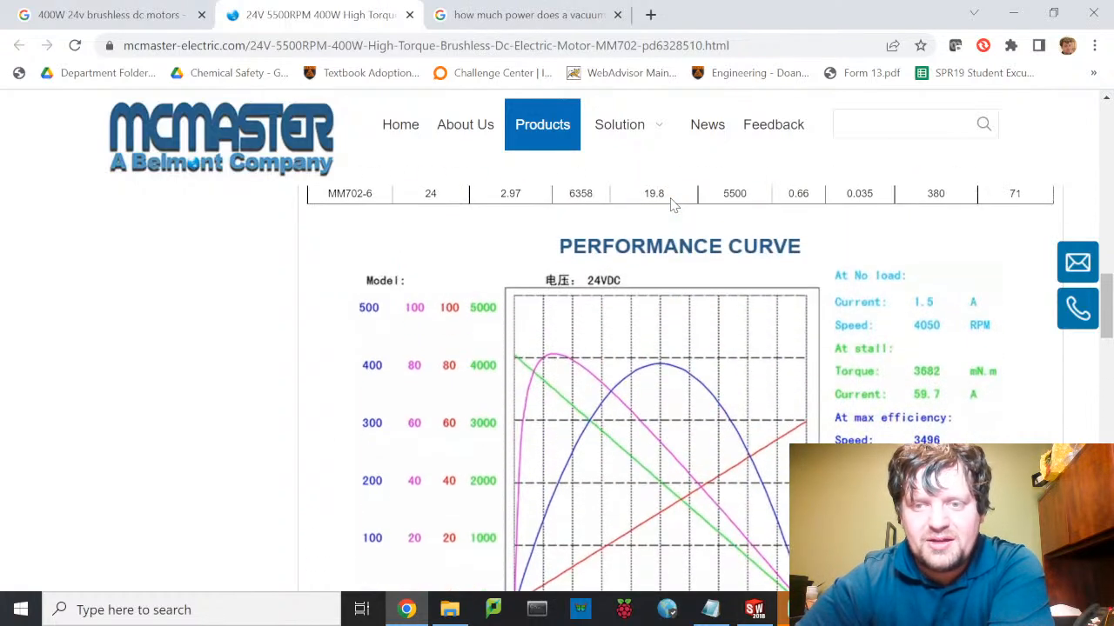
scroll(670, 204, up, 1)
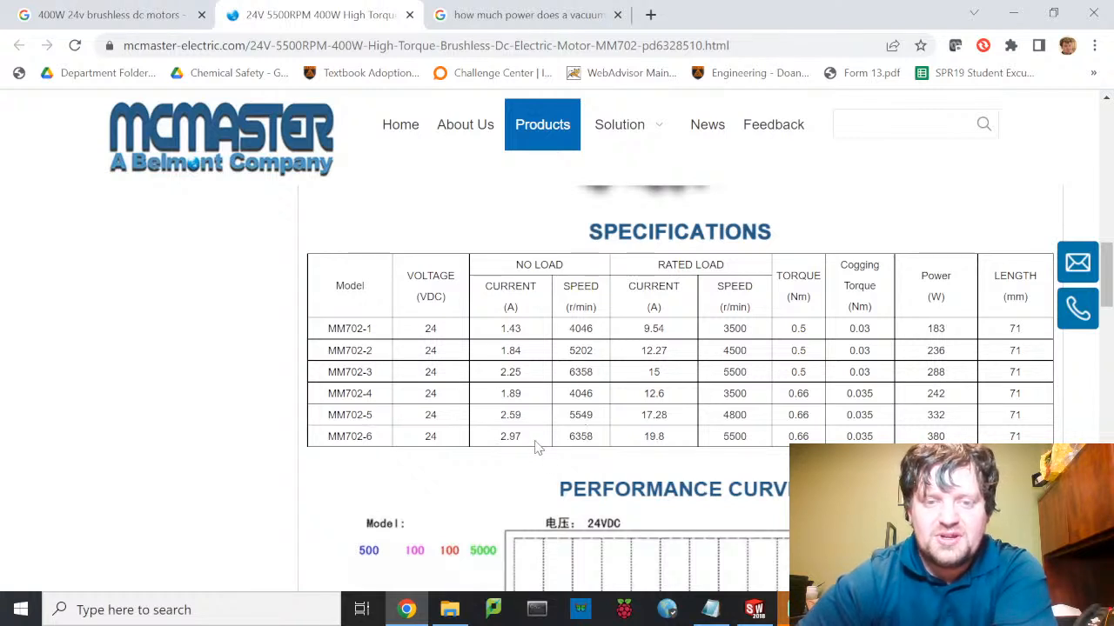
Step: Highlight the MM702-6 no-load current and speed in the specifications table and compare them with the performance curve data
drag(496, 439, 522, 437)
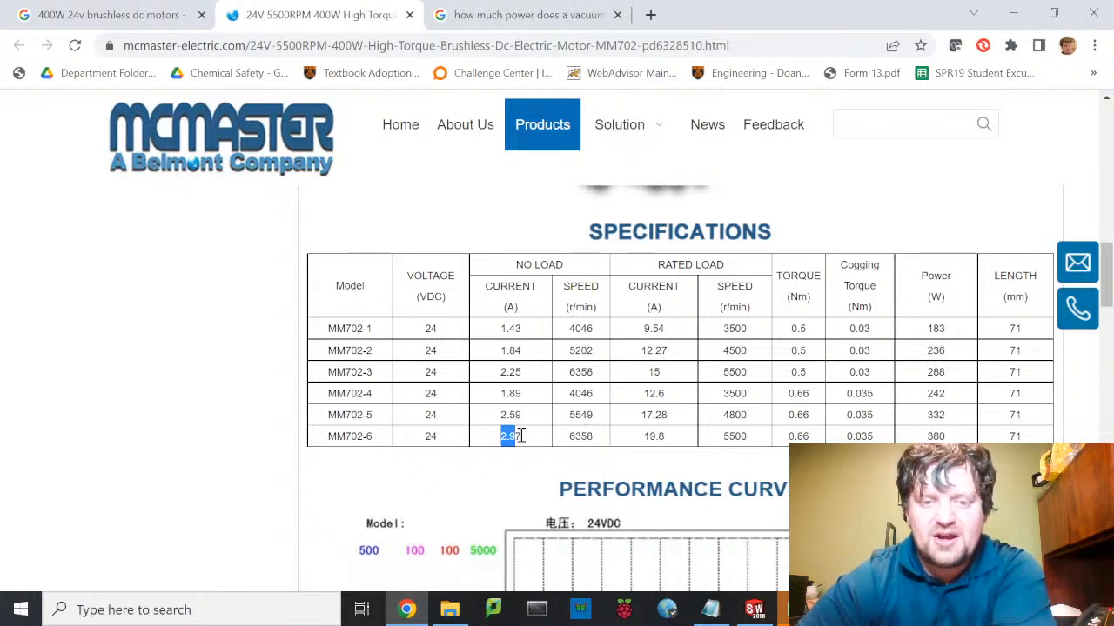
double_click(576, 438)
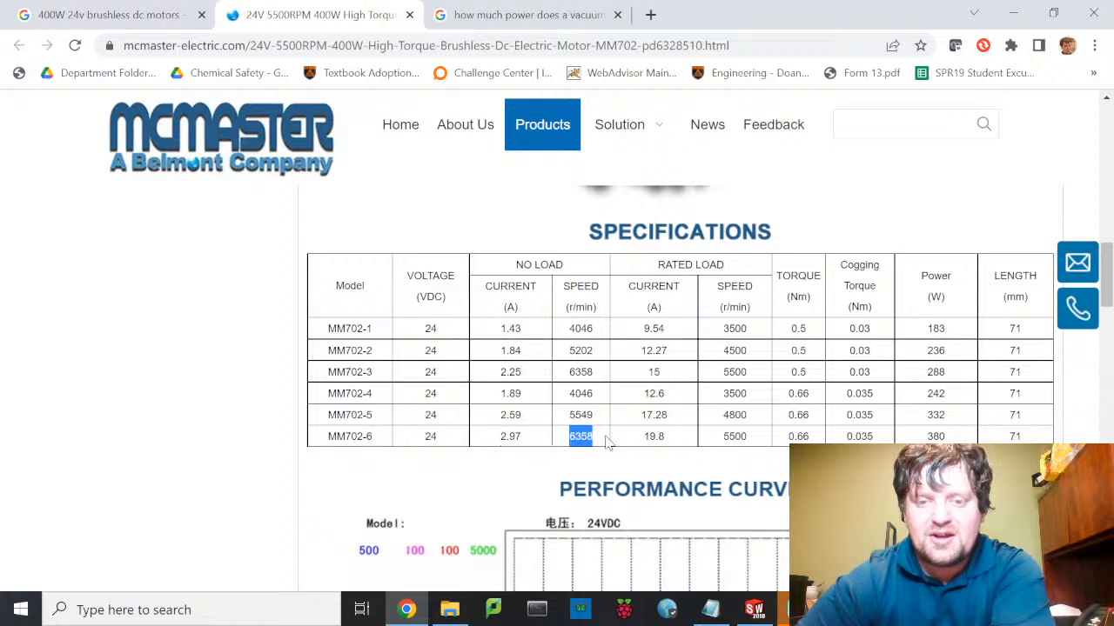
scroll(648, 459, down, 3)
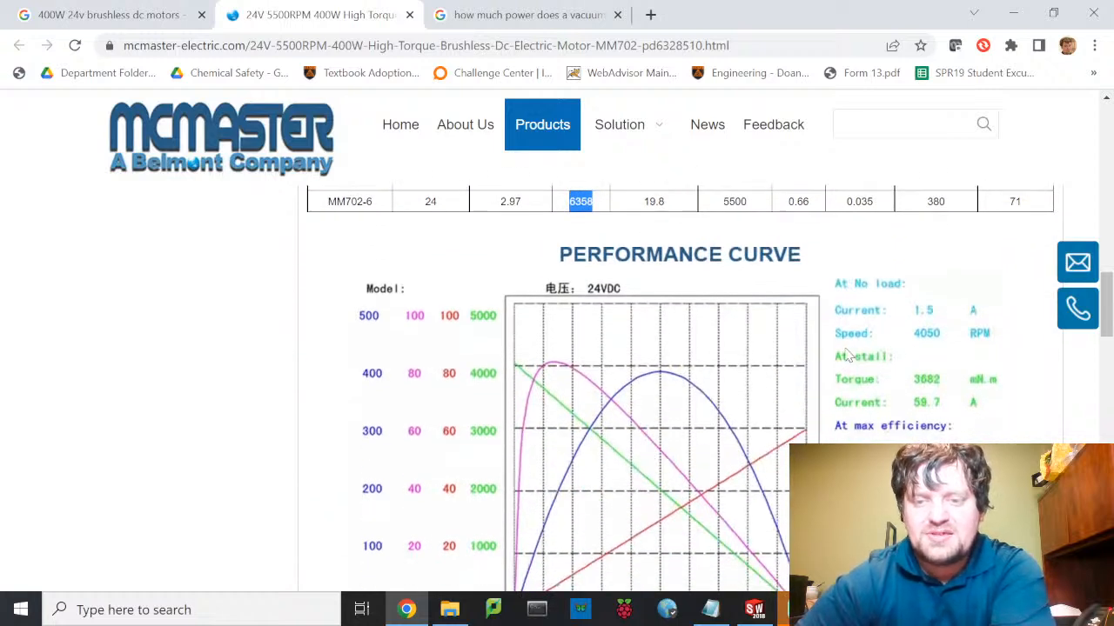
scroll(847, 355, down, 1)
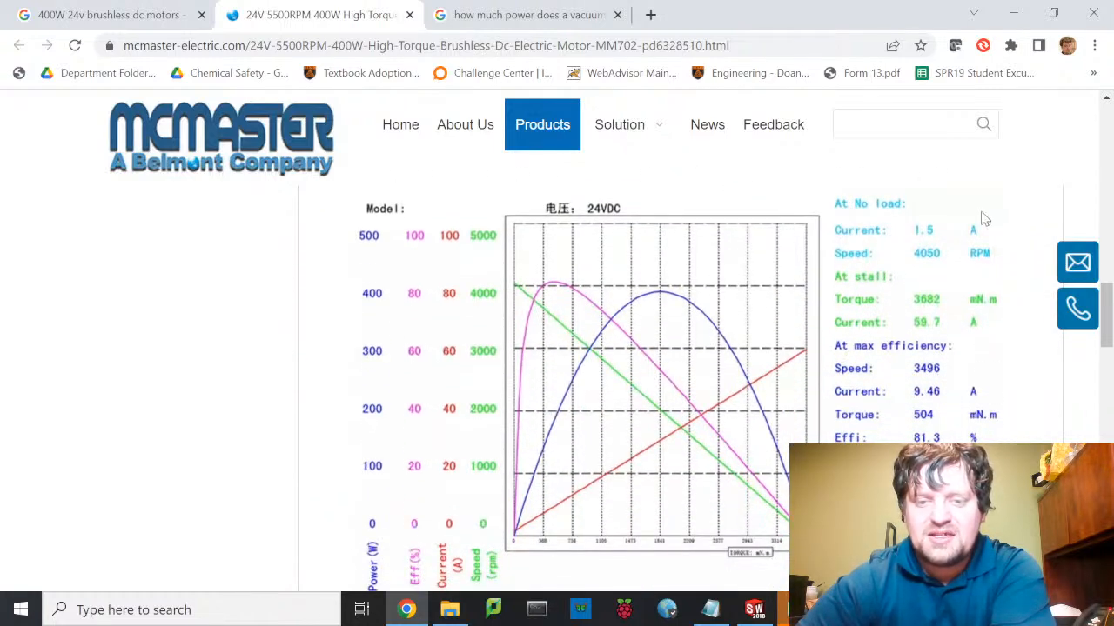
scroll(711, 258, up, 5)
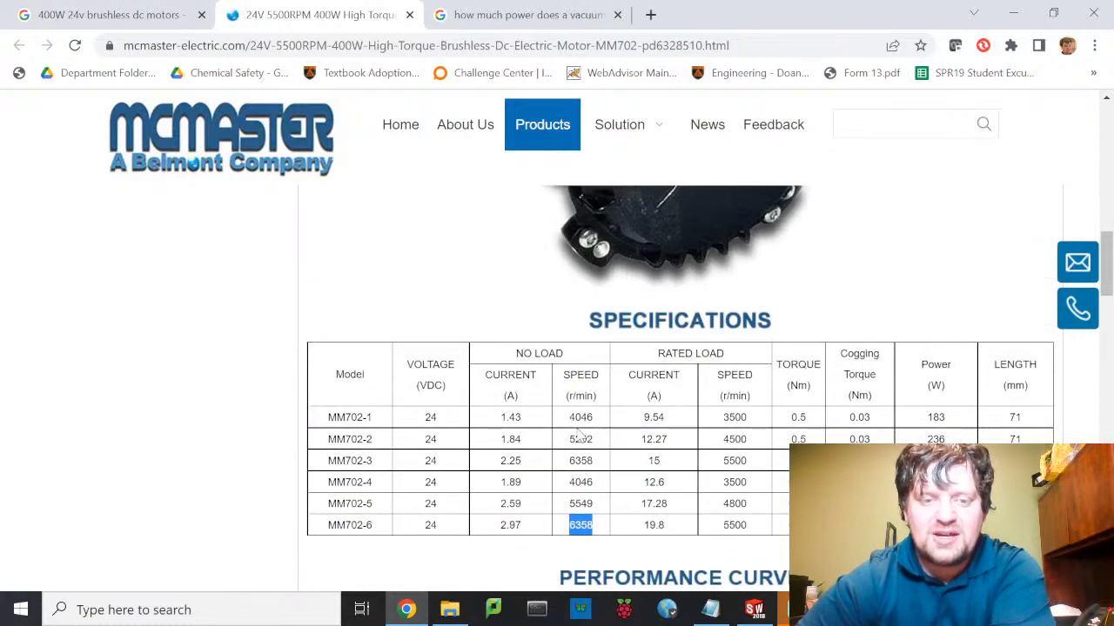
scroll(703, 492, down, 5)
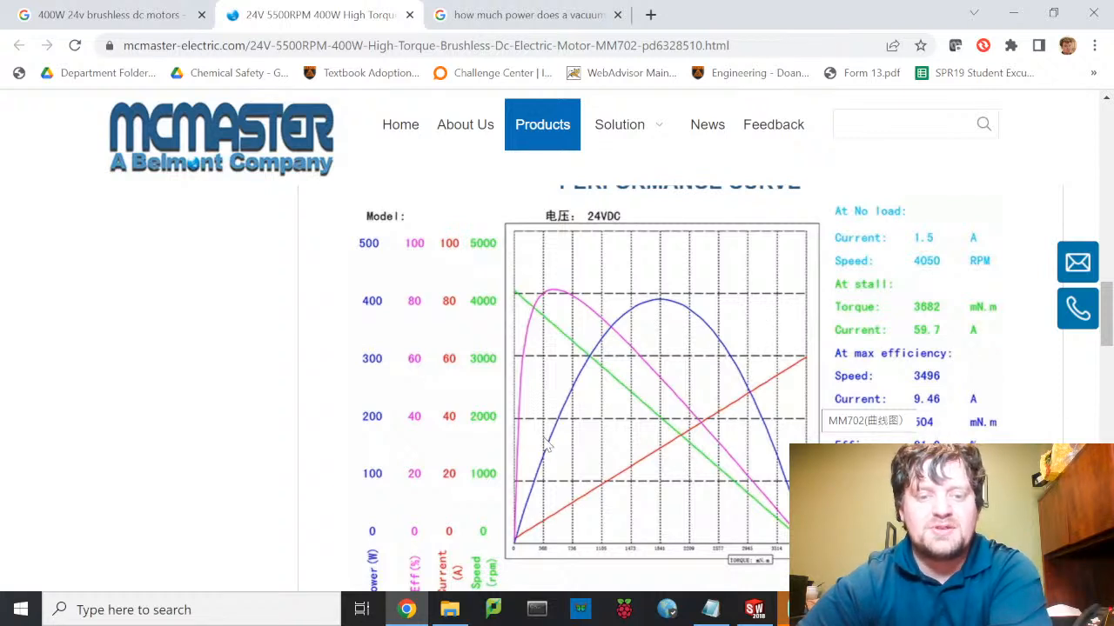
scroll(514, 535, down, 1)
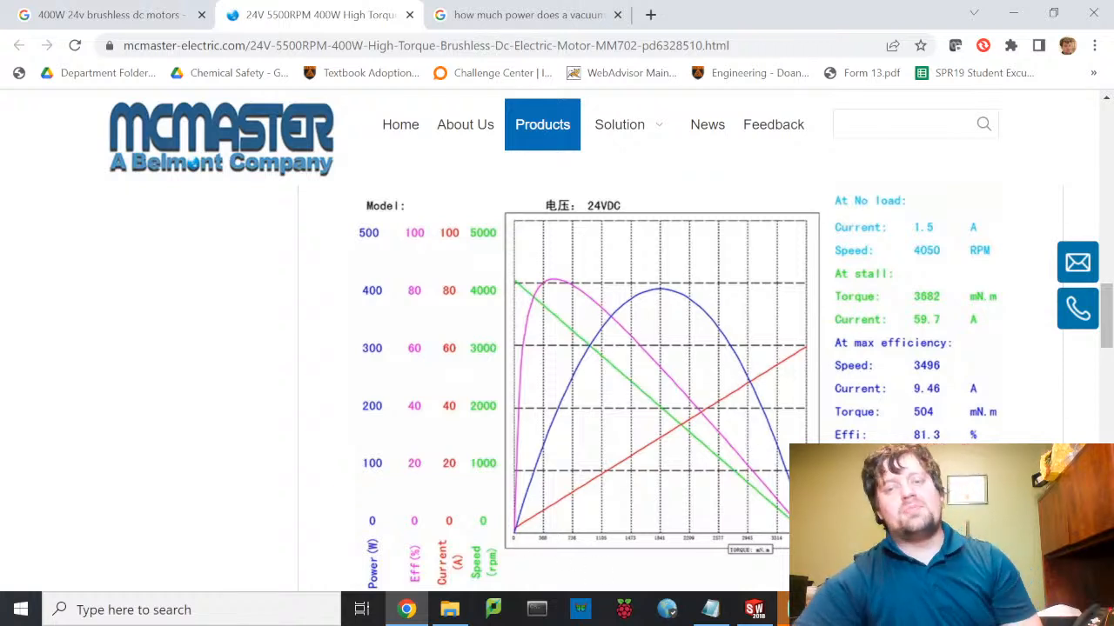
Step: Check the performance curve against the specifications table again and highlight the rated-load speed of the MM702-6
scroll(692, 369, up, 5)
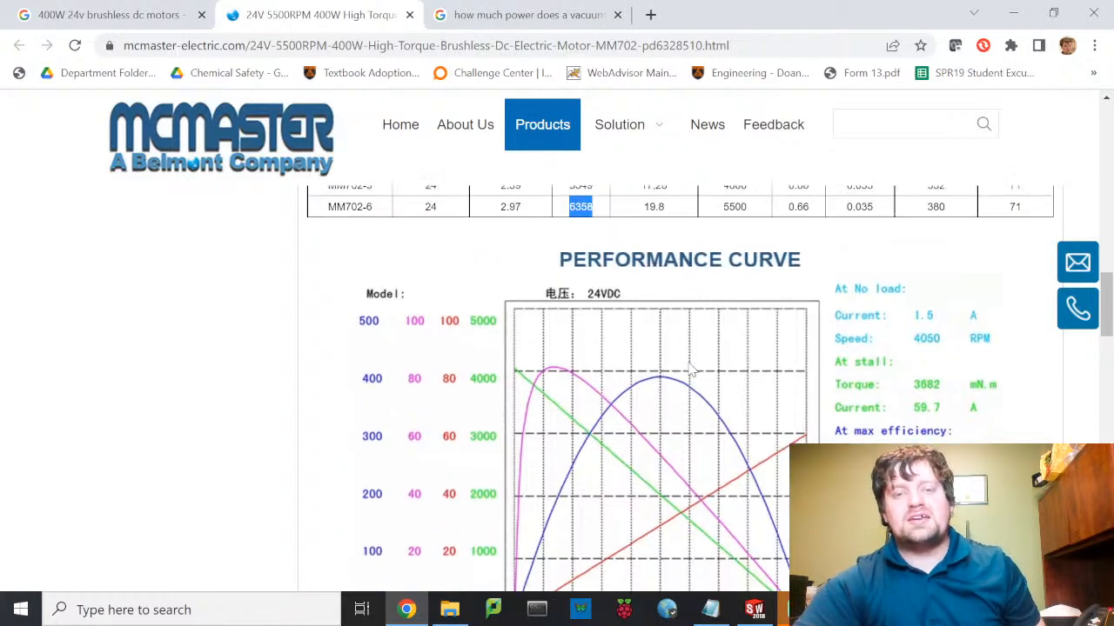
scroll(691, 370, down, 1)
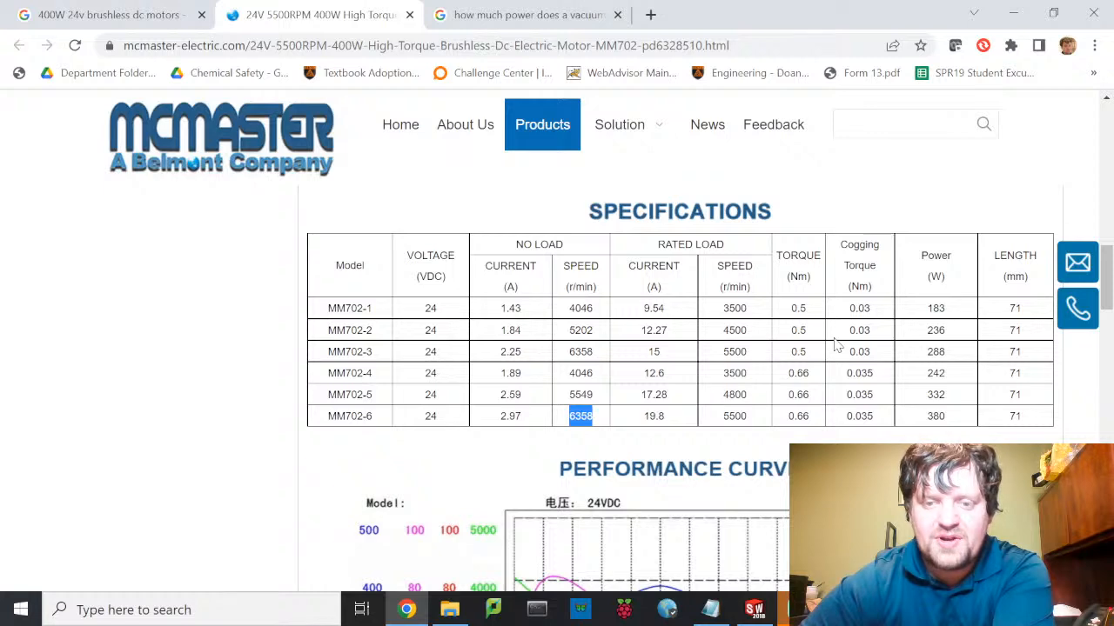
scroll(758, 505, down, 3)
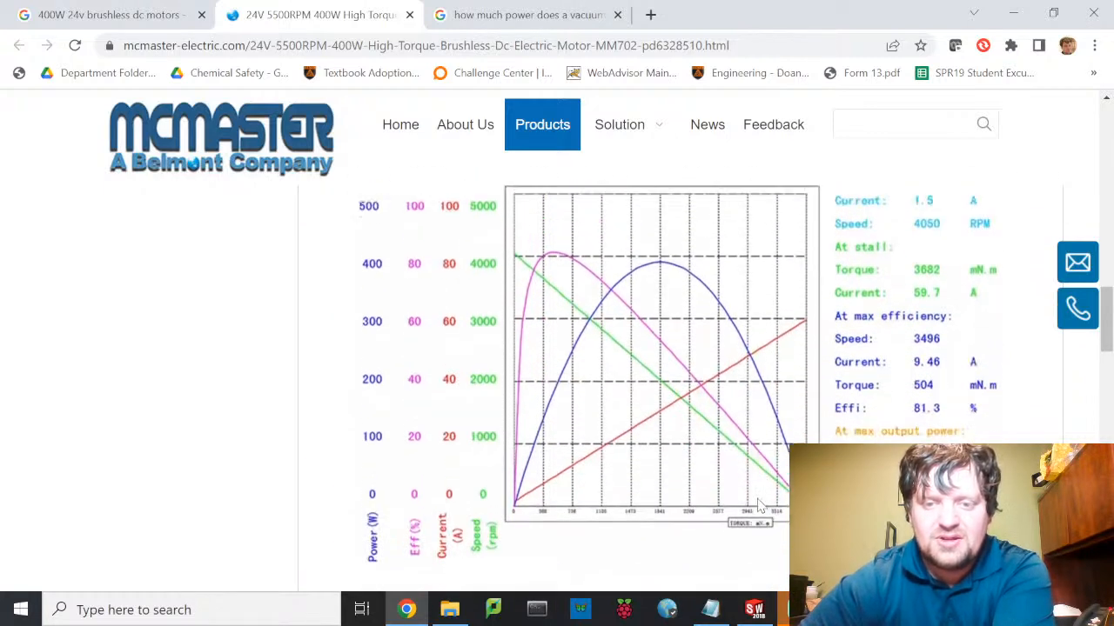
scroll(759, 505, up, 3)
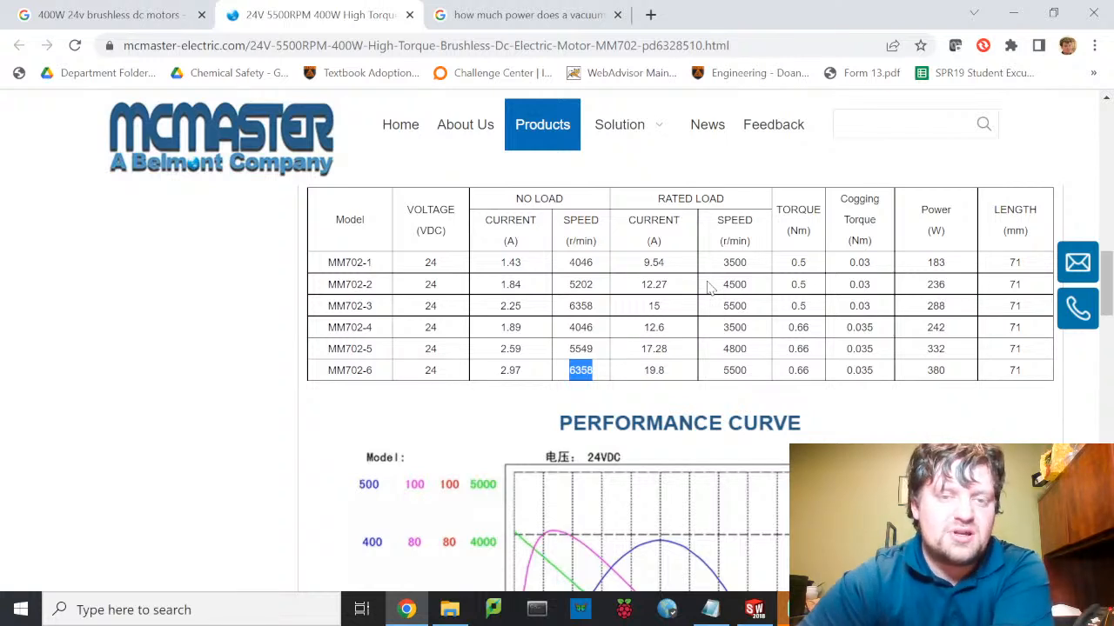
click(661, 367)
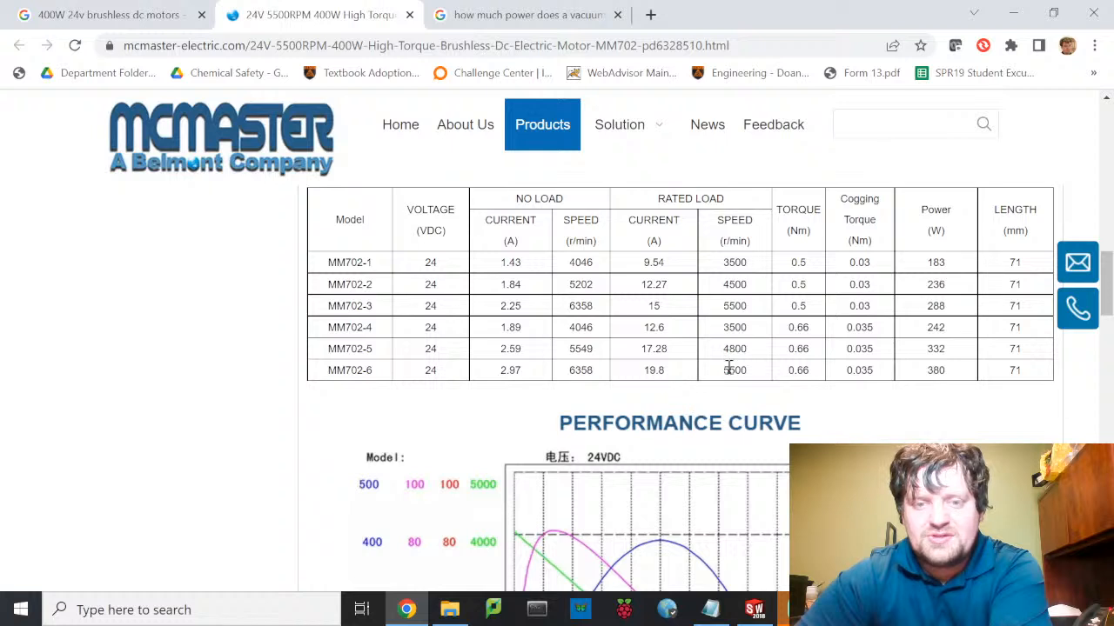
drag(758, 376, 718, 374)
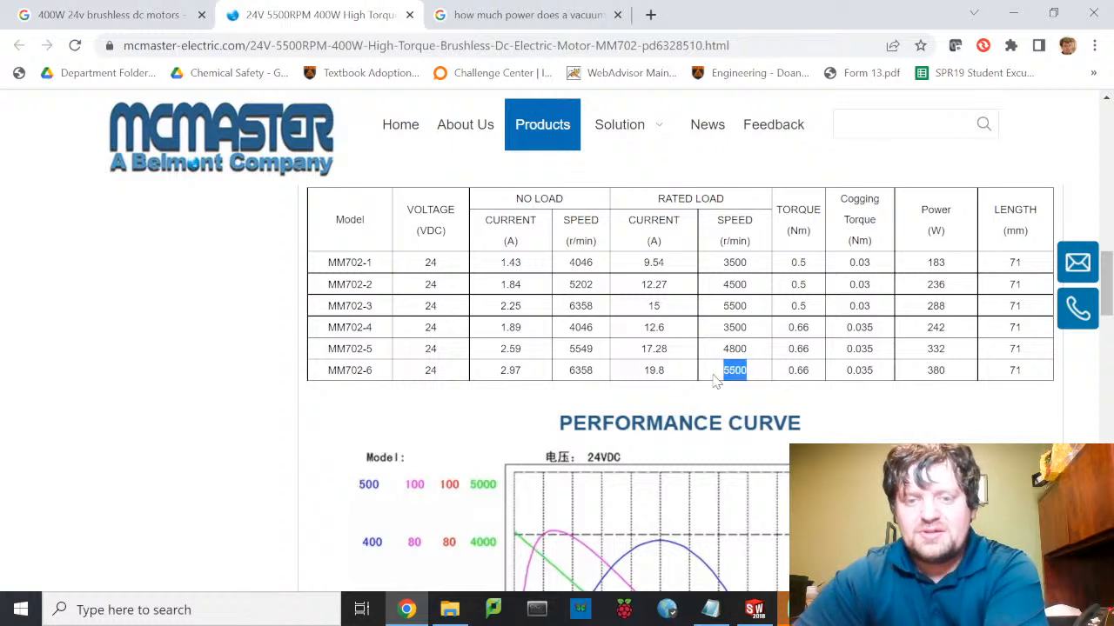
click(658, 369)
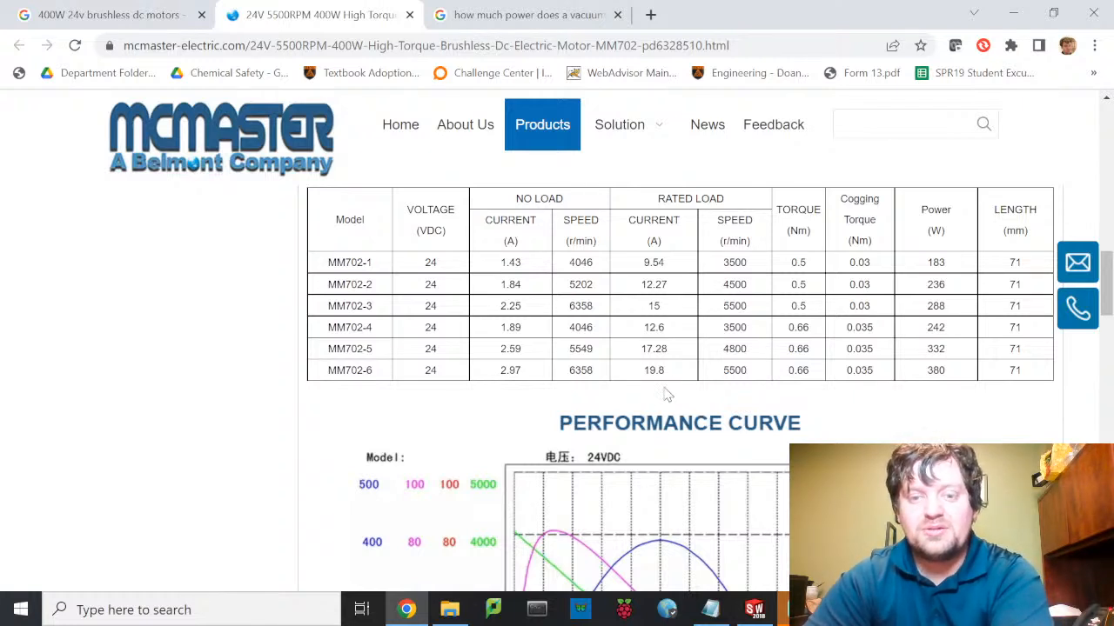
Step: Review the motor's outline drawing once more, and go back up to the product description and photo of the MM702
scroll(648, 376, down, 1)
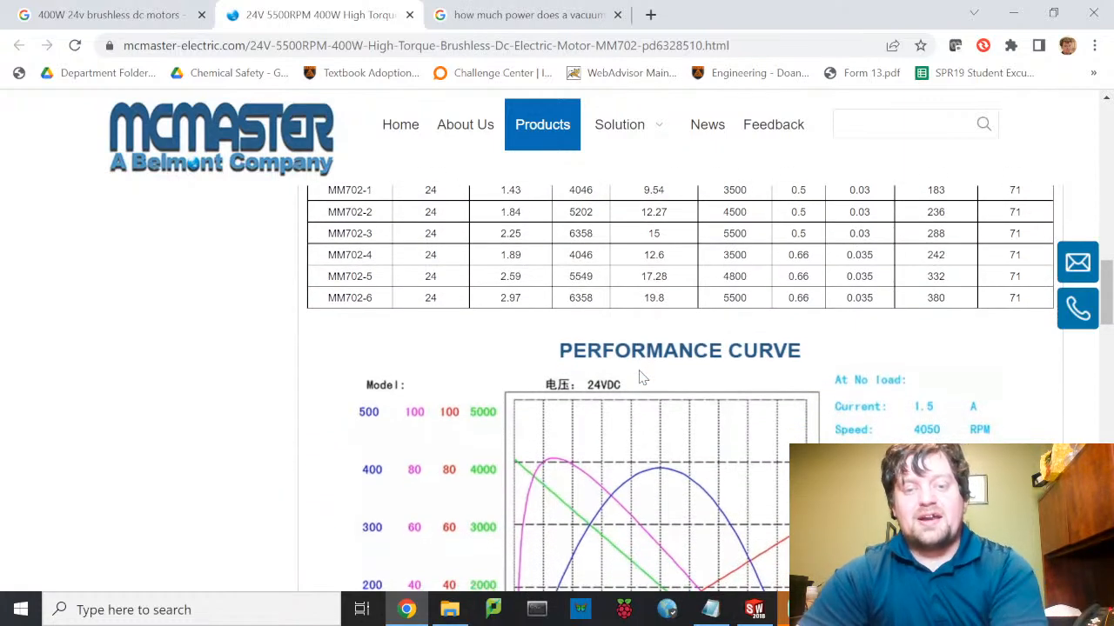
scroll(642, 376, down, 6)
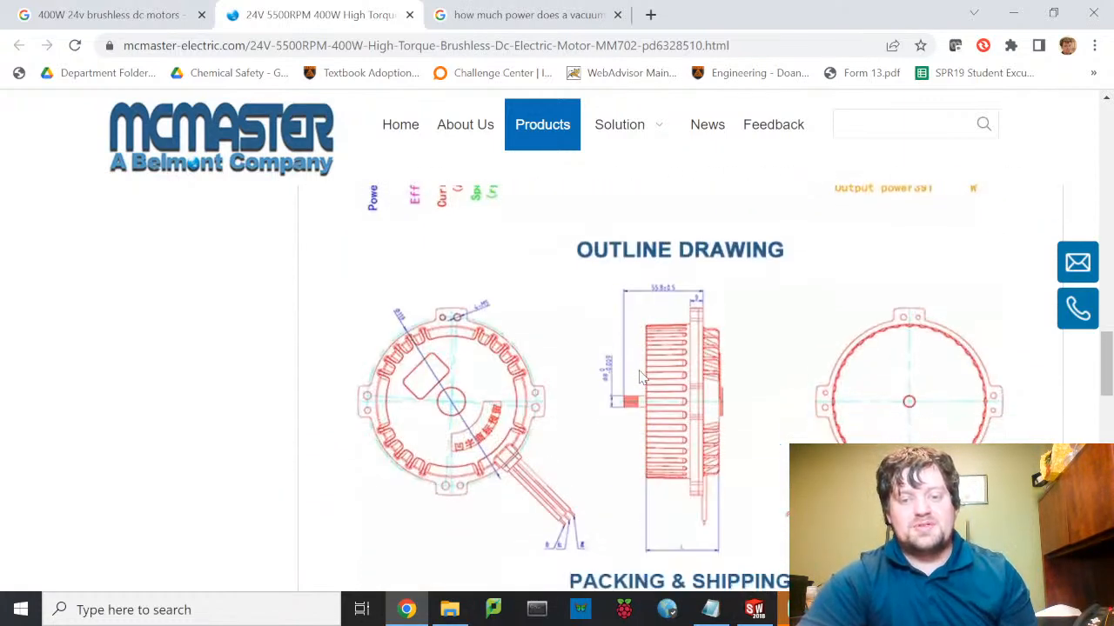
scroll(641, 376, down, 1)
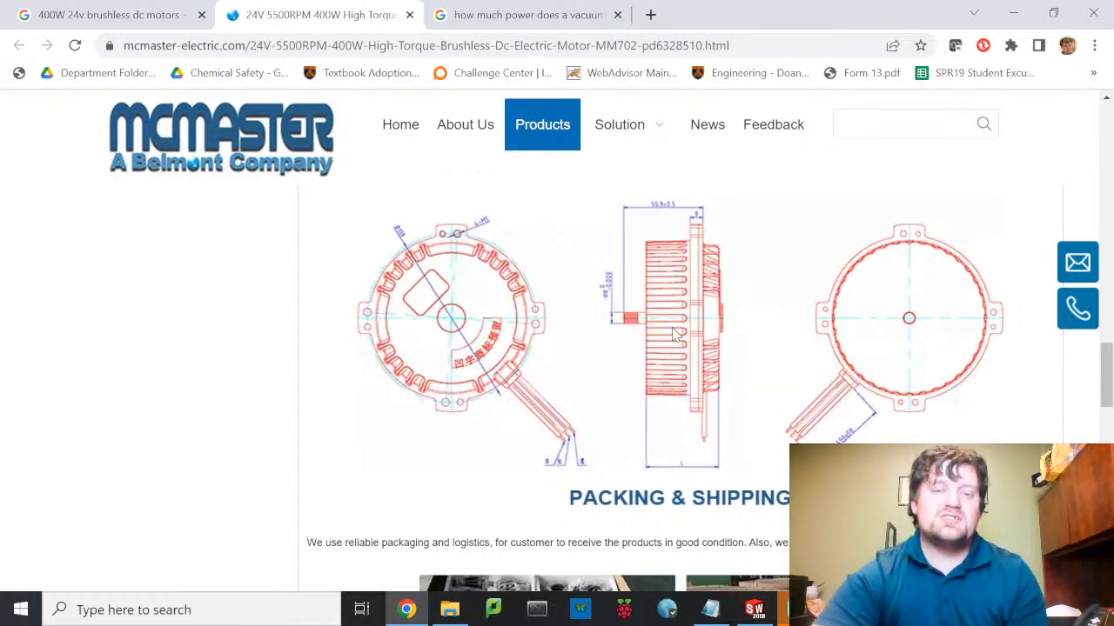
scroll(788, 209, up, 10)
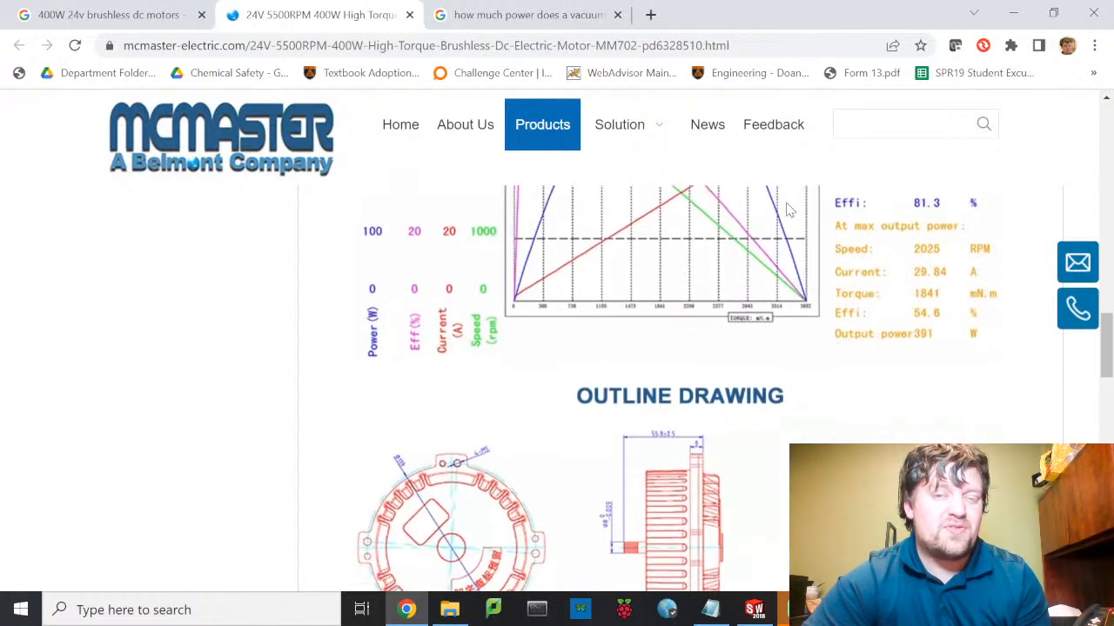
scroll(787, 209, up, 3)
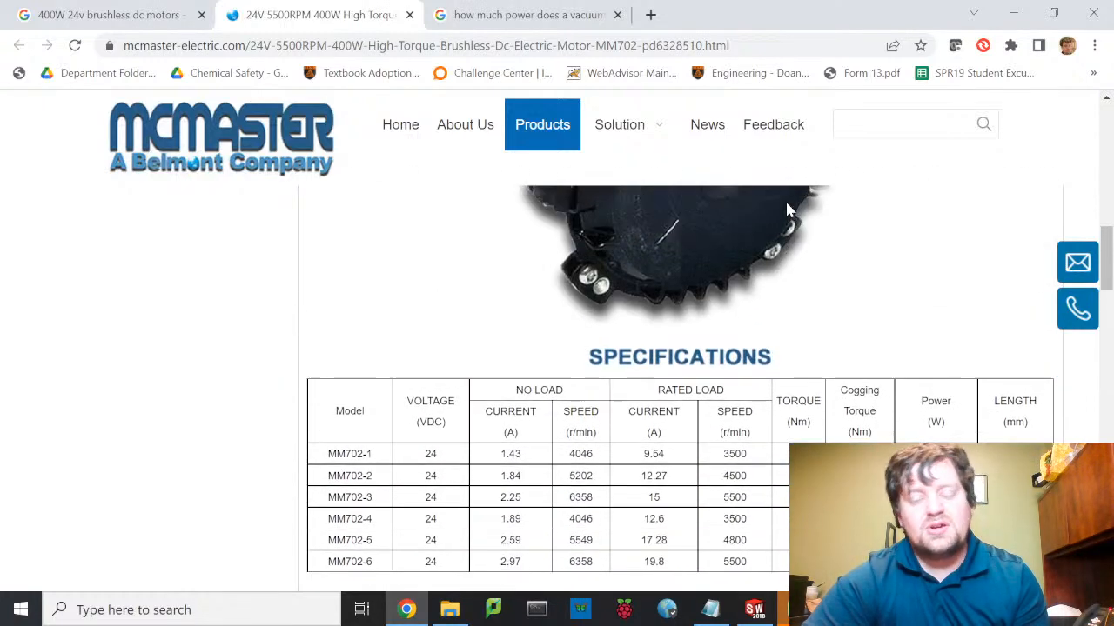
scroll(786, 206, up, 5)
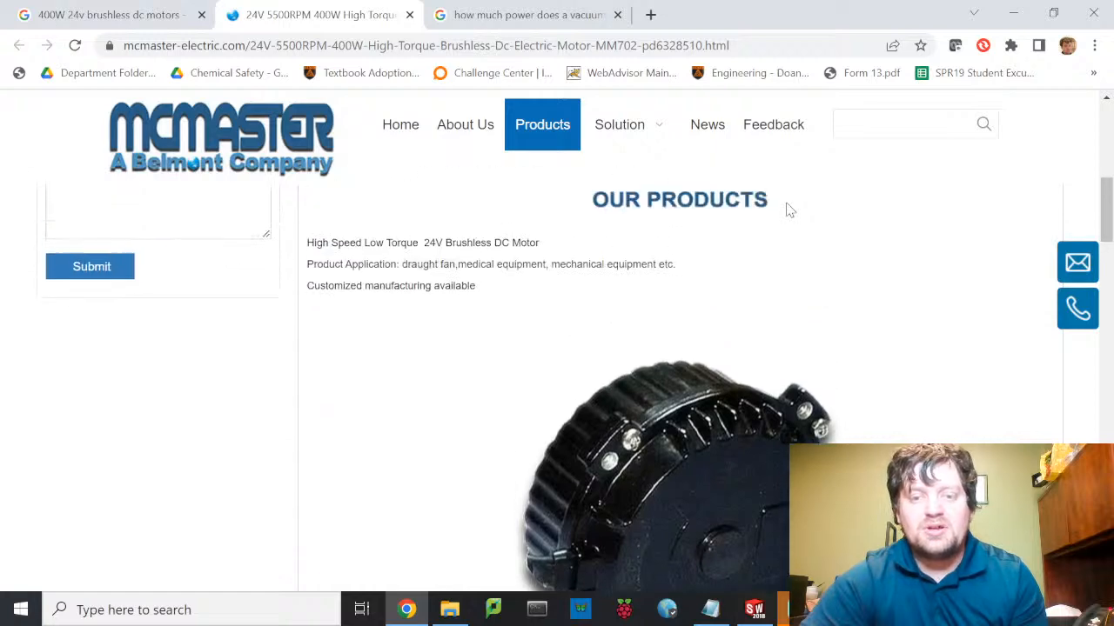
scroll(788, 208, up, 3)
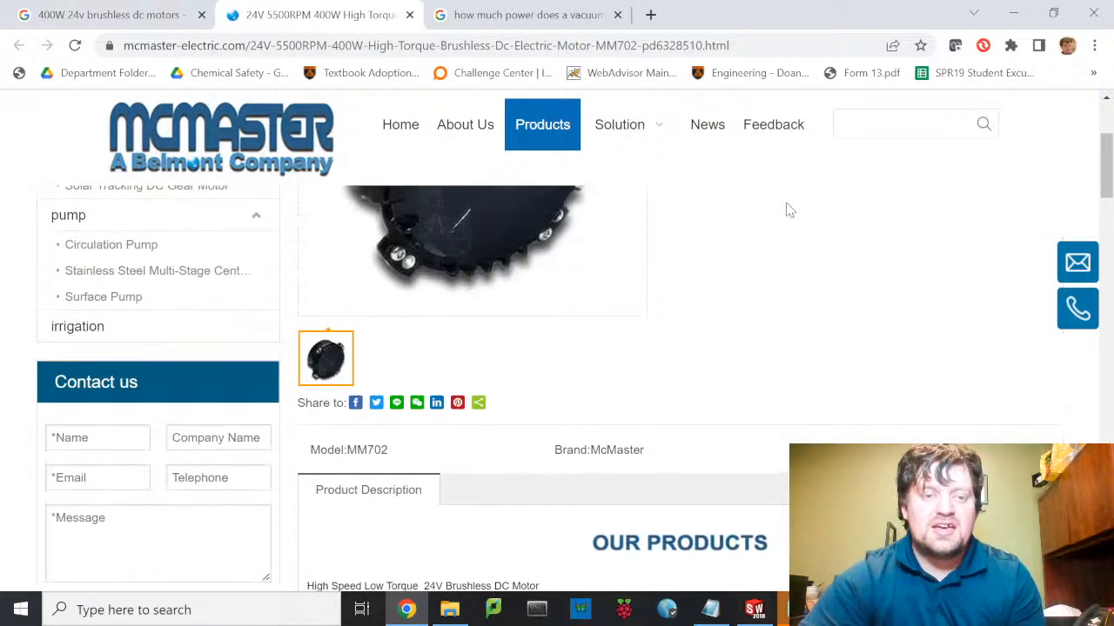
Step: Review the MM702 product photo and description, and go through the specifications to the motor's outline drawing
scroll(787, 204, up, 2)
scroll(788, 205, up, 2)
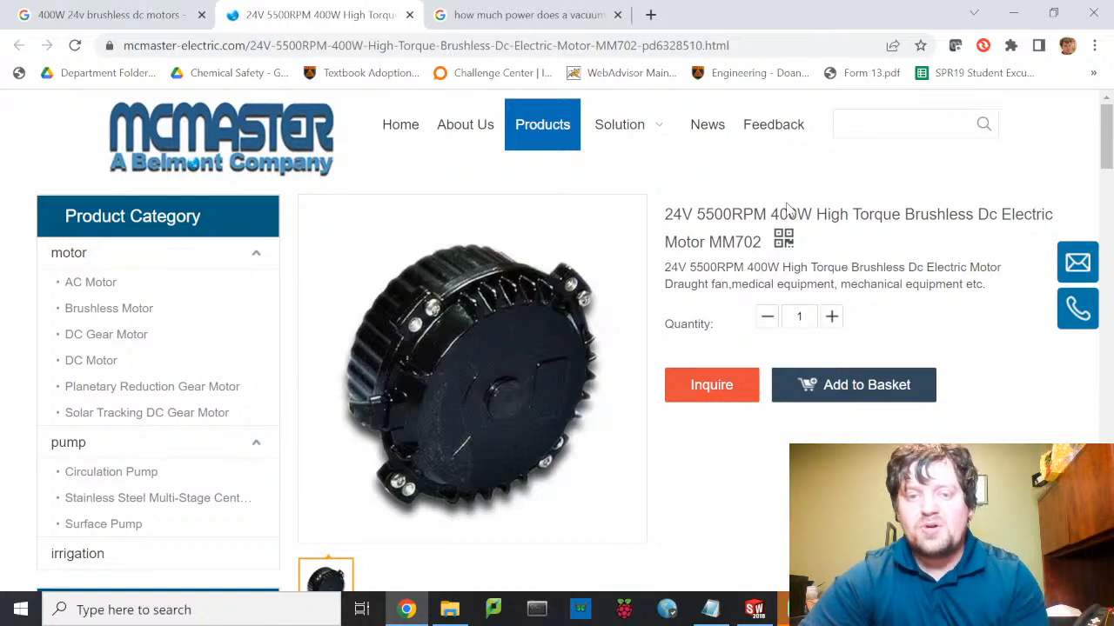
scroll(786, 206, down, 1)
scroll(786, 206, up, 1)
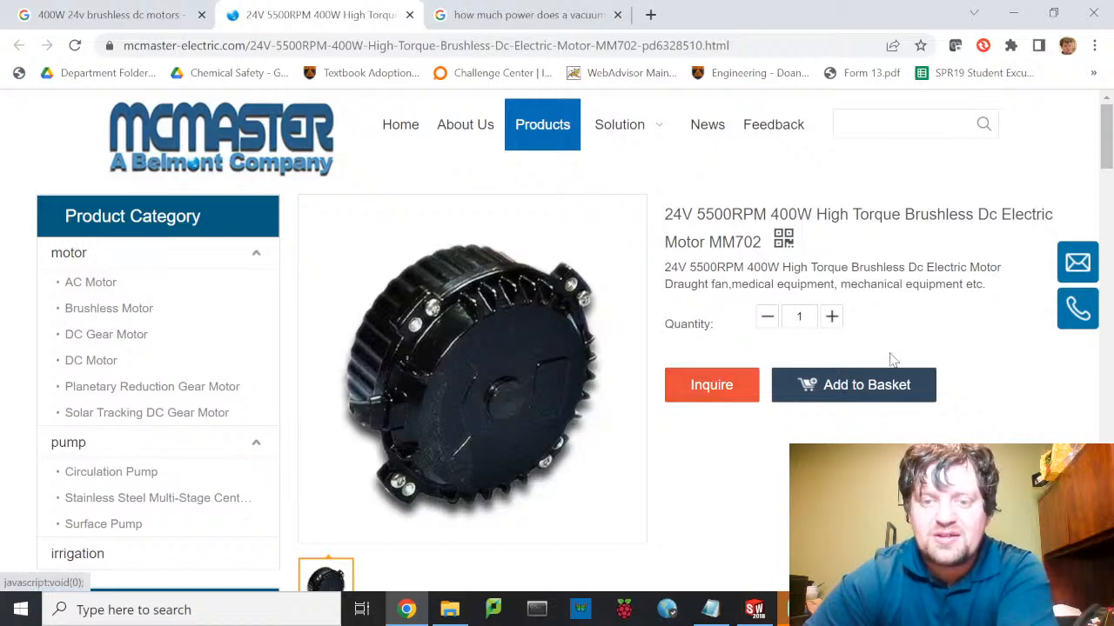
scroll(892, 359, down, 3)
scroll(892, 359, down, 8)
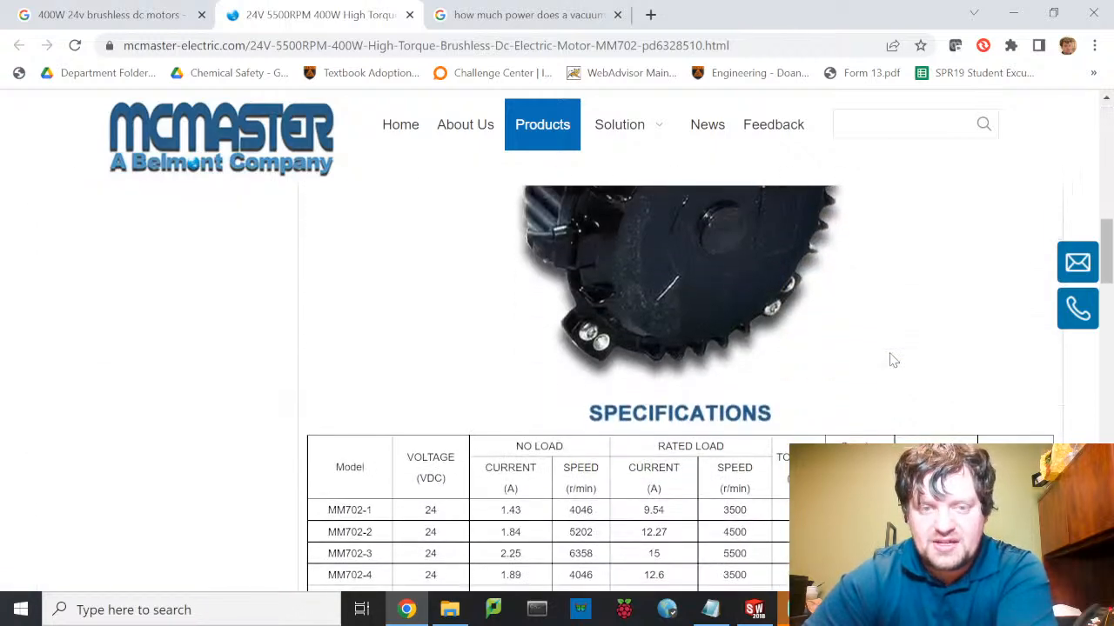
scroll(892, 360, down, 8)
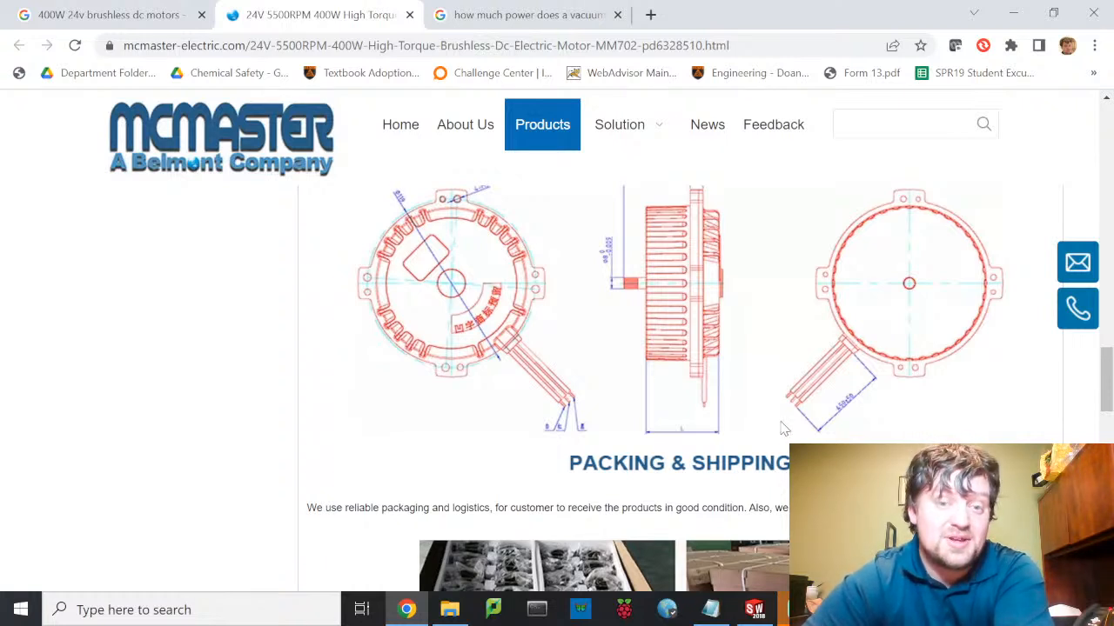
scroll(752, 435, up, 1)
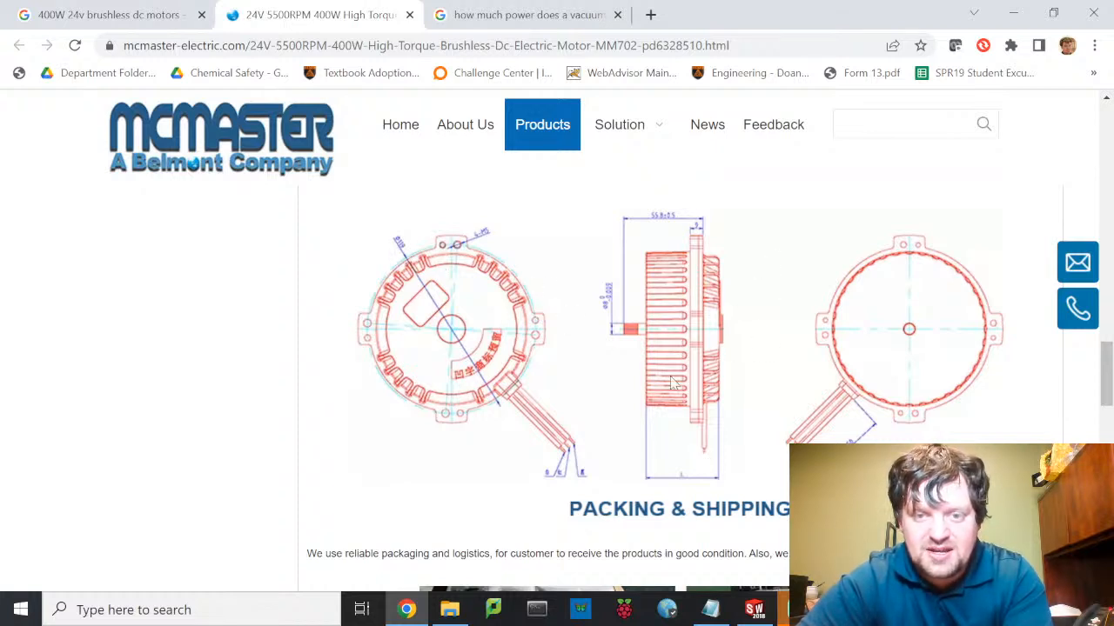
Step: Open the Calculator and divide the motor's 119 mm diameter by 25.4 to convert it to inches
click(4, 603)
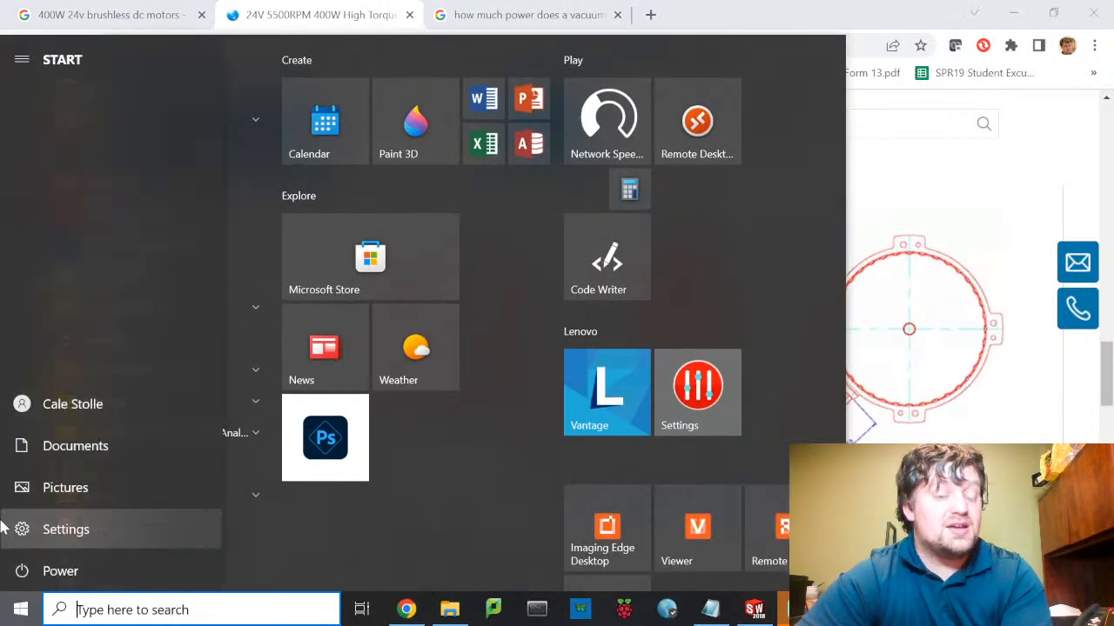
scroll(186, 459, down, 5)
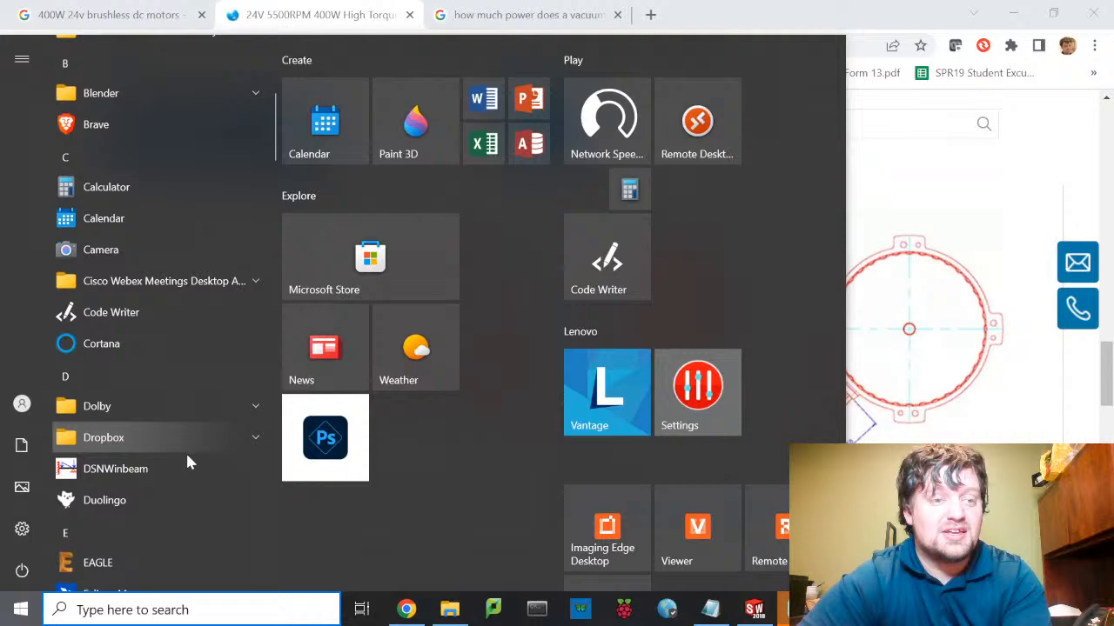
click(172, 188)
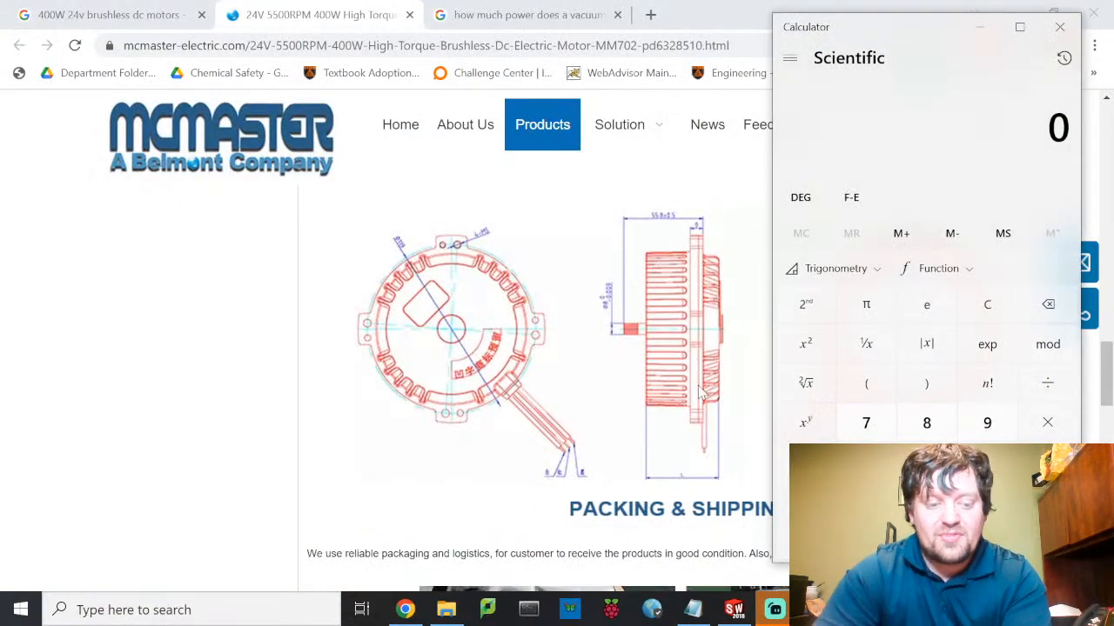
text(119)
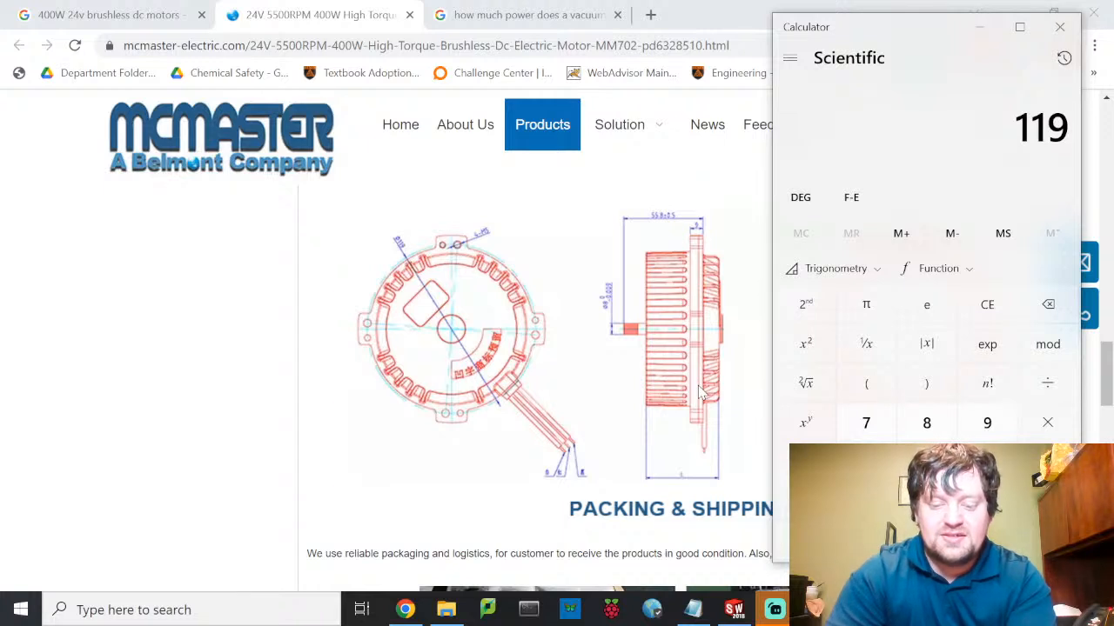
text( ÷ 25.4)
key(Return)
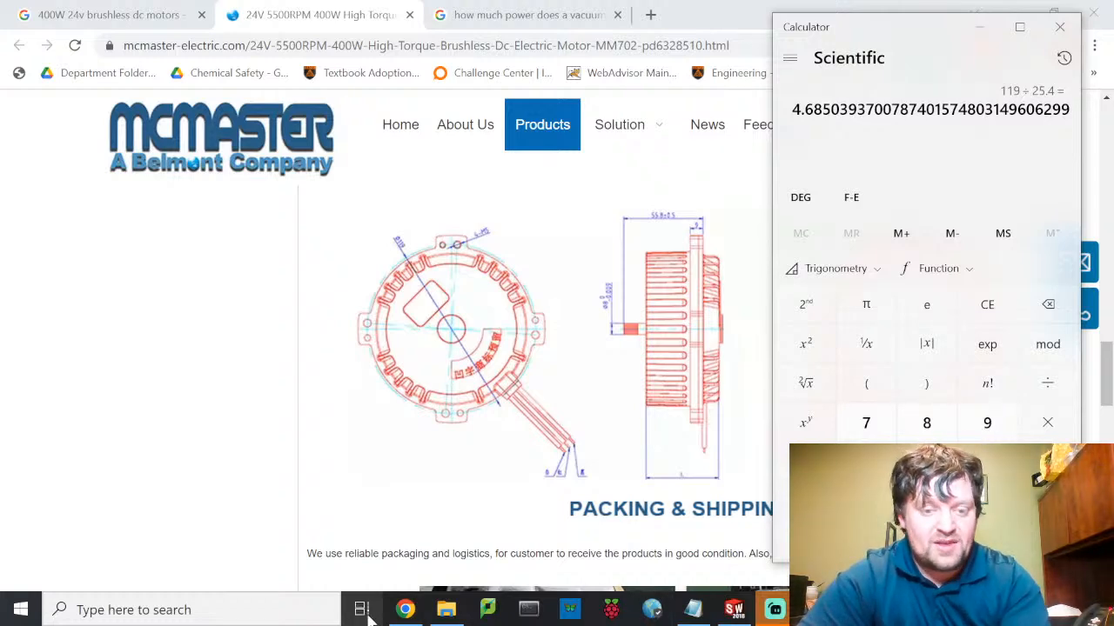
Step: Switch to SOLIDWORKS and create a new part document
click(735, 610)
click(139, 14)
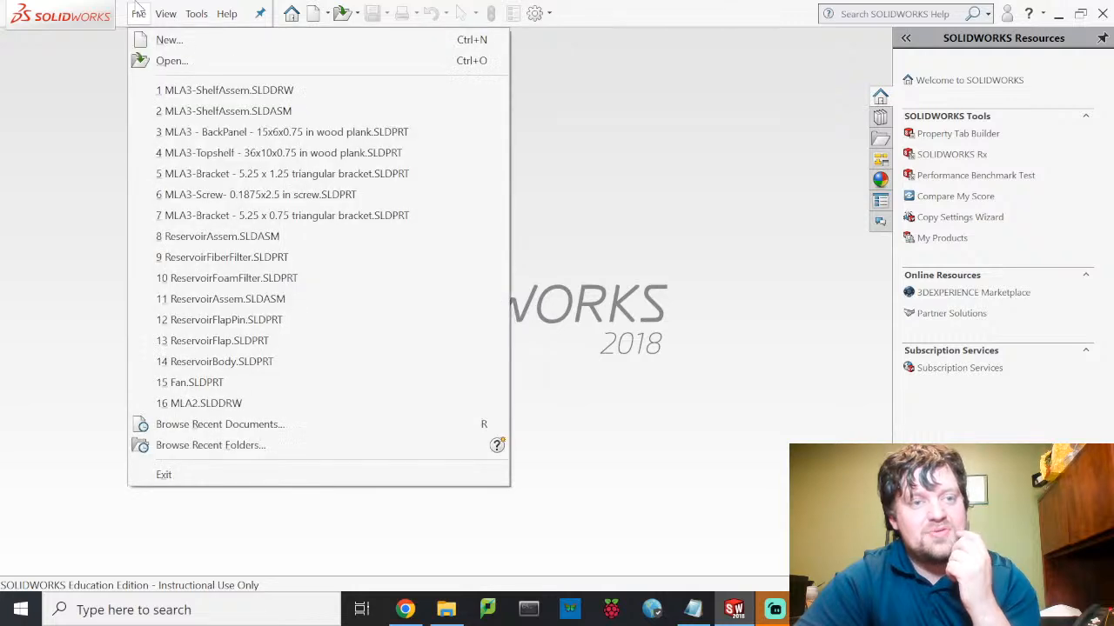
click(155, 40)
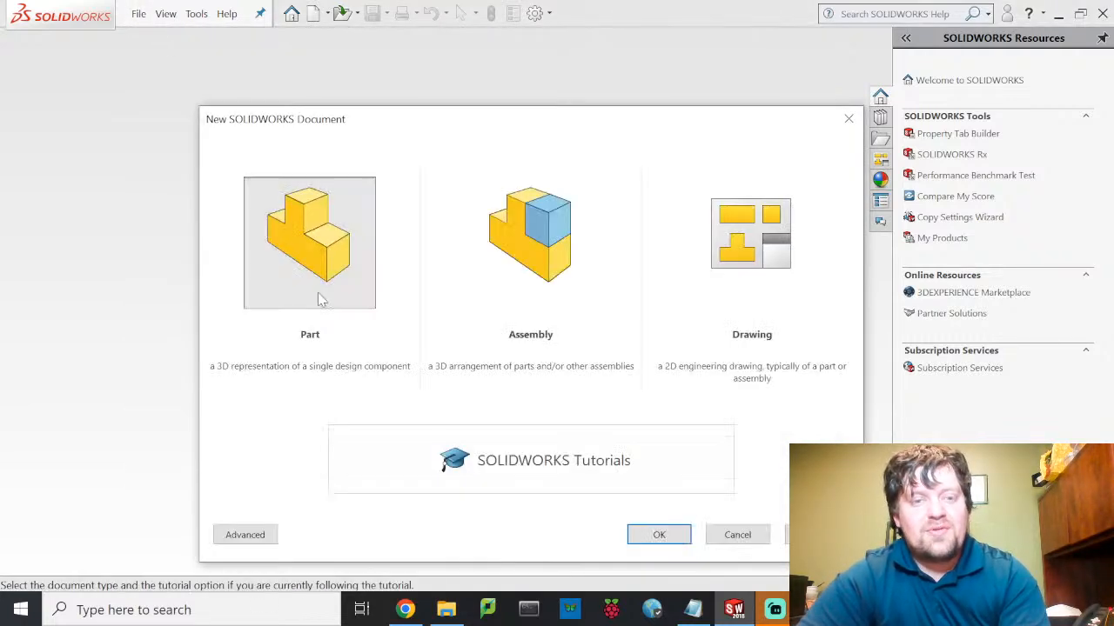
click(658, 536)
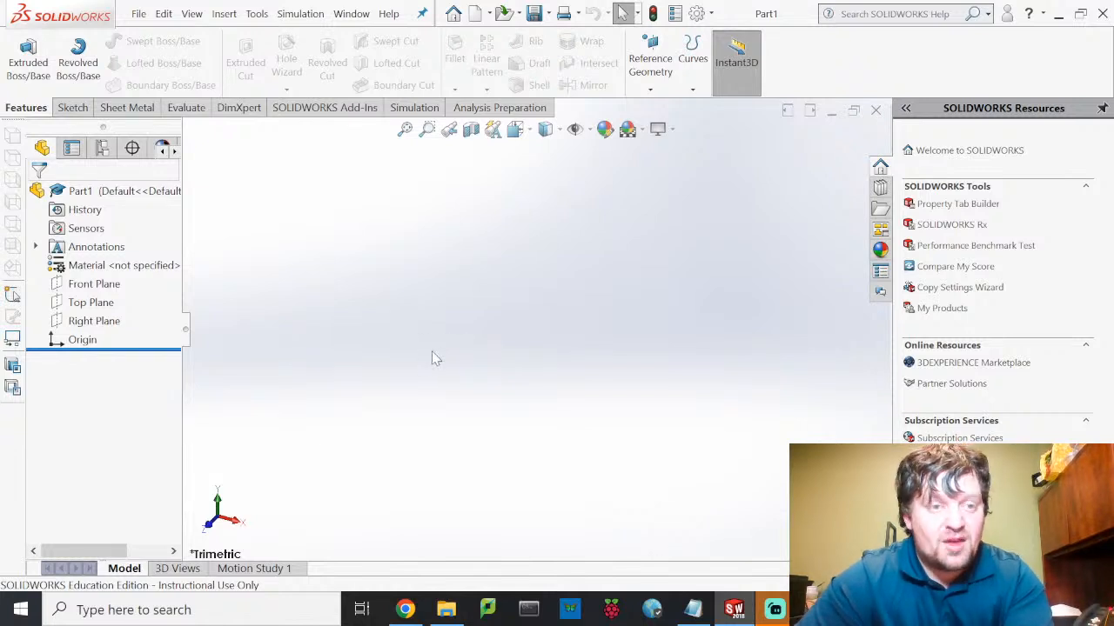
Step: Start a sketch on the Top Plane and draw a circle about 4.51 in in diameter centred on the origin
click(73, 108)
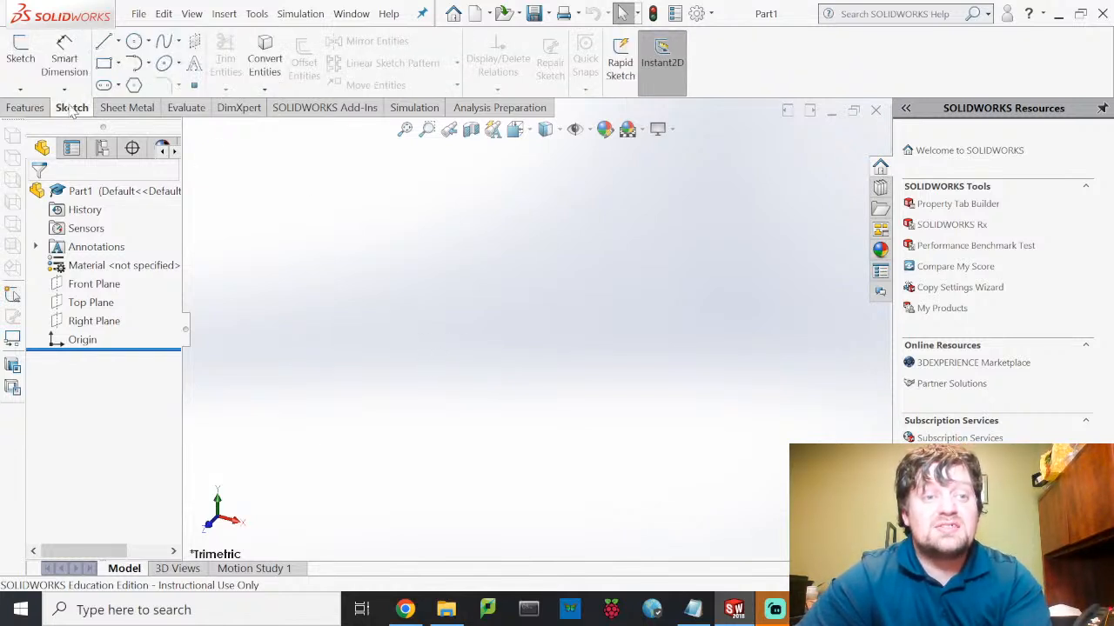
click(30, 69)
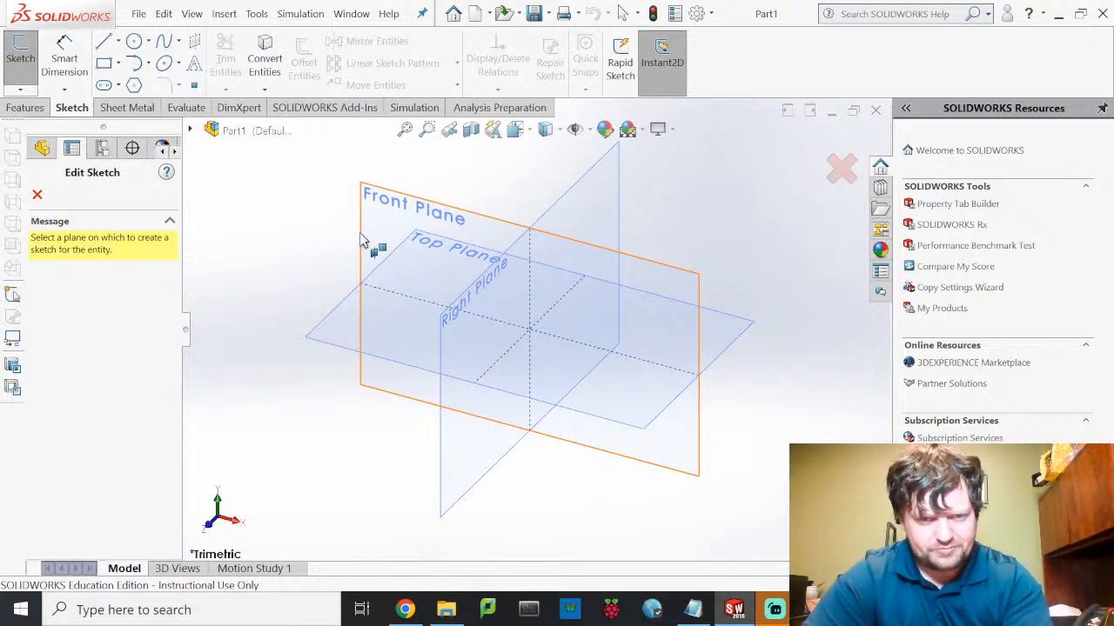
click(329, 341)
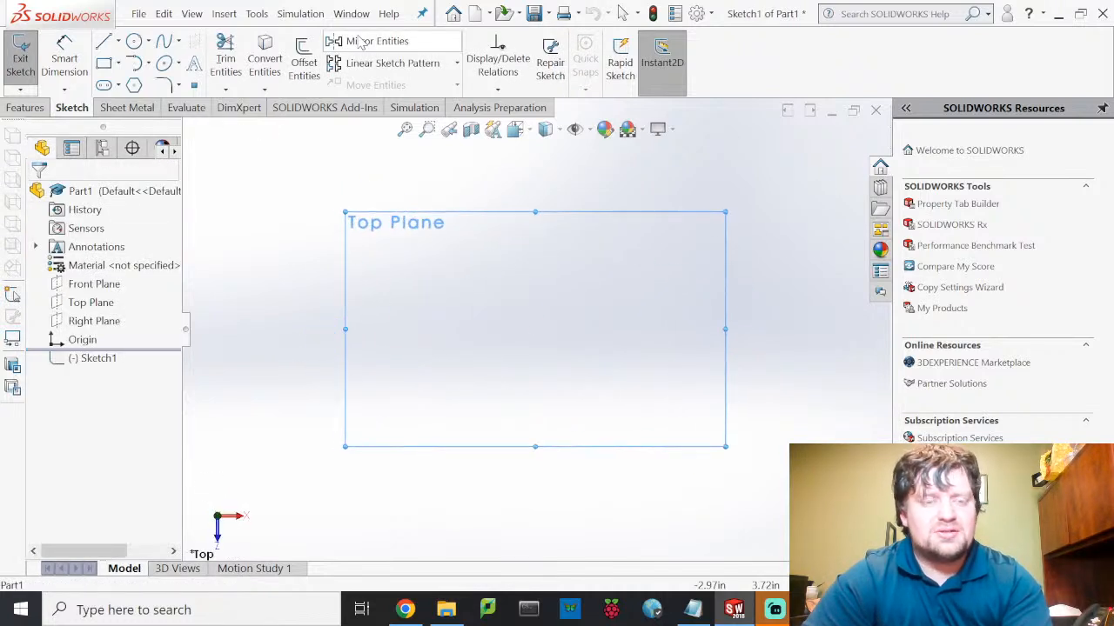
click(133, 41)
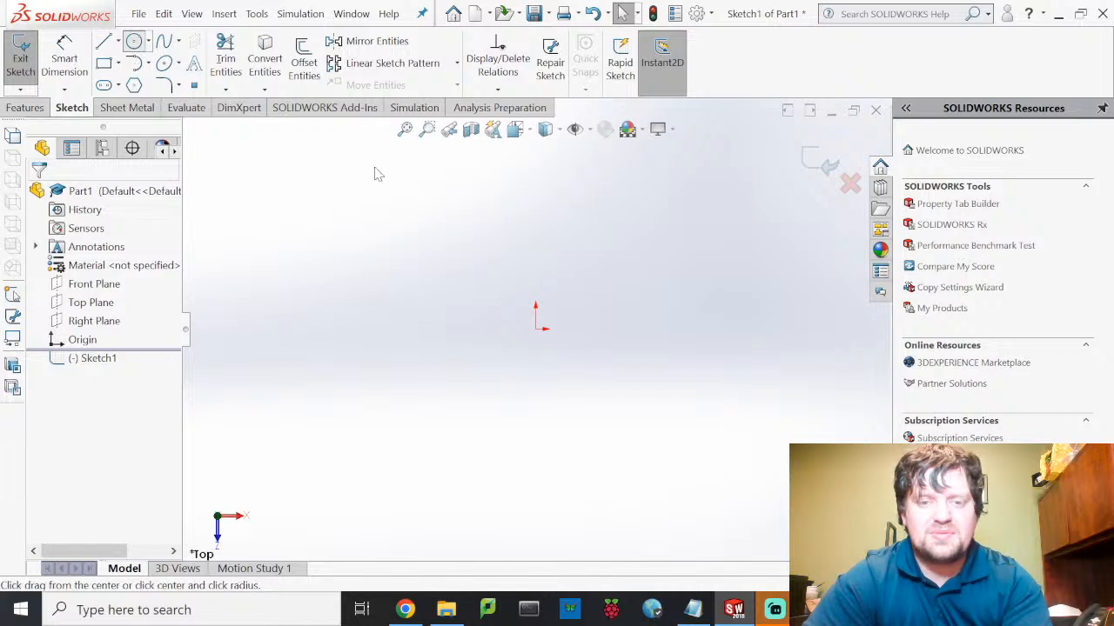
click(535, 328)
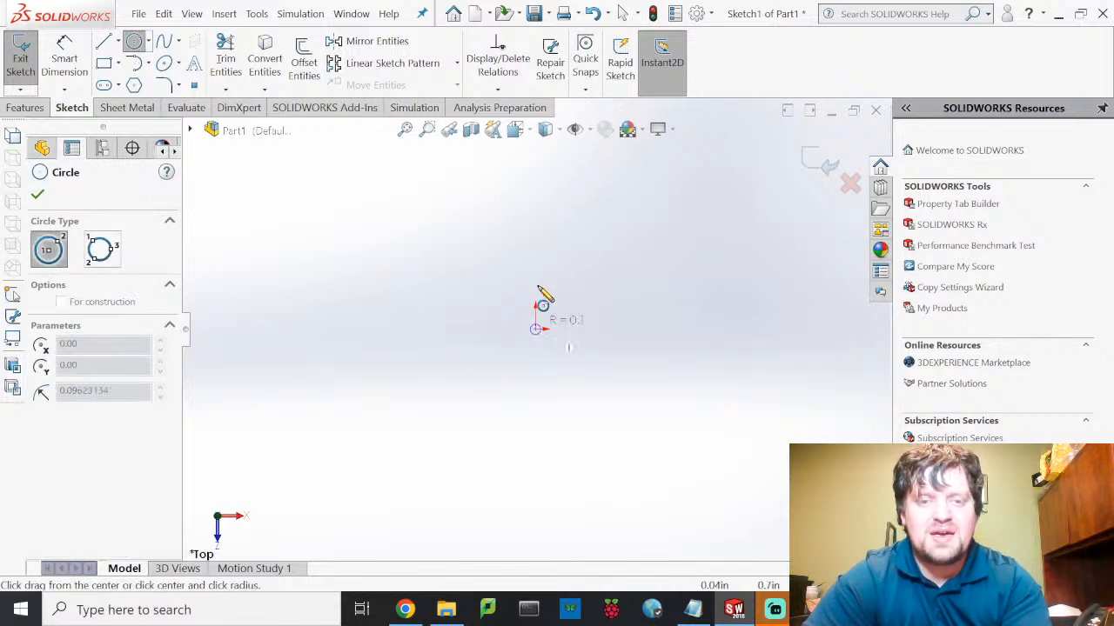
click(539, 210)
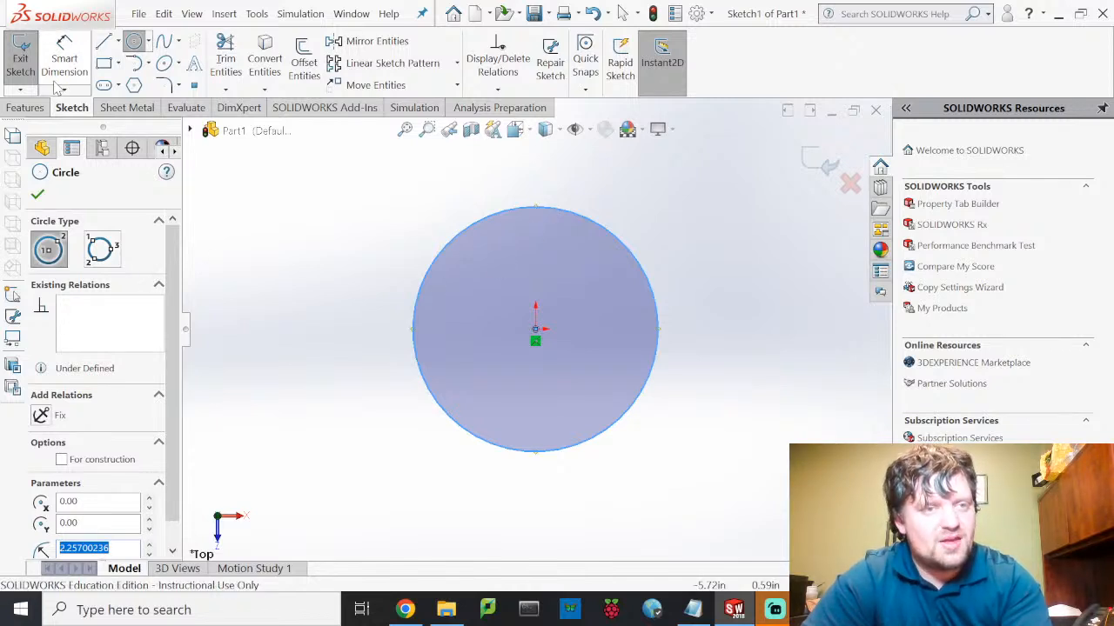
Step: Dimension the circle's diameter and set it to 4.685 in, using the converted value in the Calculator
click(64, 57)
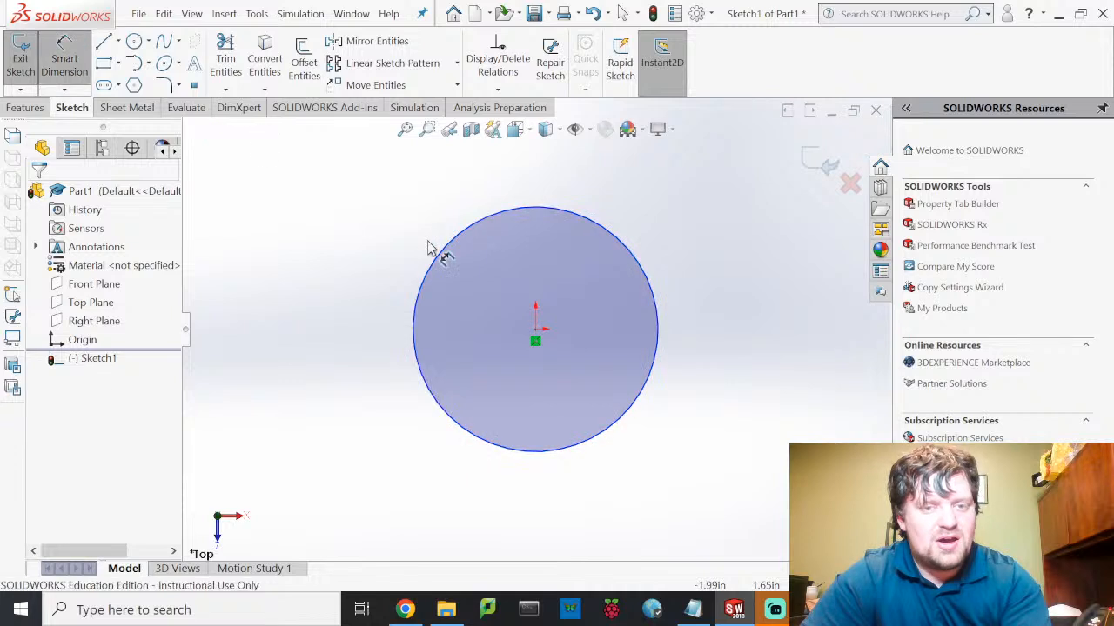
click(414, 304)
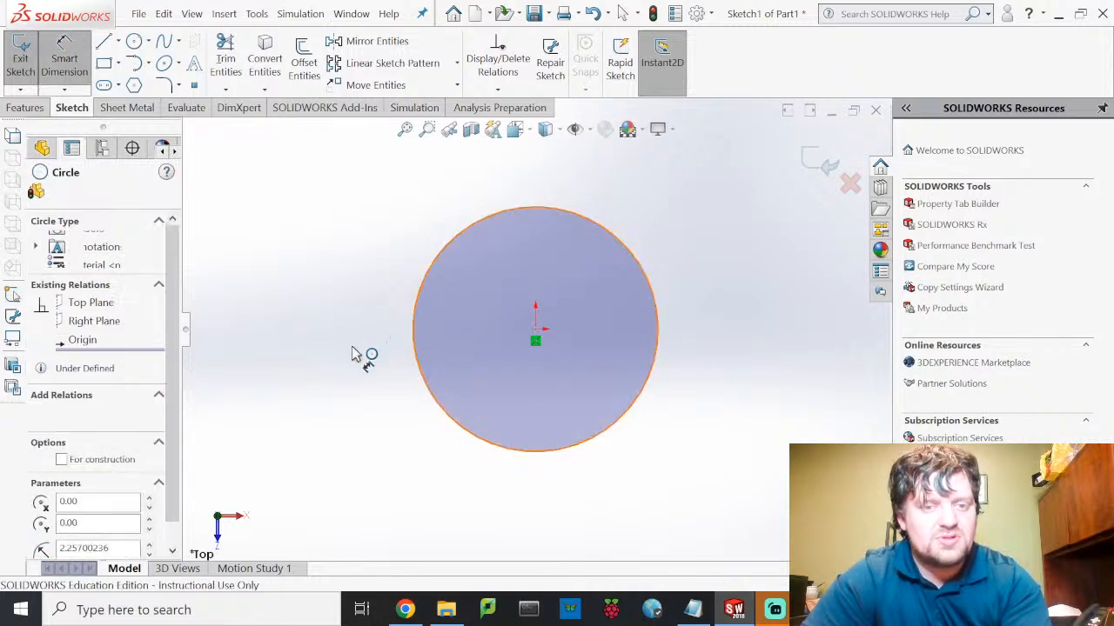
click(352, 366)
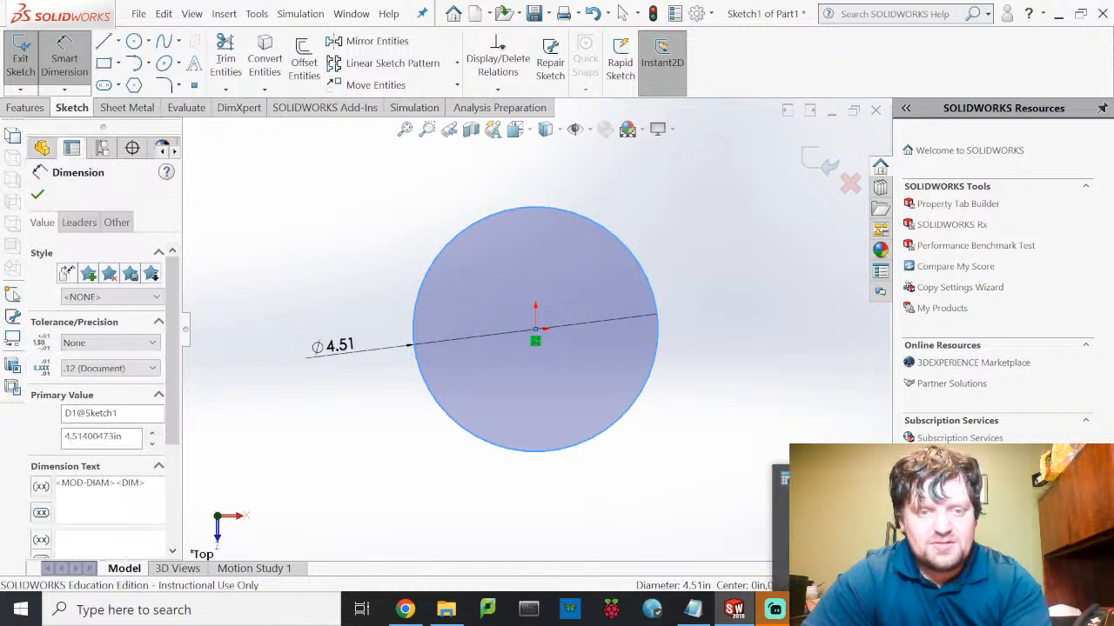
key(alt+Tab)
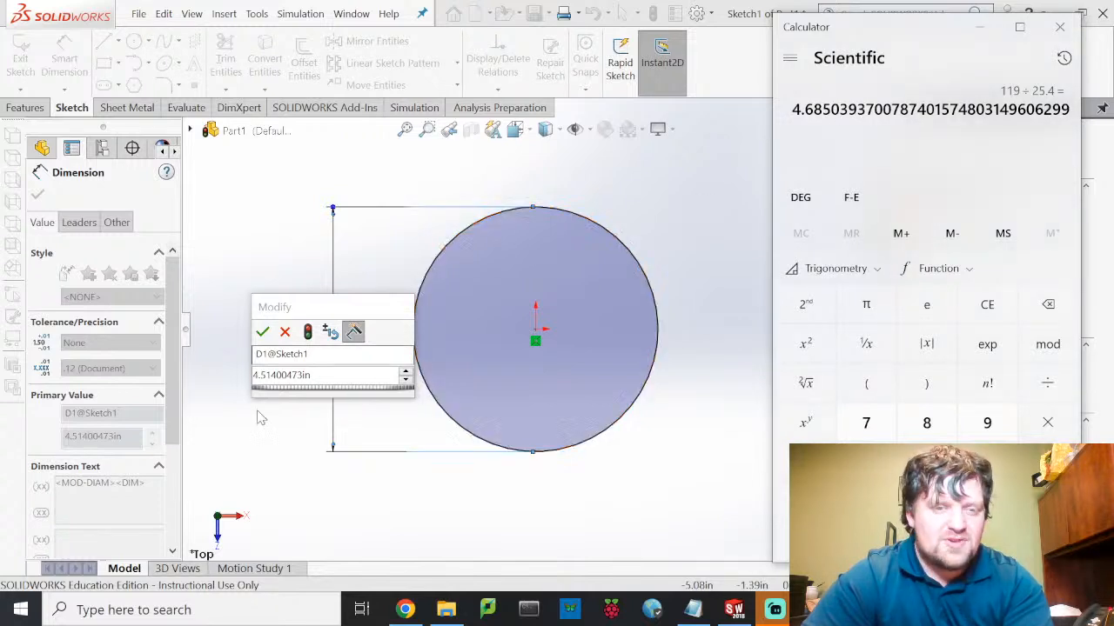
click(331, 374)
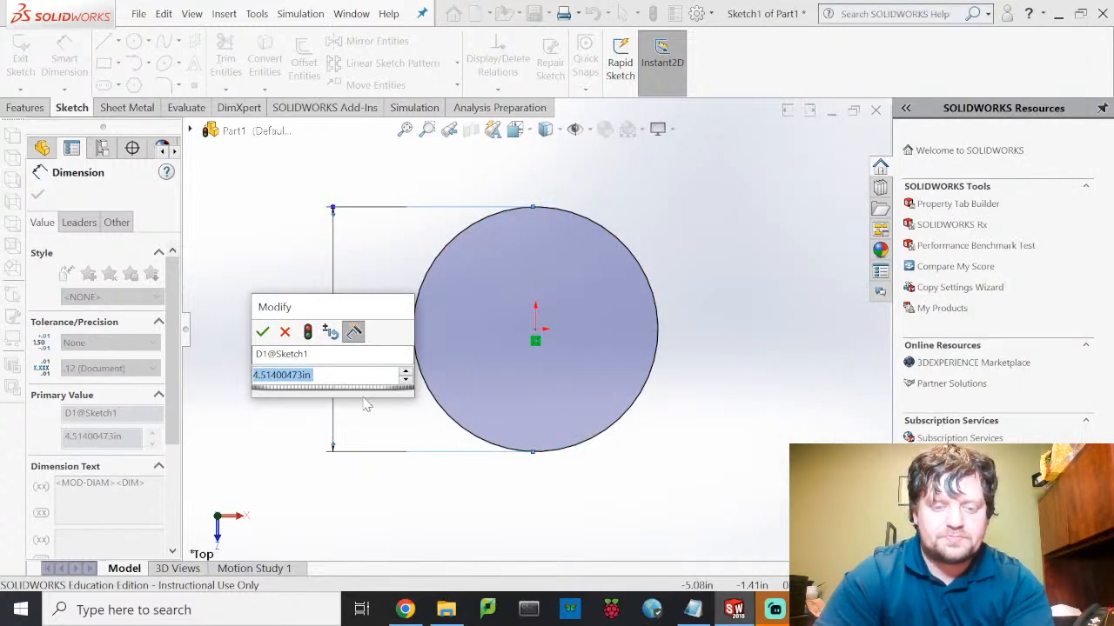
text(4.685)
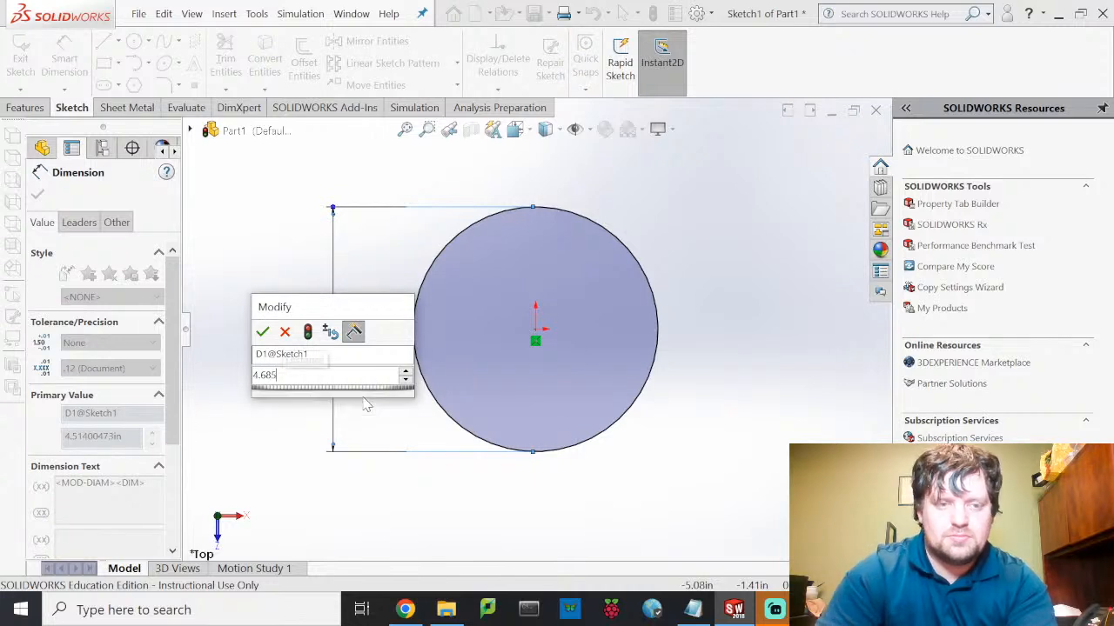
key(Return)
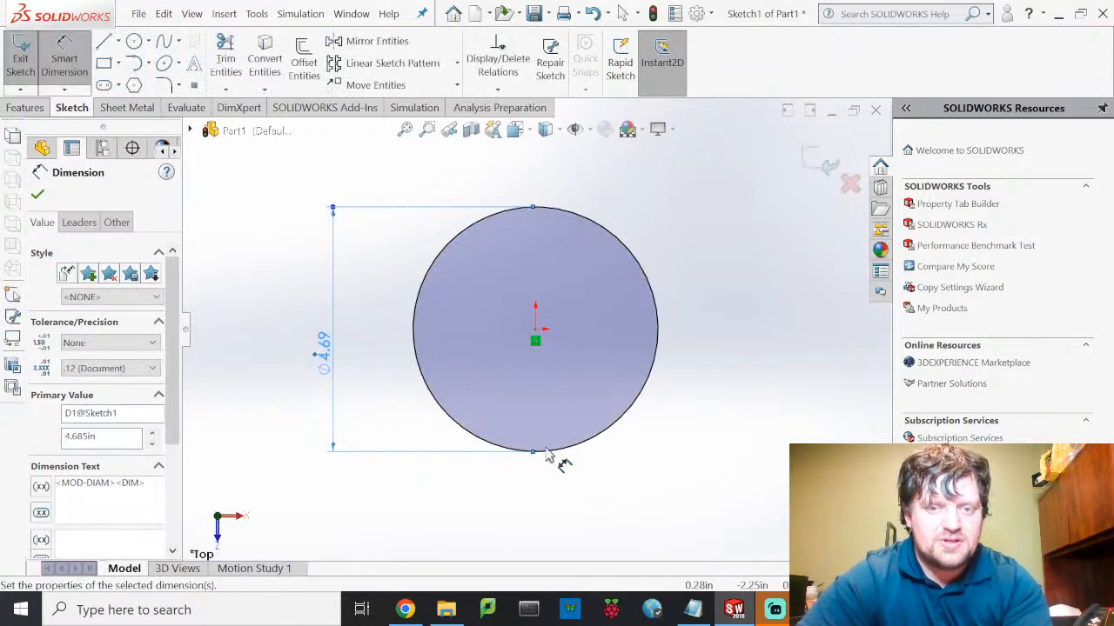
key(Escape)
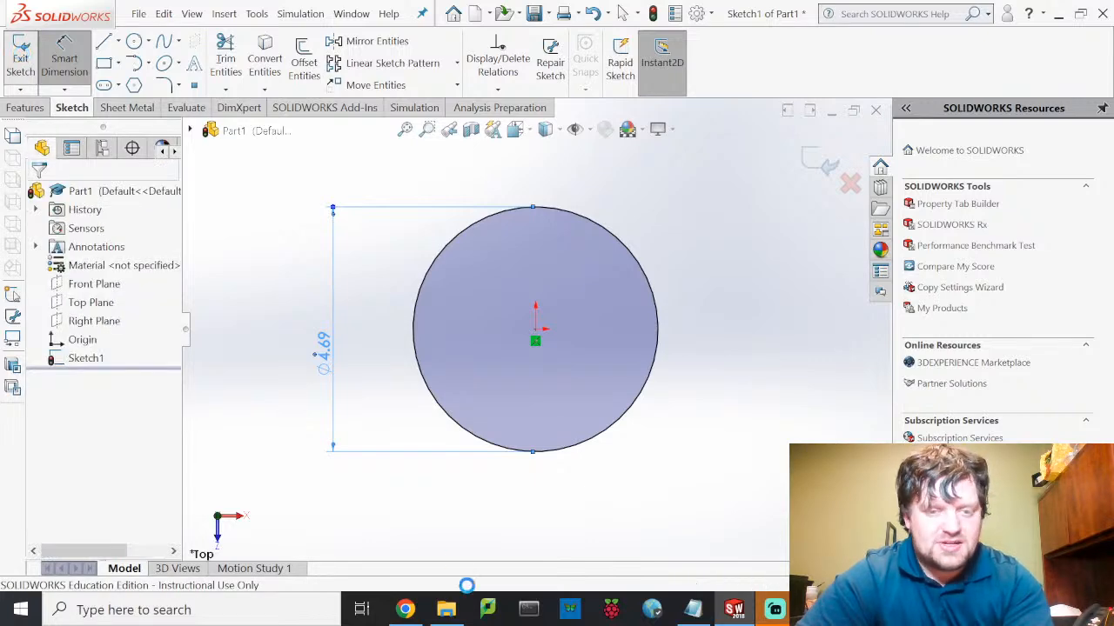
Step: Return to the motor's outline drawing in the browser and divide its 71 mm length by 25.4 in the Calculator
mouse_move(409, 614)
click(407, 531)
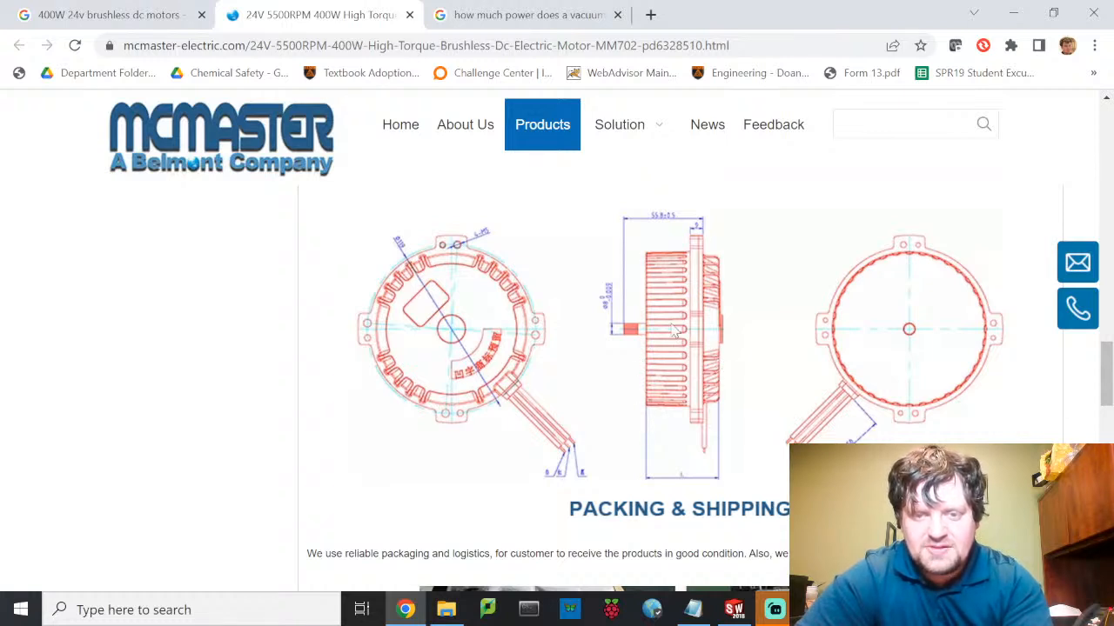
click(815, 609)
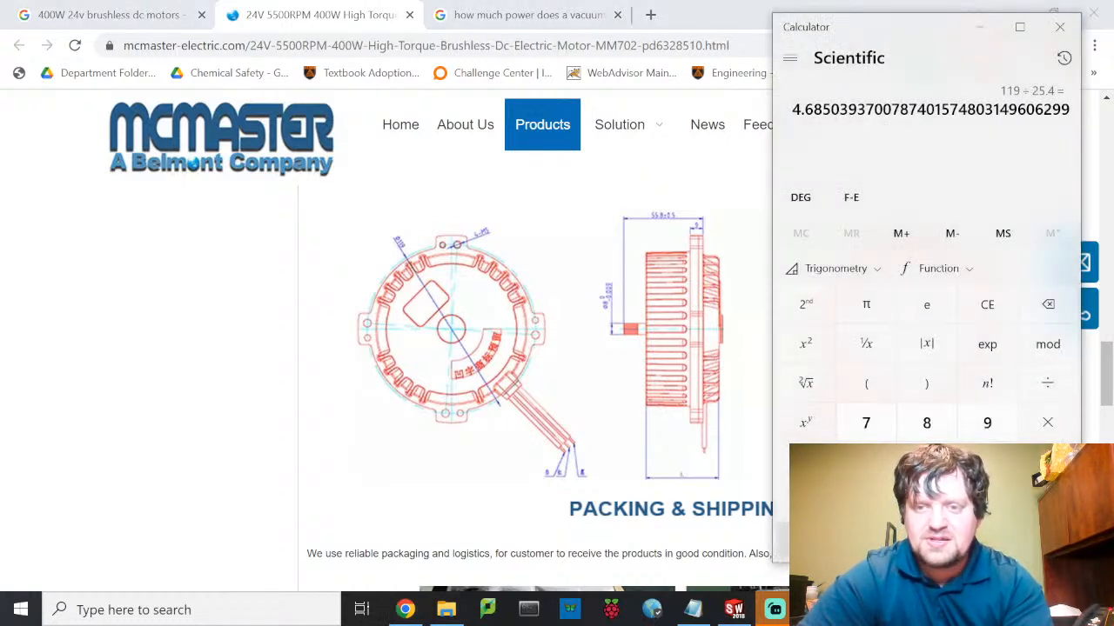
click(852, 424)
key(1)
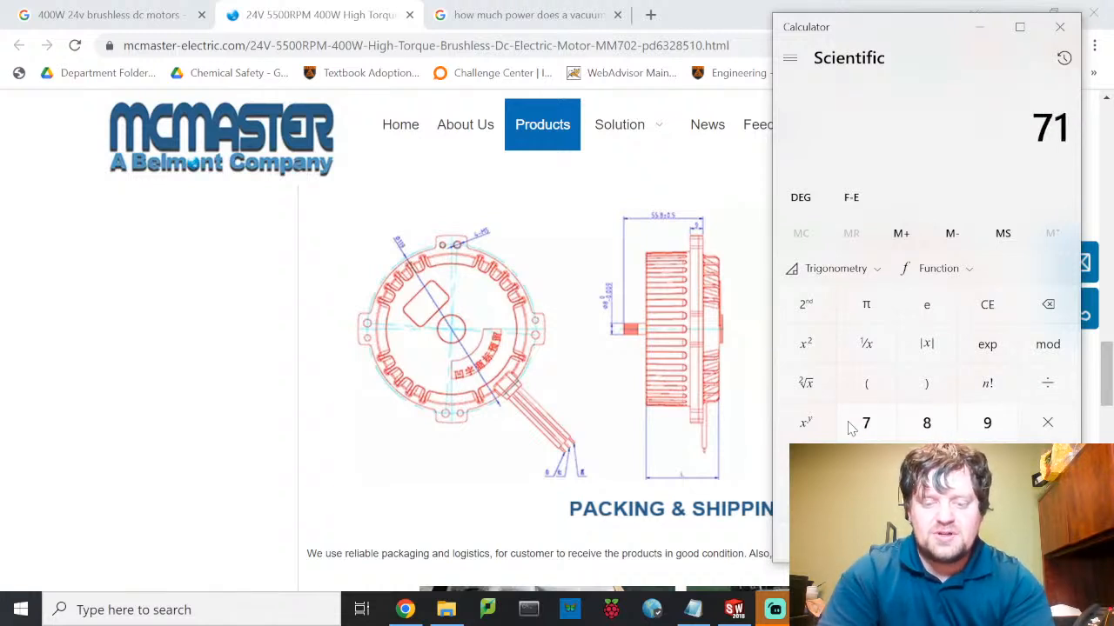
key(slash)
text(25.4)
key(Return)
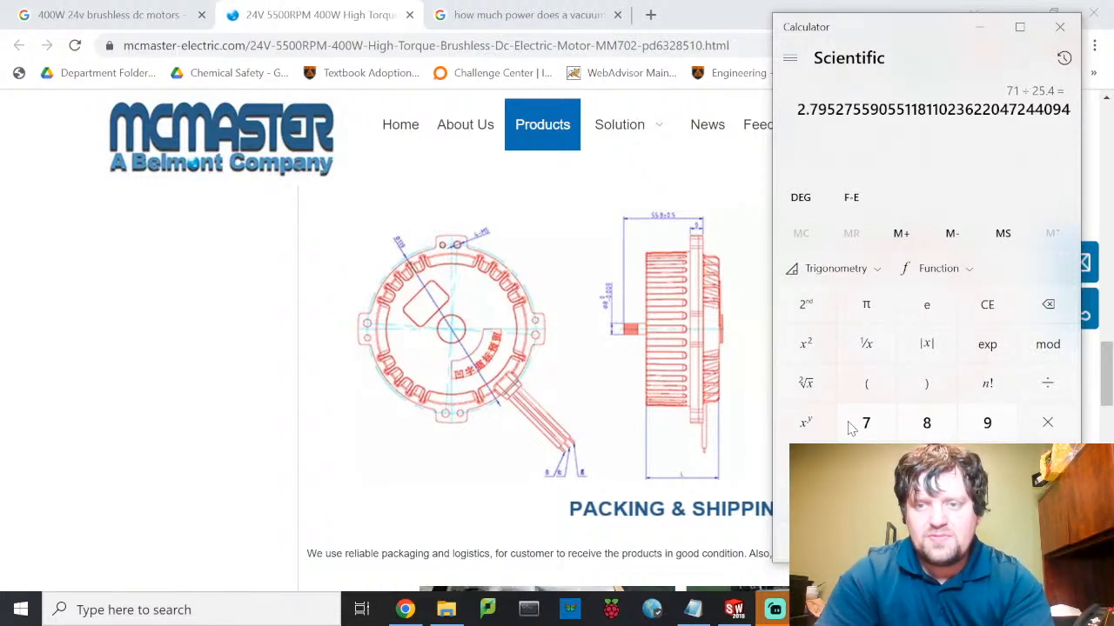
Step: Return to SOLIDWORKS and extrude the motor circle 2.795 in blind, with the direction reversed to run downward from the Top Plane
click(746, 614)
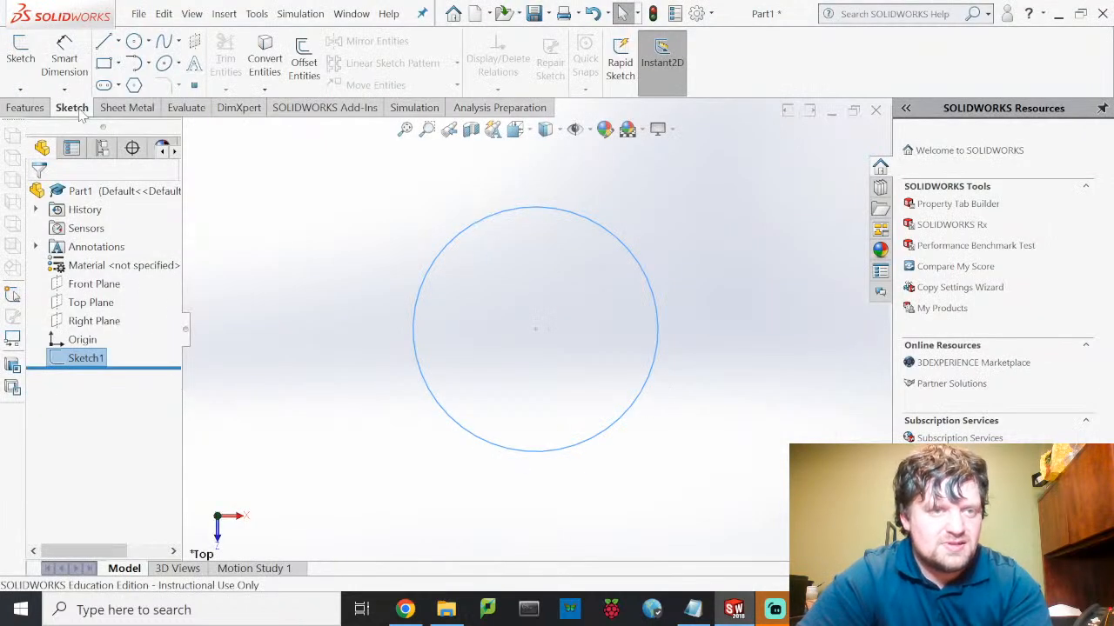
click(25, 108)
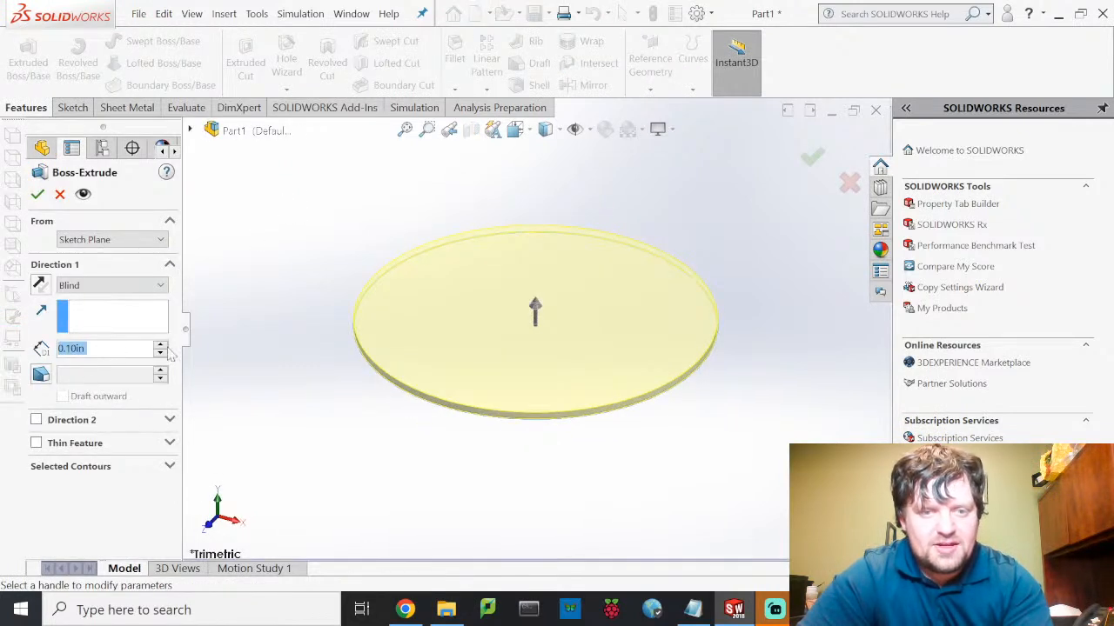
drag(93, 349, 12, 359)
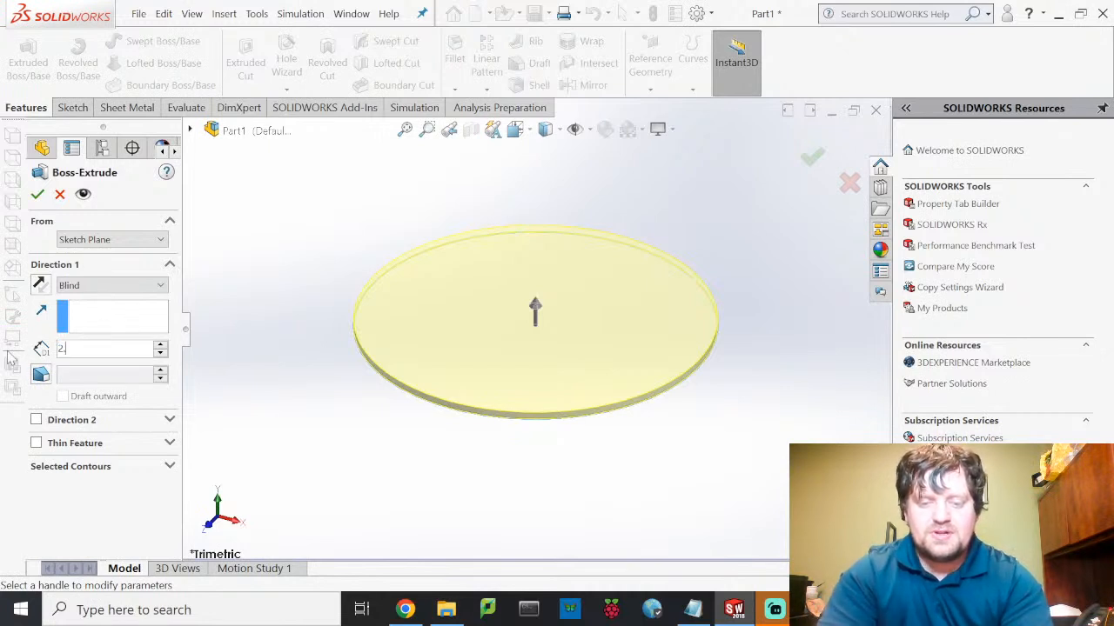
text(2.795)
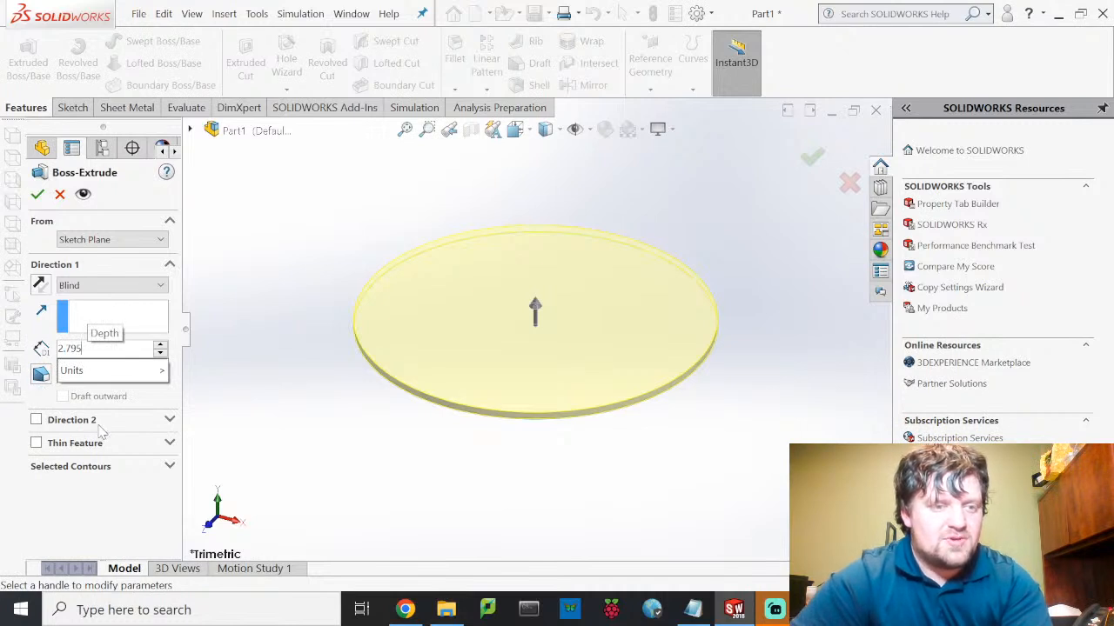
click(42, 285)
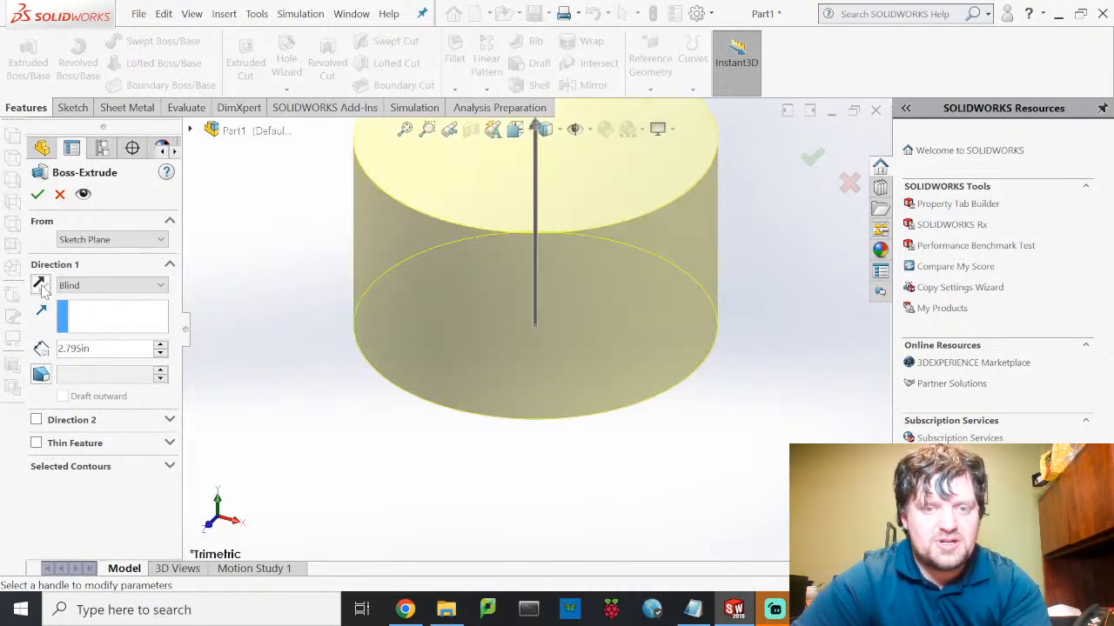
click(41, 286)
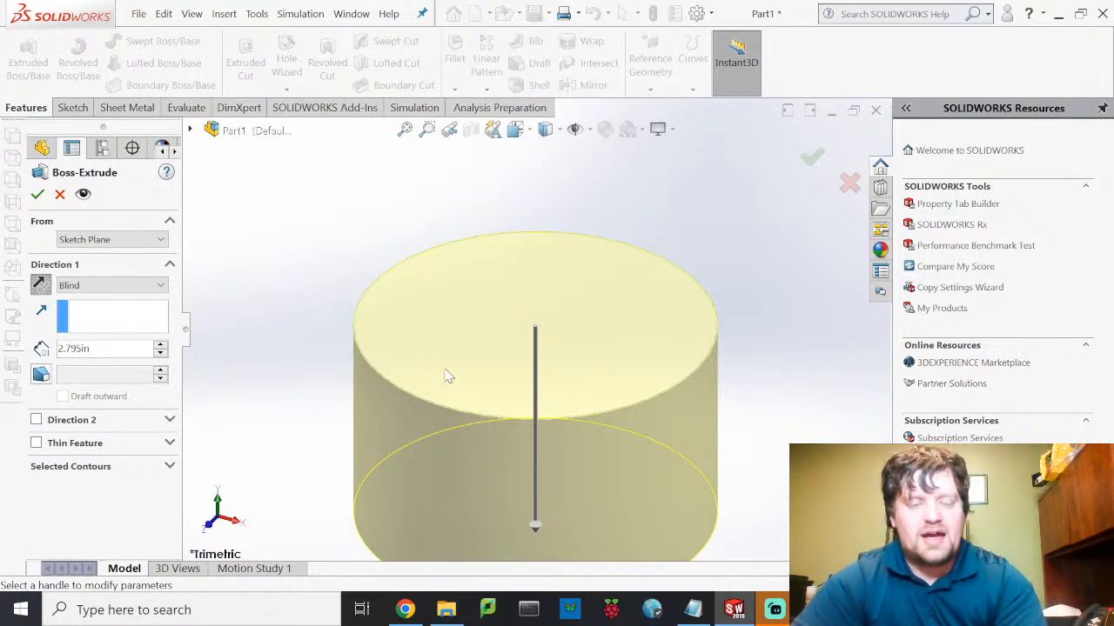
click(37, 194)
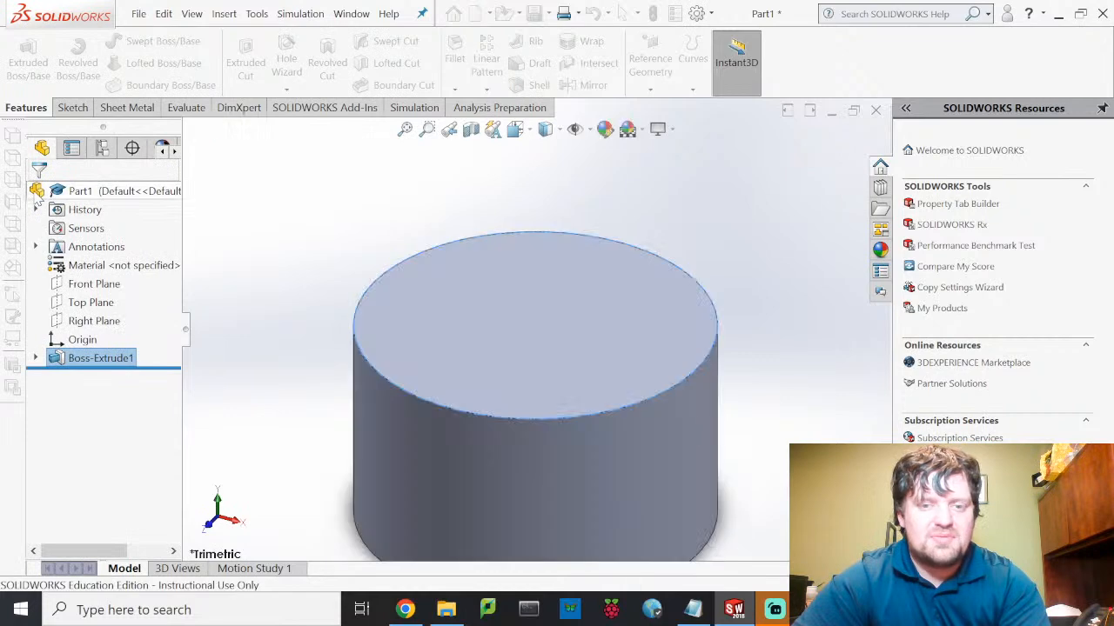
Step: Start a sketch on the cylinder's top face and draw a circle about 1.57 in in diameter centred on the origin
click(73, 107)
click(22, 51)
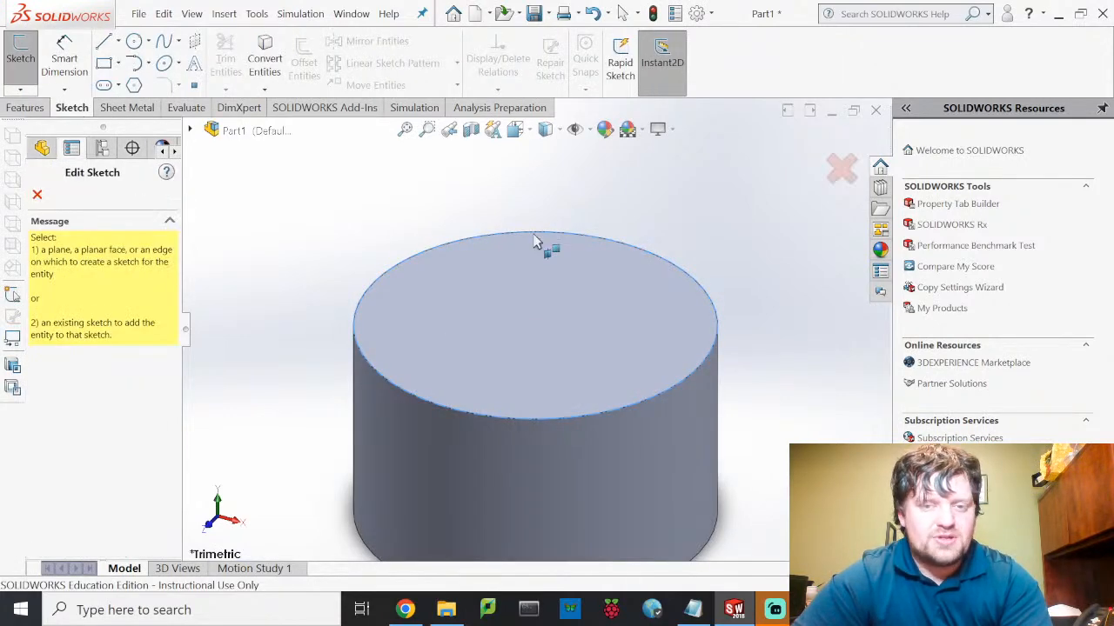
click(541, 292)
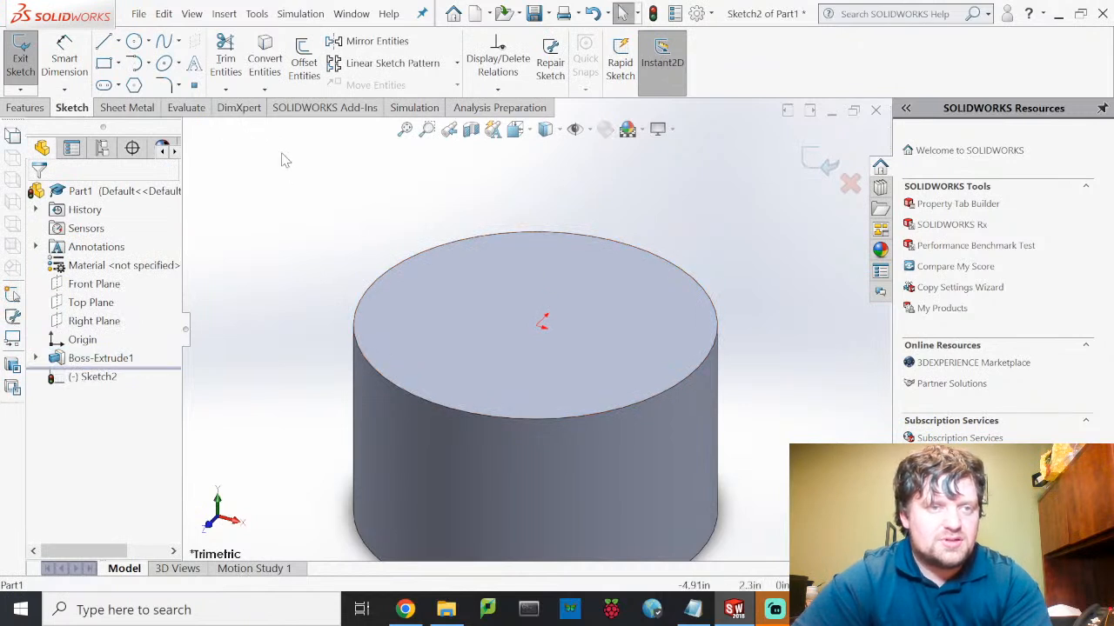
click(134, 44)
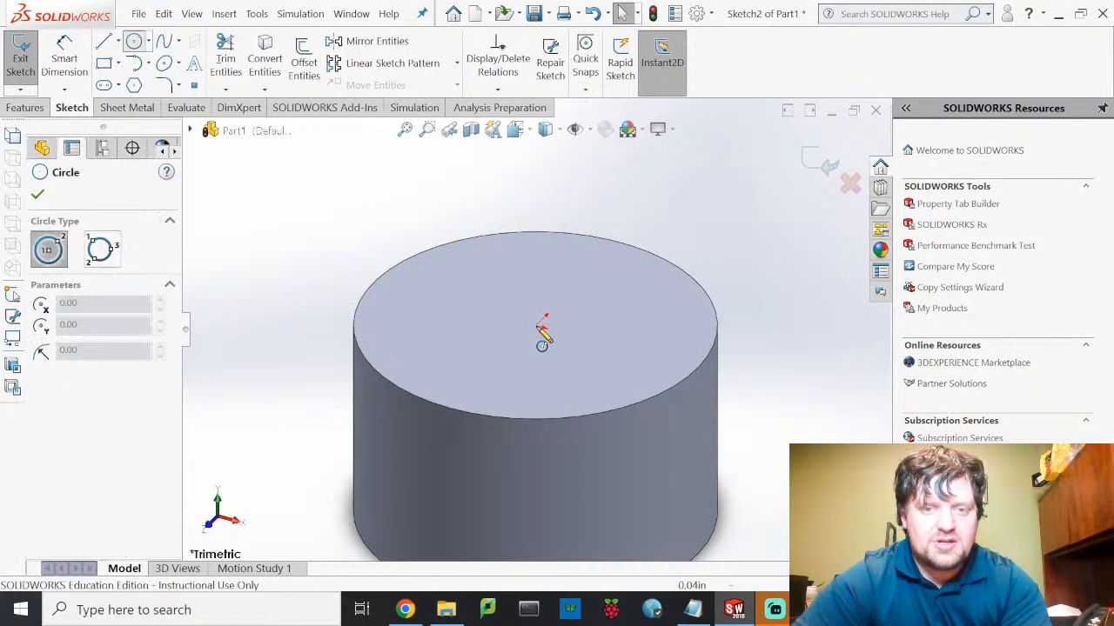
click(537, 317)
click(474, 323)
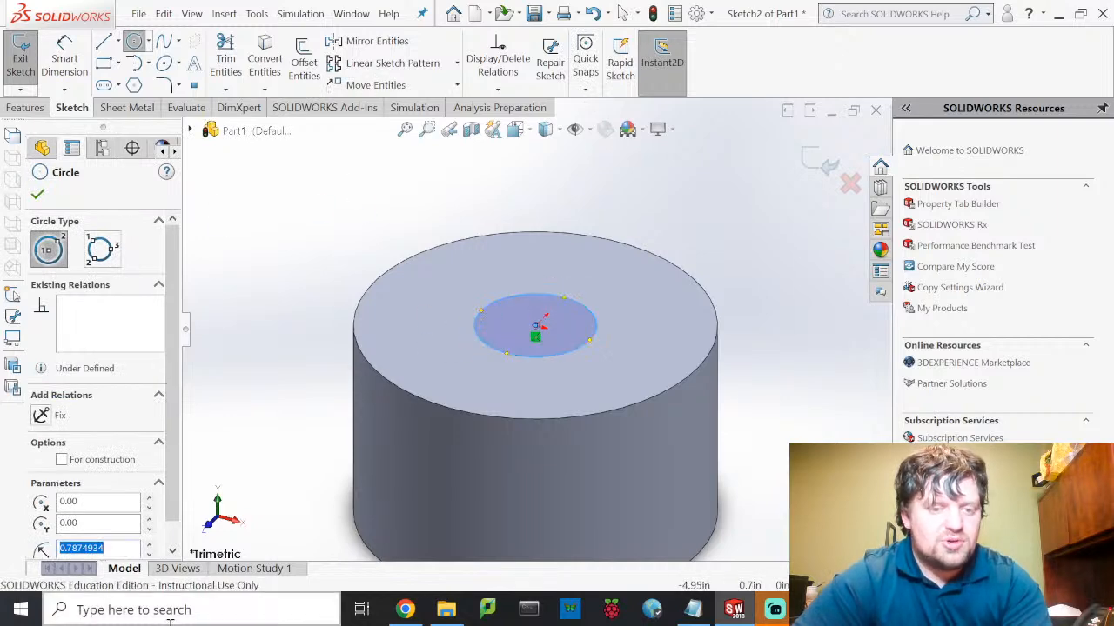
Step: Switch to the browser and examine the shaft diameter on the side view of the motor's outline drawing
click(405, 610)
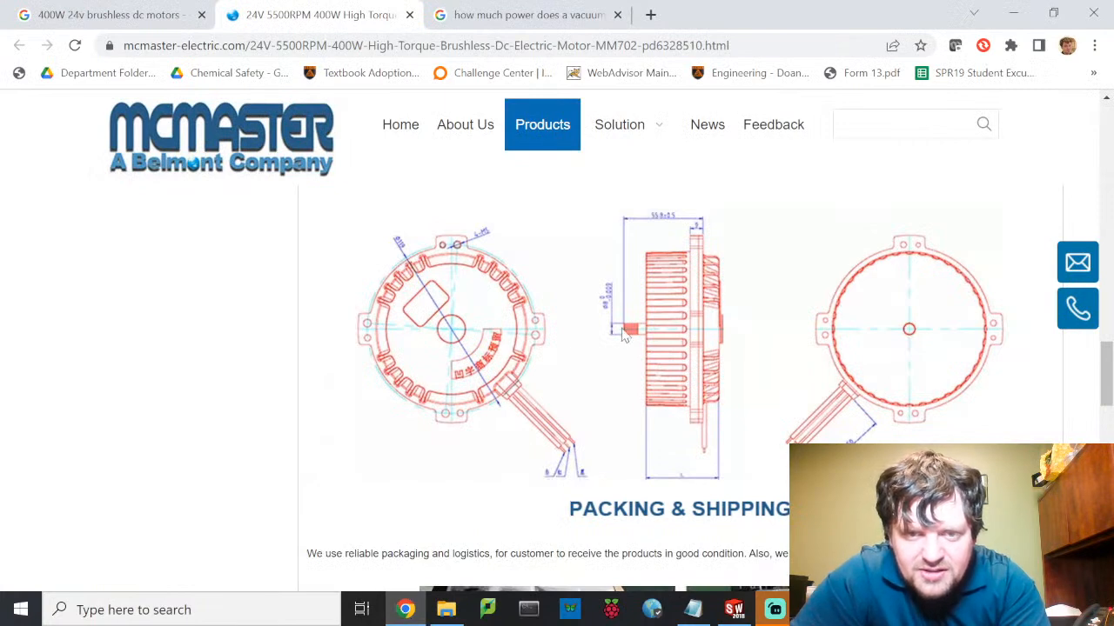
ctrl+scroll(614, 283, up, 5)
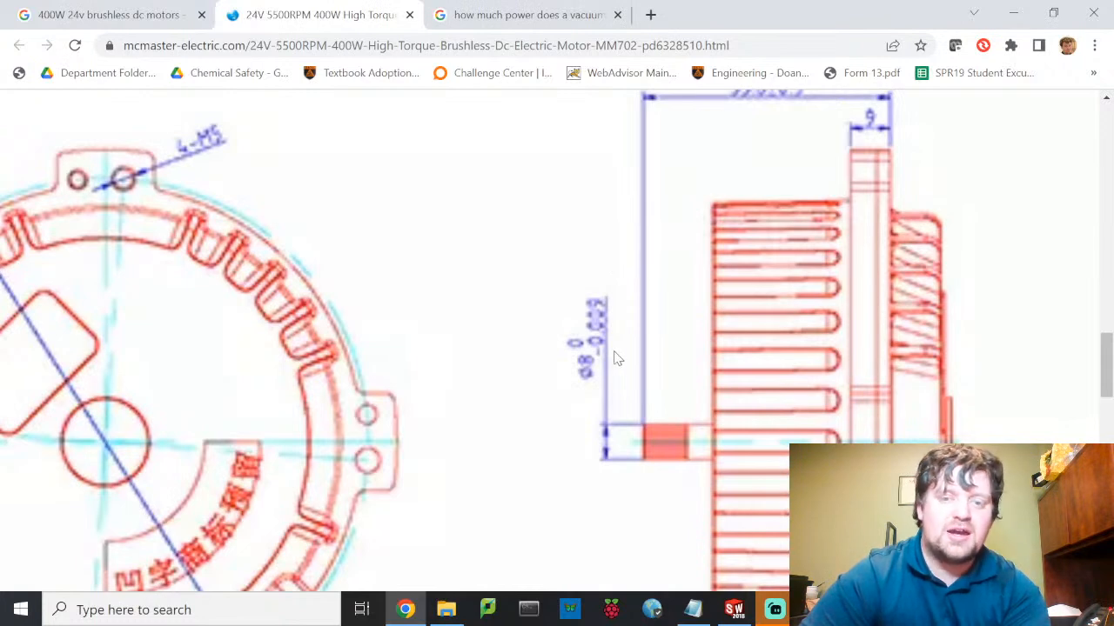
ctrl+scroll(613, 359, down, 5)
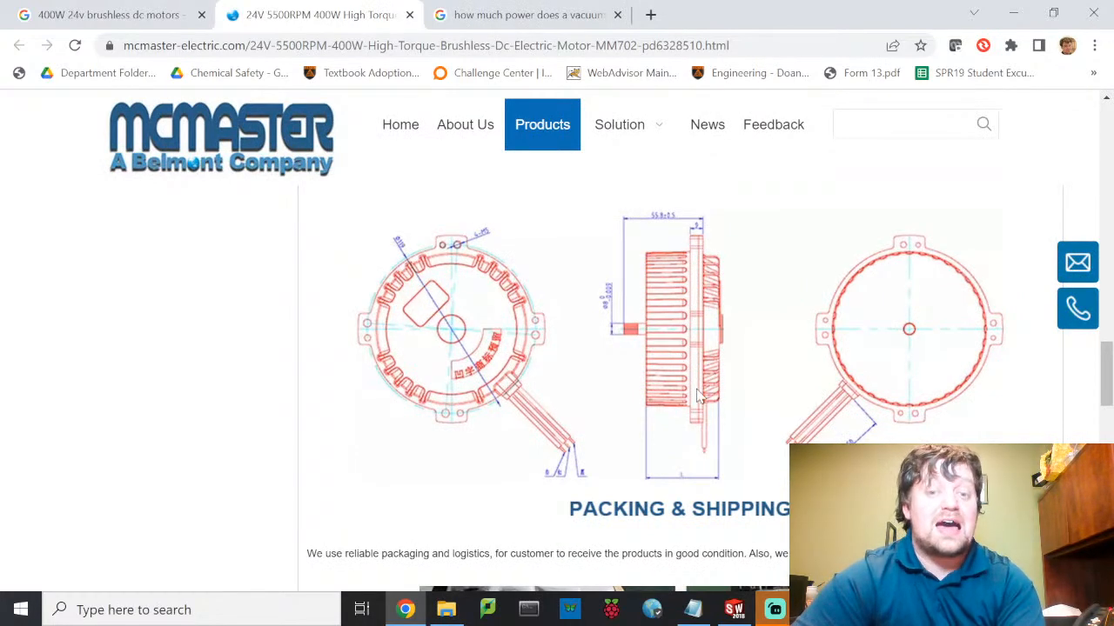
ctrl+scroll(636, 314, up, 6)
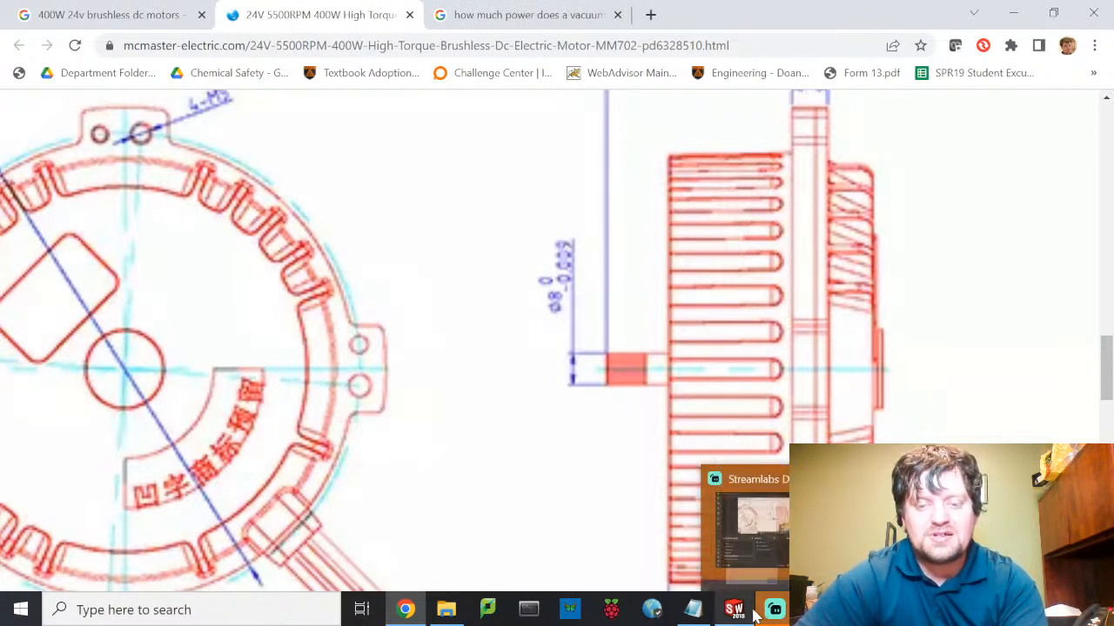
mouse_move(745, 615)
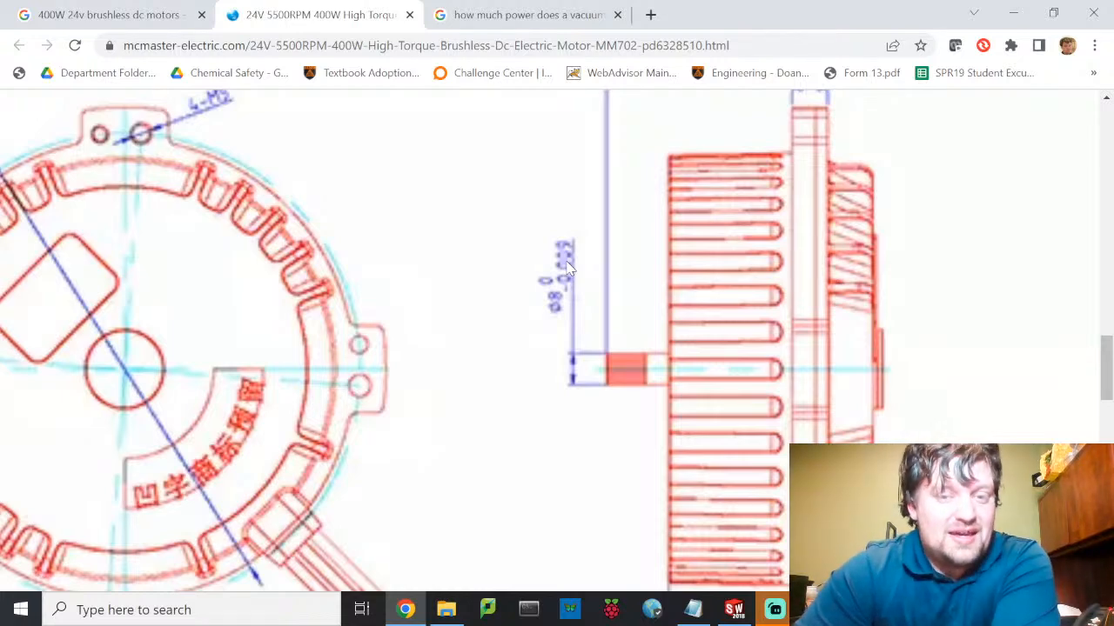
Step: Back in SOLIDWORKS, dimension the shaft circle's diameter, convert 8 mm to inches in the Calculator, set it to 0.315 in and close the sketch
click(736, 612)
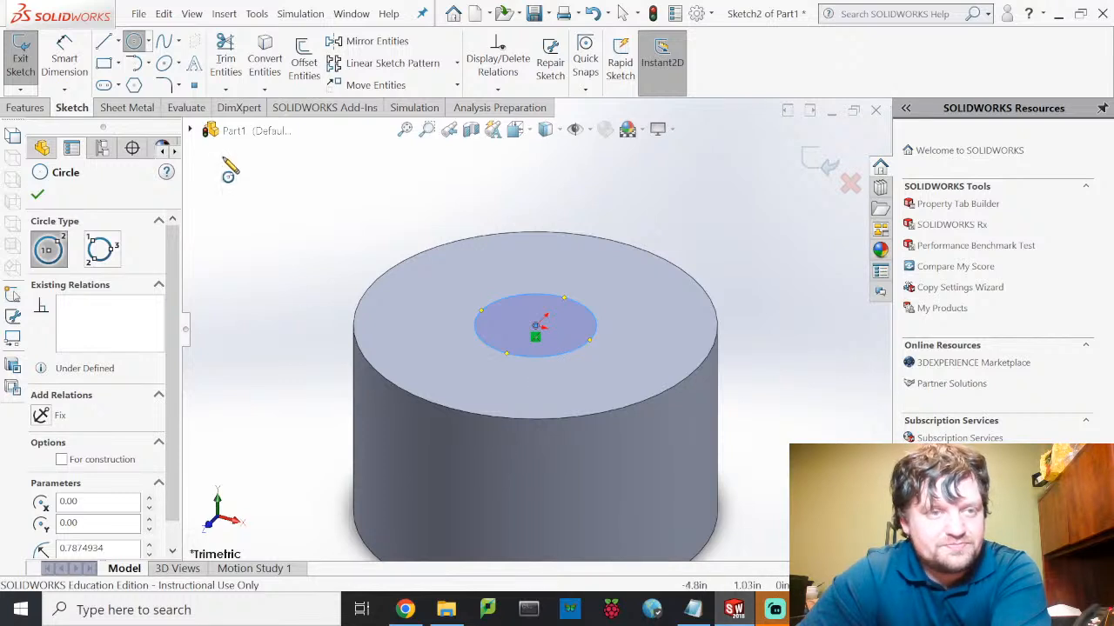
click(66, 57)
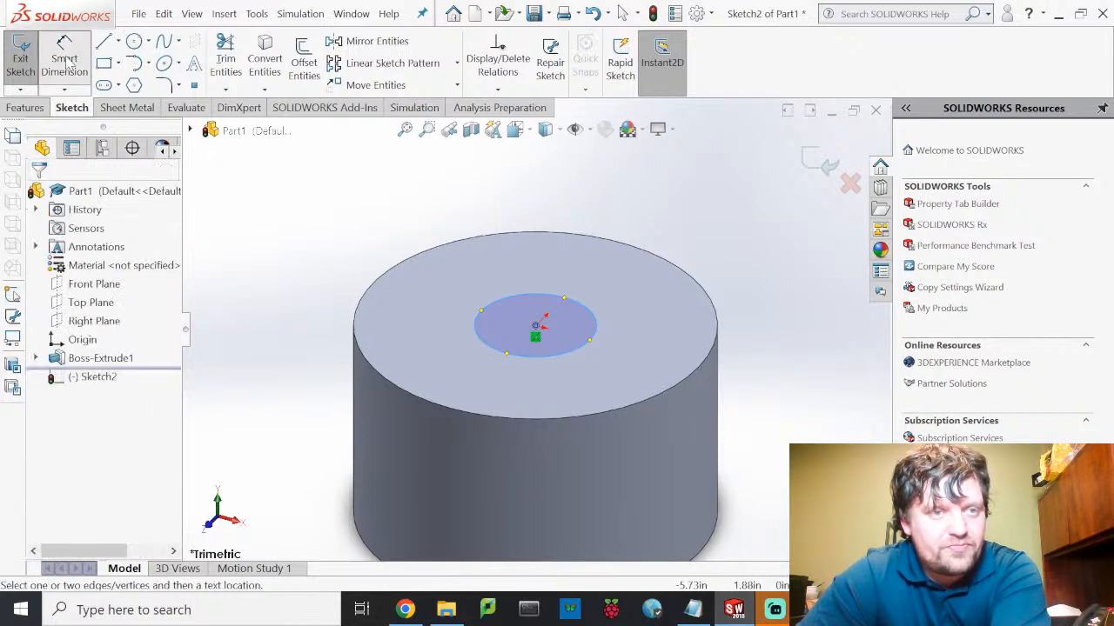
click(553, 303)
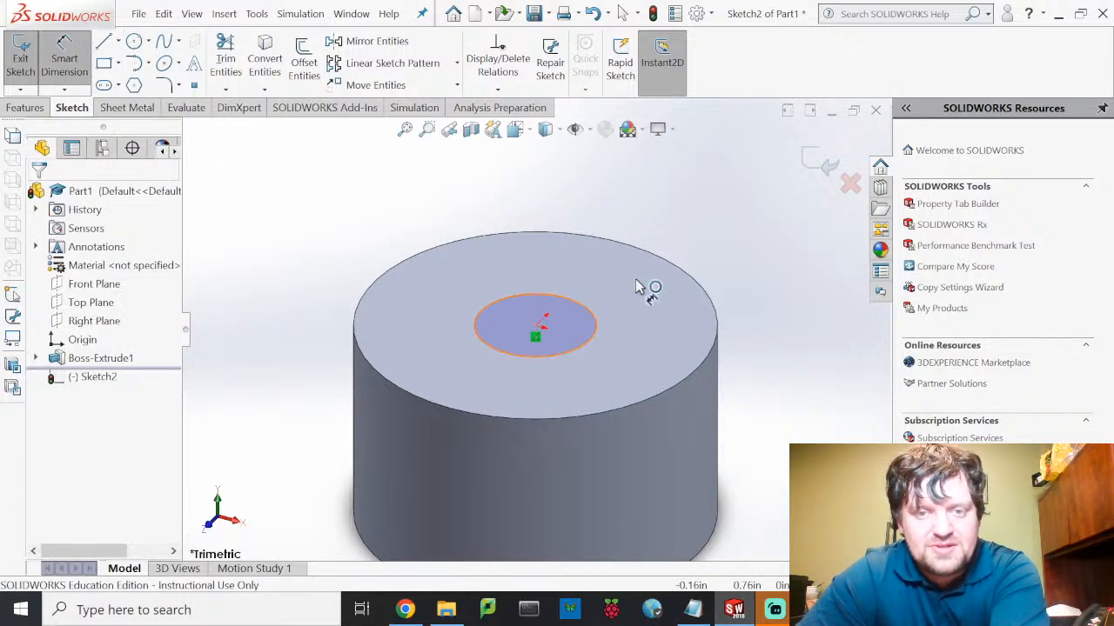
click(745, 264)
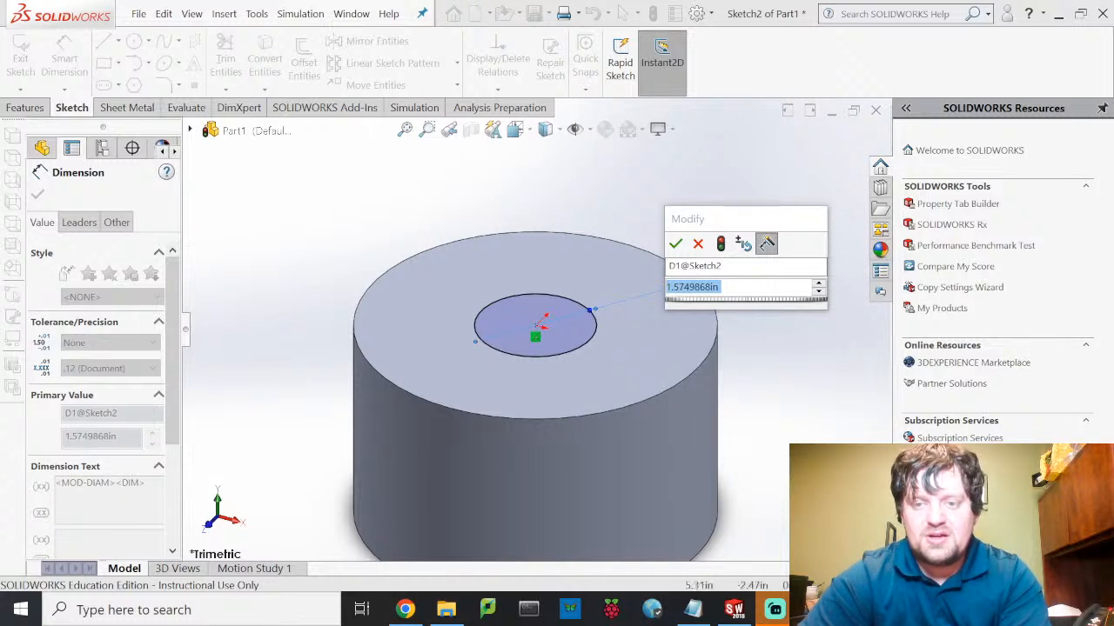
key(Return)
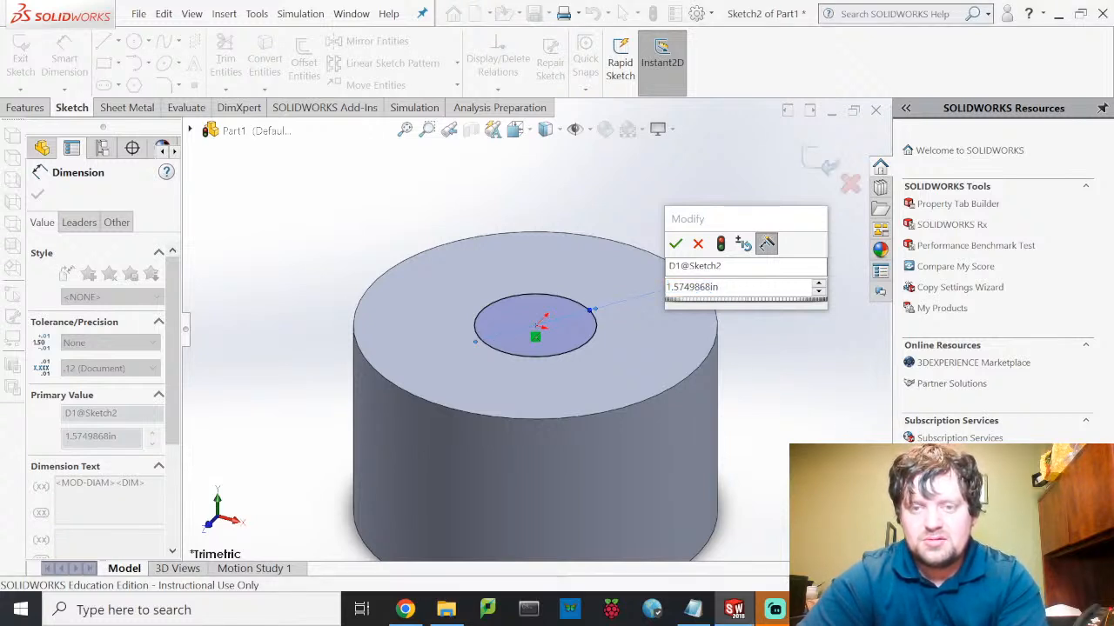
key(alt+Tab)
text(8/25.4)
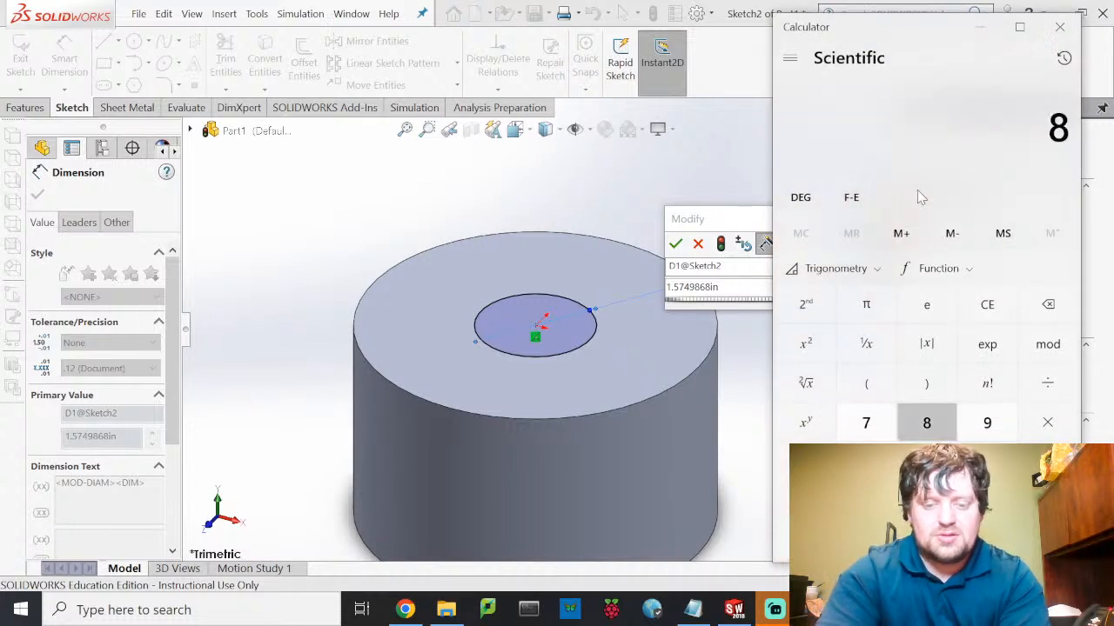
key(Return)
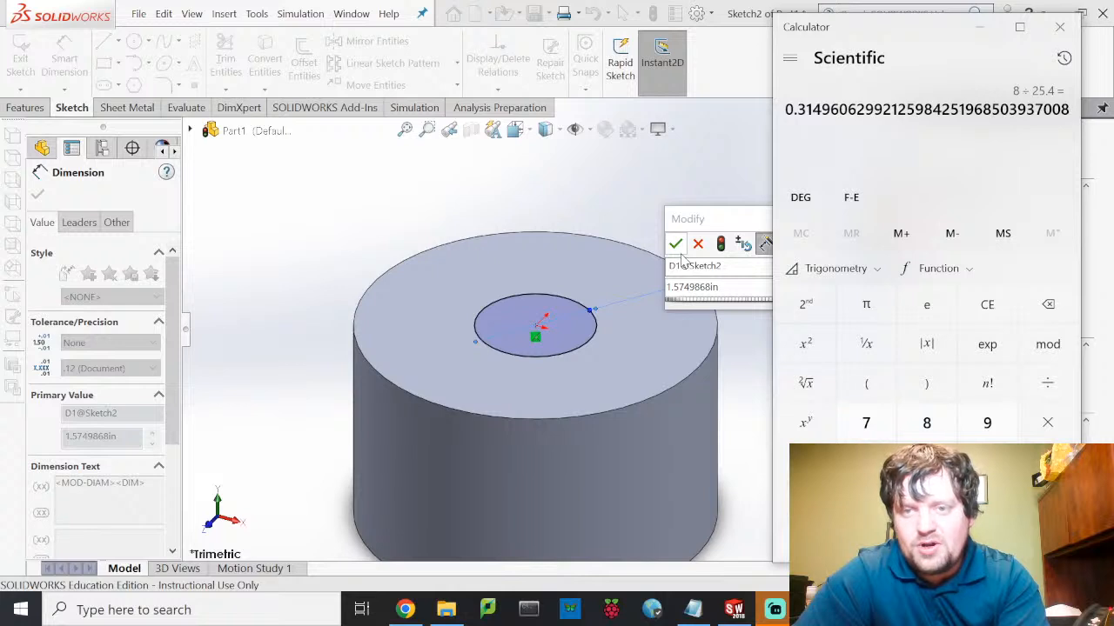
click(737, 290)
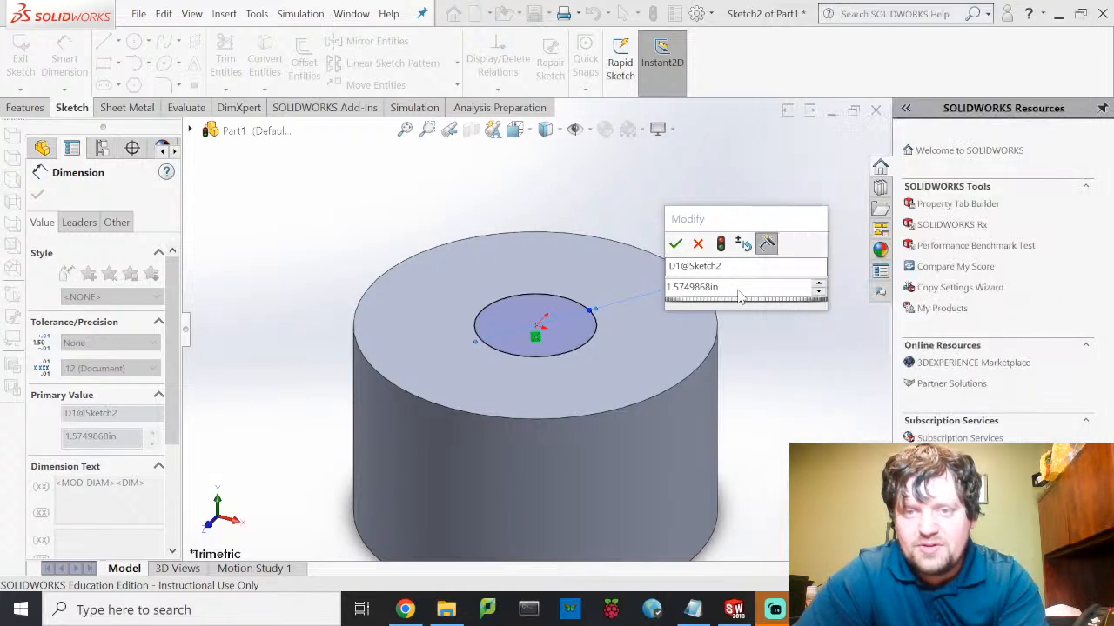
text(0.315)
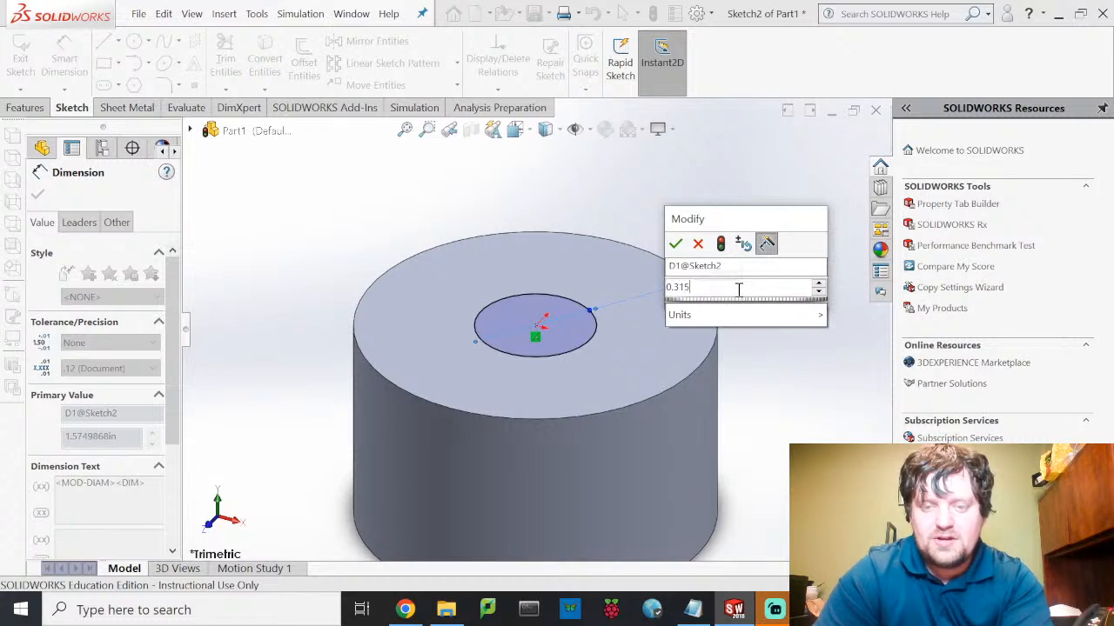
key(Return)
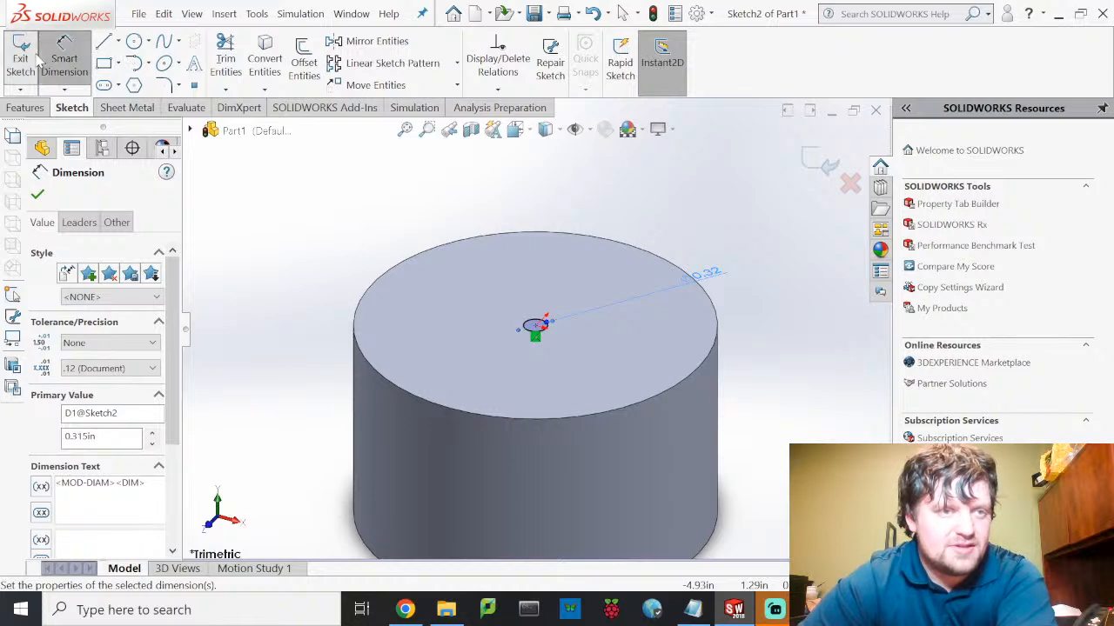
click(64, 57)
Step: Check the shaft's length on the browser's outline drawing and extrude the shaft circle 0.75 in upward in SOLIDWORKS, merged with the motor body
click(406, 609)
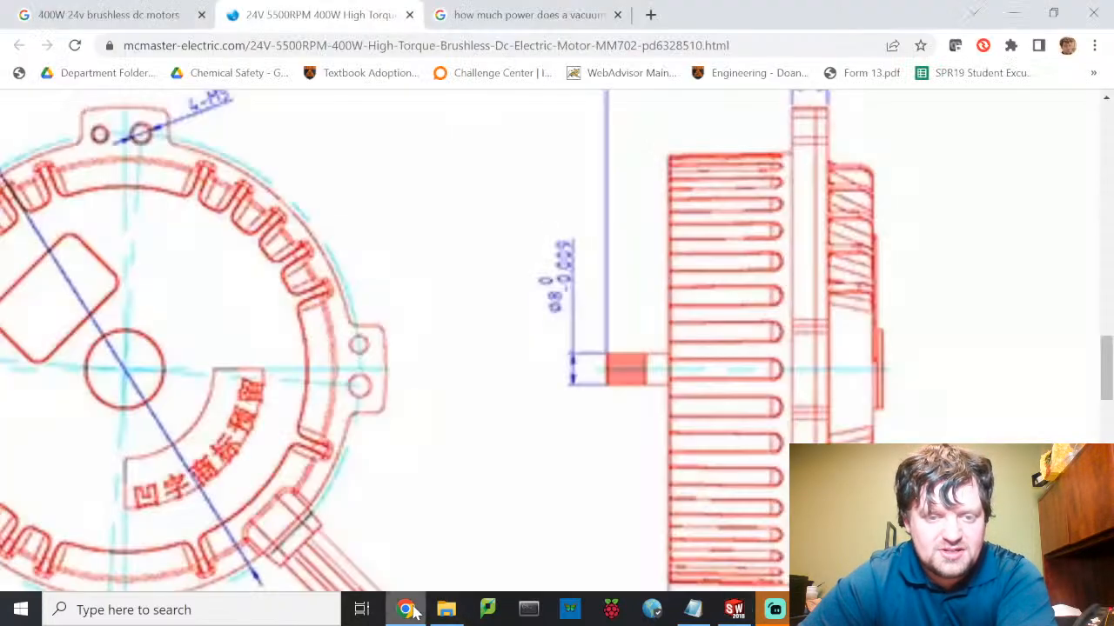
ctrl+scroll(513, 476, down, 5)
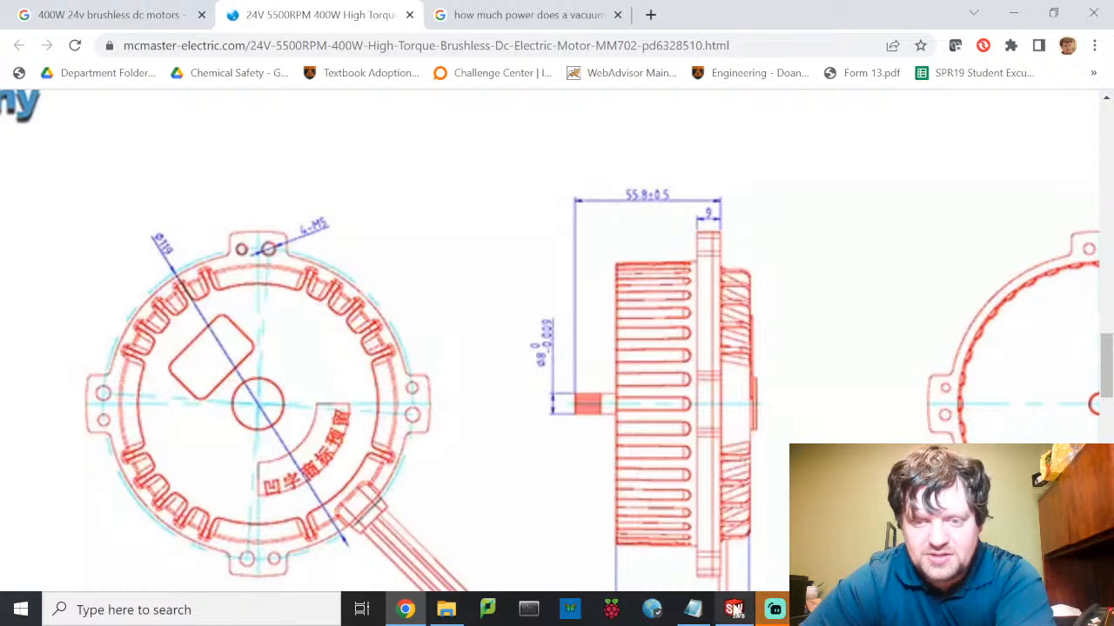
click(733, 609)
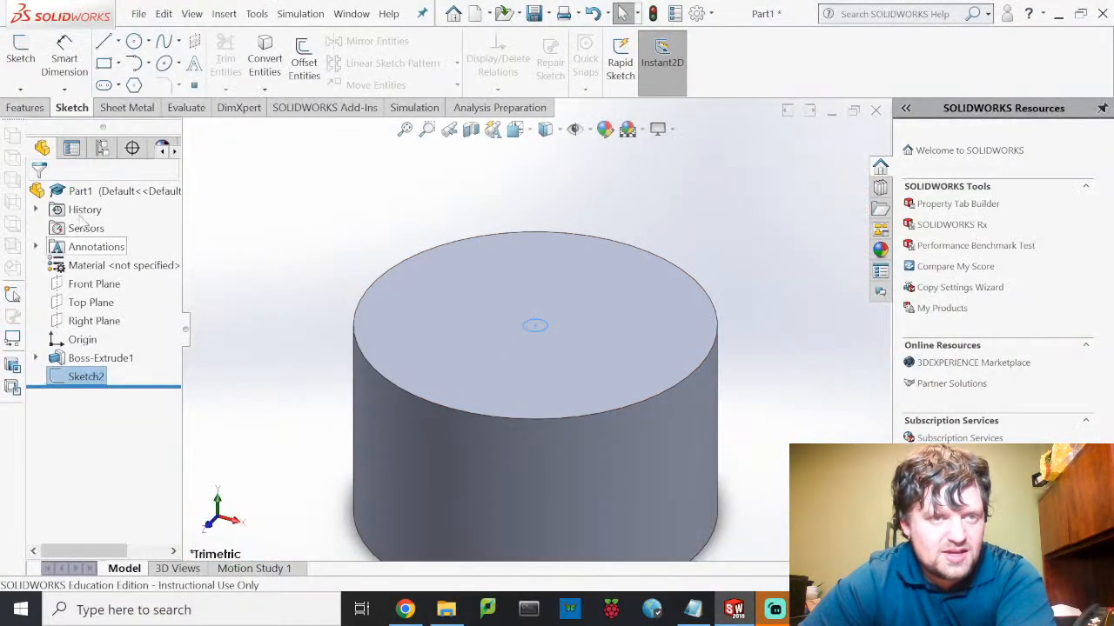
click(31, 107)
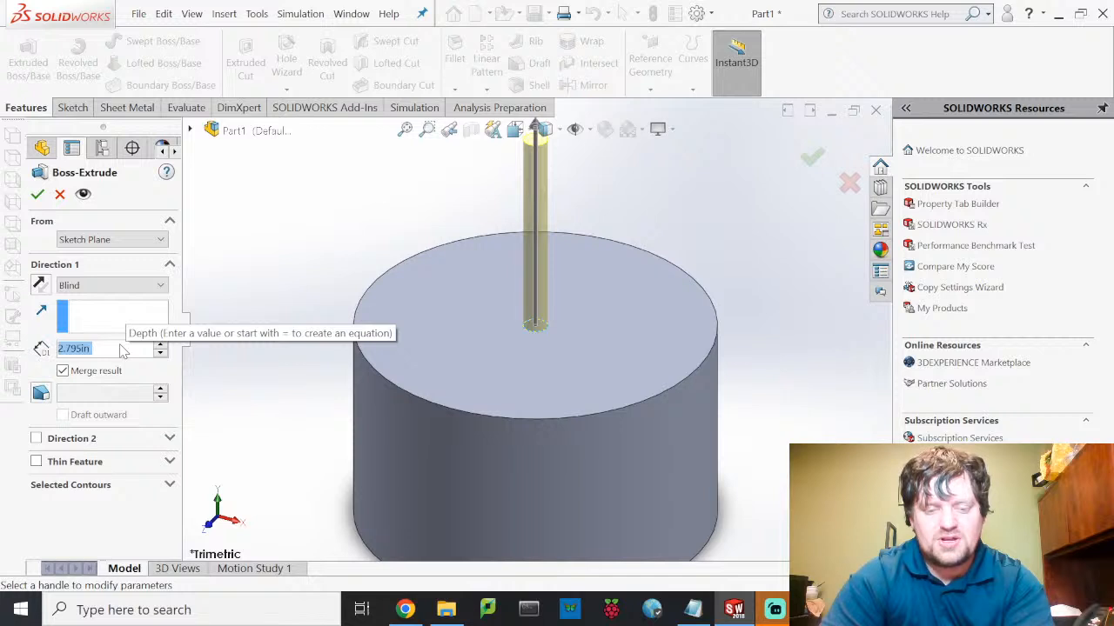
text(0)
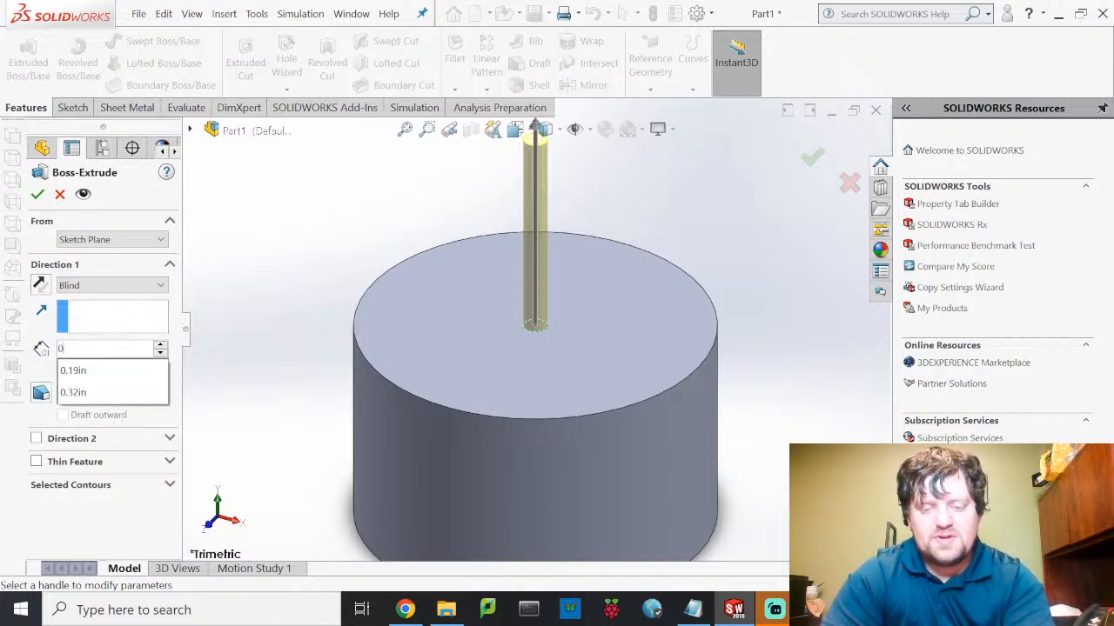
text(.75)
key(Return)
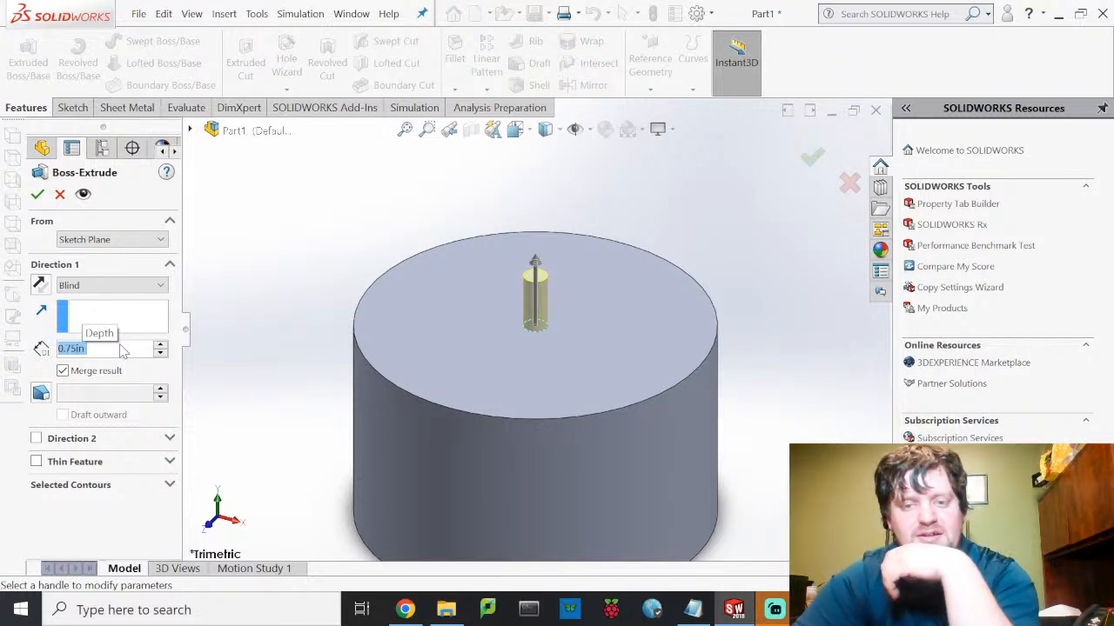
click(36, 195)
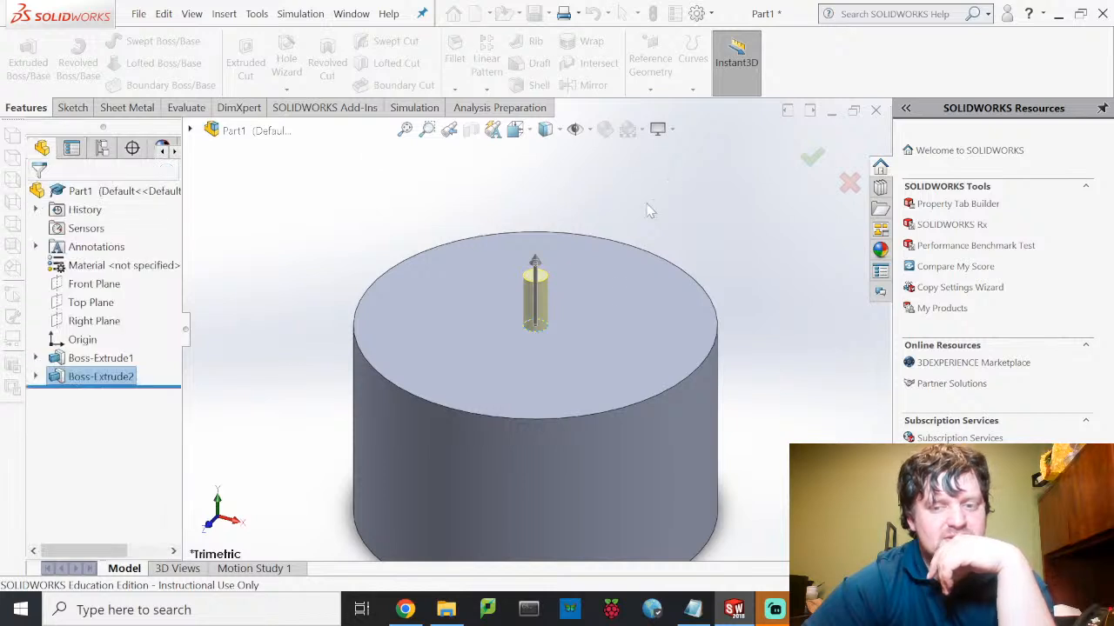
Step: View the model from the front and compare it with the side view of the motor's outline drawing in the browser
click(209, 527)
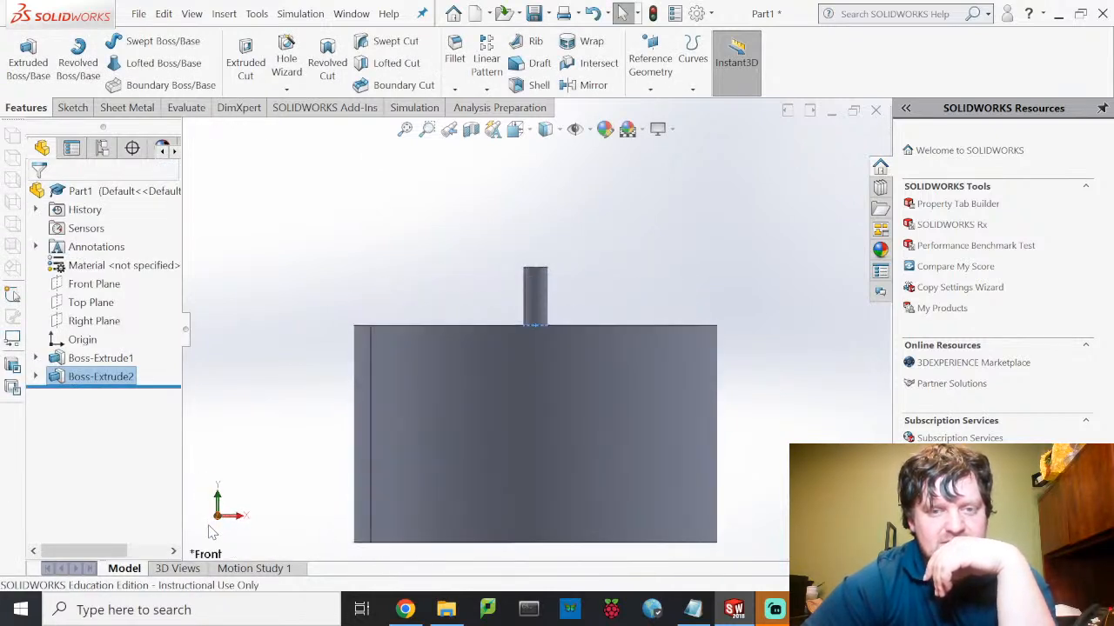
click(405, 610)
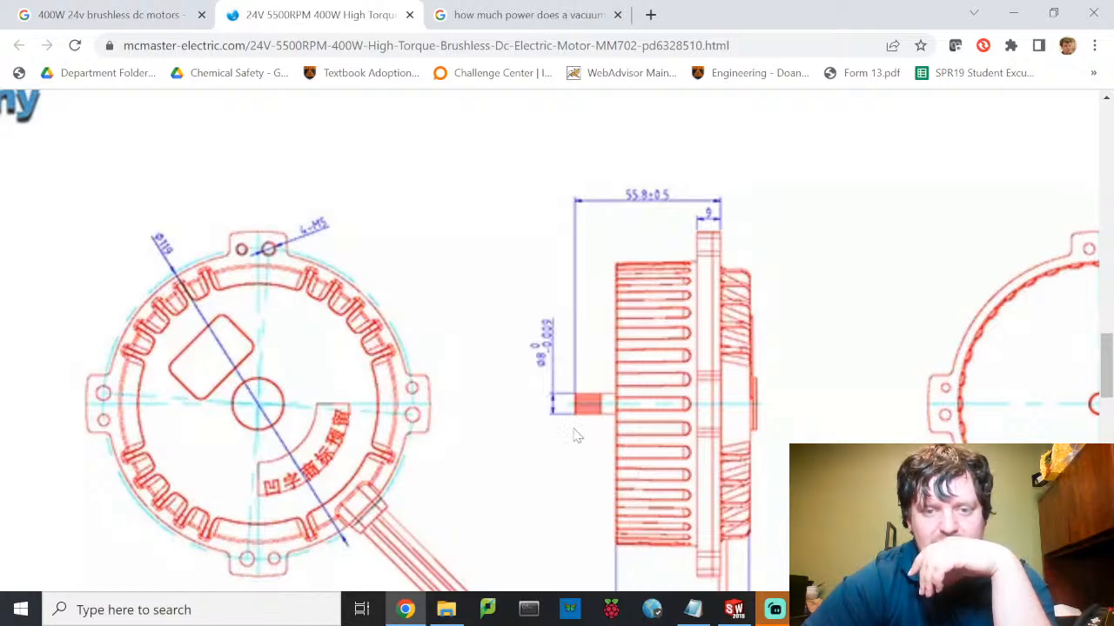
click(735, 614)
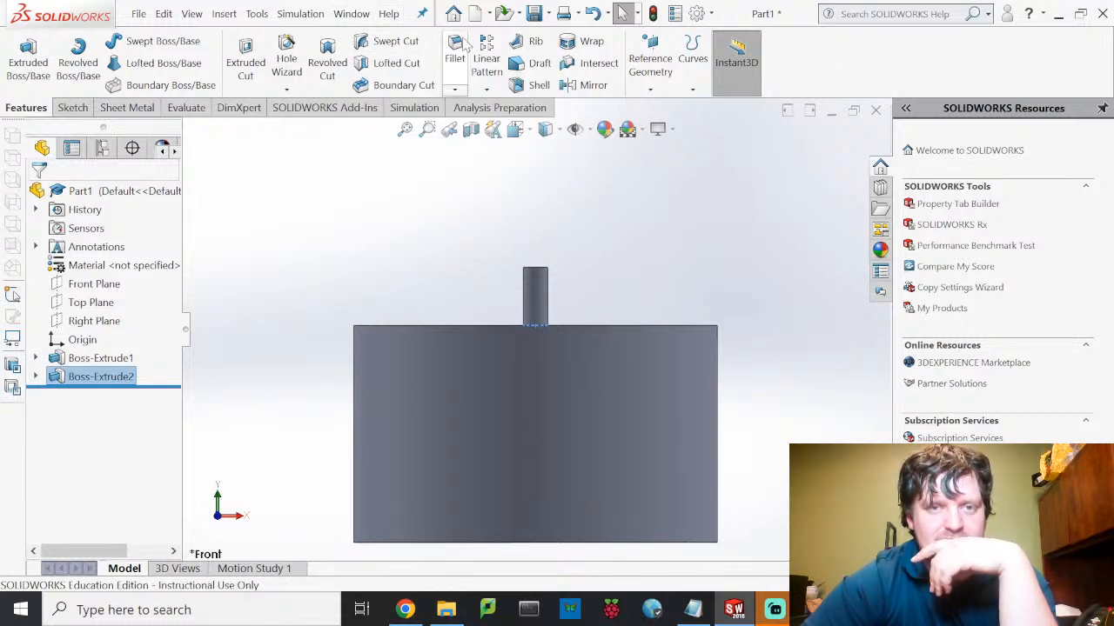
Step: Start a reference plane offset from the shaft's end face, with the offset flipped toward the motor body
click(78, 109)
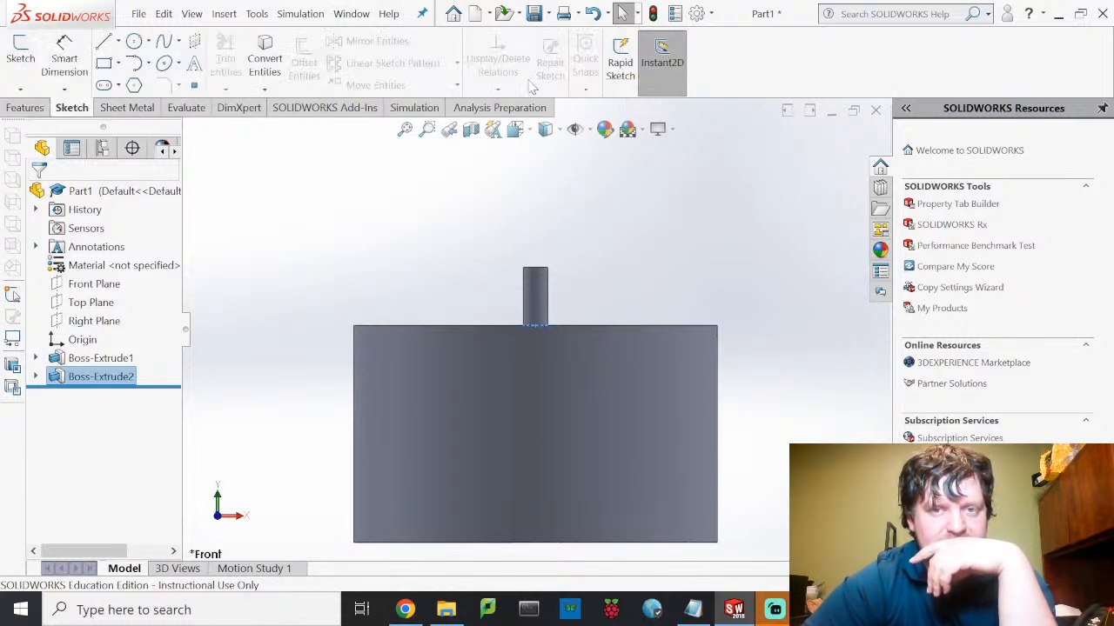
click(25, 108)
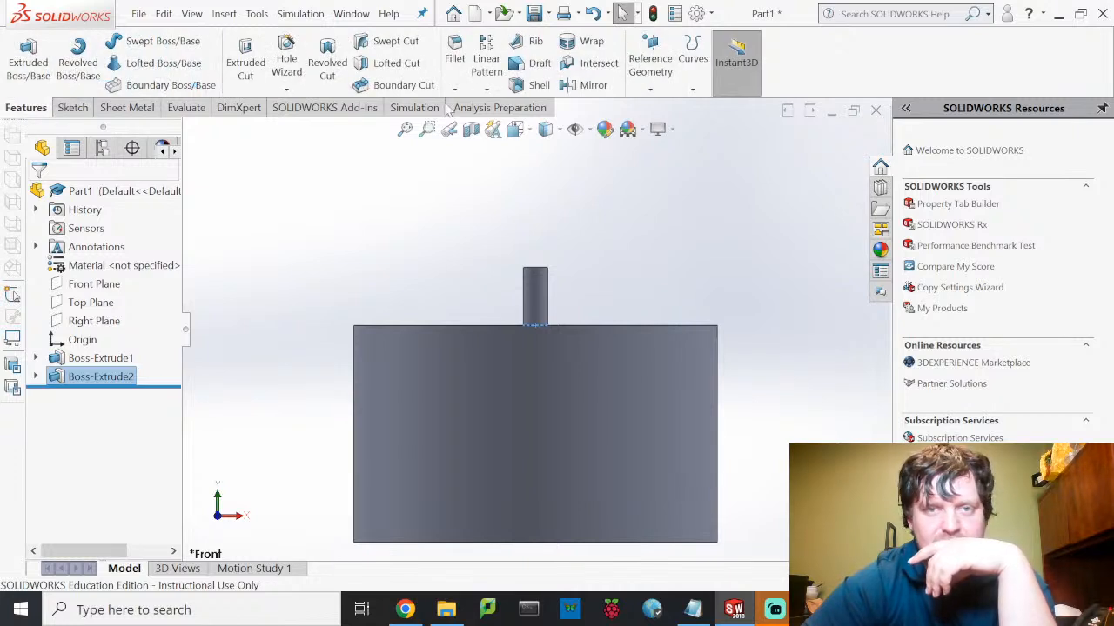
click(669, 92)
click(670, 106)
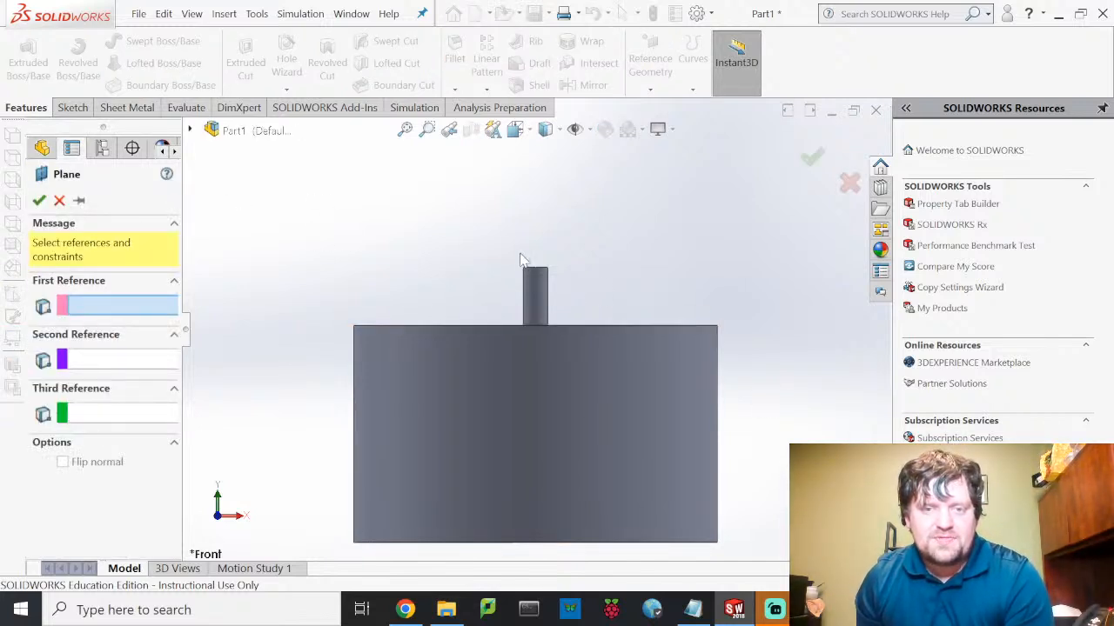
middle_drag(621, 270, 621, 339)
scroll(601, 327, down, 2)
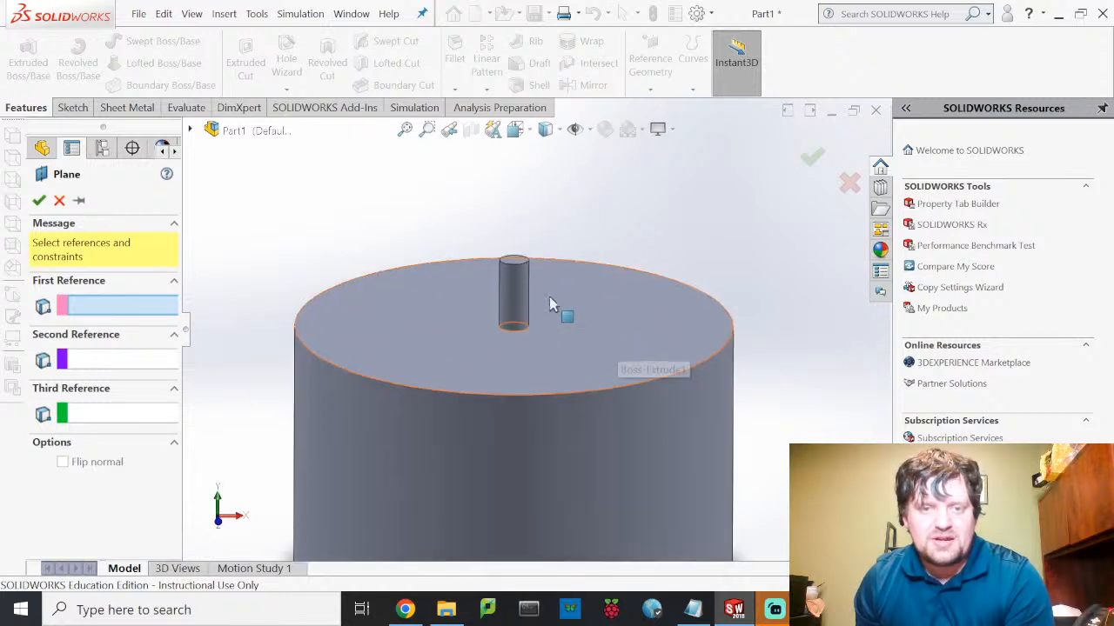
scroll(502, 268, up, 3)
scroll(502, 271, down, 6)
scroll(570, 396, down, 3)
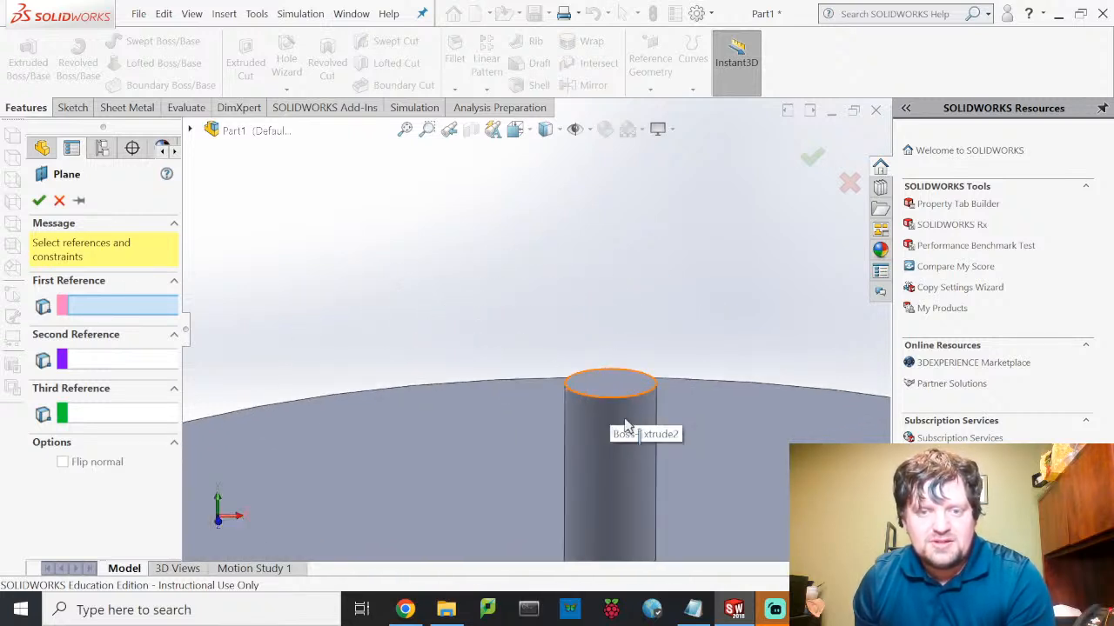
click(623, 396)
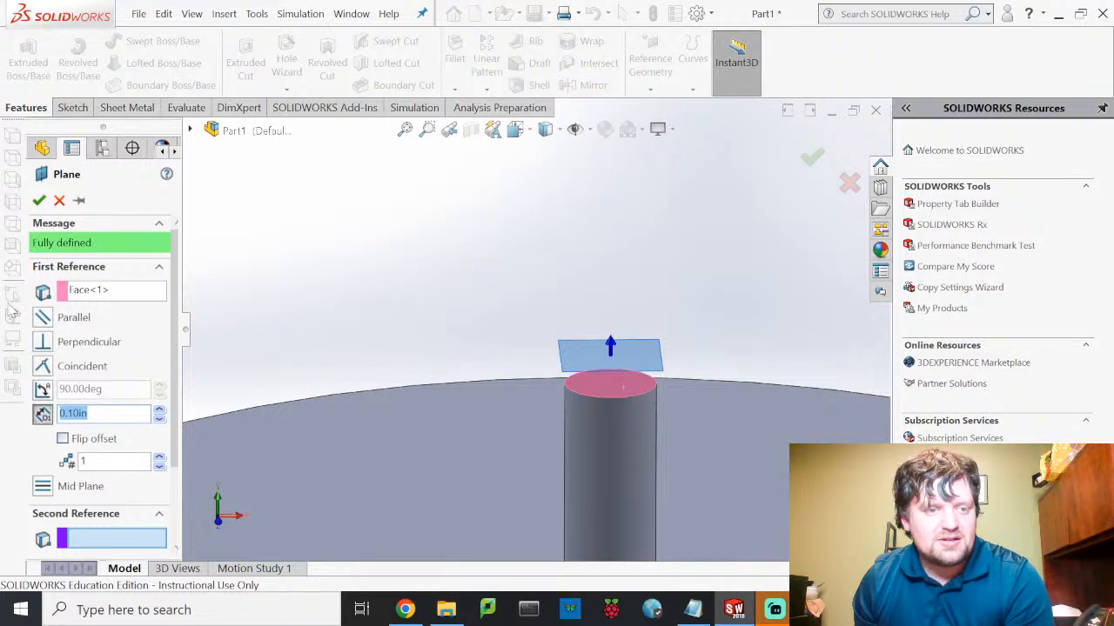
click(62, 439)
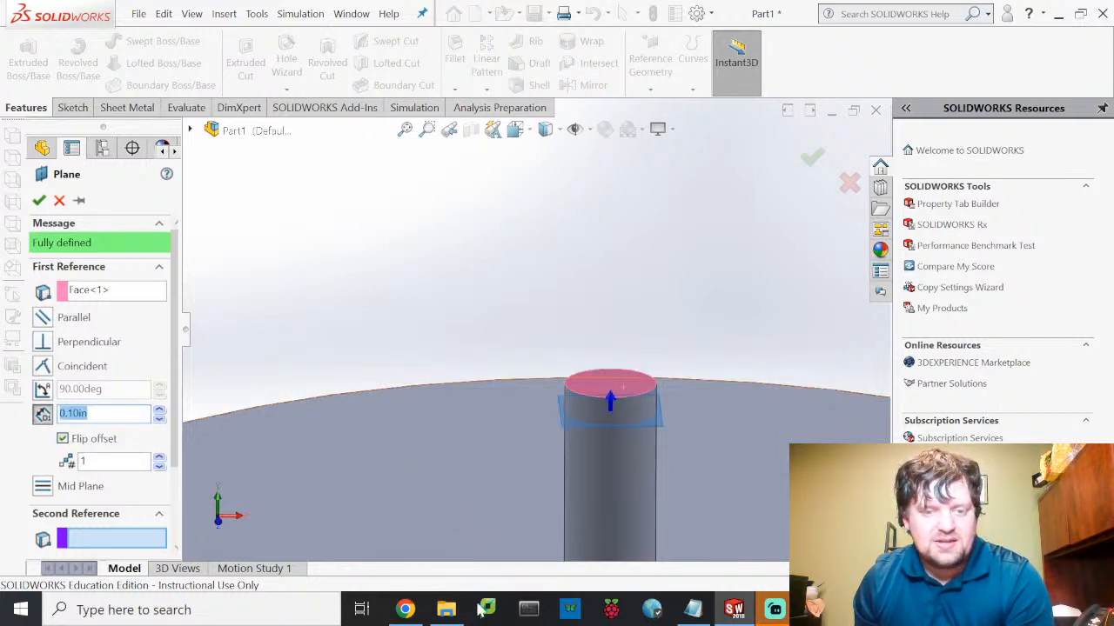
Step: Check the shaft-end-to-flange length on the browser's outline drawing and convert 55 mm to inches in the Calculator
click(397, 608)
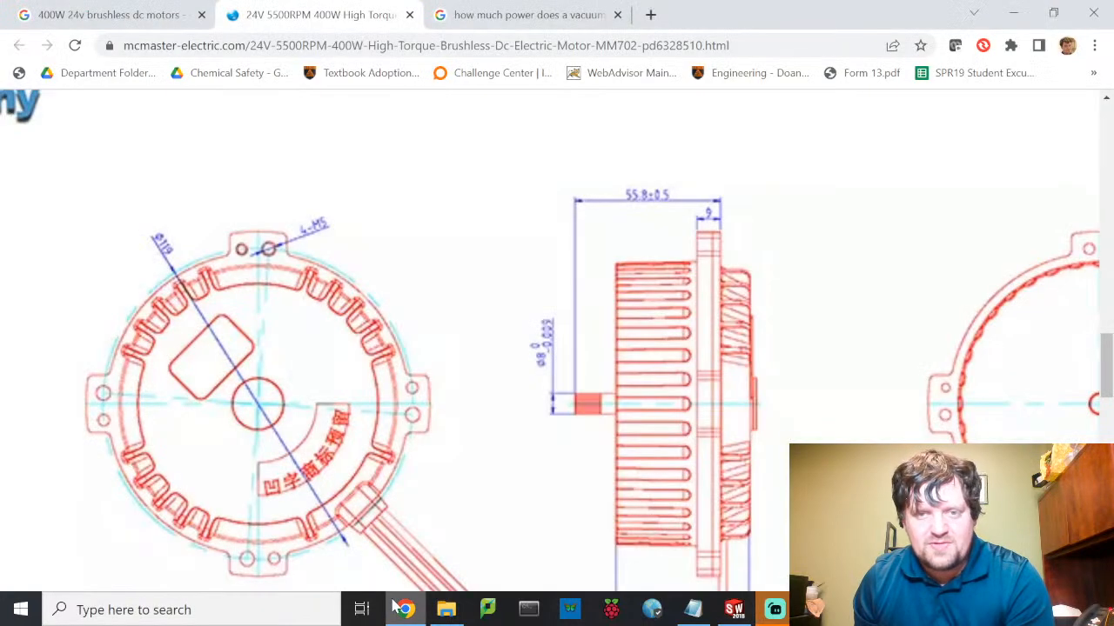
click(692, 609)
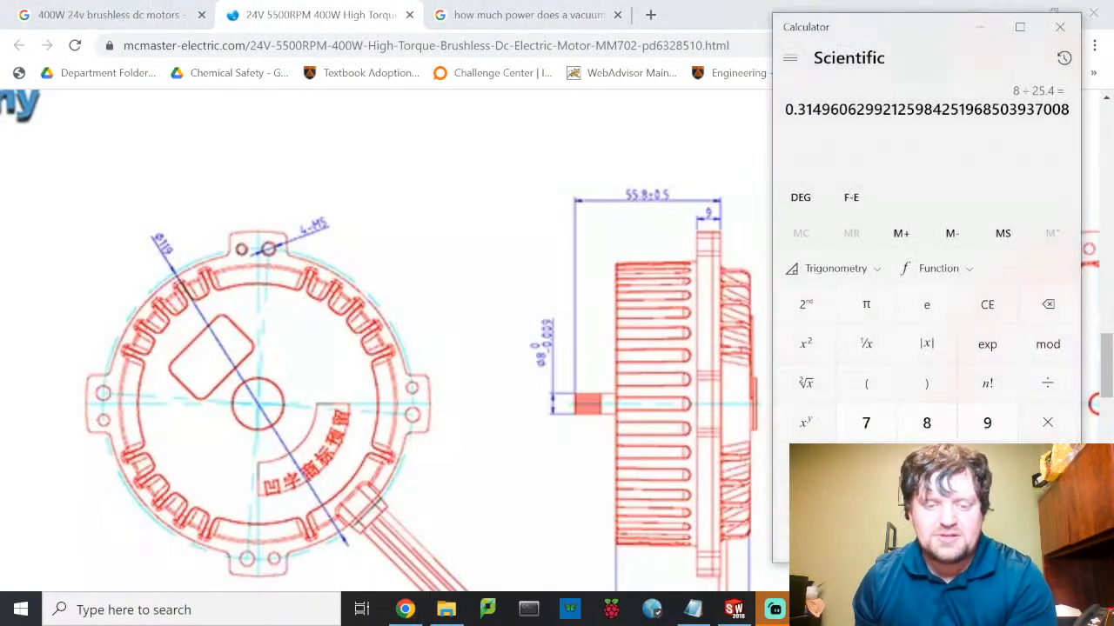
text(55/25.)
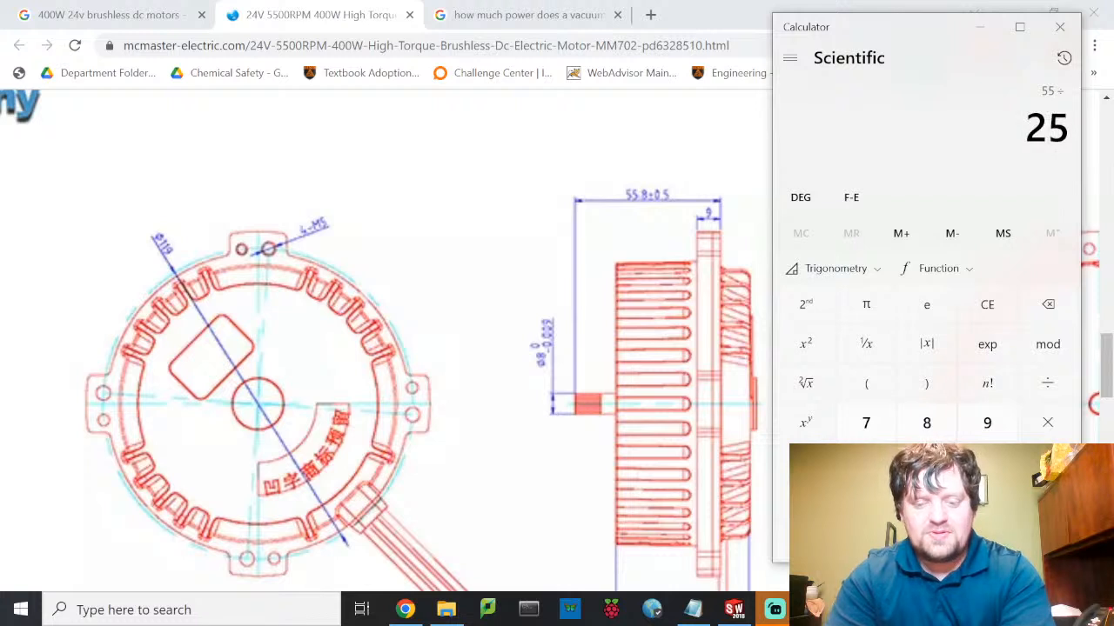
text(4)
key(Return)
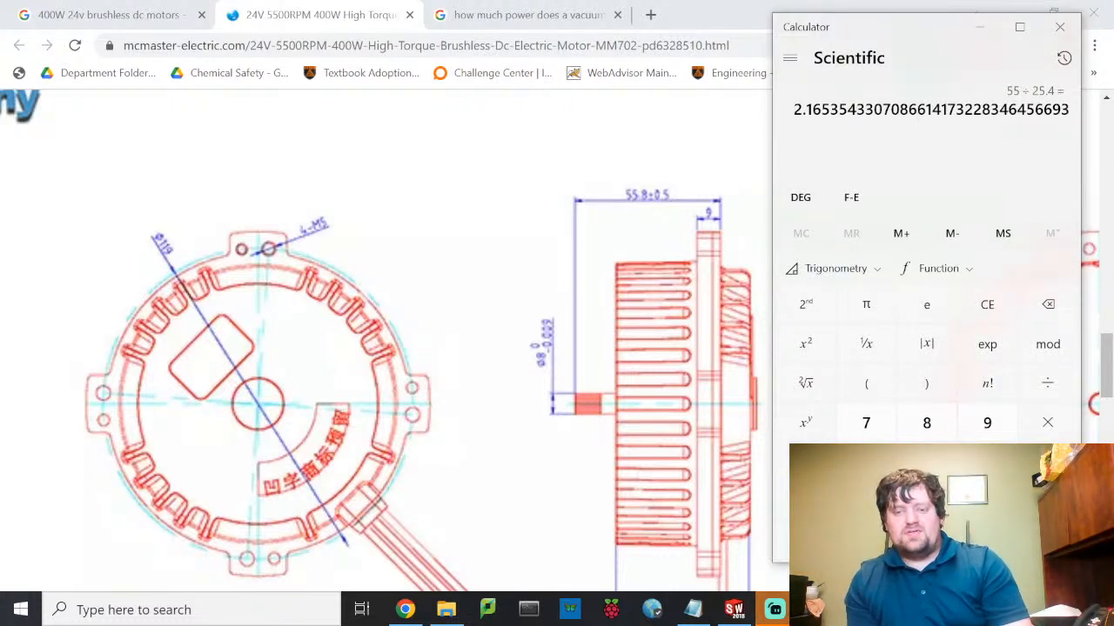
Step: Back in SOLIDWORKS, set the plane's offset from the shaft end face to 2.165 in and create the plane
click(736, 611)
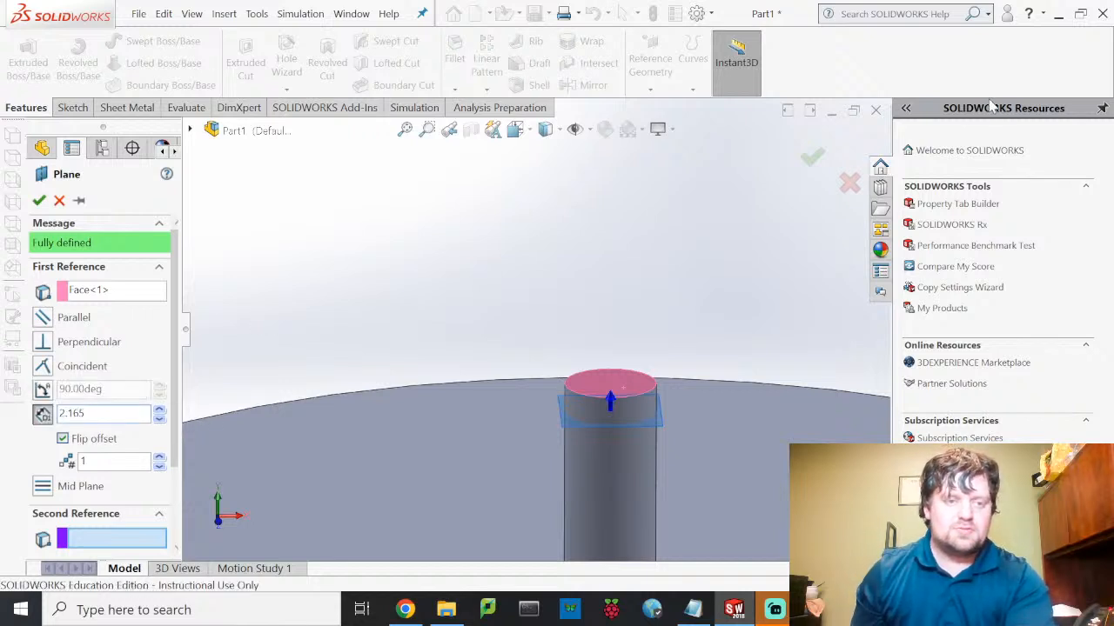
click(793, 148)
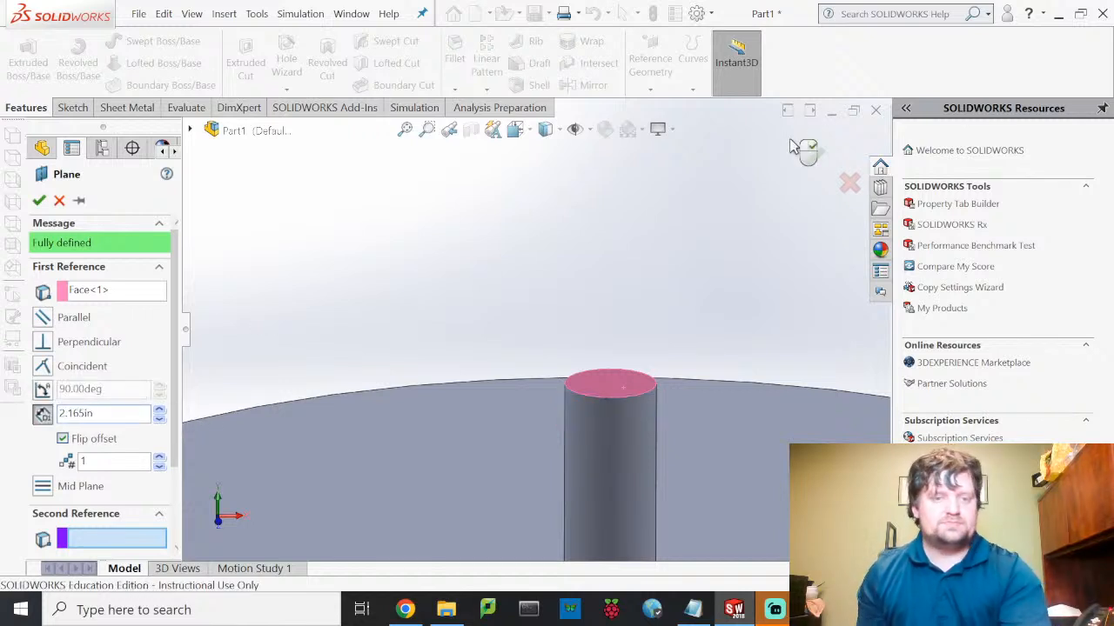
scroll(558, 185, down, 2)
scroll(561, 210, up, 11)
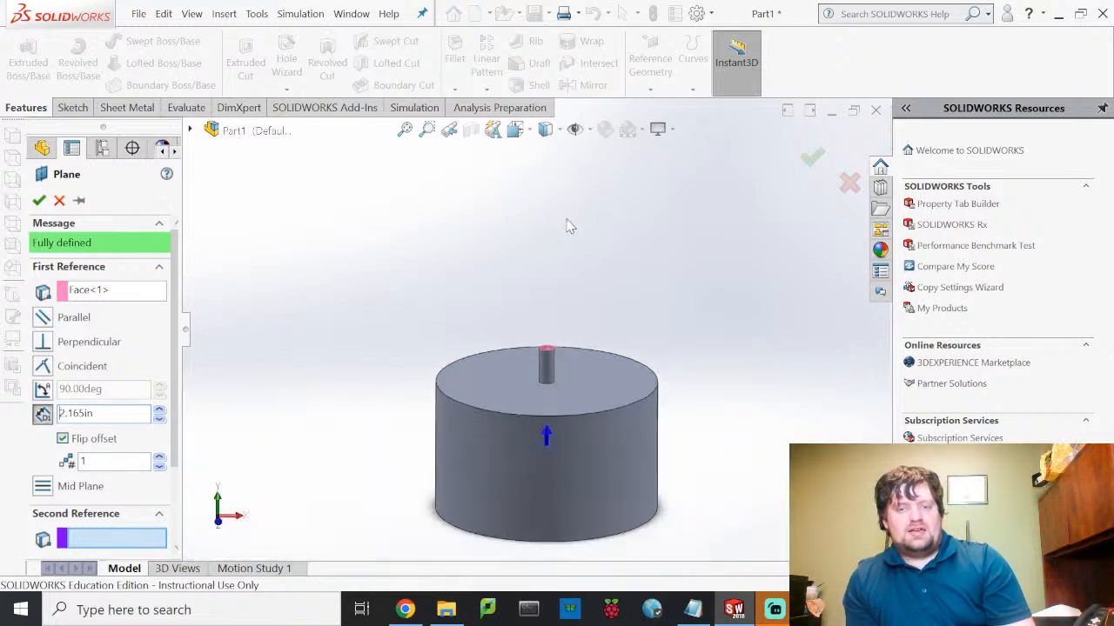
scroll(548, 418, down, 3)
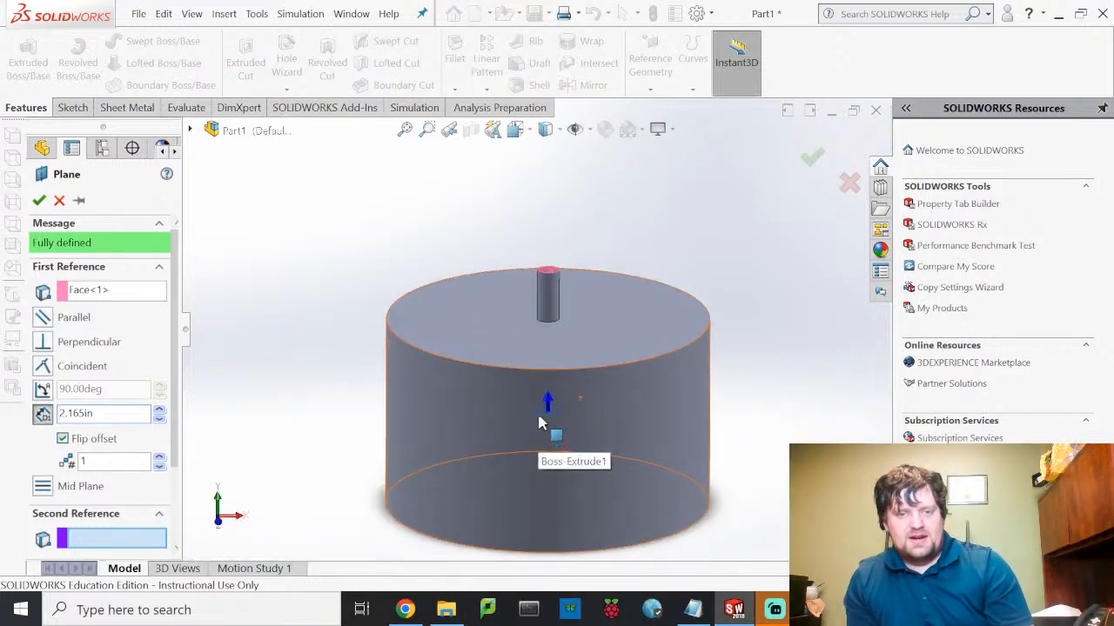
scroll(540, 423, down, 1)
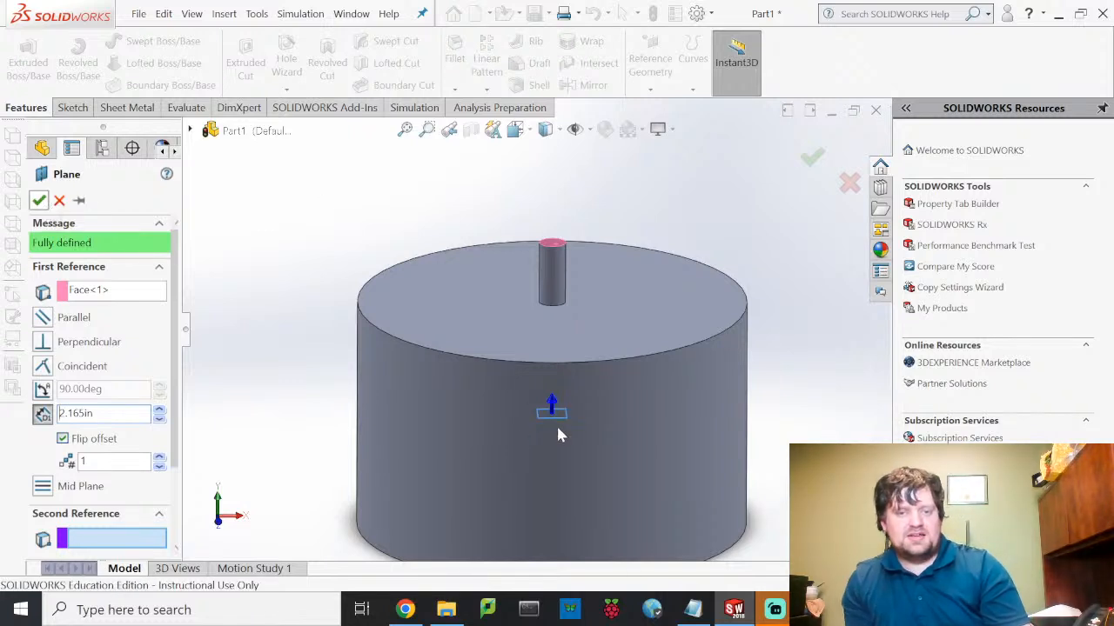
key(Return)
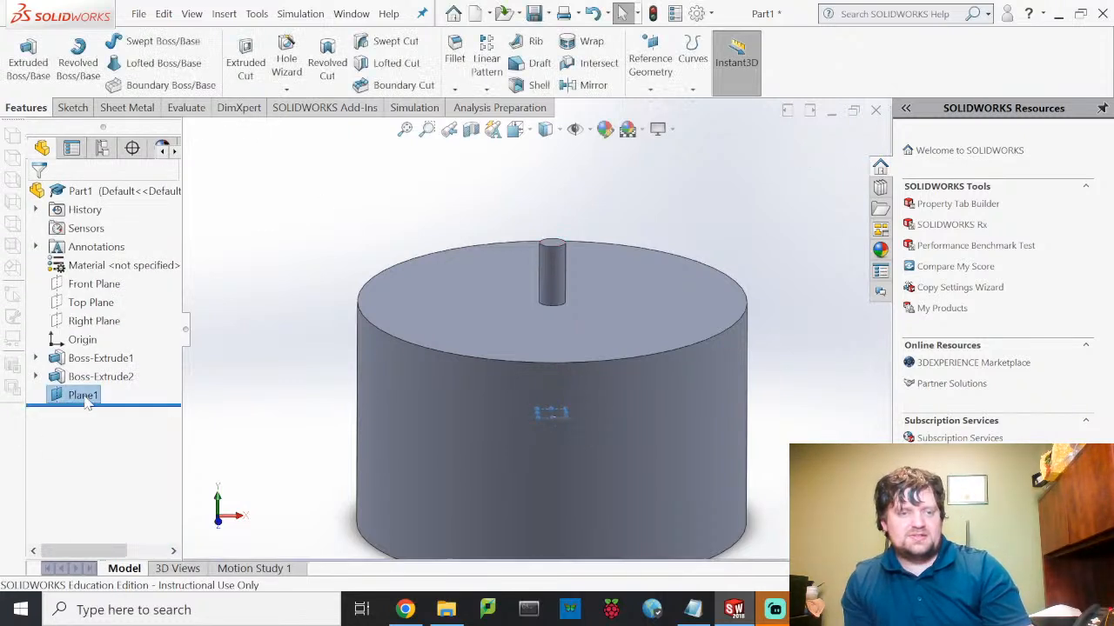
Step: Start a sketch on the new offset plane and draw a circle about 3.07 in in radius centred on the origin
click(77, 107)
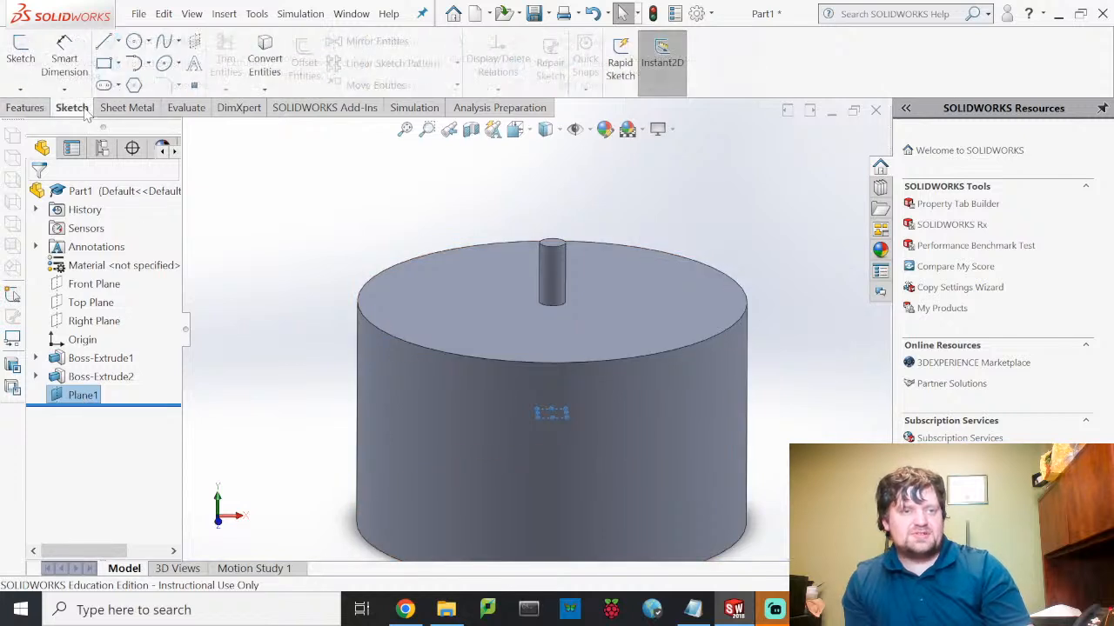
click(20, 52)
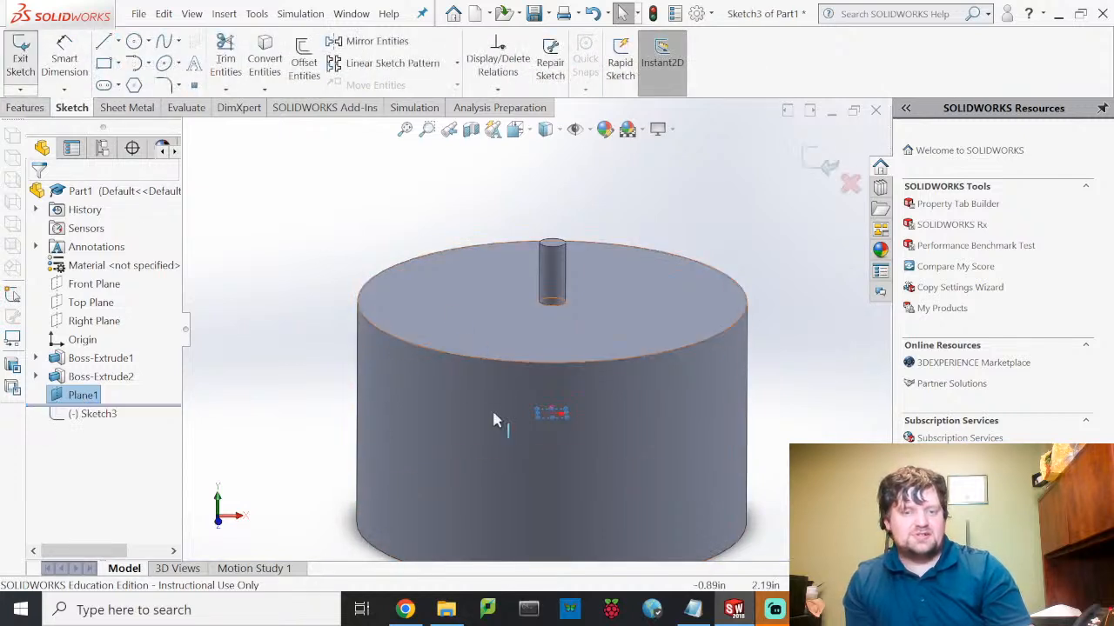
click(218, 499)
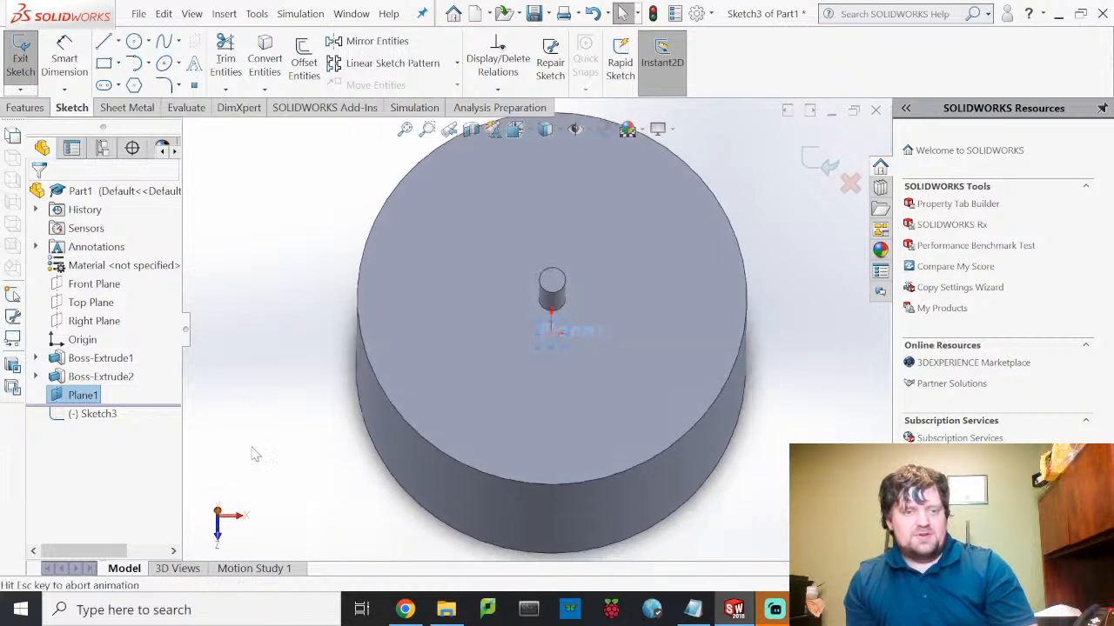
click(133, 41)
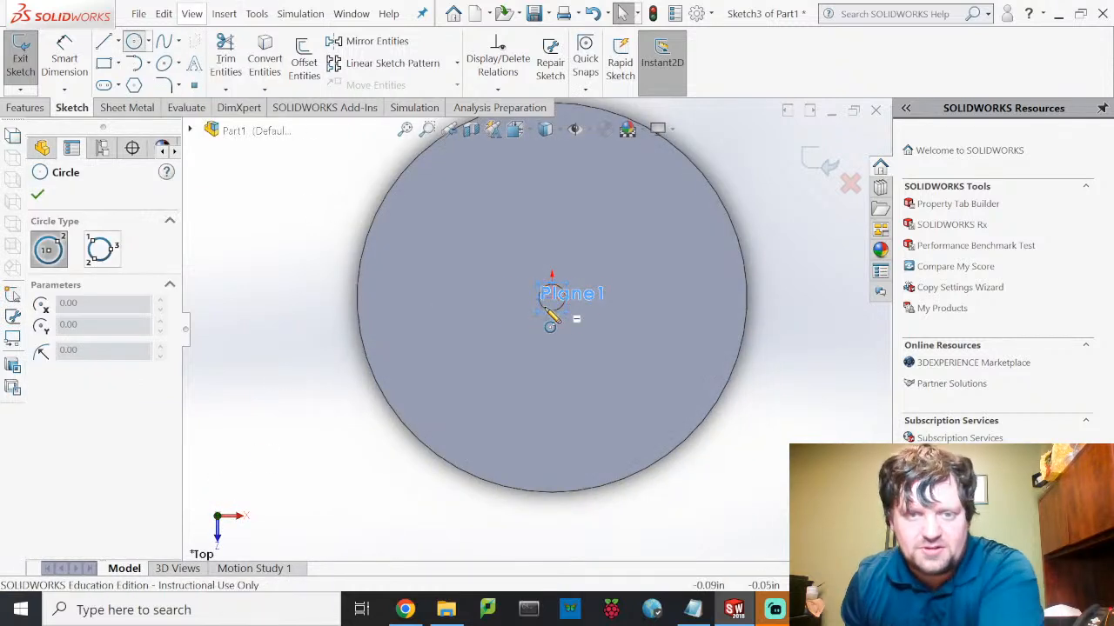
click(552, 296)
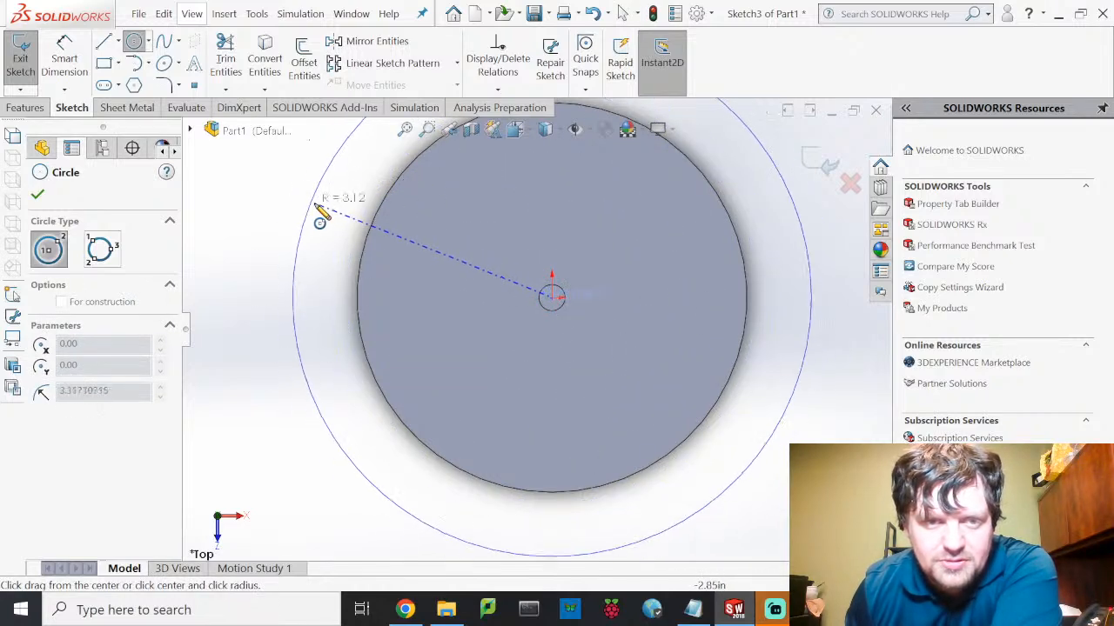
click(302, 277)
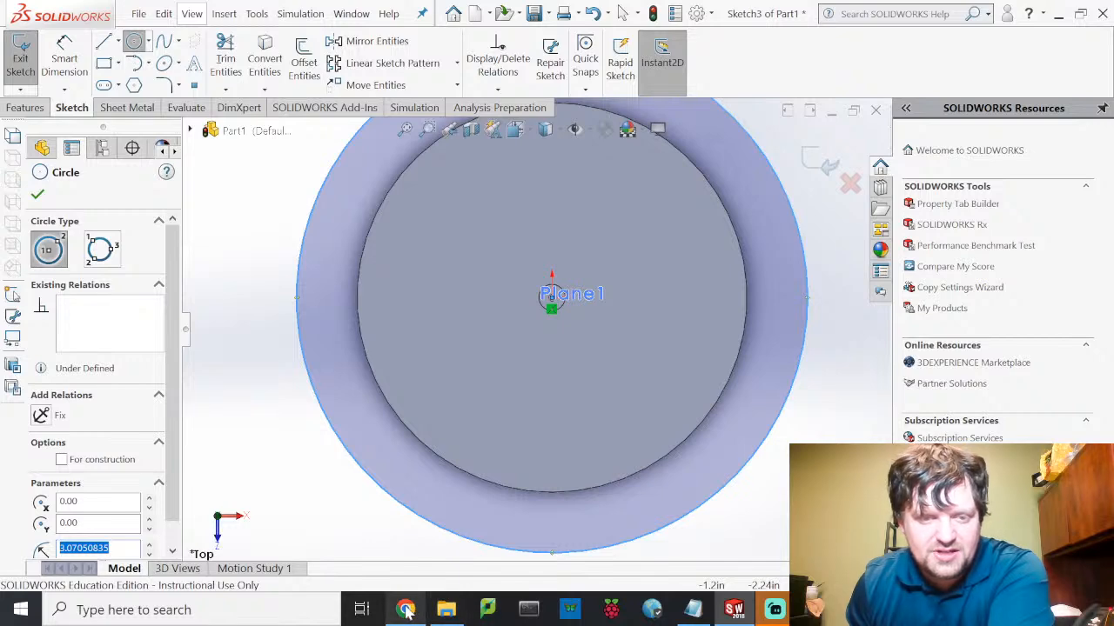
Step: Switch to the browser and examine the flange and outer diameter on the motor's outline drawing, then return to SOLIDWORKS
click(405, 609)
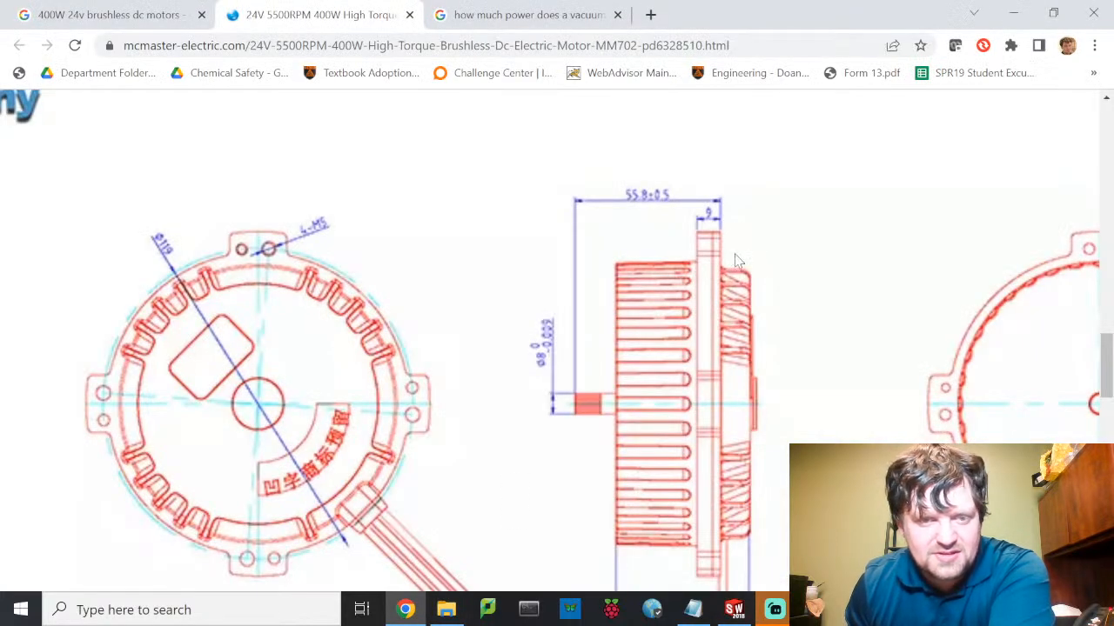
scroll(739, 261, down, 2)
scroll(761, 343, up, 1)
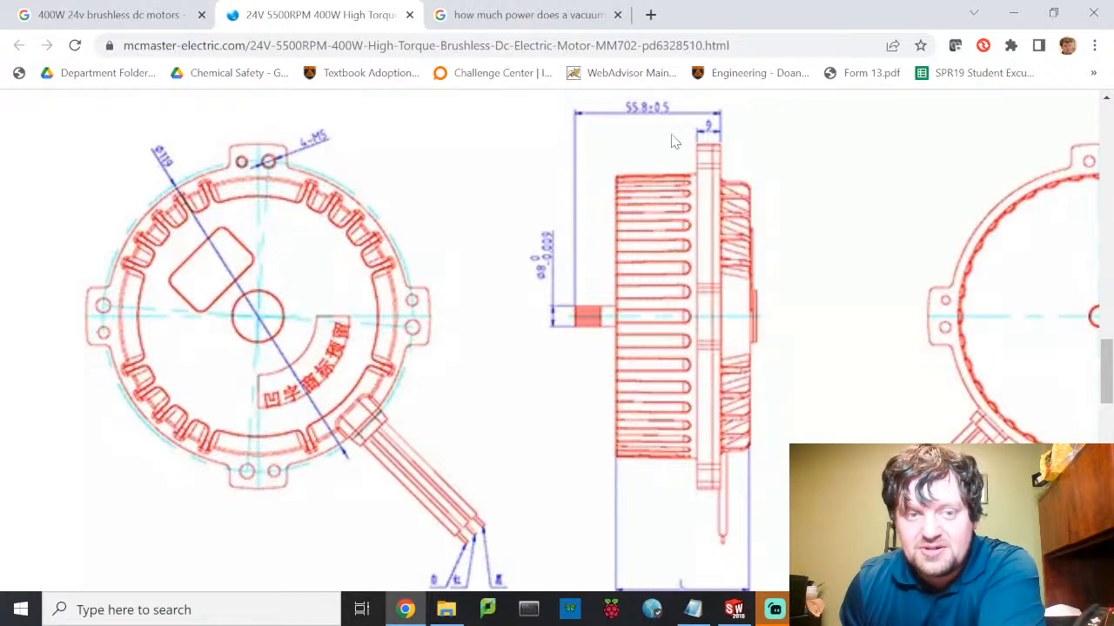
click(736, 610)
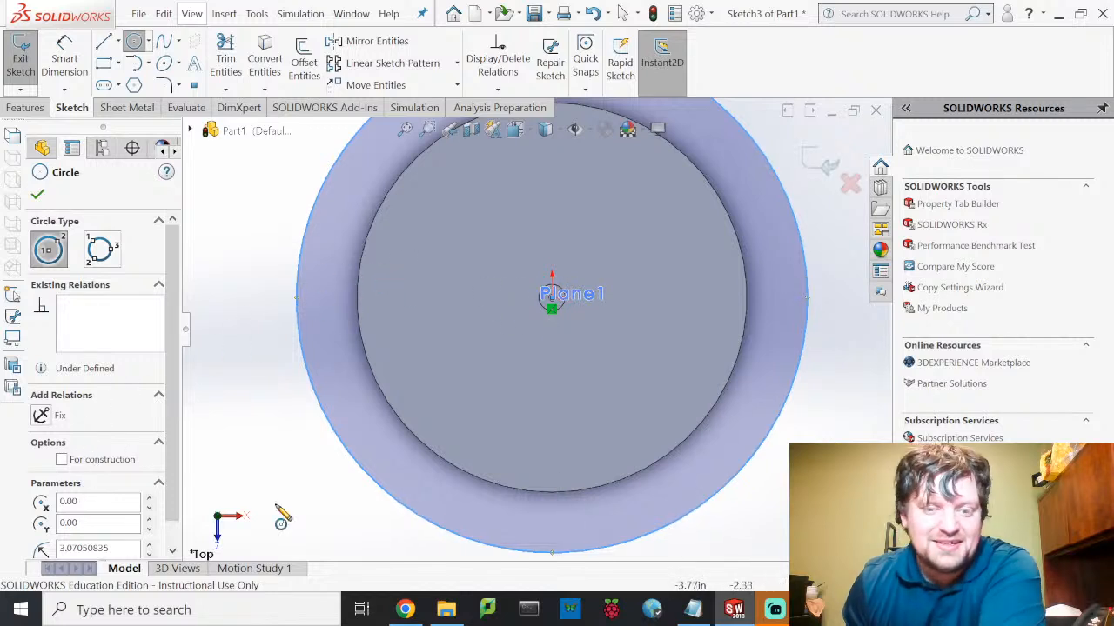
Step: Switch to the Calculator and convert the 119 mm flange diameter to inches by dividing by 25.4
key(alt+Tab)
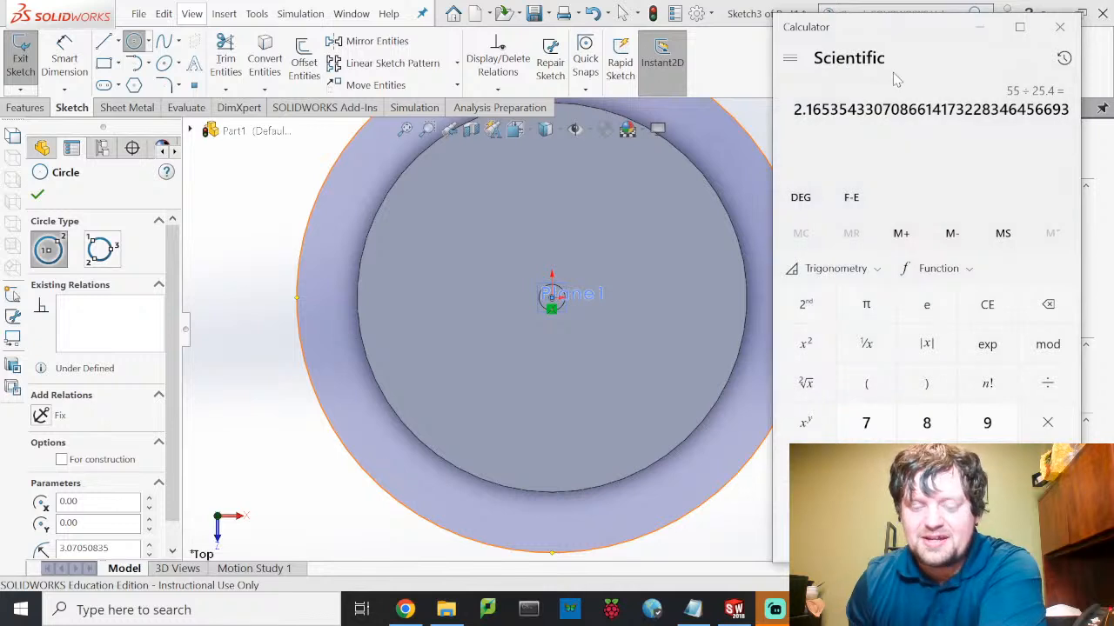
text(119)
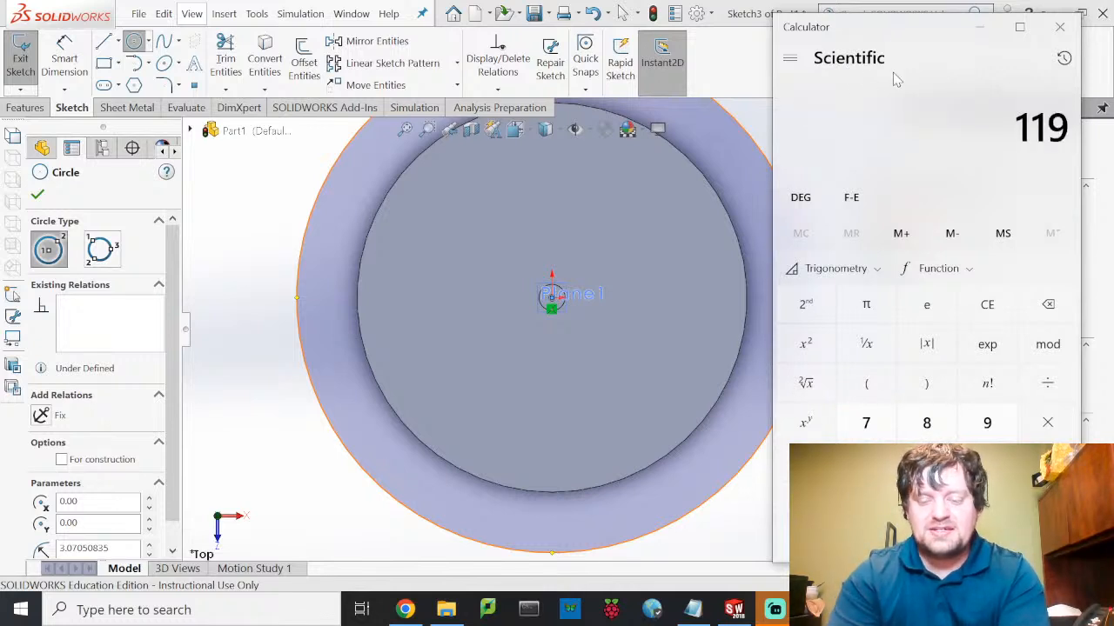
text(/25)
text(.4)
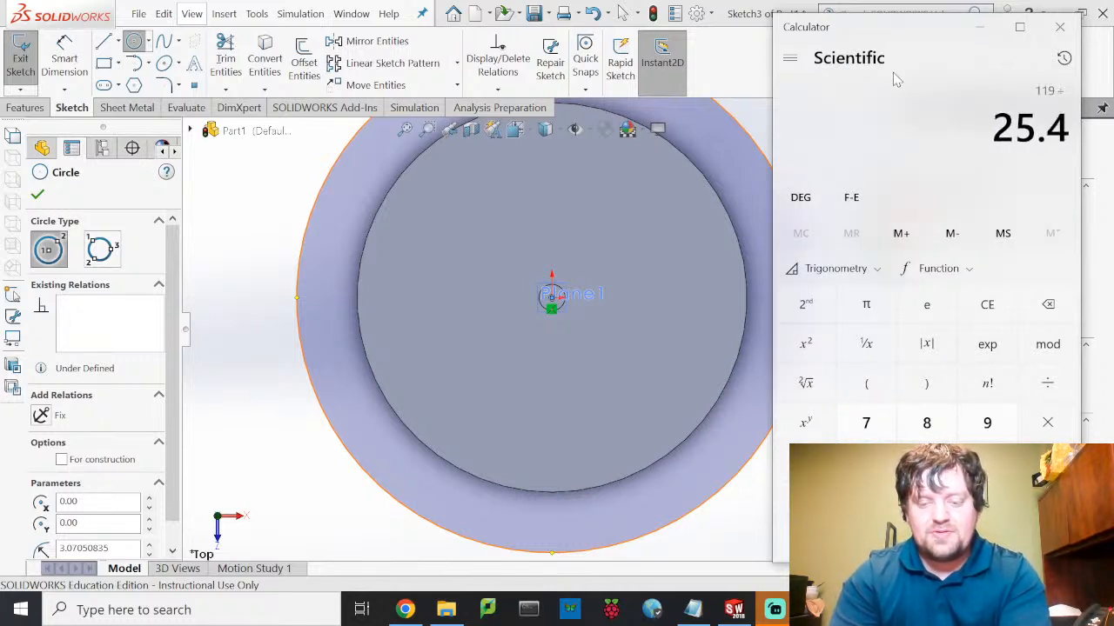
key(Return)
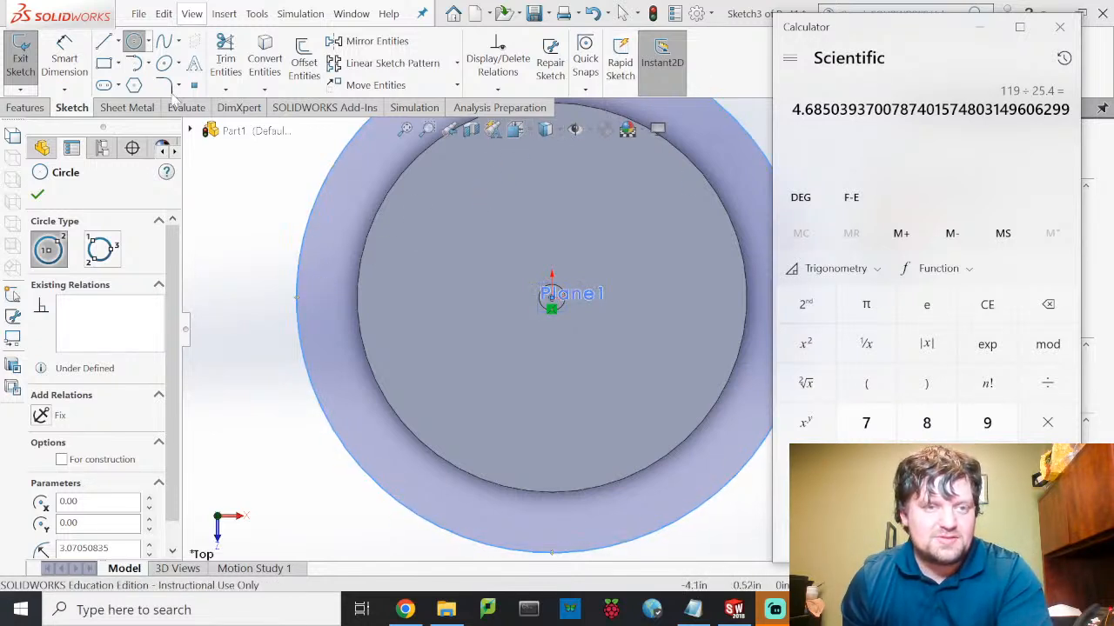
Step: Back in SOLIDWORKS, dimension the flange circle's diameter to 4.685 in and exit the sketch
click(75, 46)
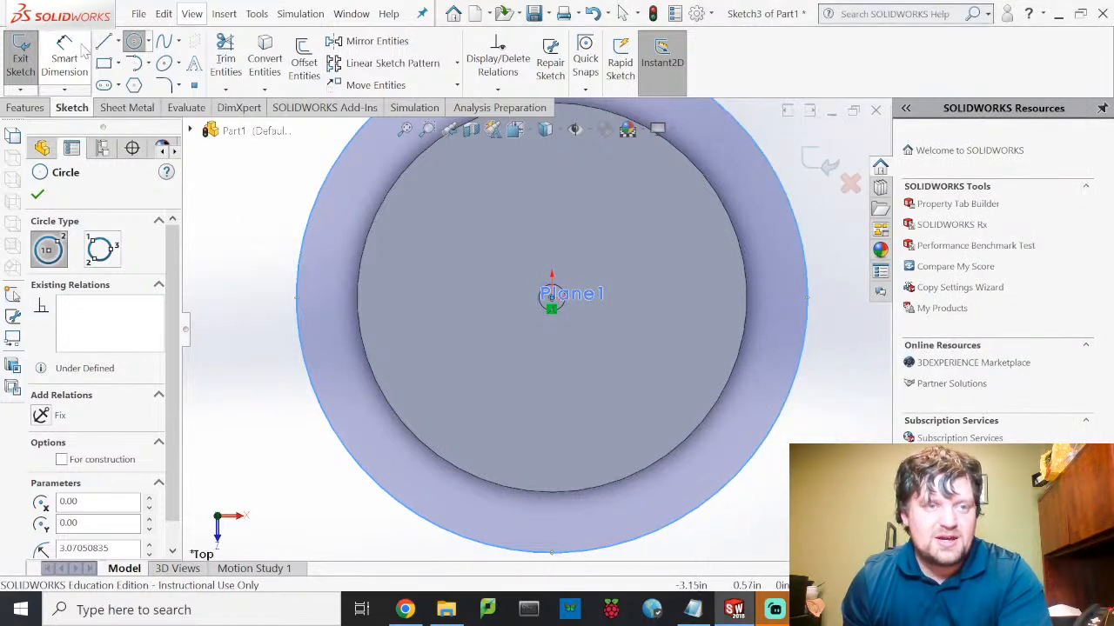
click(54, 53)
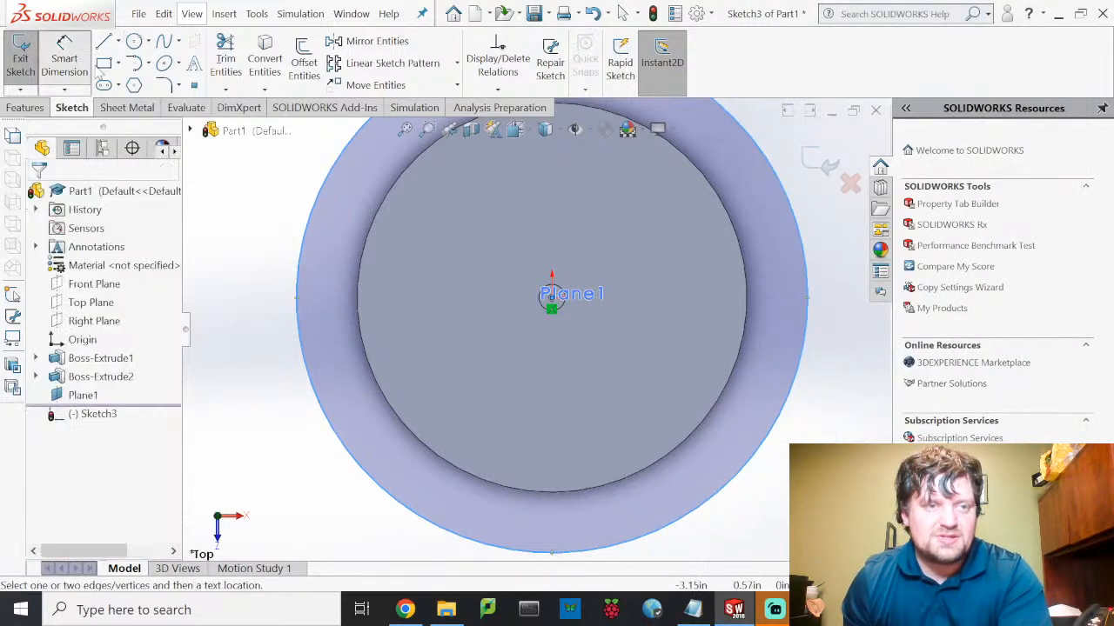
click(298, 241)
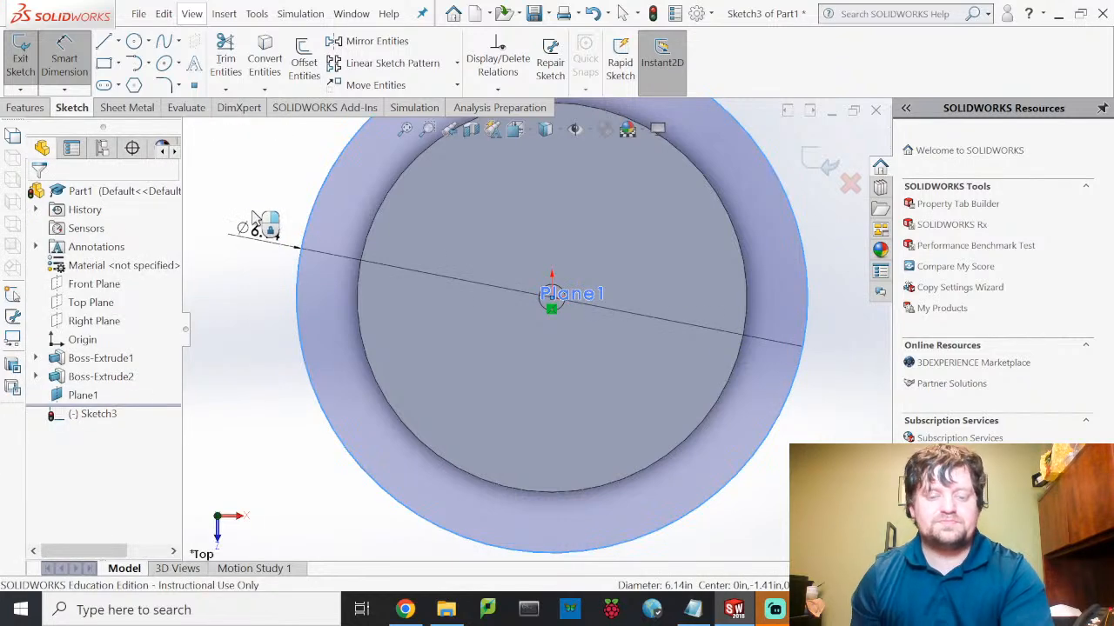
click(250, 222)
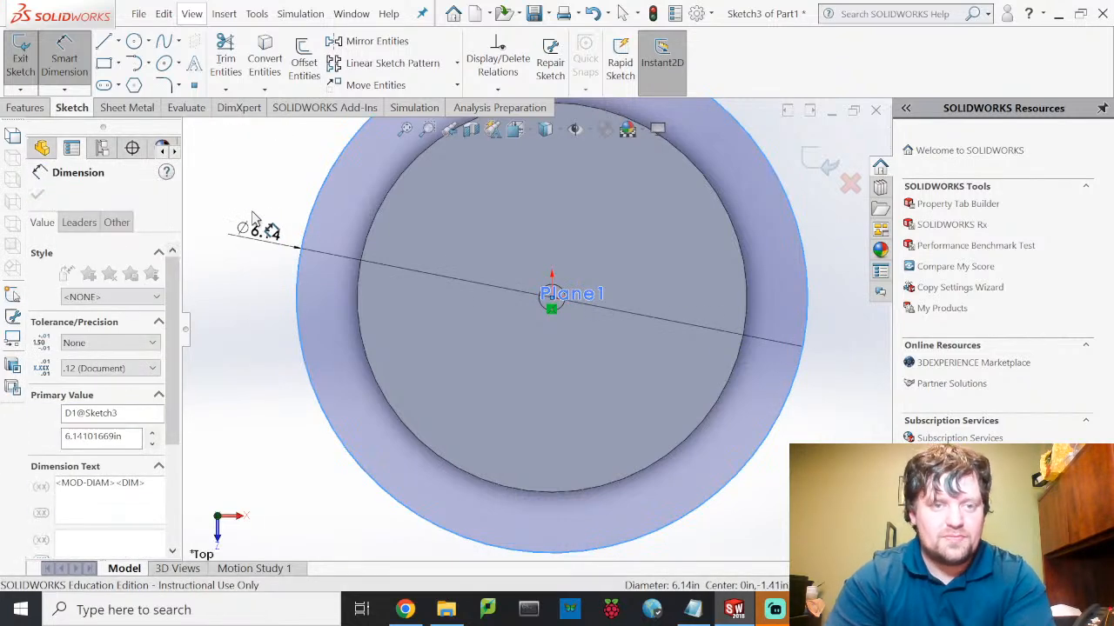
text(4.685)
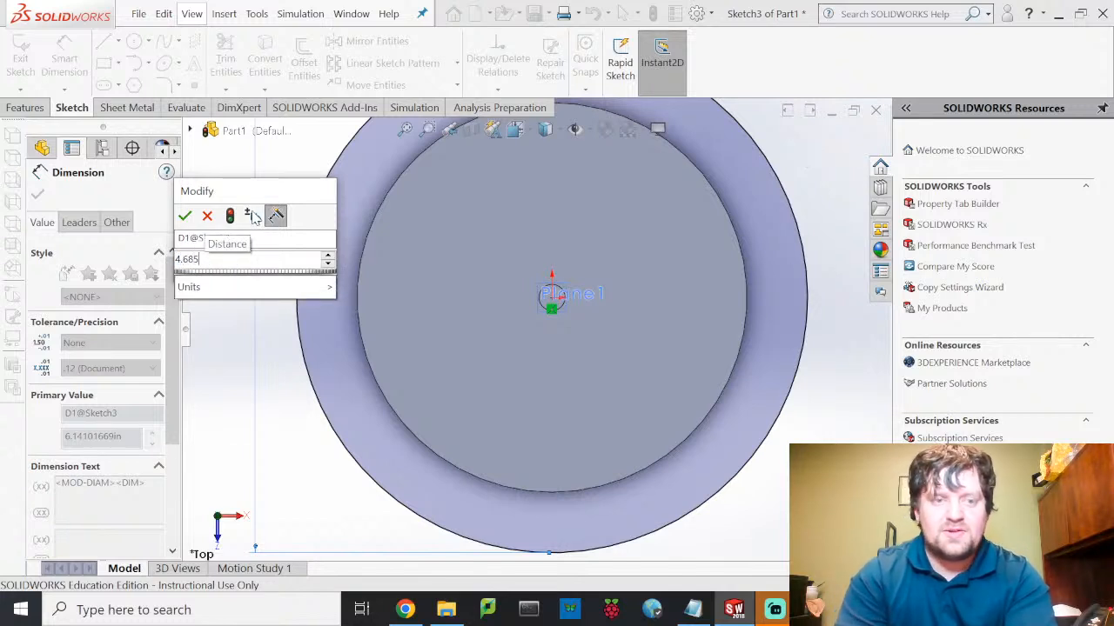
click(207, 216)
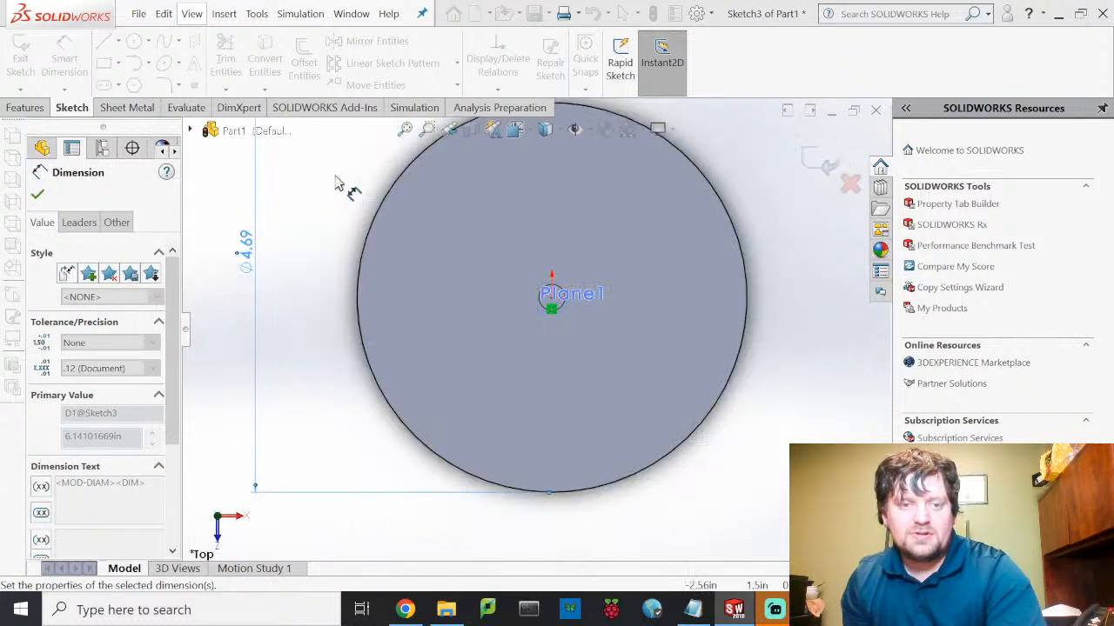
click(38, 196)
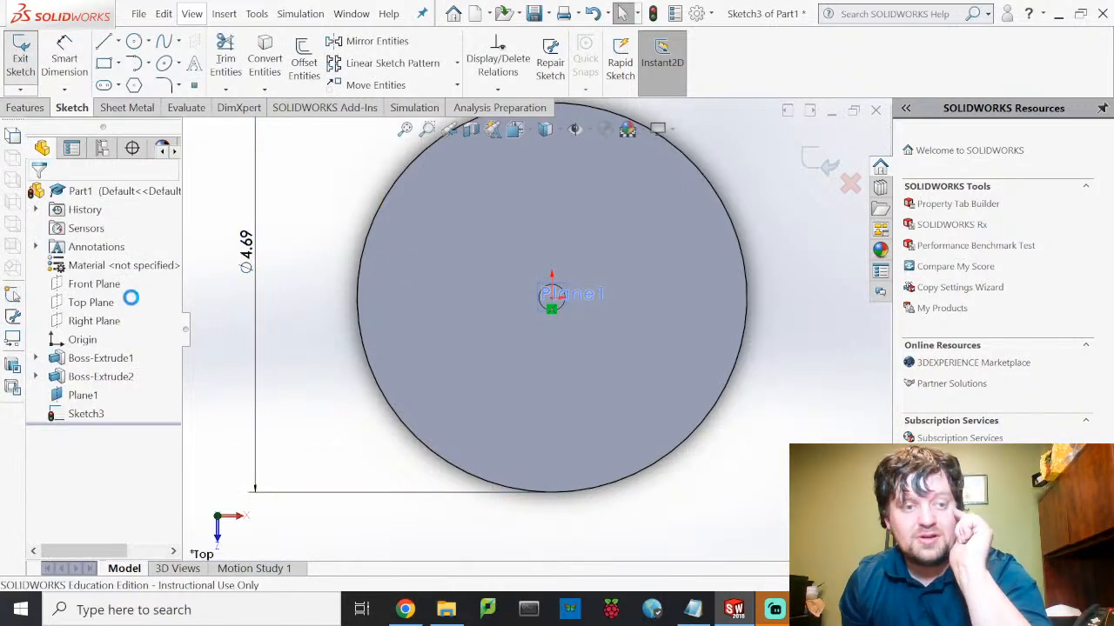
click(20, 57)
Step: Edit the sketch of the first extrusion, the motor body, and set its circle's diameter to 3.685 in
click(85, 413)
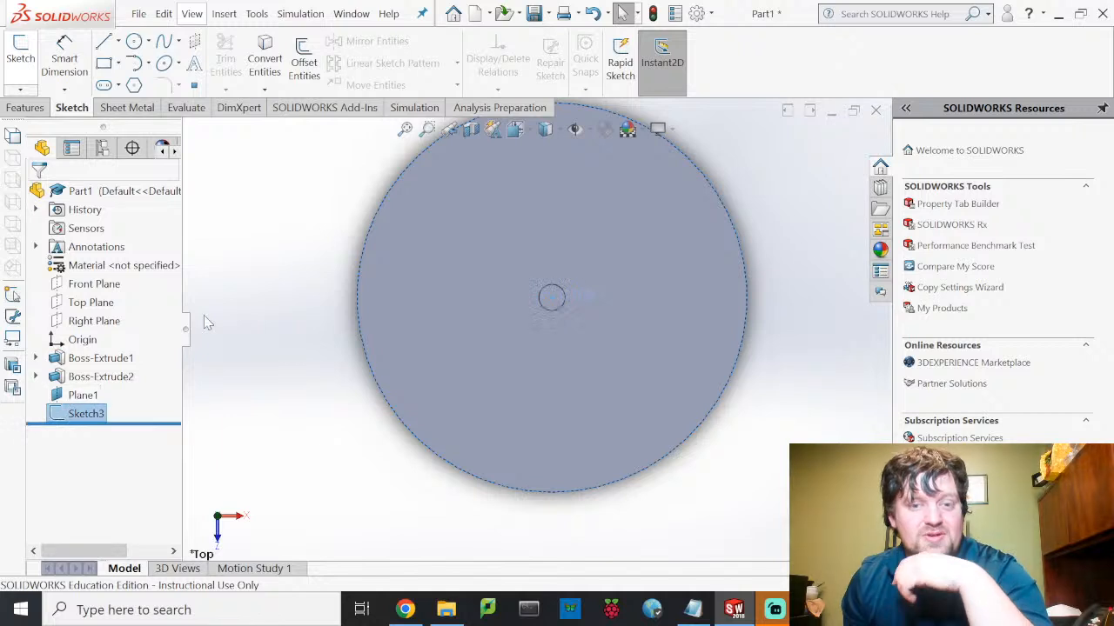
click(36, 358)
click(94, 376)
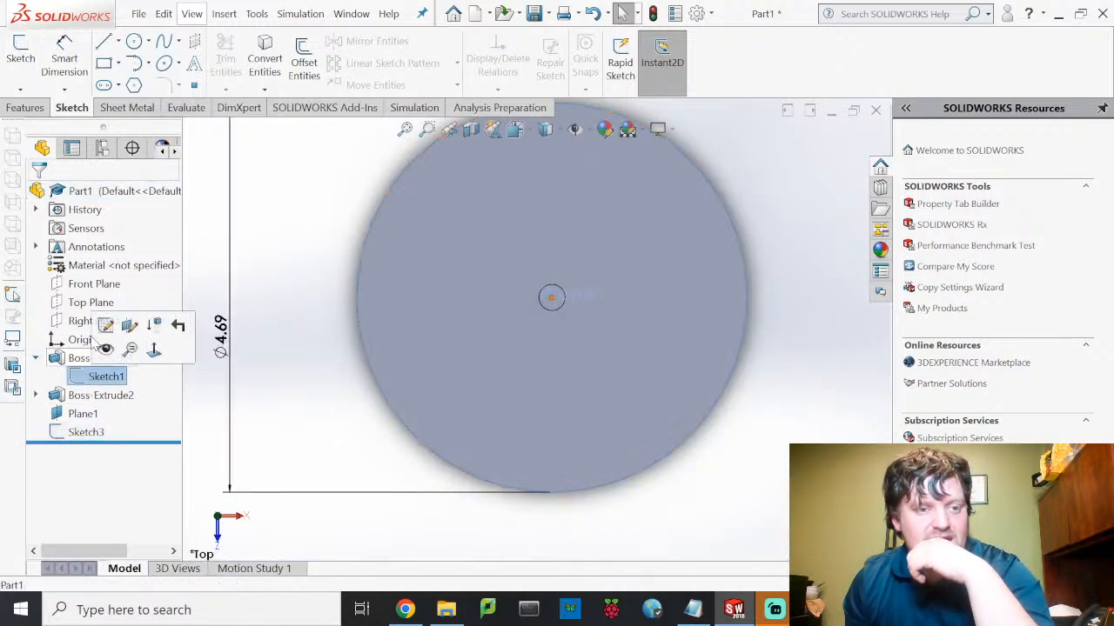
click(130, 323)
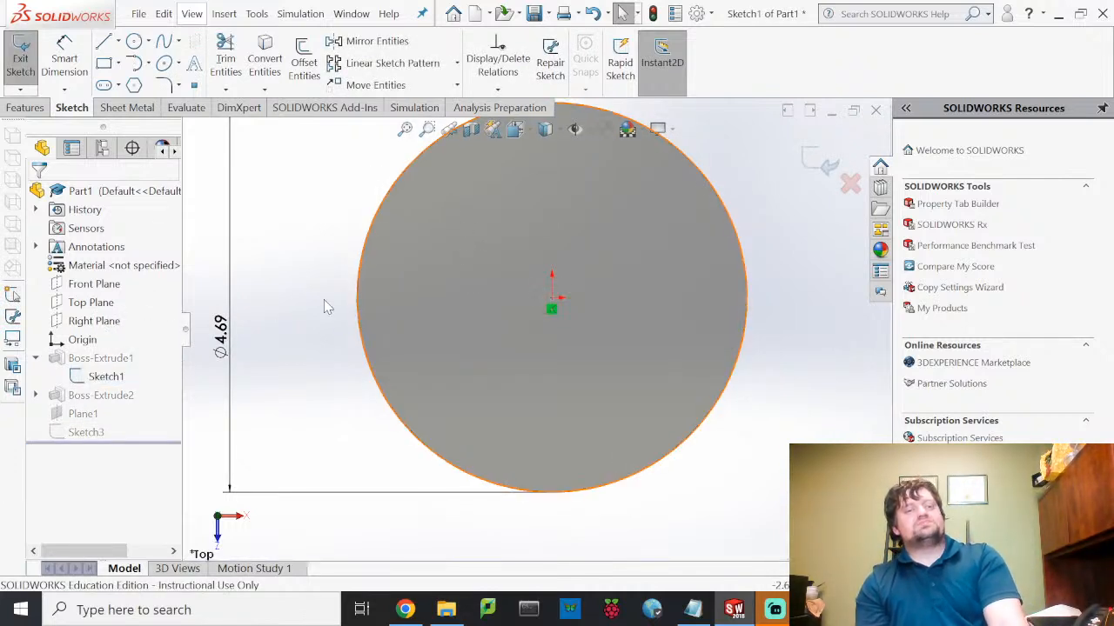
click(233, 350)
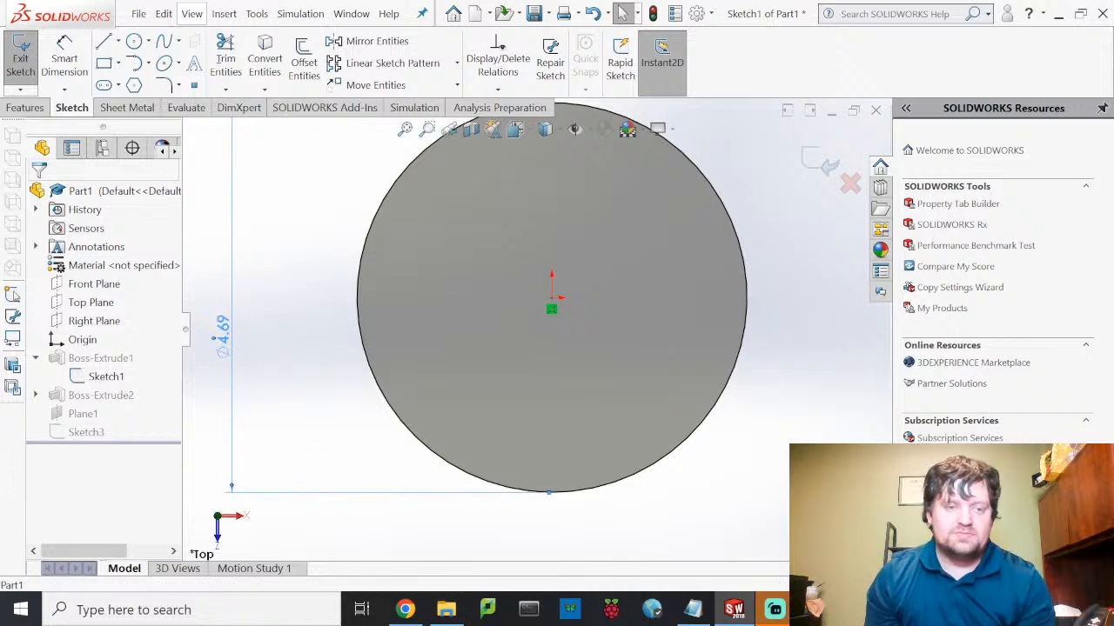
double_click(225, 351)
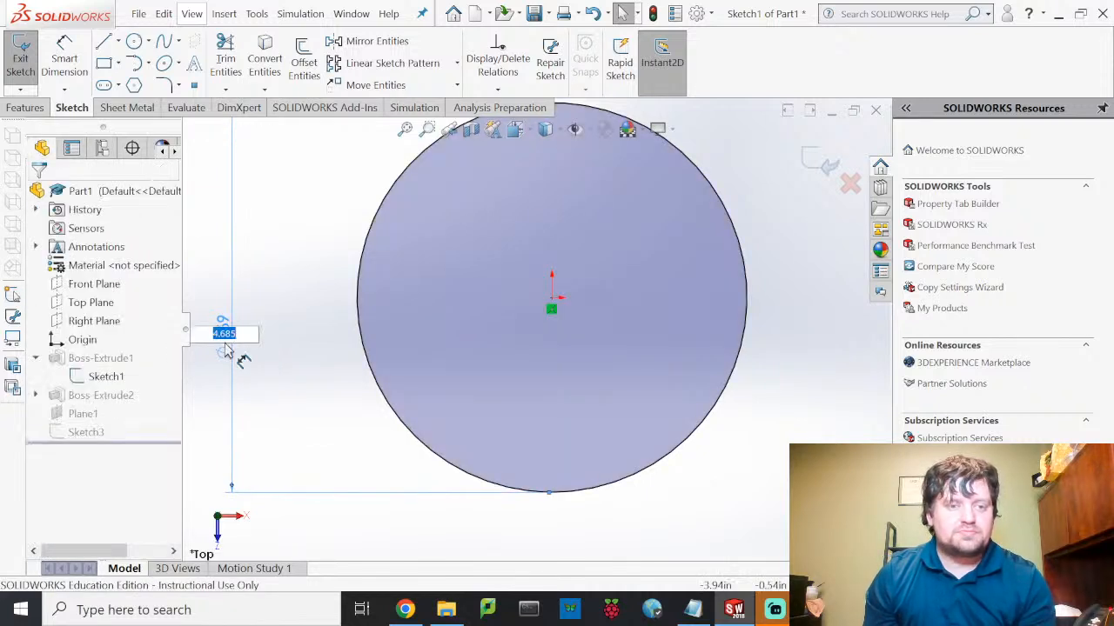
click(219, 337)
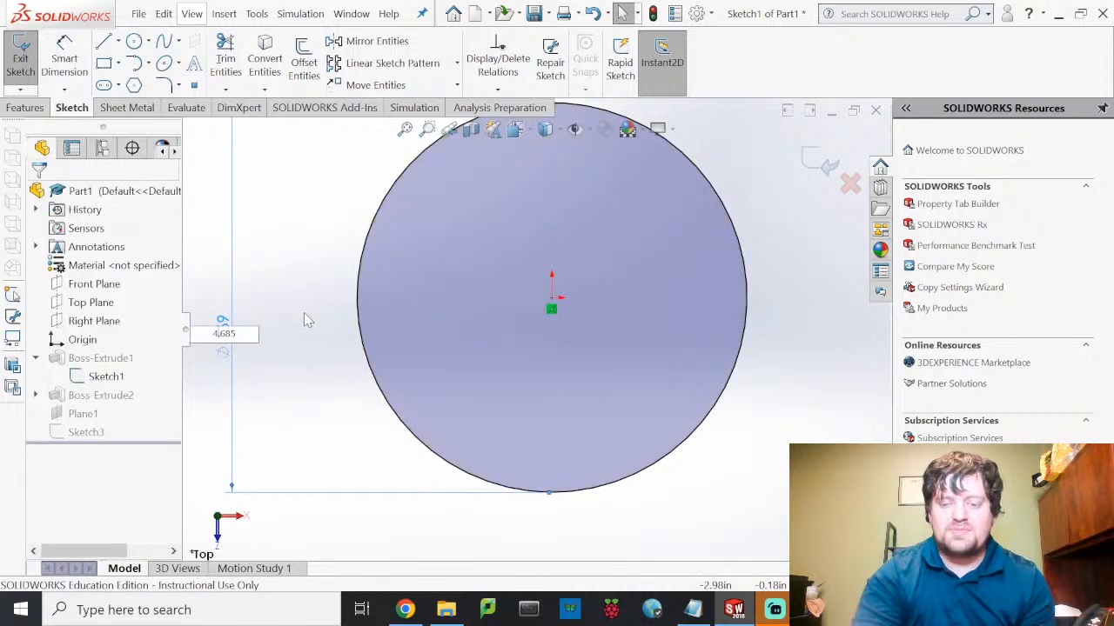
key(BackSpace)
text(3)
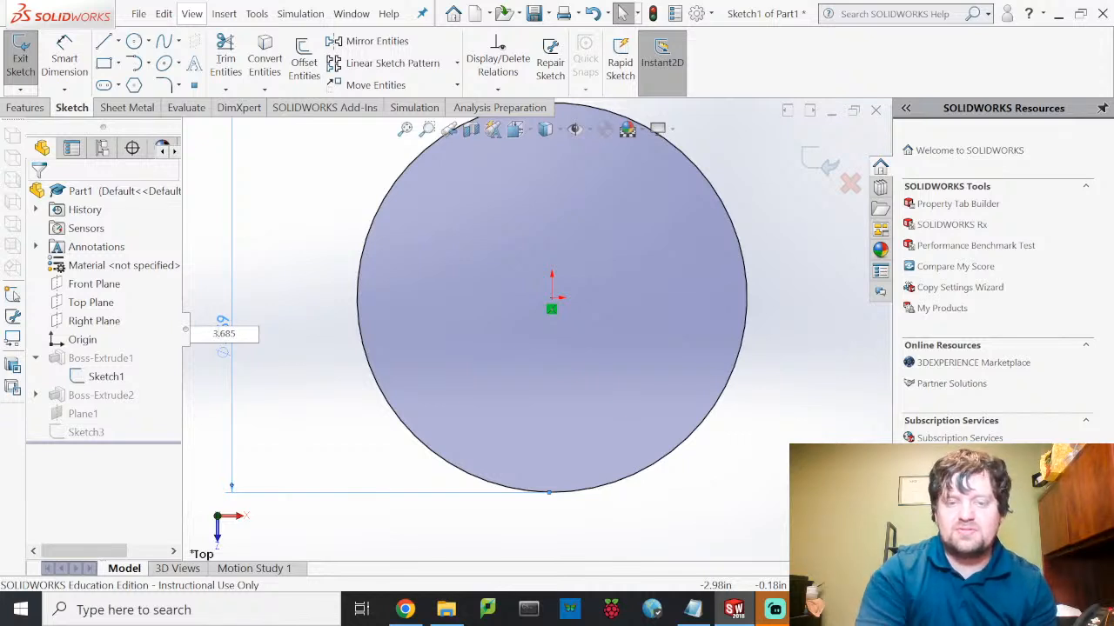
key(Return)
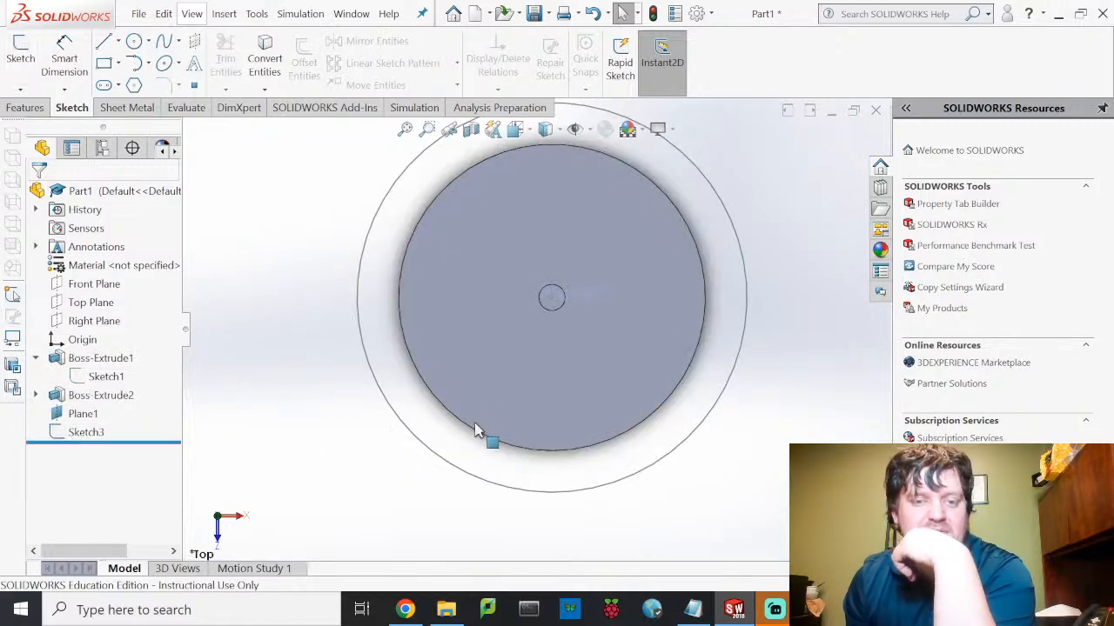
Step: Start an Extruded Boss from the flange circle and convert the 9 mm flange thickness to inches in the Calculator
middle_drag(543, 416, 571, 243)
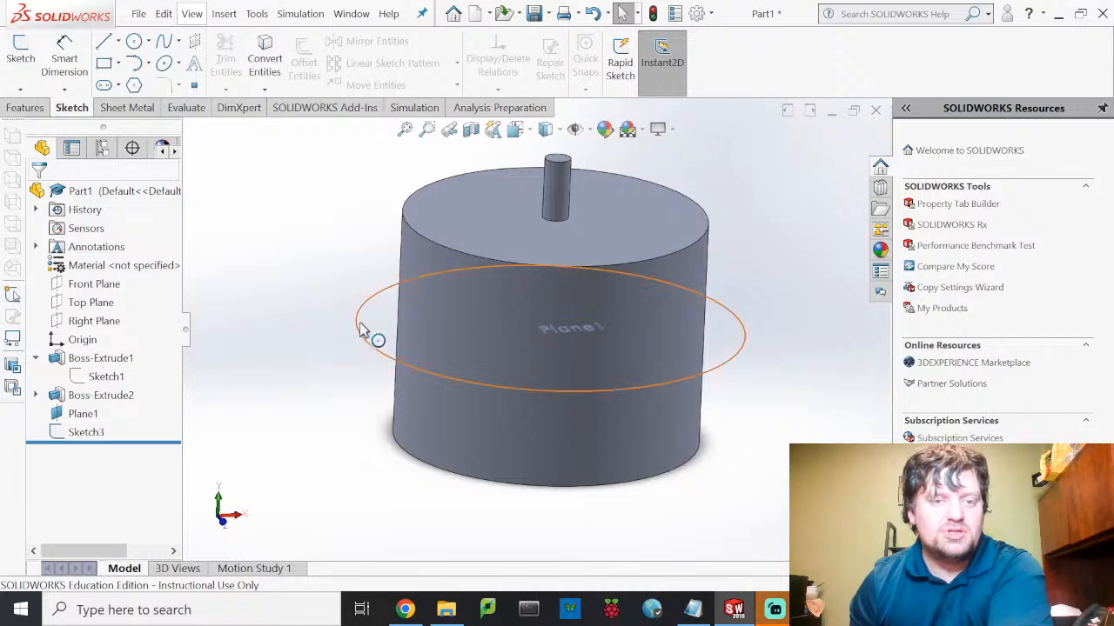
click(19, 106)
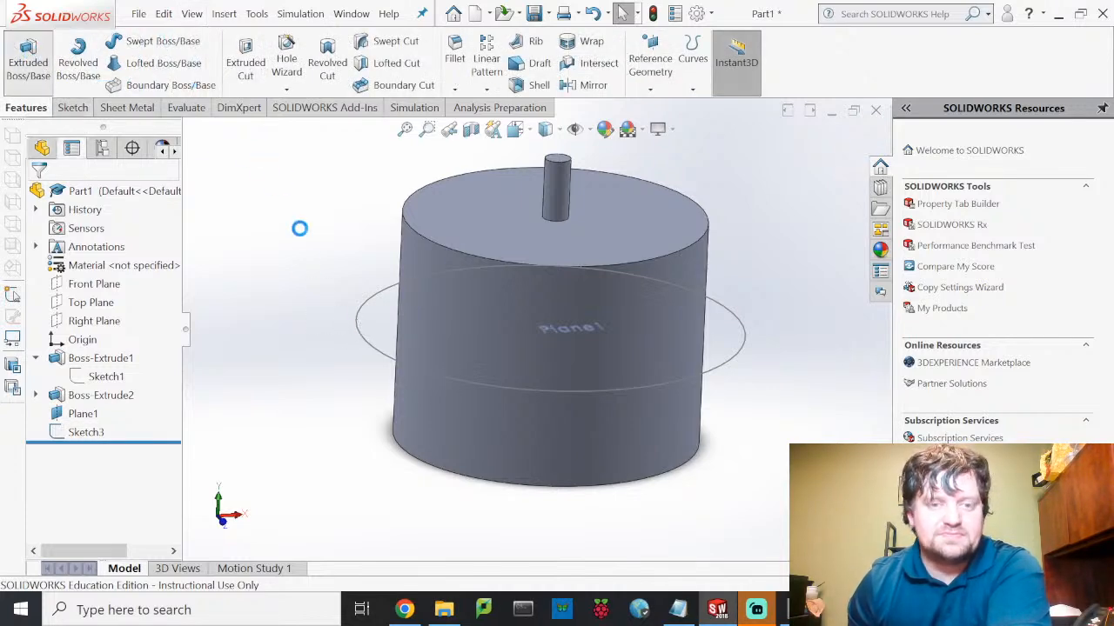
click(360, 330)
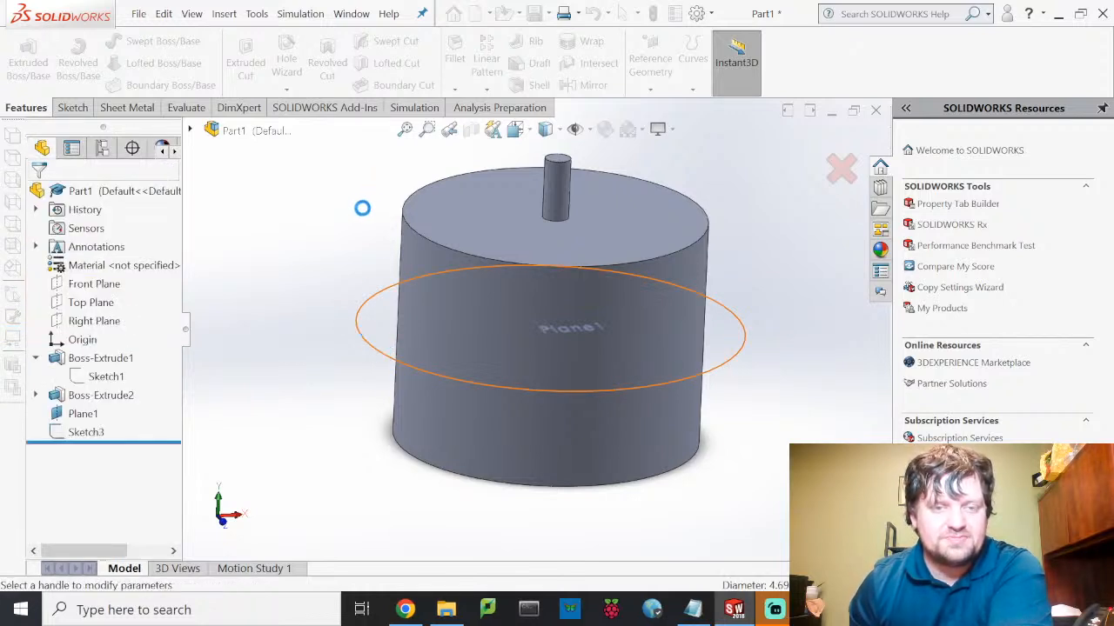
key(alt+Tab)
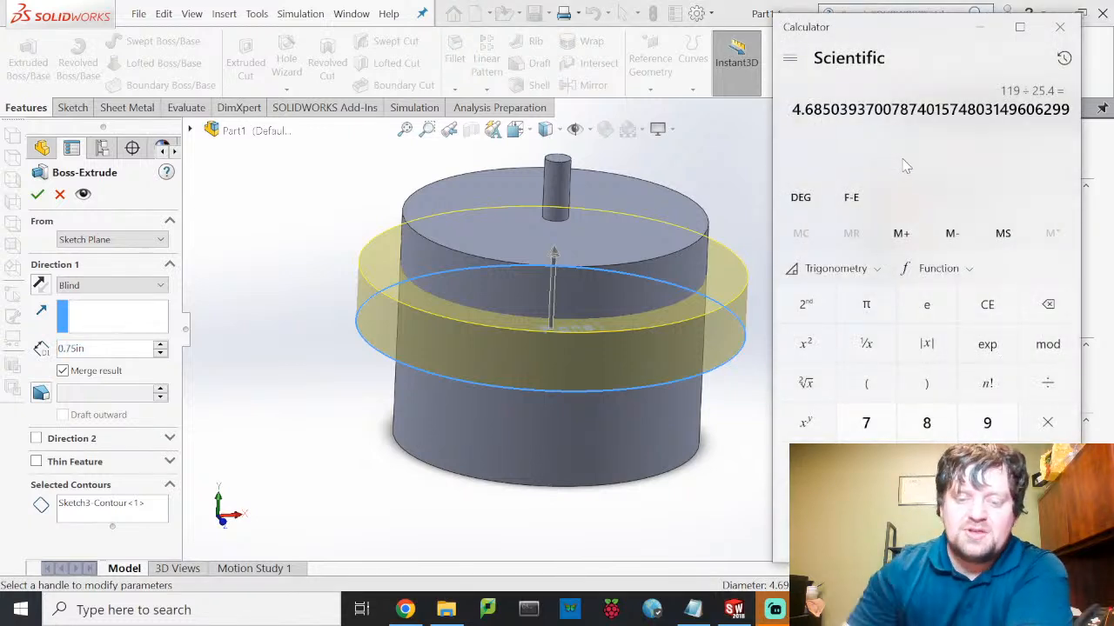
text(9/2)
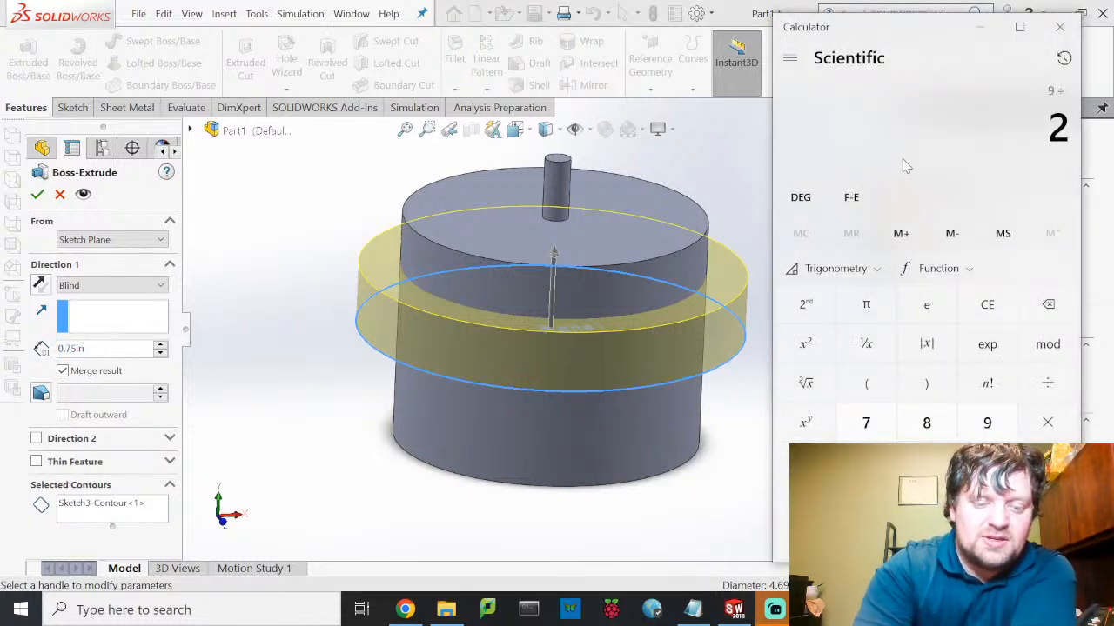
text(5.4)
key(Return)
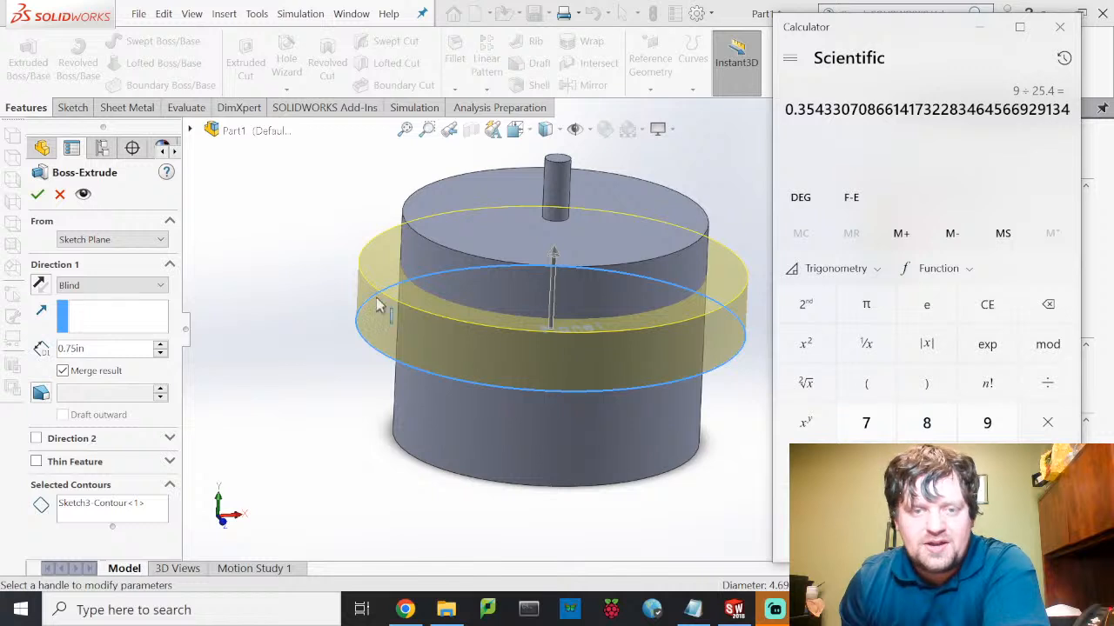
Step: Back in SOLIDWORKS, set the flange's blind extrusion depth to 0.354 in and create the boss, merged with the body
click(98, 358)
click(110, 351)
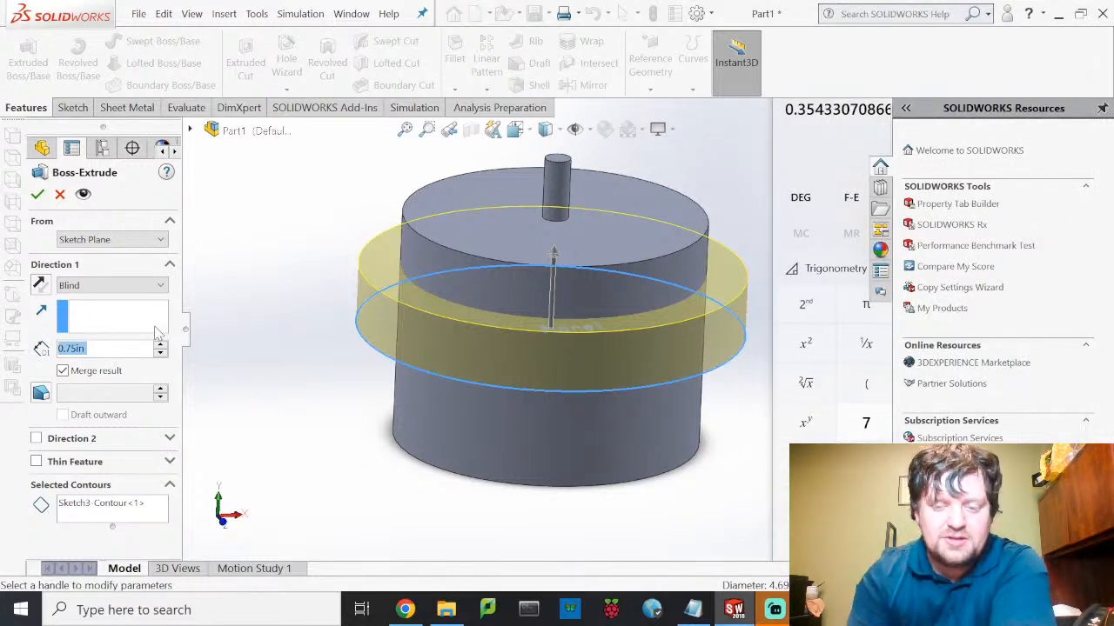
text(0.35)
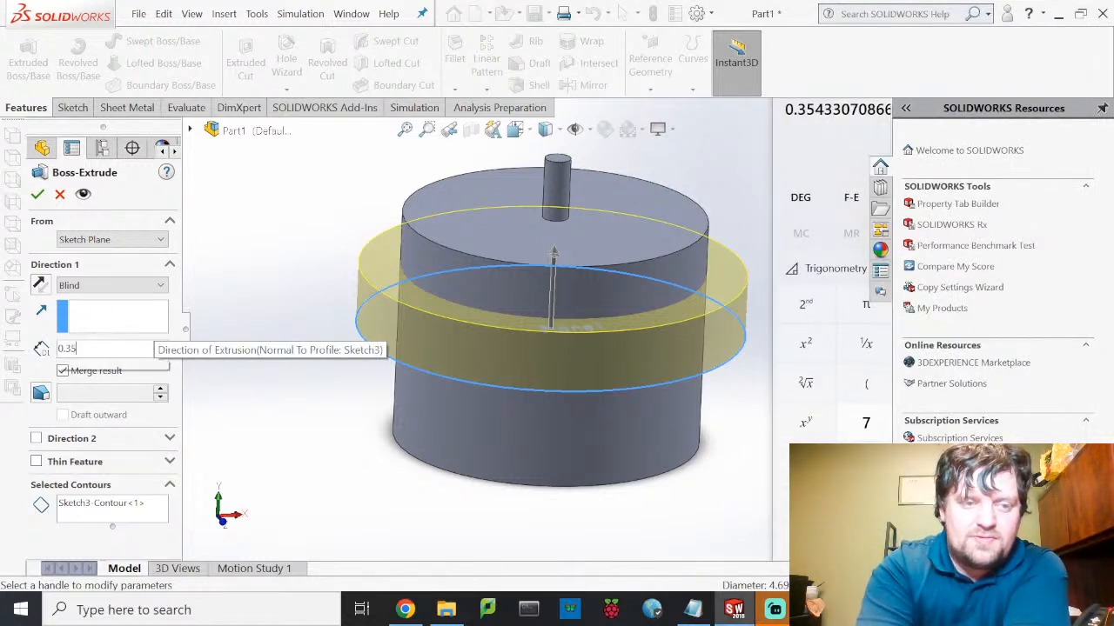
text(4)
key(Return)
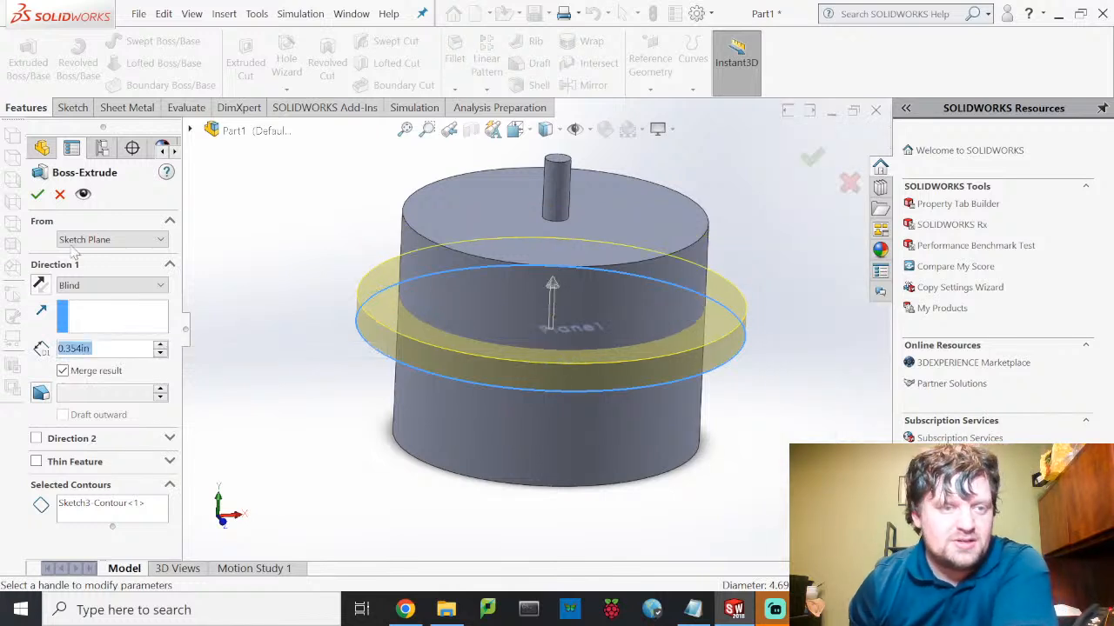
click(37, 195)
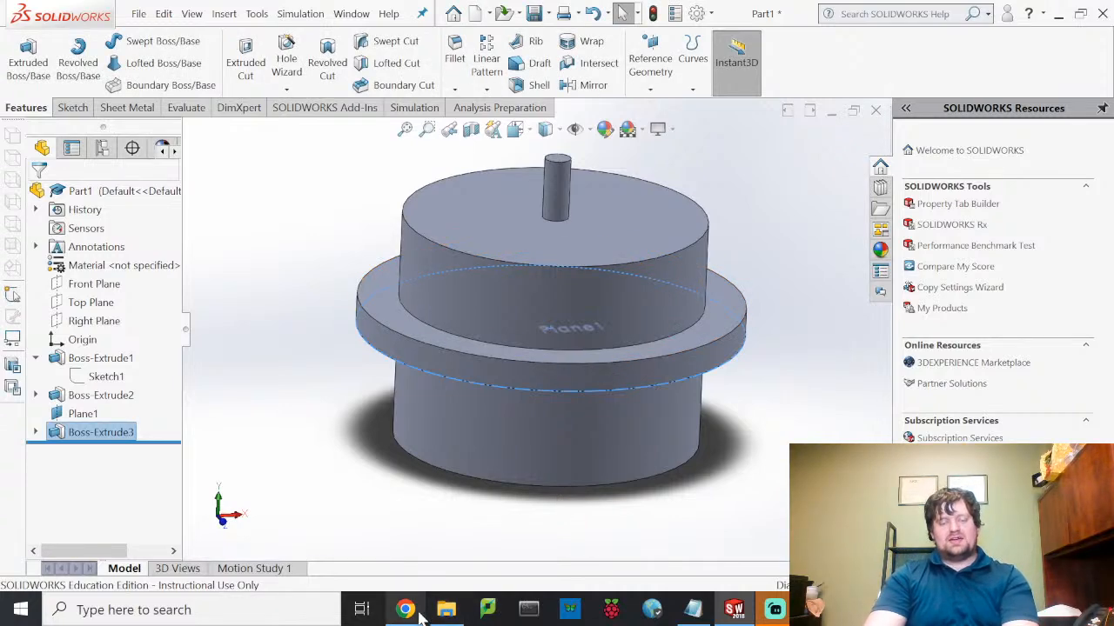
Step: Switch to the browser, examine the flange and mounting tabs on the motor's outline drawing, and return to SOLIDWORKS
mouse_move(405, 614)
click(483, 543)
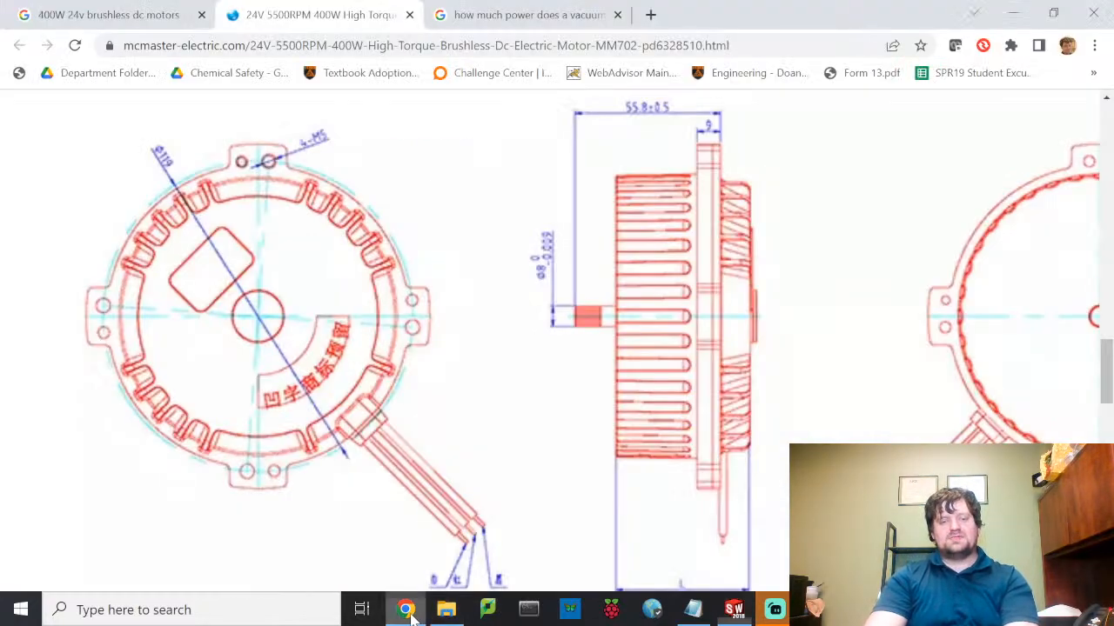
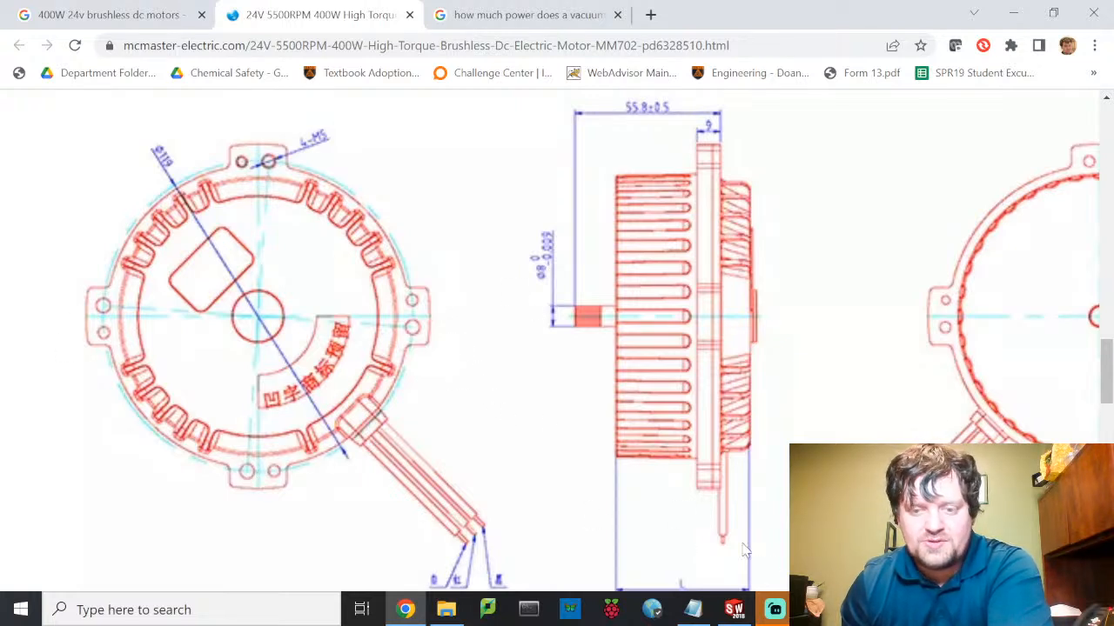
click(733, 609)
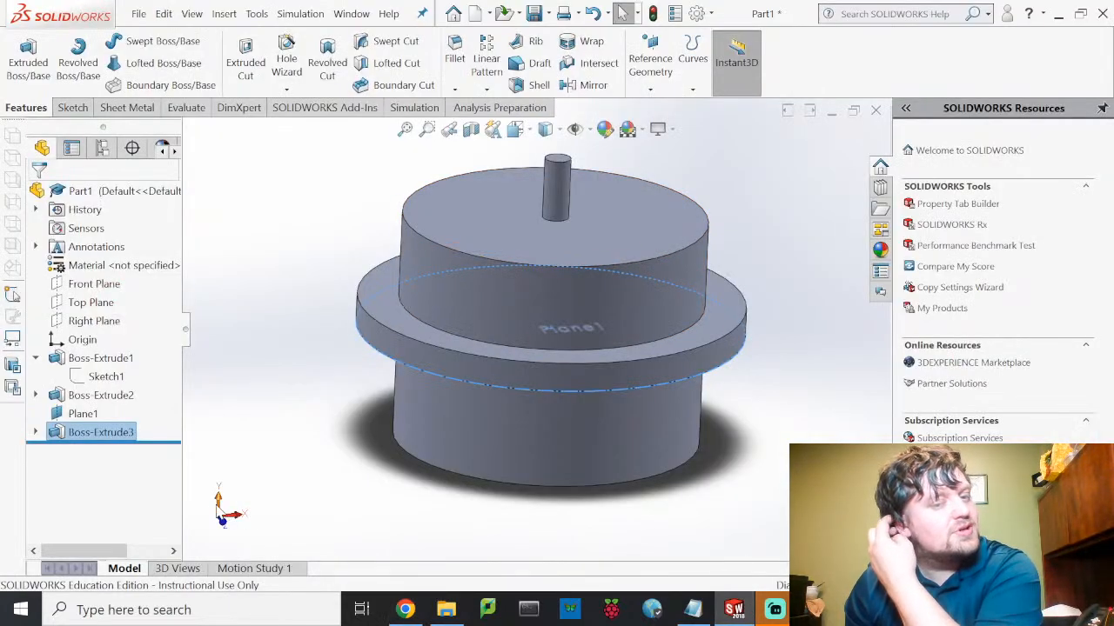
Step: In a top view, start a sketch on the flange's upper face and draw a hole circle of about 0.11 in radius between body and flange edge
click(217, 505)
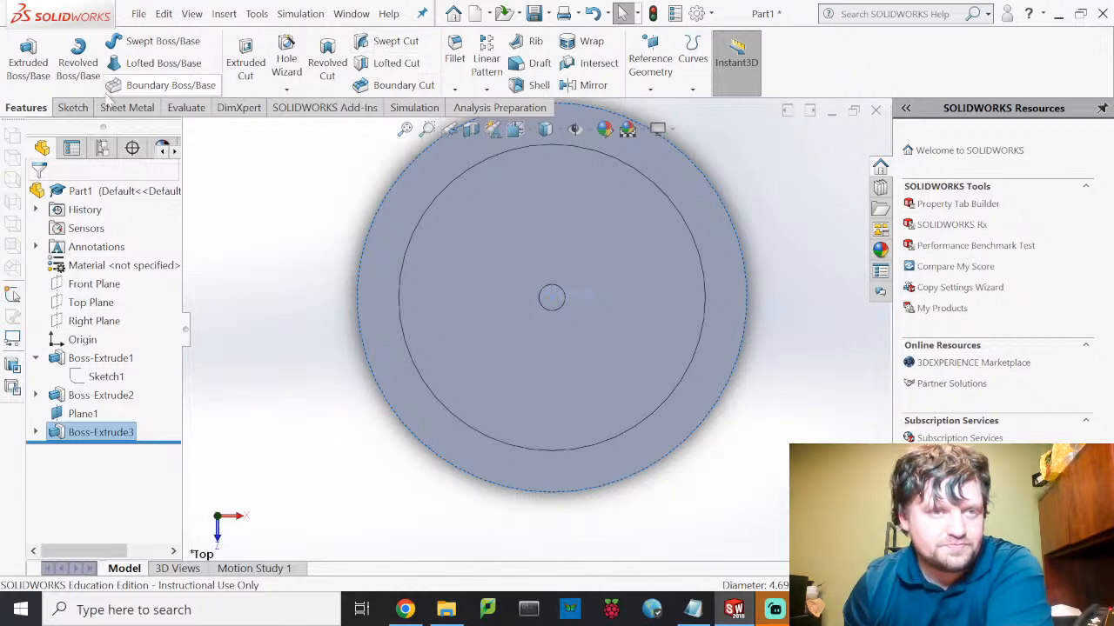
click(72, 107)
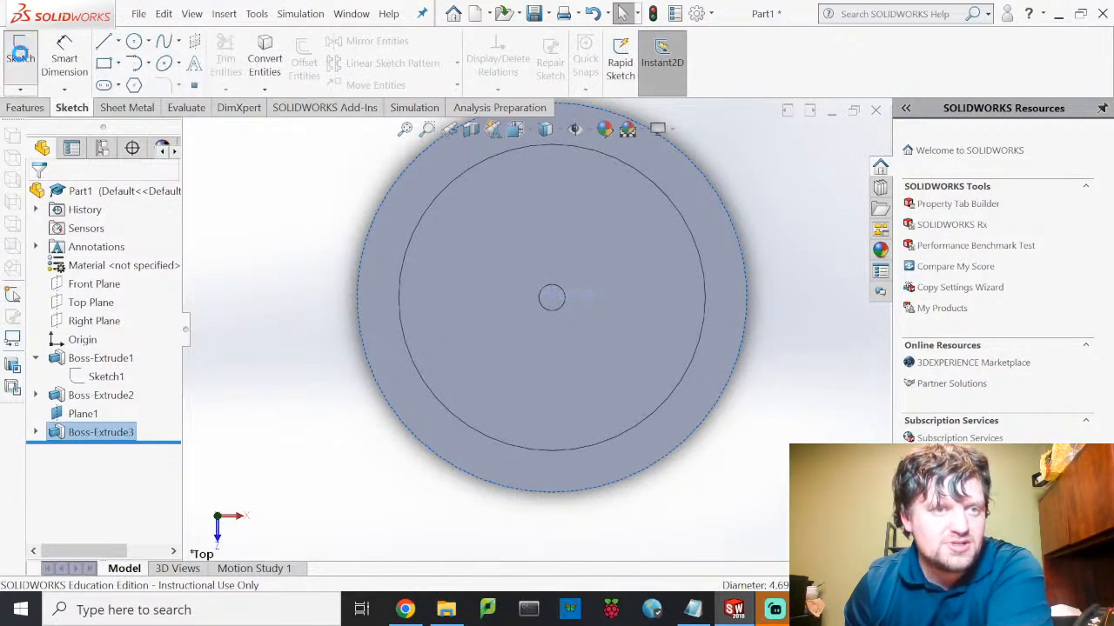
click(20, 54)
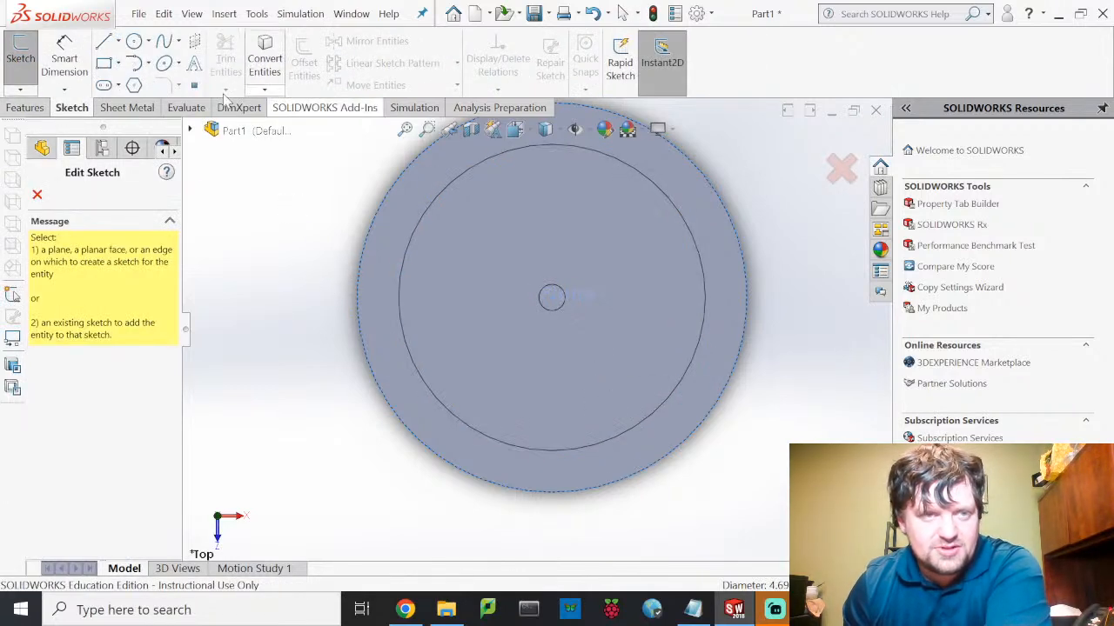
click(371, 275)
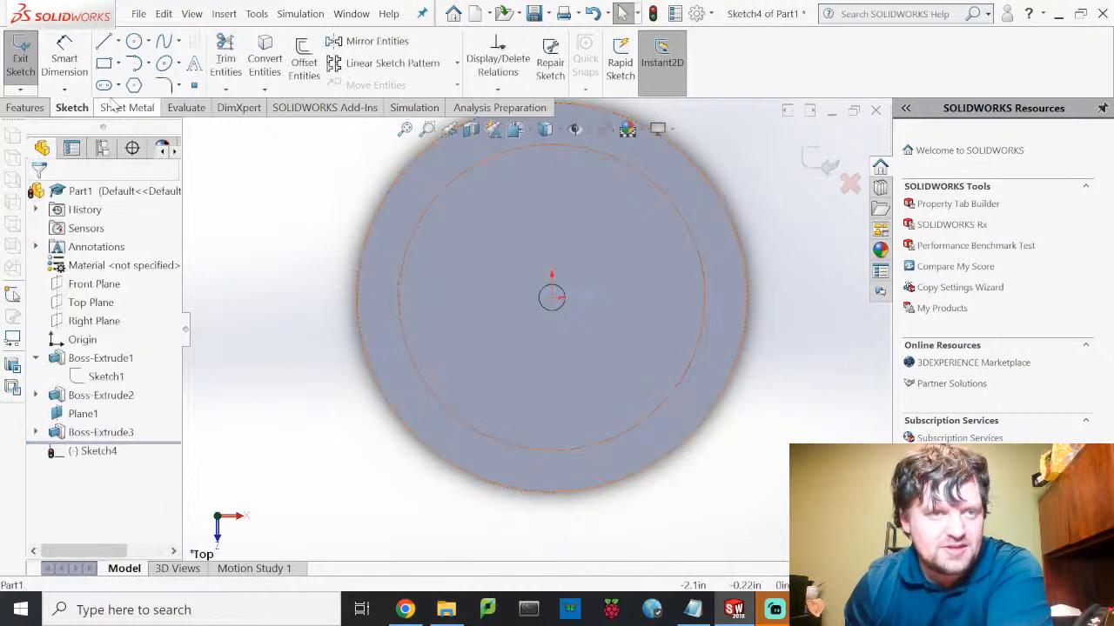
click(137, 46)
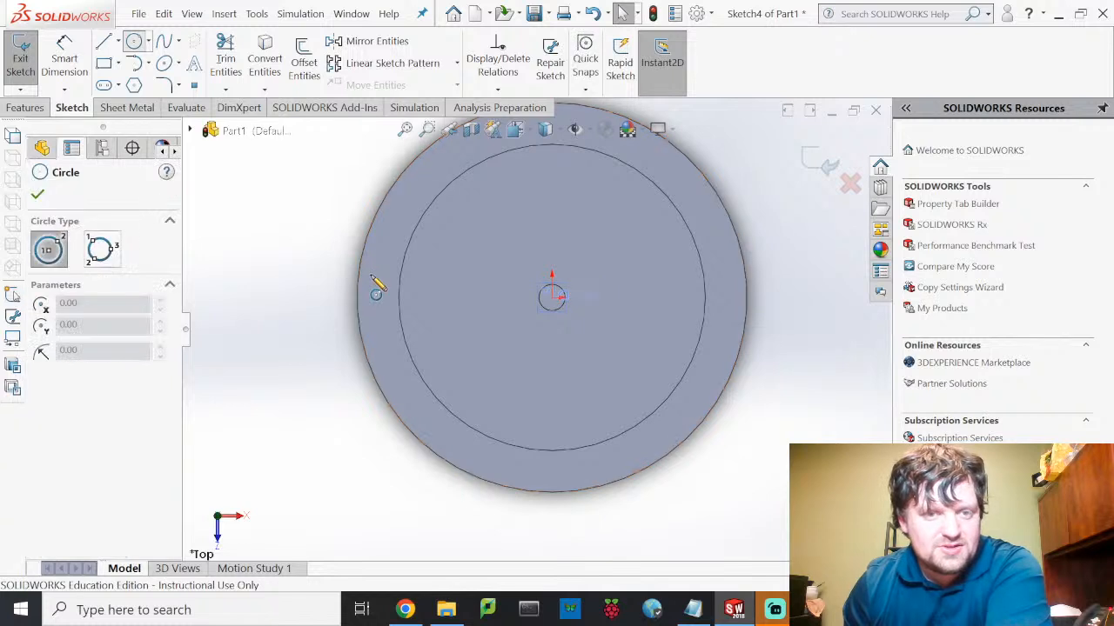
click(382, 273)
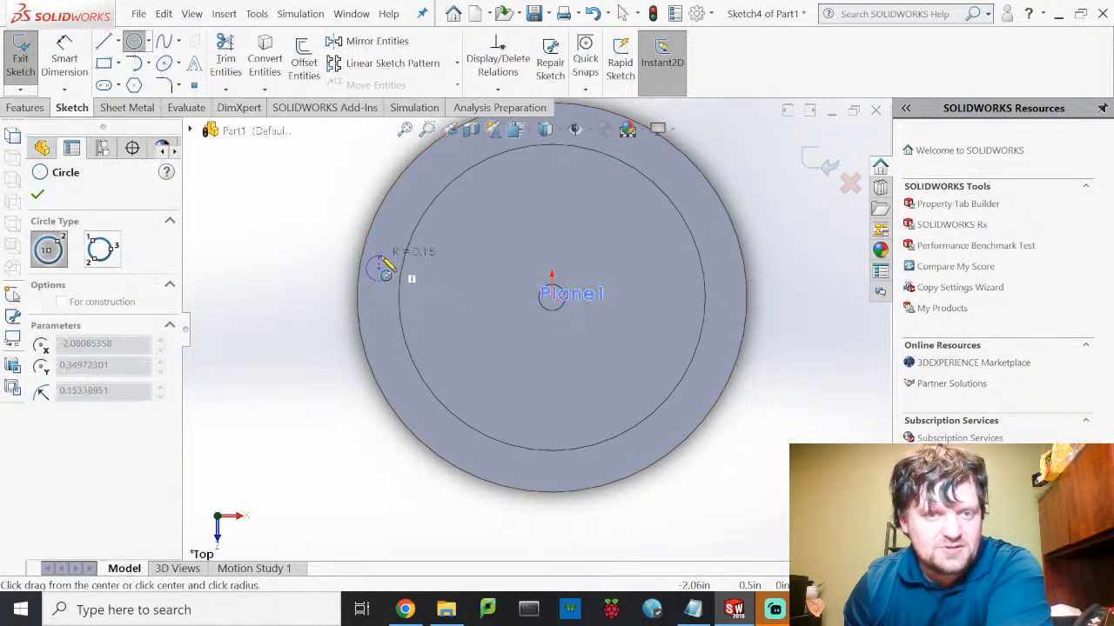
click(385, 266)
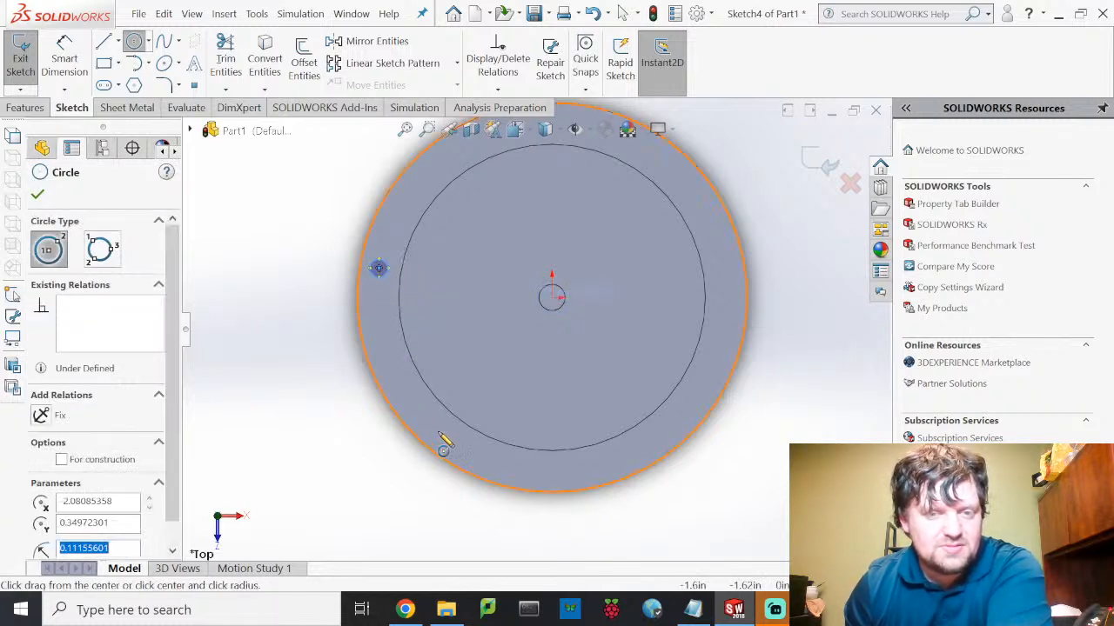
key(Escape)
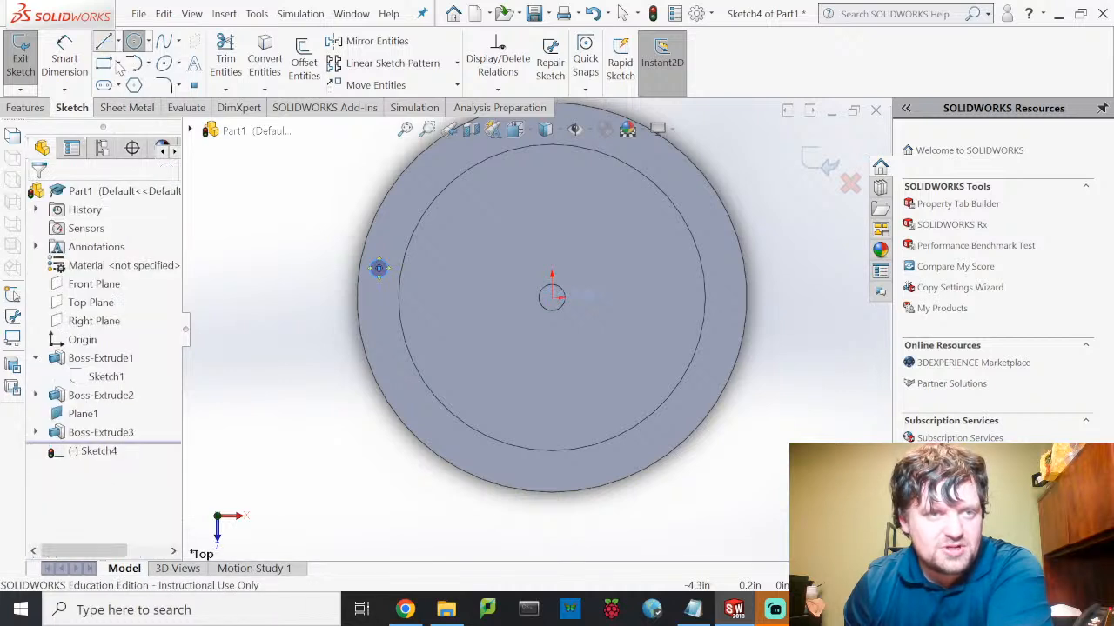
Step: Draw construction lines from the origin about 2.08 in horizontally, then vertically about 0.35 in to the hole circle's center
key(l)
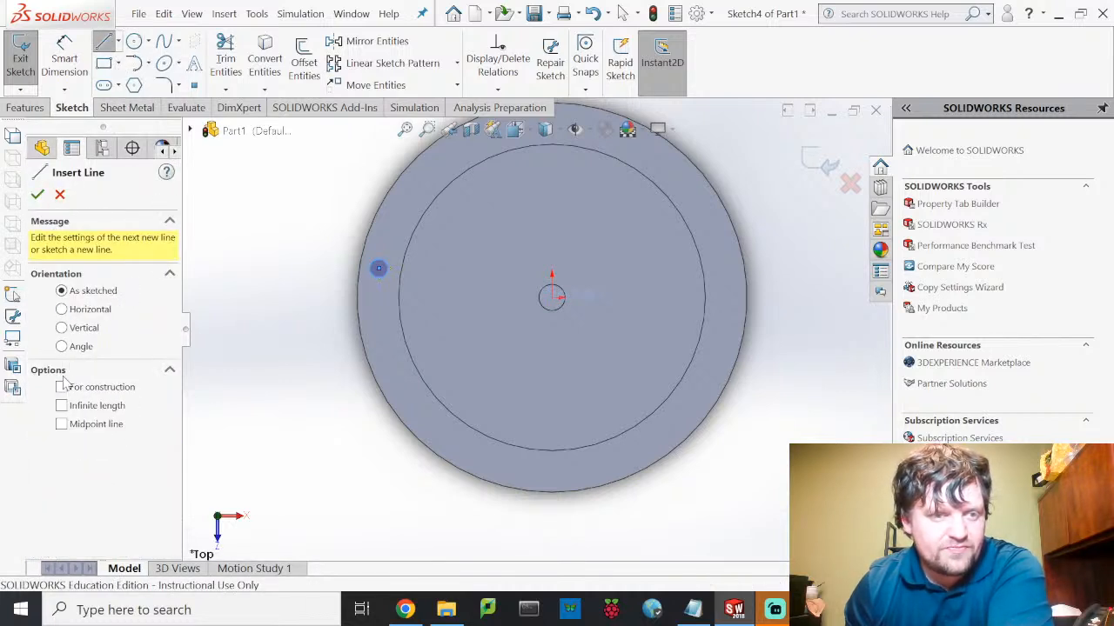
click(550, 296)
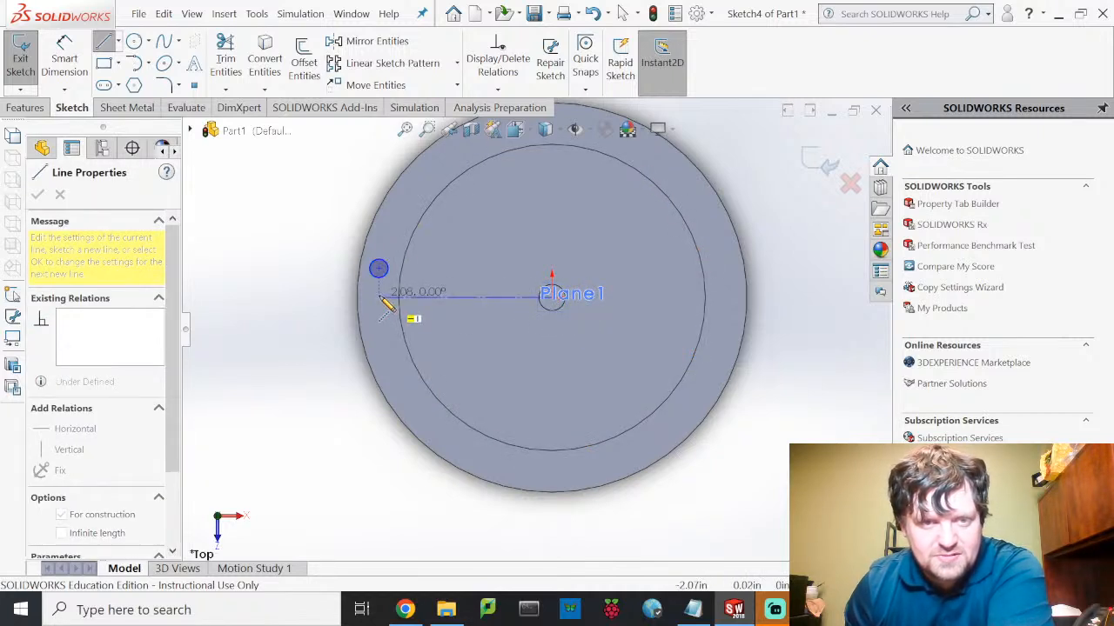
click(379, 297)
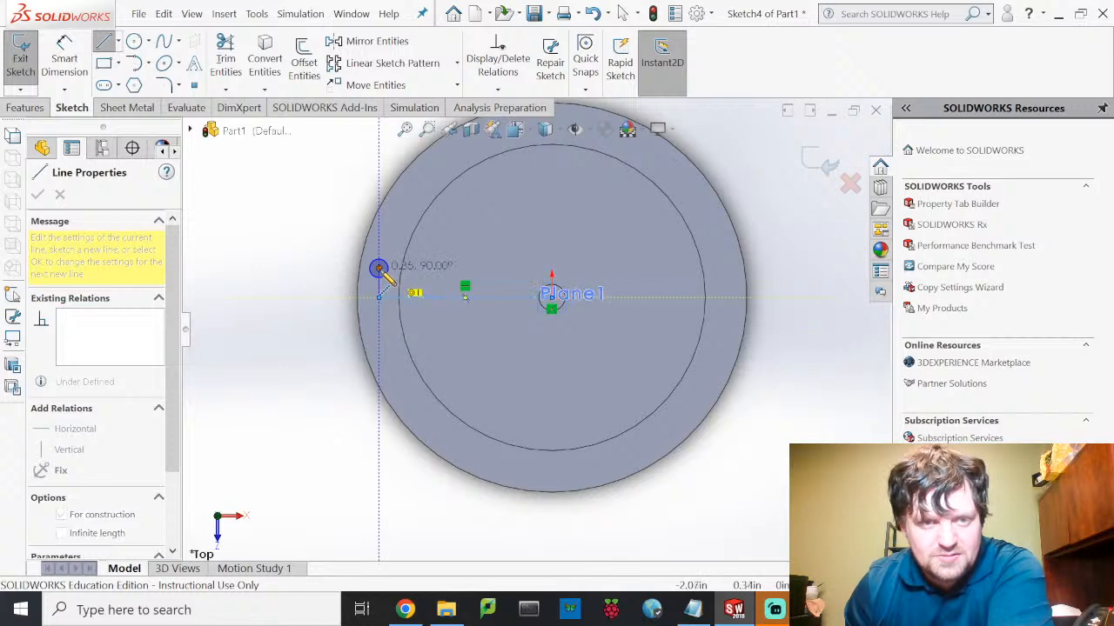
click(379, 268)
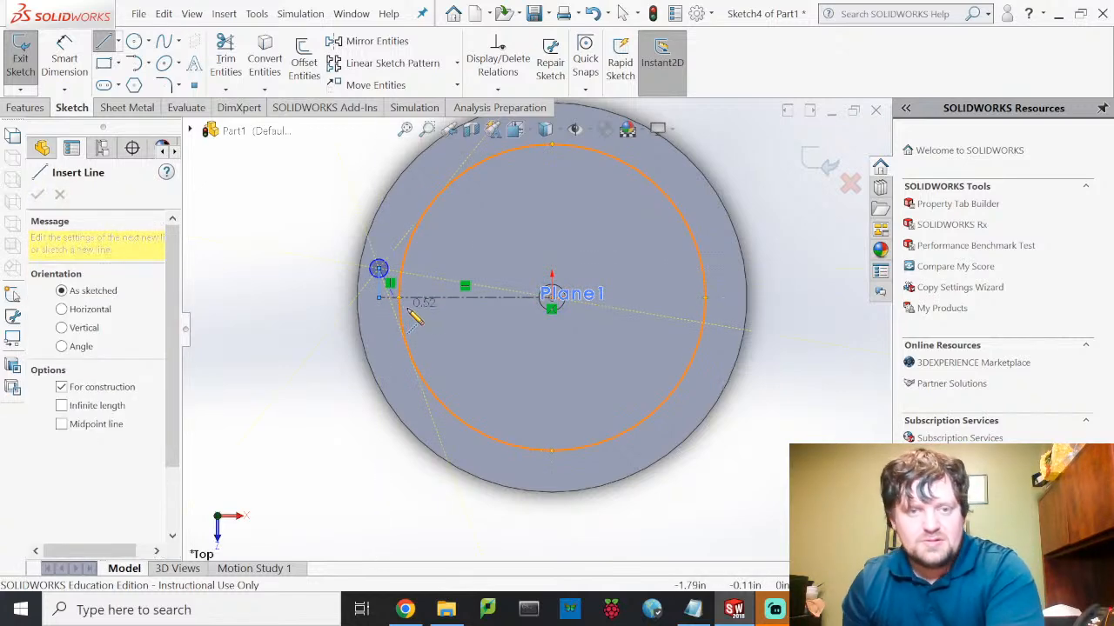
key(Escape)
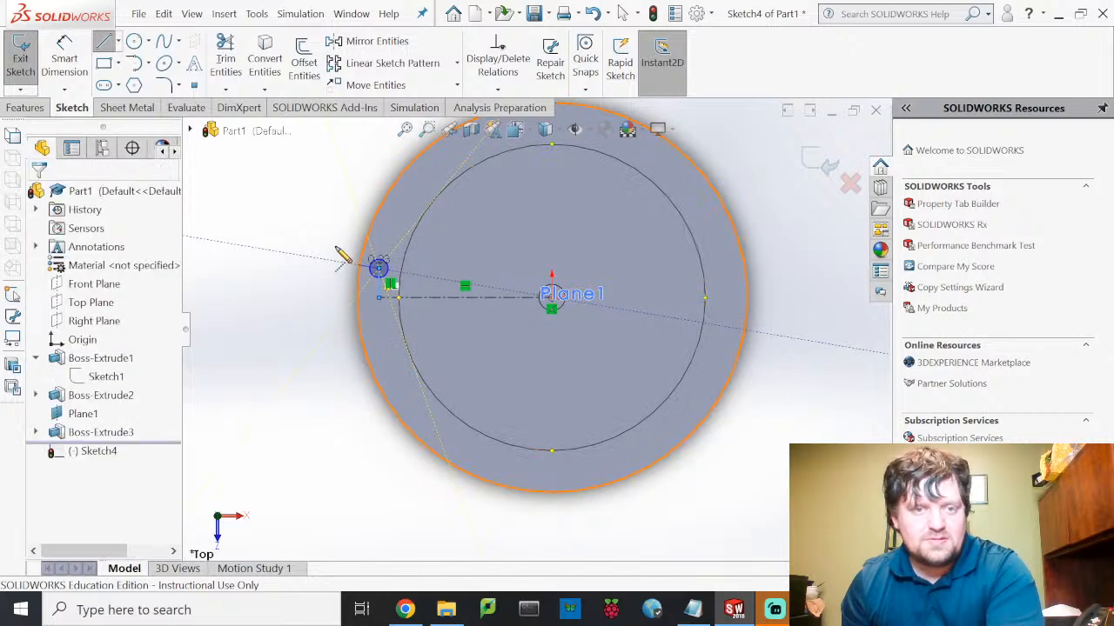
key(Escape)
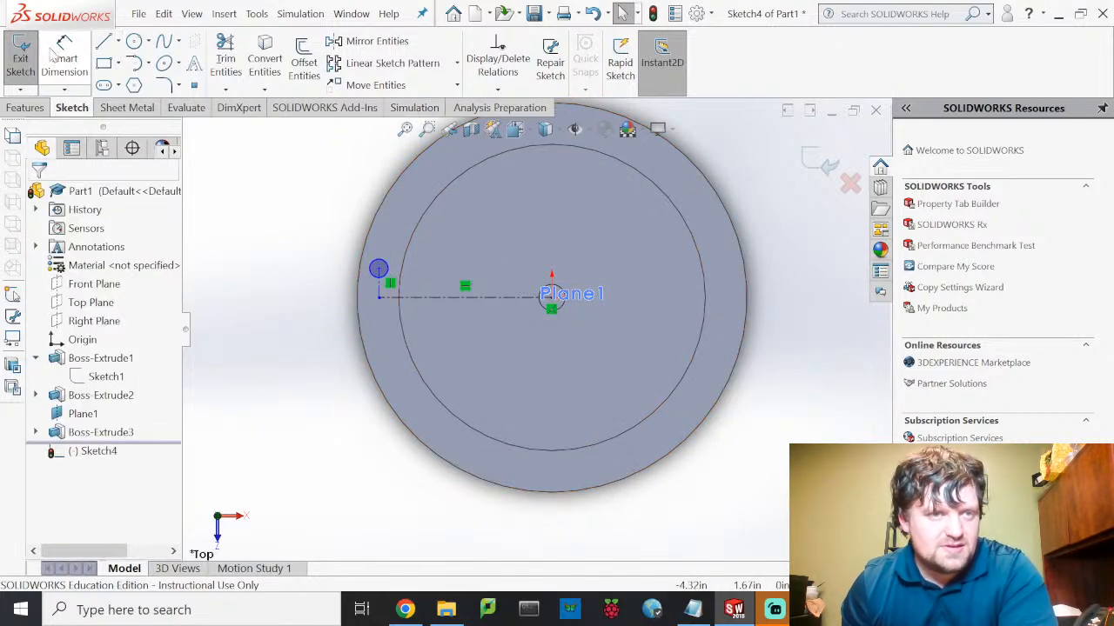
Step: Check the mounting hole callout on the motor drawing in the browser, and convert 4 mm to inches in the Calculator
click(405, 609)
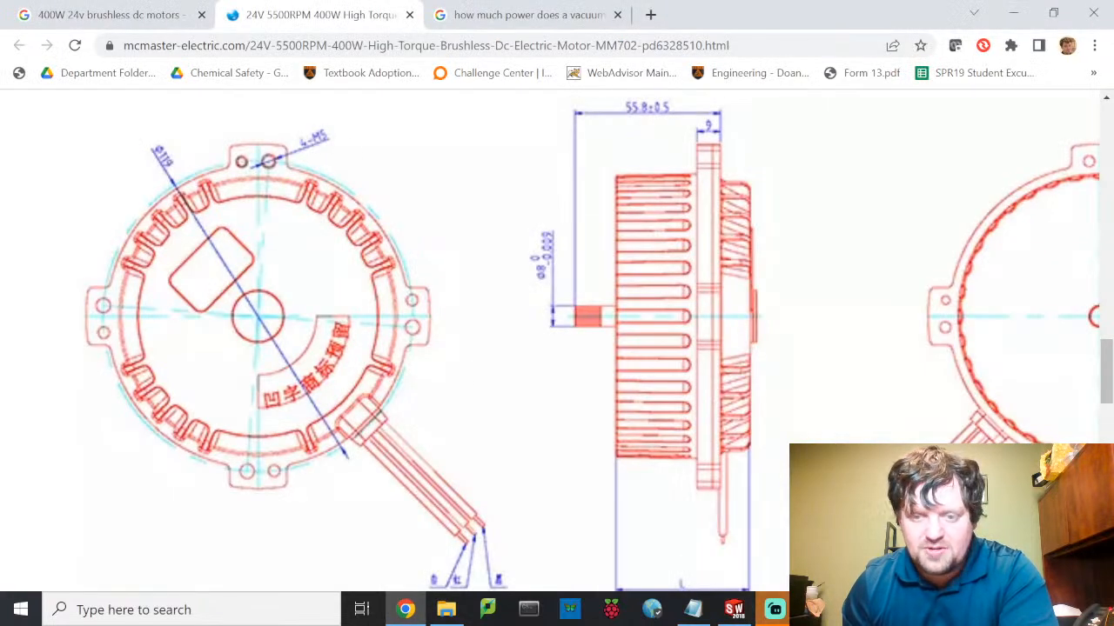
click(733, 609)
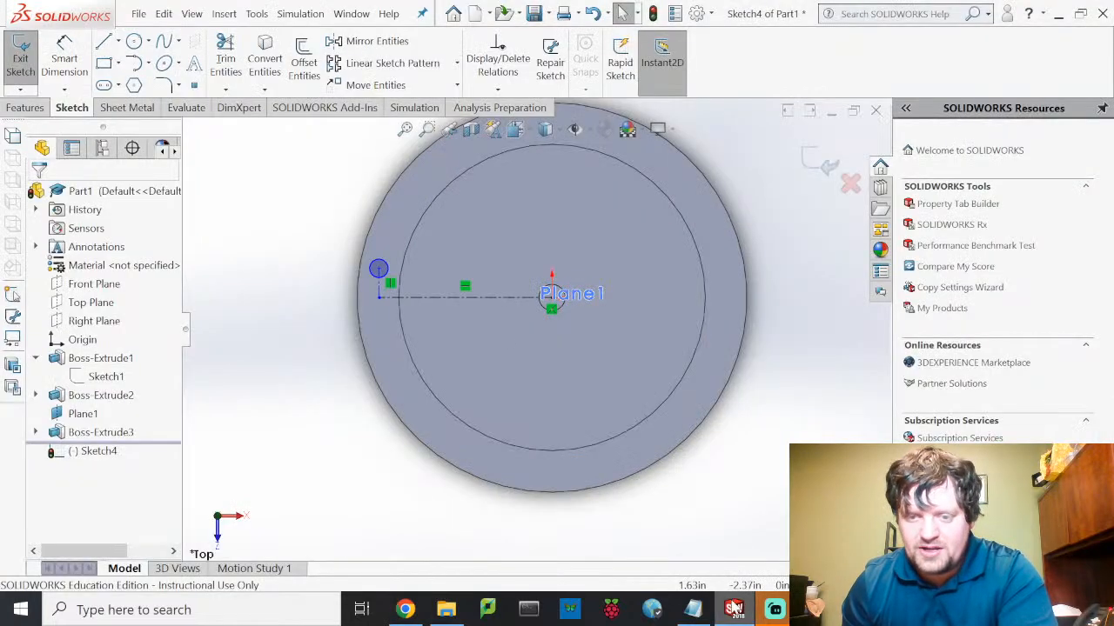
click(816, 610)
text(4)
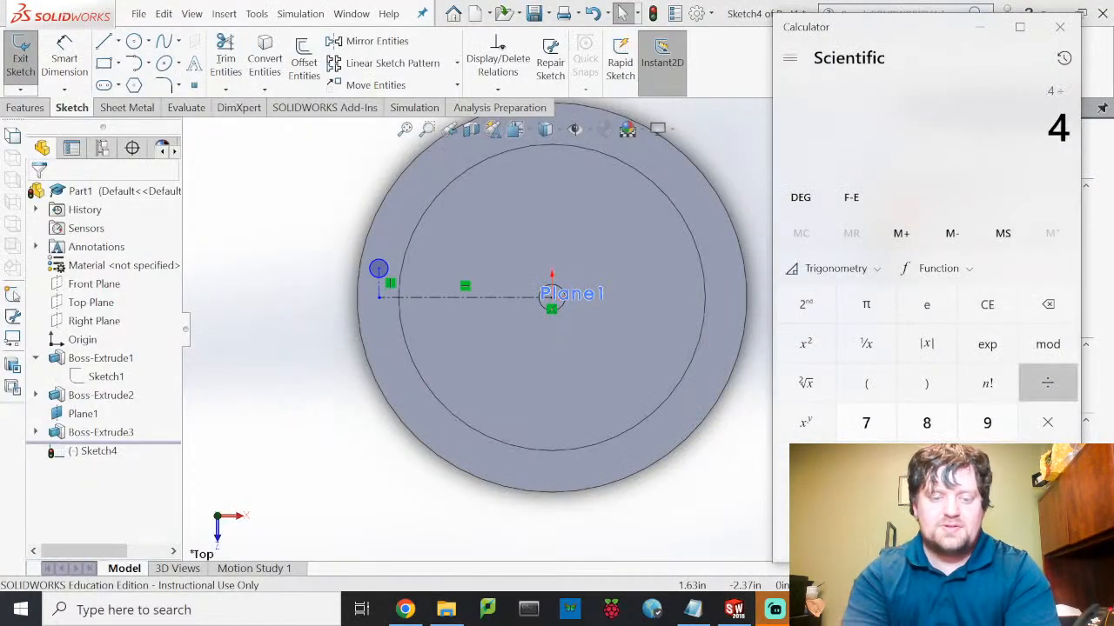
text(/25.4)
key(Return)
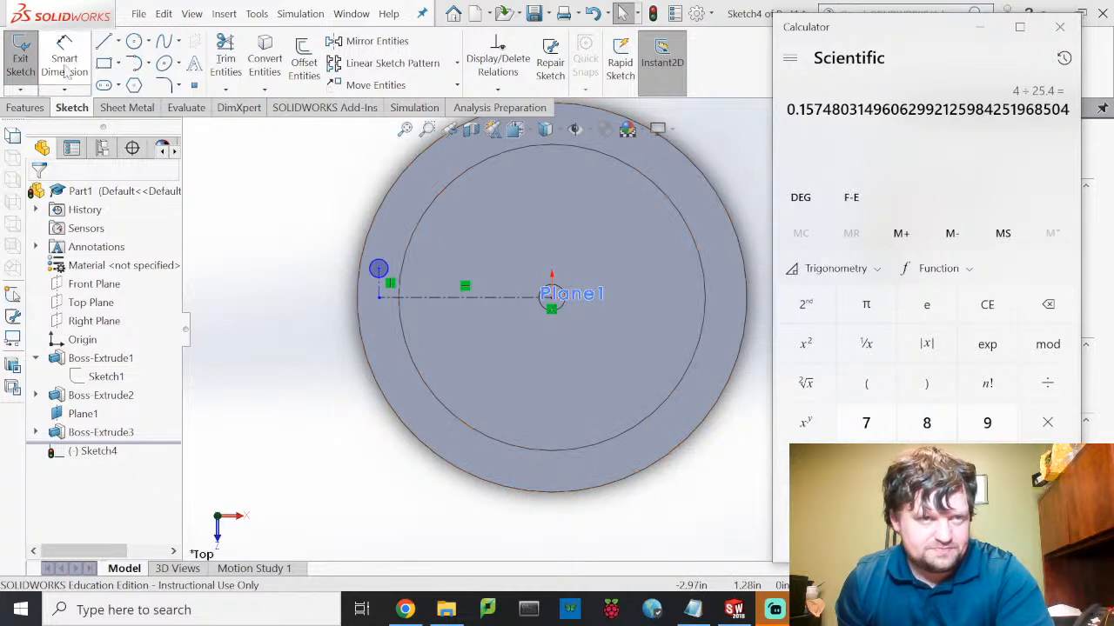
Step: Back in SOLIDWORKS, dimension the hole circle's diameter as 0.1575 in
click(306, 154)
click(65, 57)
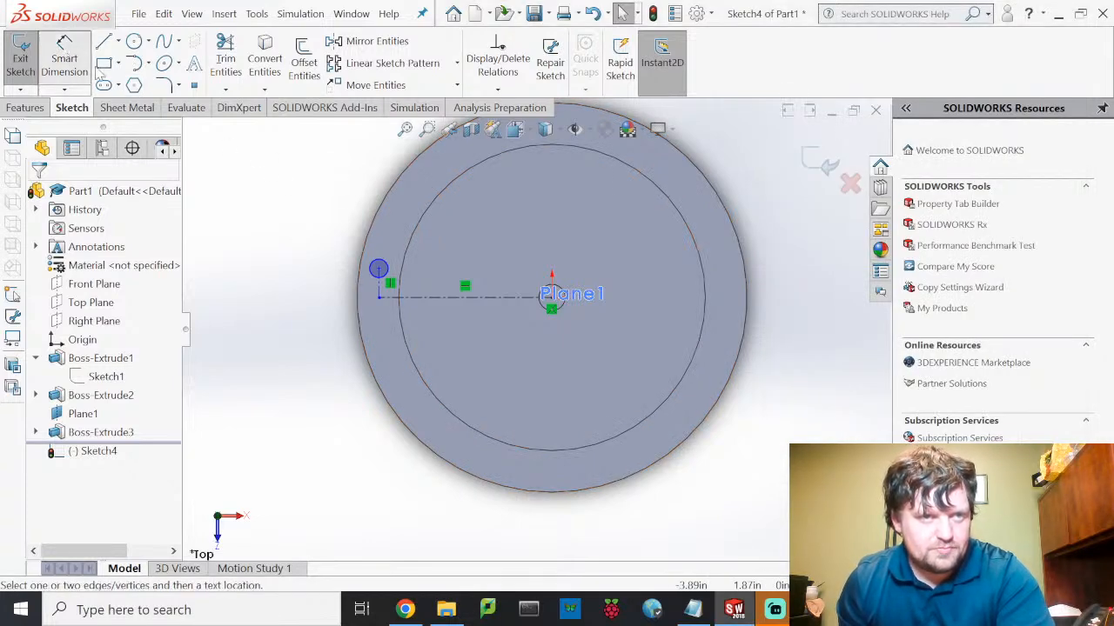
click(384, 268)
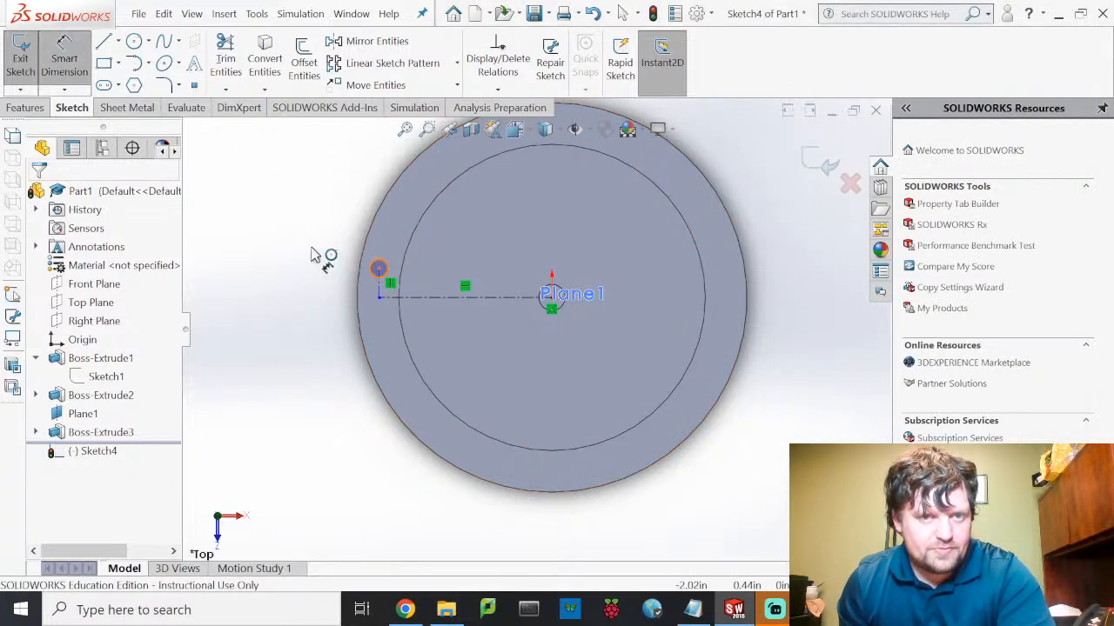
click(327, 252)
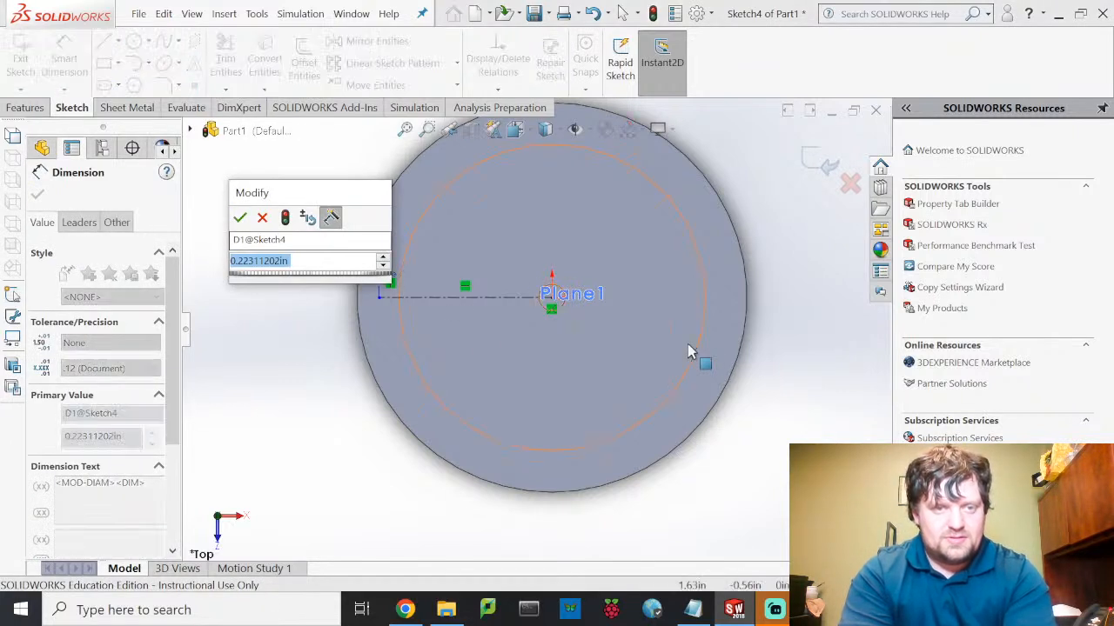
text(0.1575)
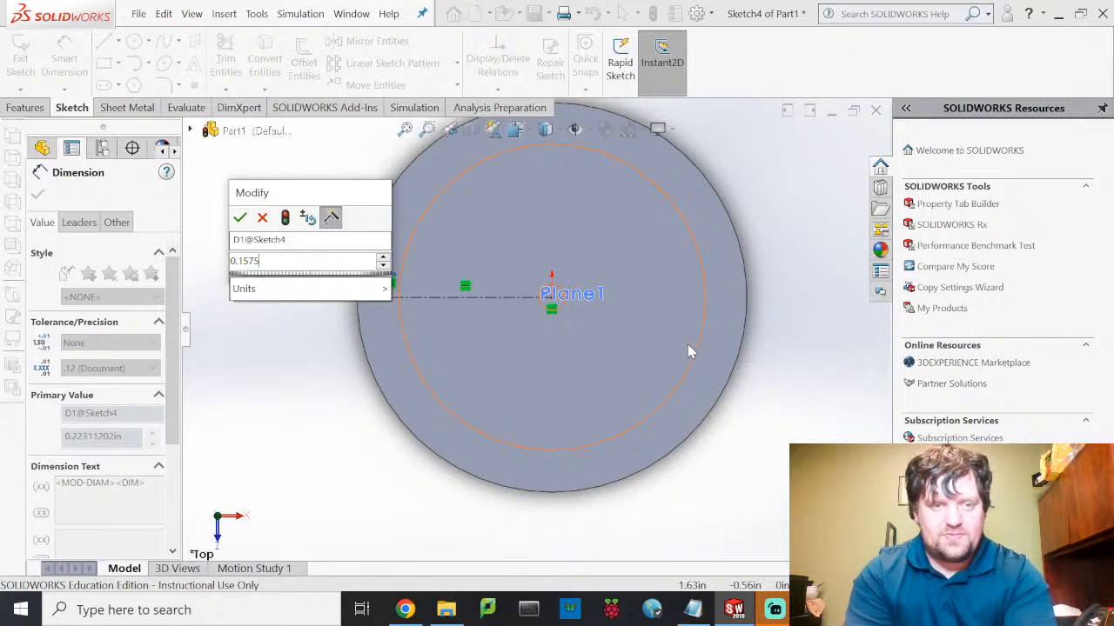
key(Return)
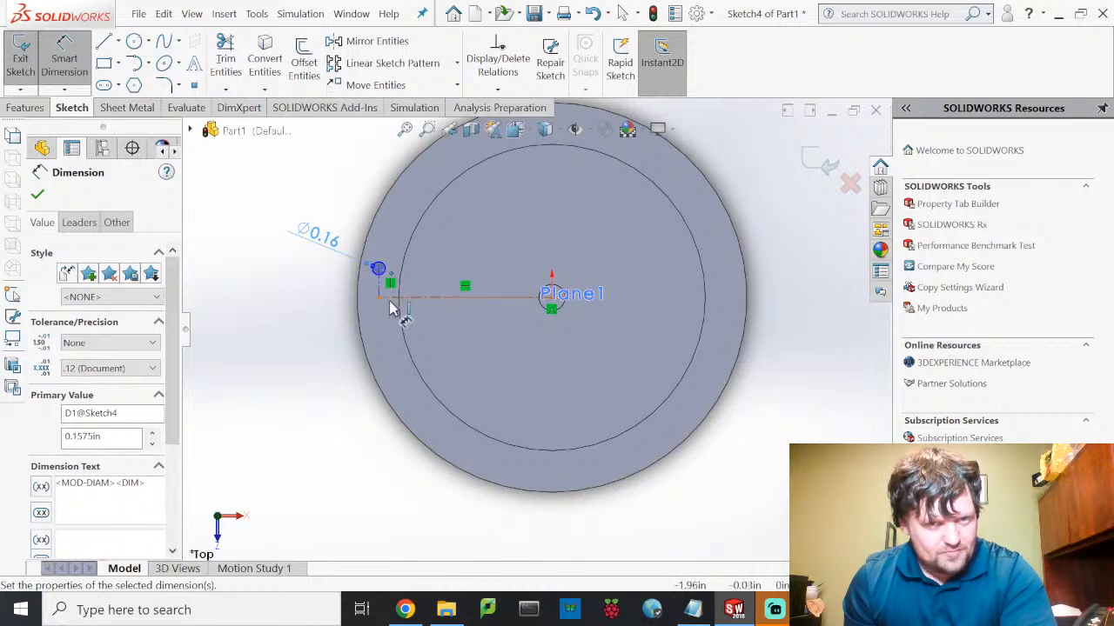
scroll(390, 304, down, 3)
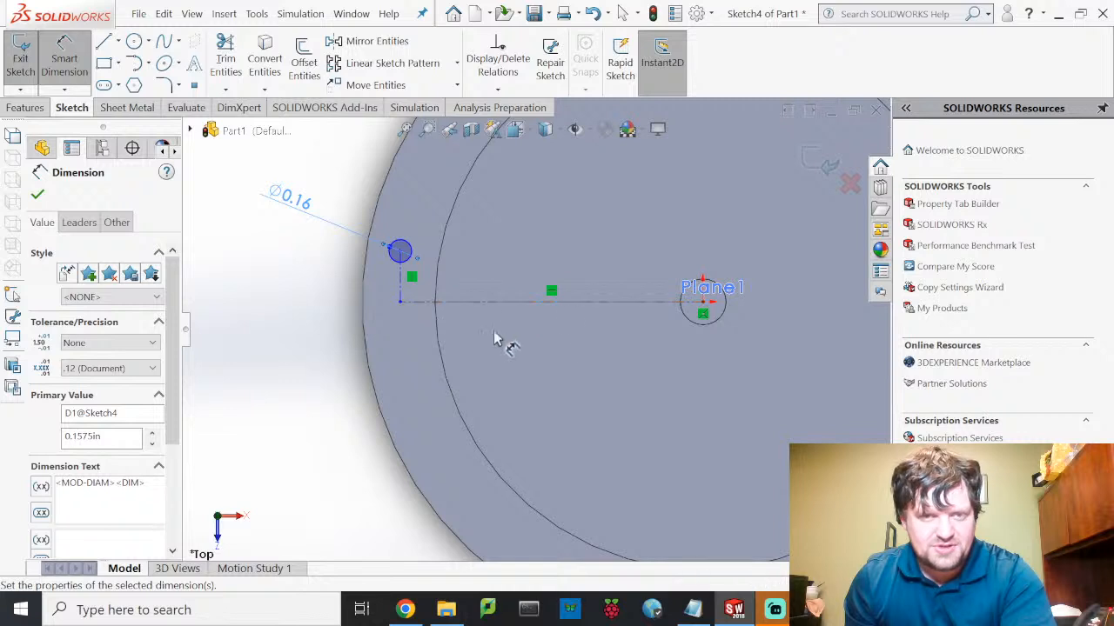
key(Escape)
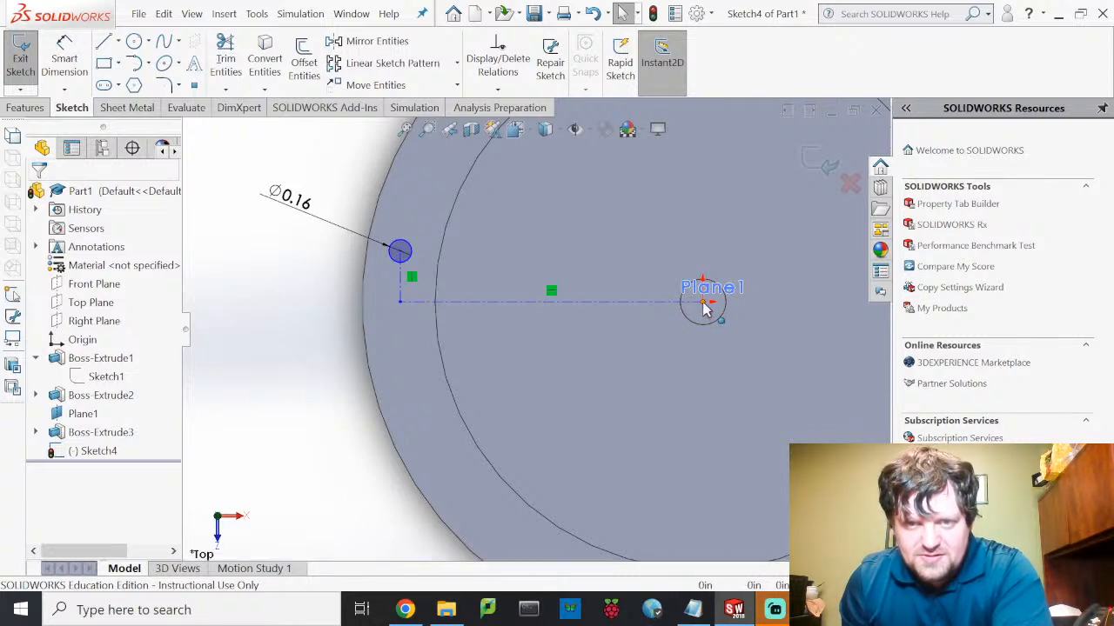
Step: Move the horizontal construction line's inner end from the origin to the body circle, and make the line coincident with the origin
mouse_move(707, 307)
mouse_down()
mouse_move(599, 319)
mouse_move(438, 311)
mouse_up()
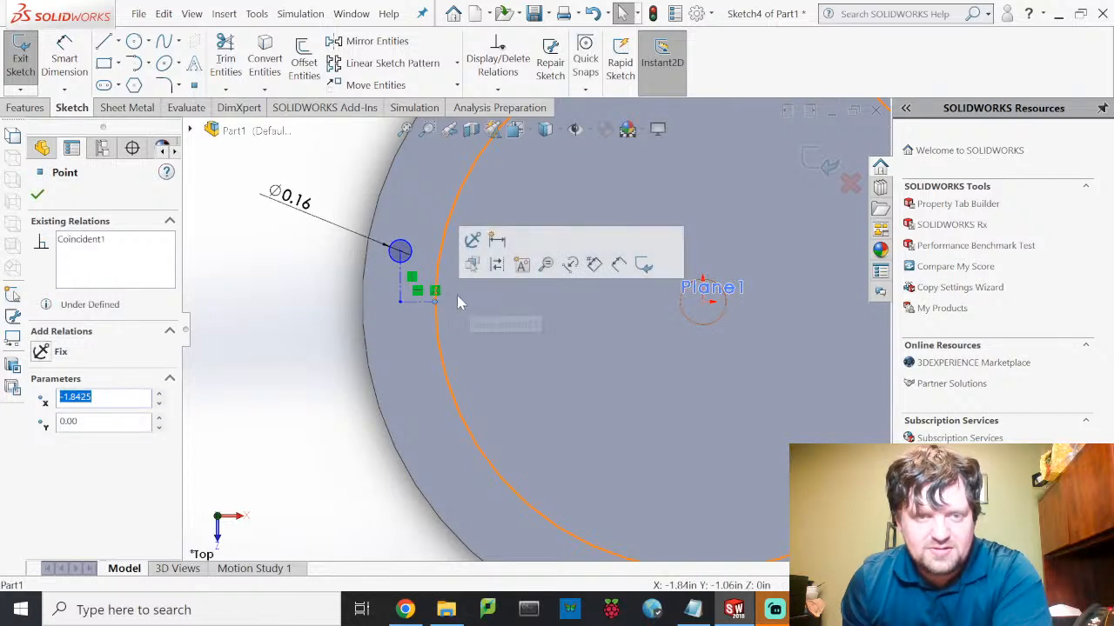
click(436, 308)
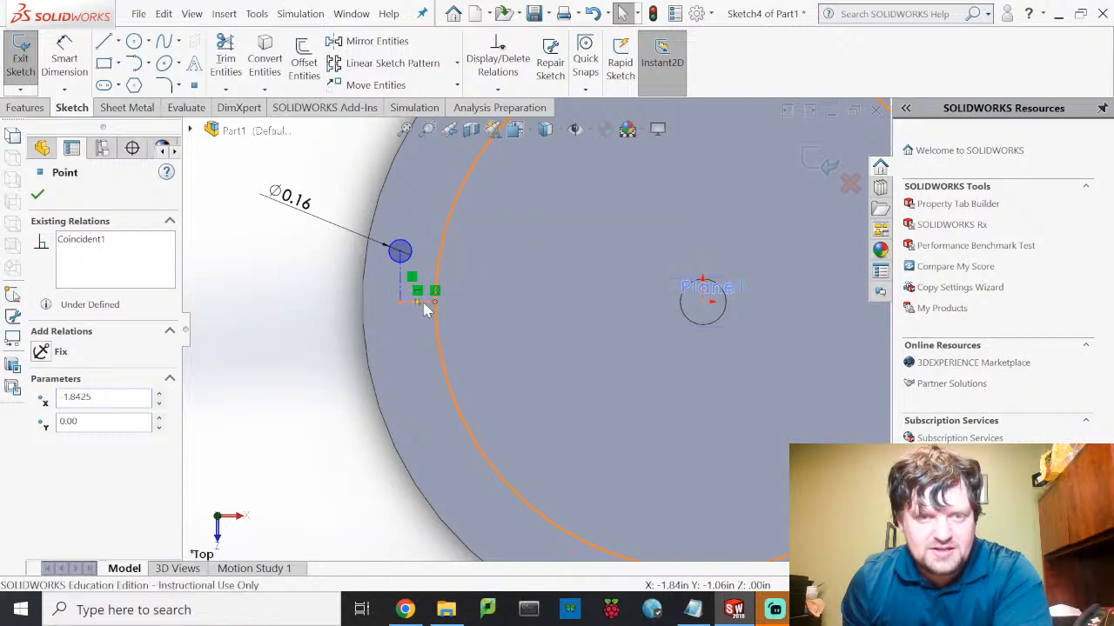
click(425, 302)
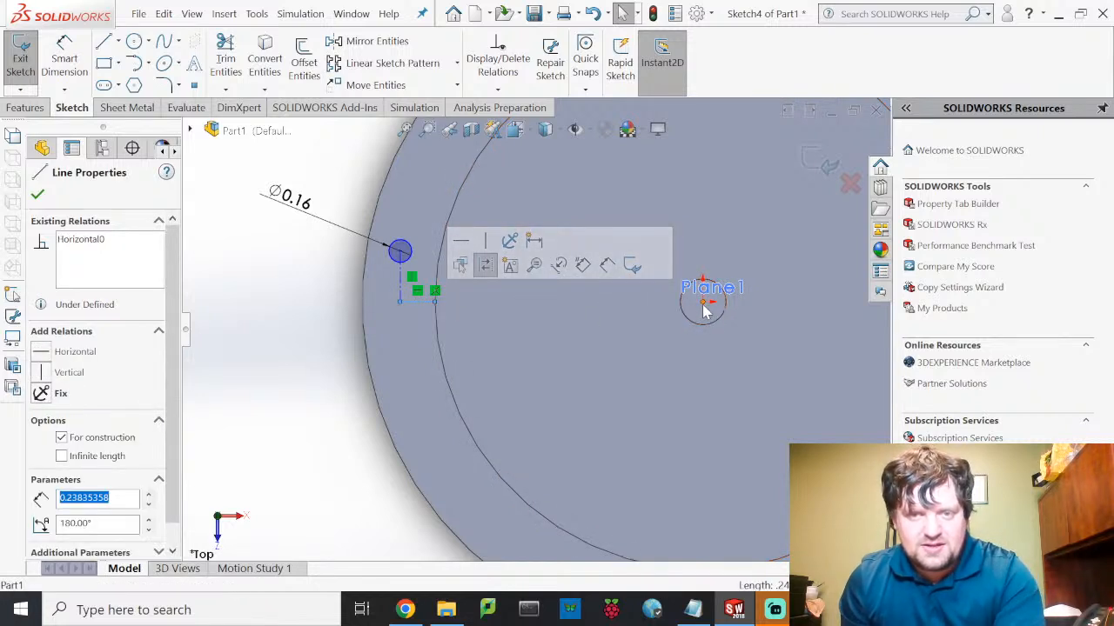
key(Escape)
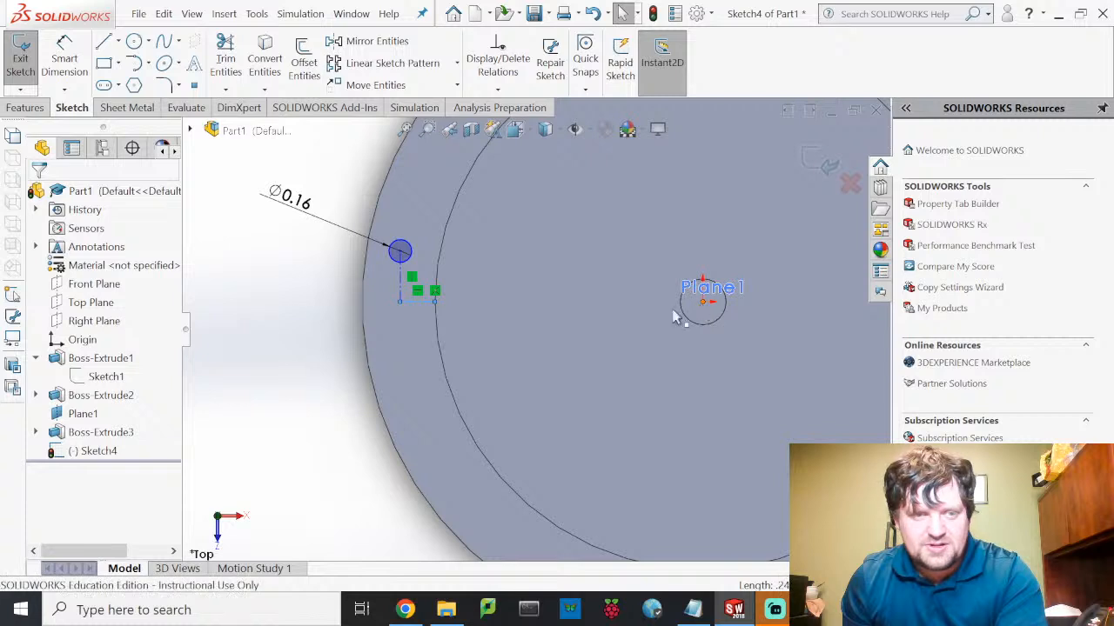
ctrl+click(703, 301)
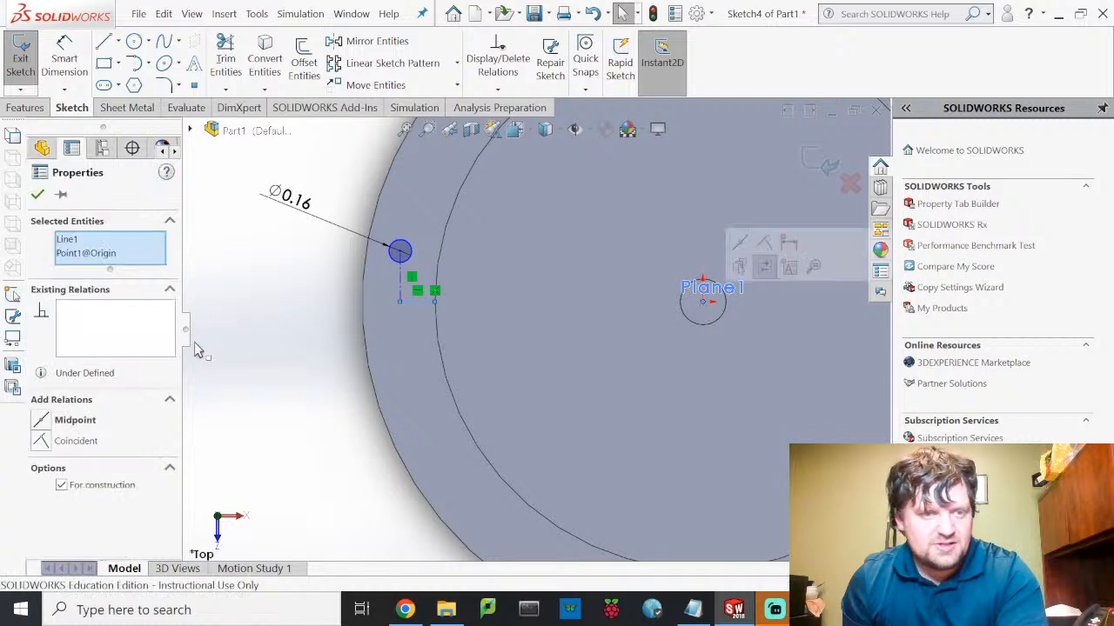
click(49, 441)
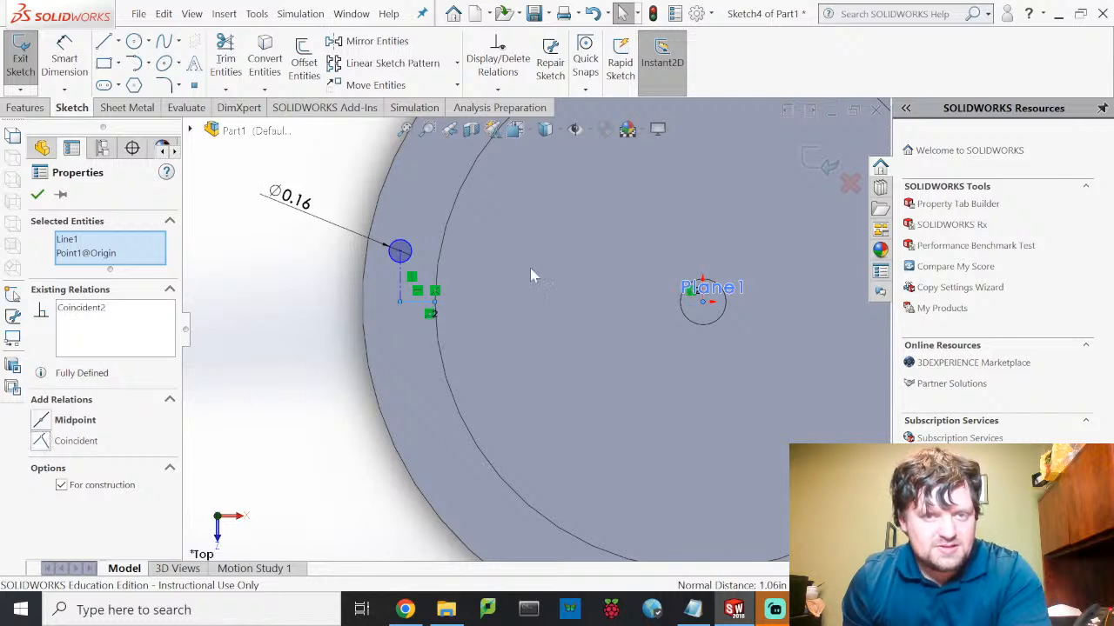
click(38, 194)
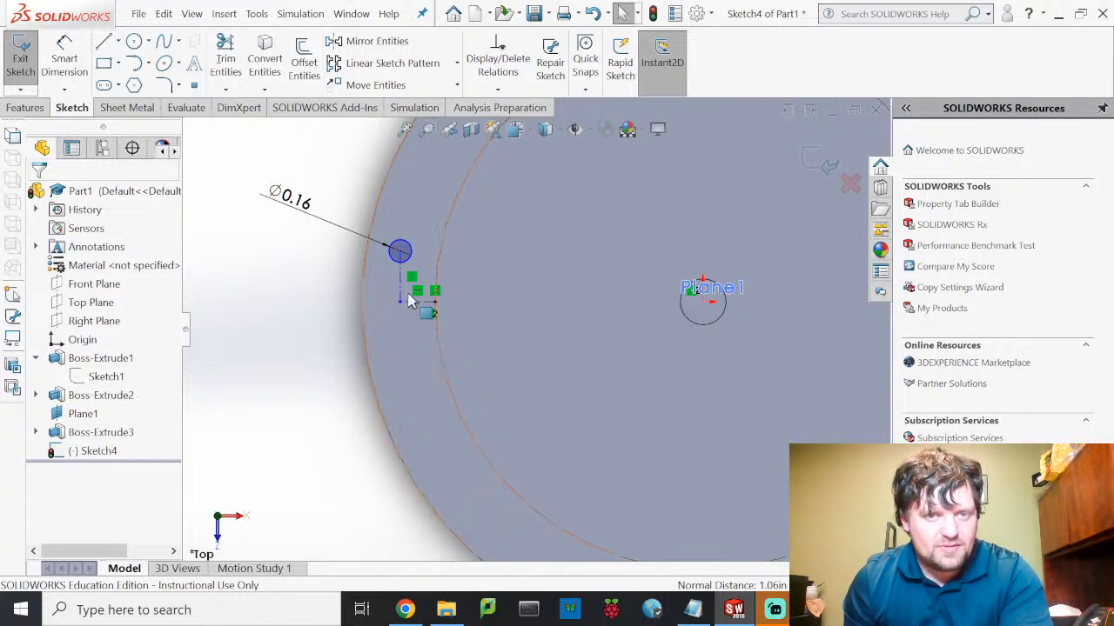
Step: Delete the horizontal and vertical construction lines beside the hole circle
drag(415, 315, 396, 295)
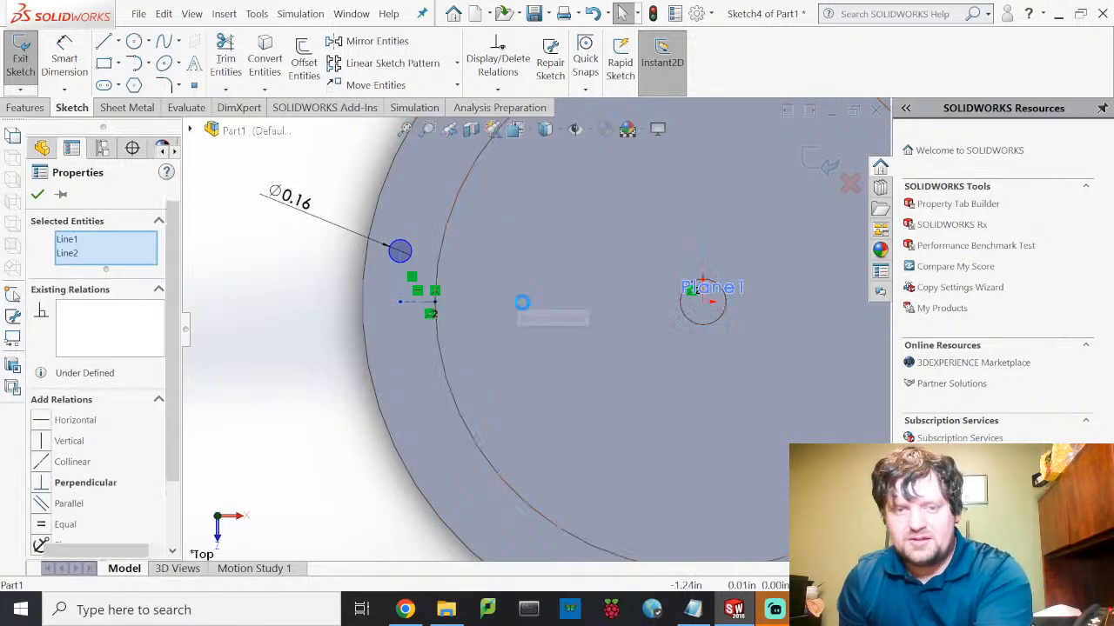
key(Delete)
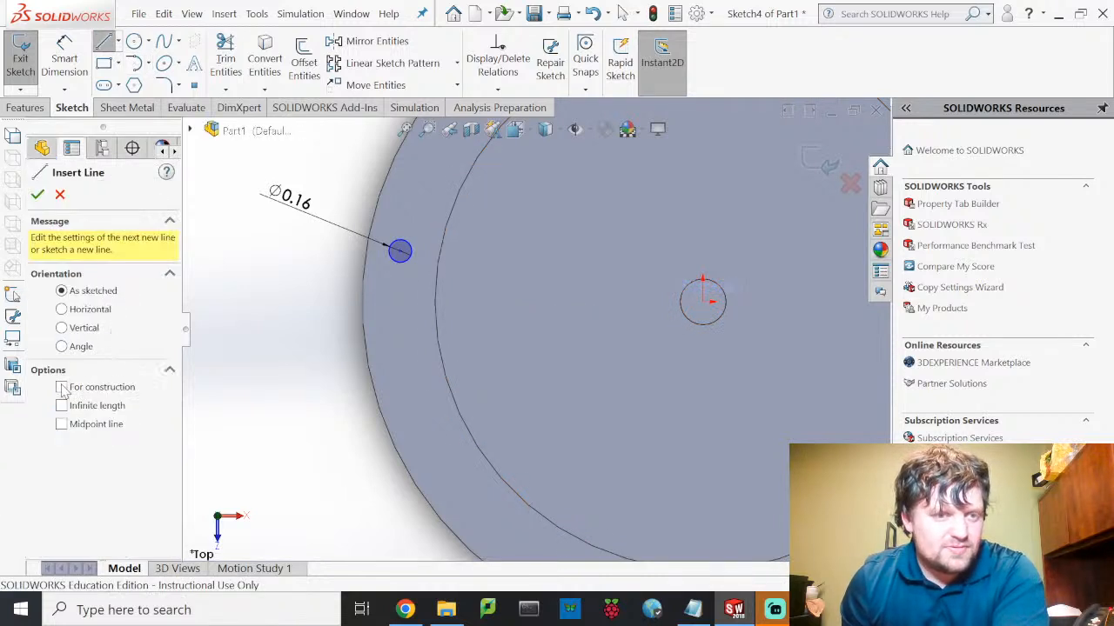
Step: Draw a construction line from the body circle to the flange's outer edge, and move its inner end level with the outer end
click(431, 331)
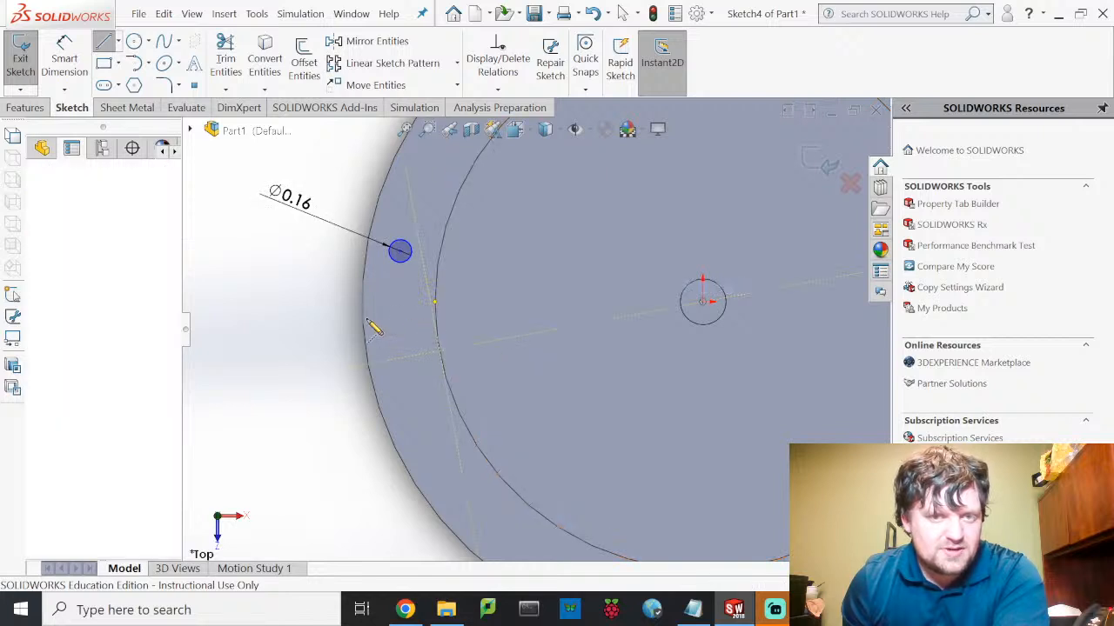
click(365, 329)
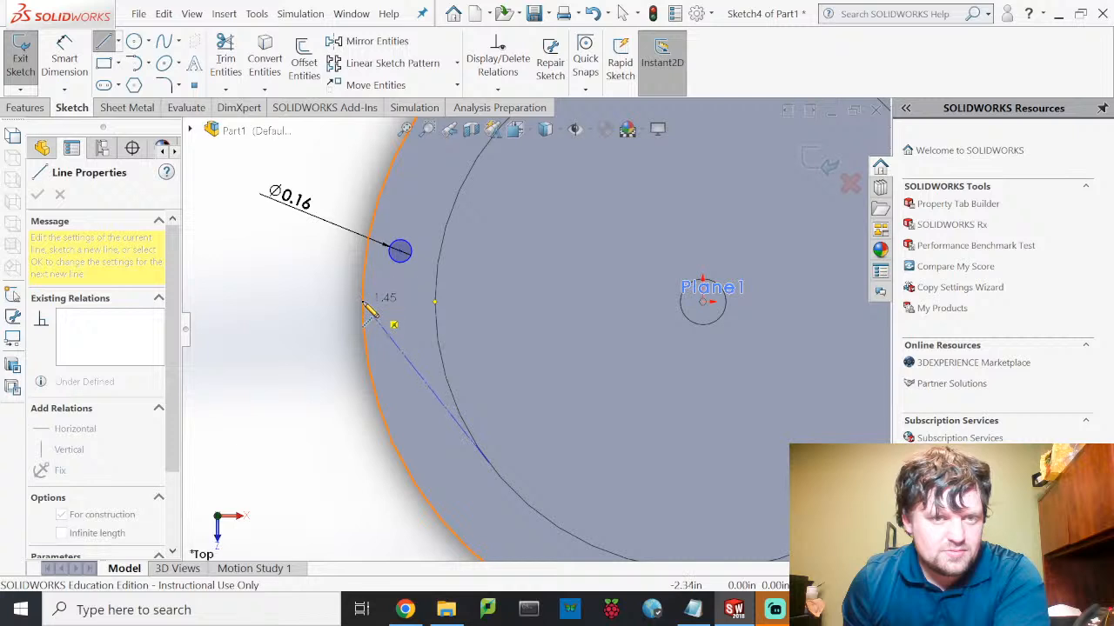
click(362, 293)
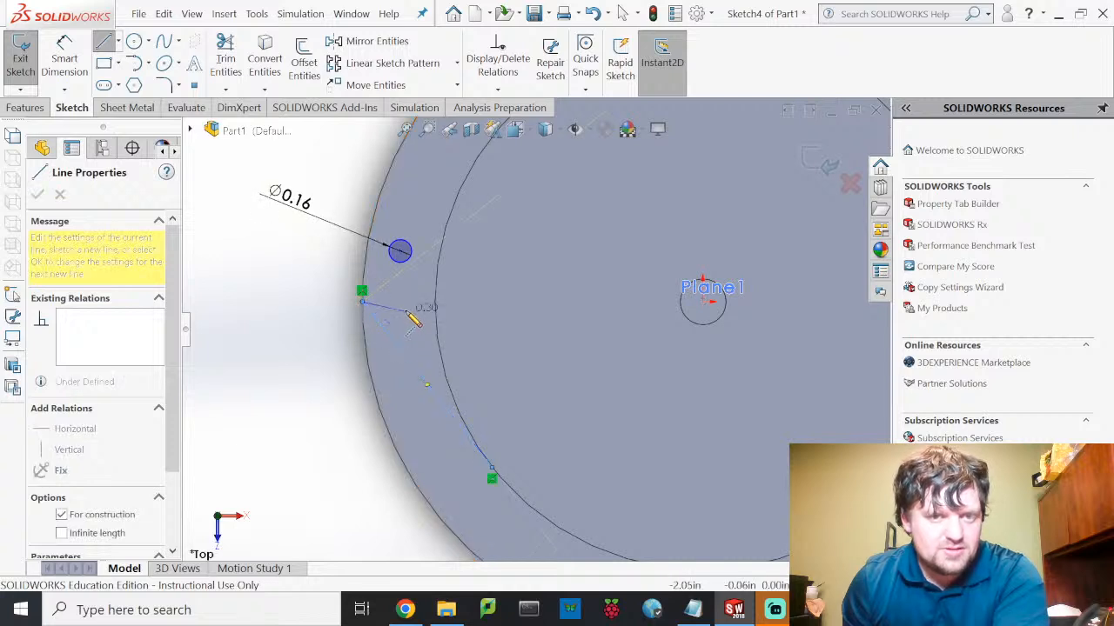
key(Escape)
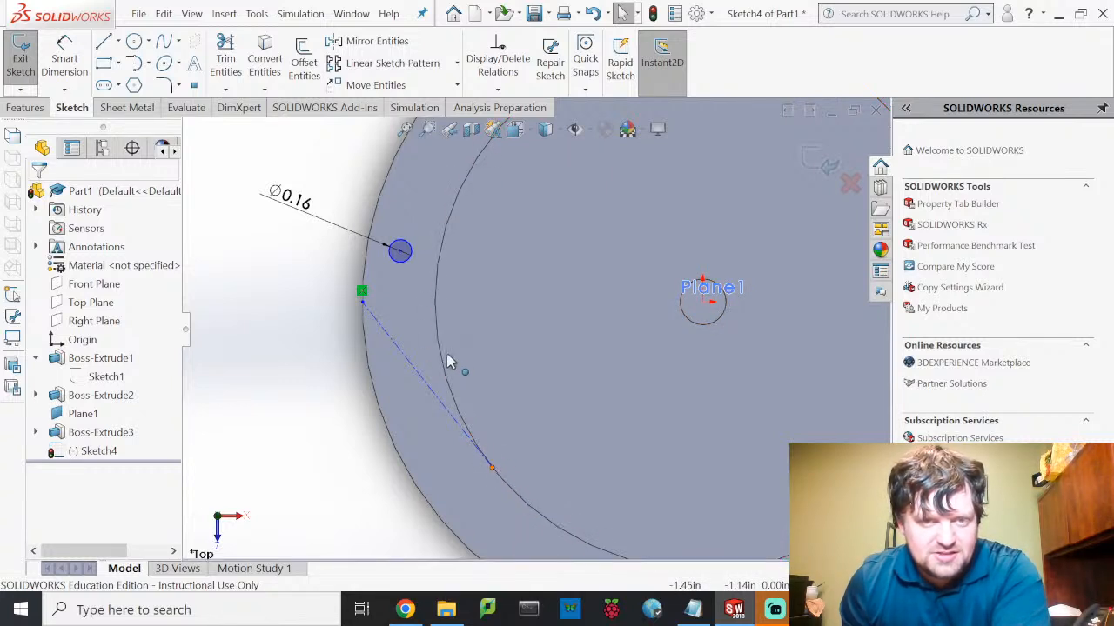
mouse_move(435, 341)
mouse_down()
mouse_move(421, 335)
mouse_move(435, 304)
mouse_up()
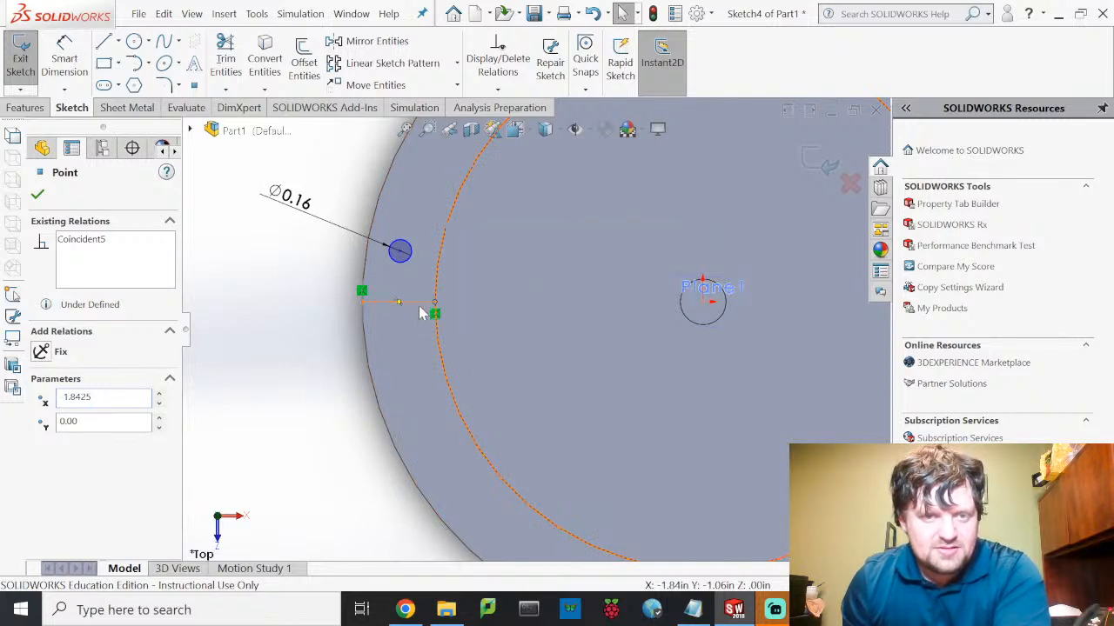
Step: Make the short construction line across the flange coincident with the origin and horizontal
mouse_move(420, 312)
mouse_down()
mouse_move(423, 329)
mouse_move(419, 318)
mouse_up()
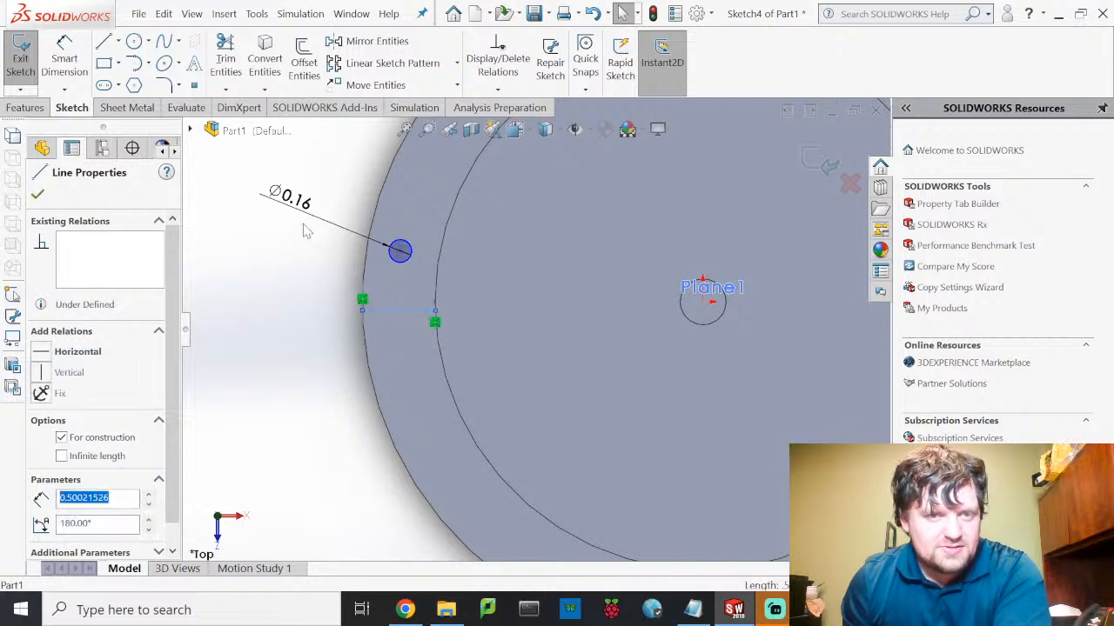
ctrl+click(704, 303)
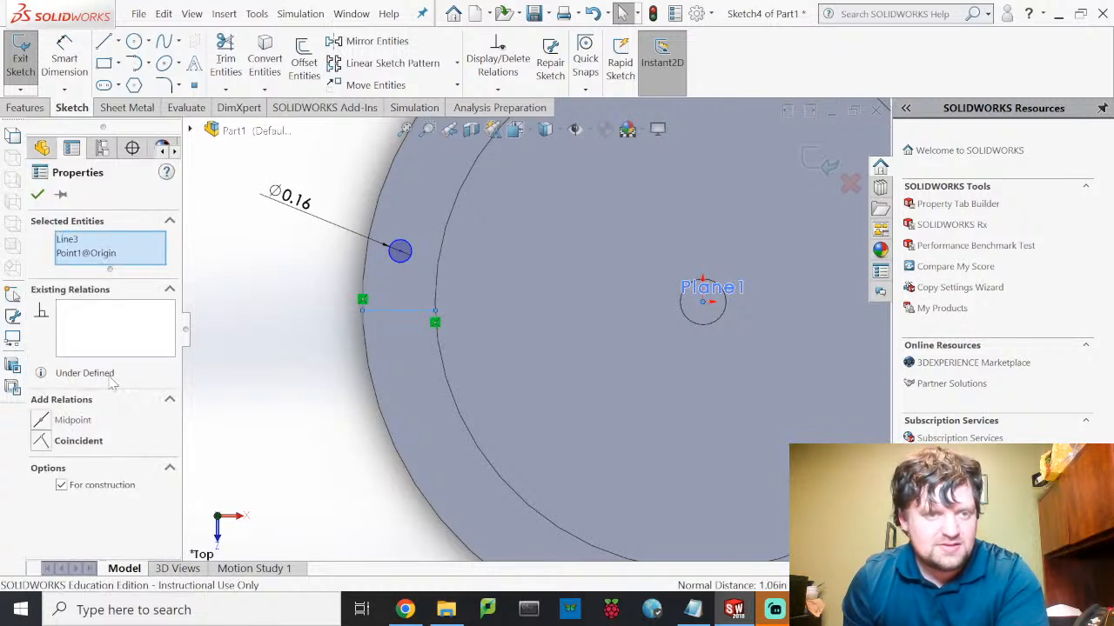
click(42, 441)
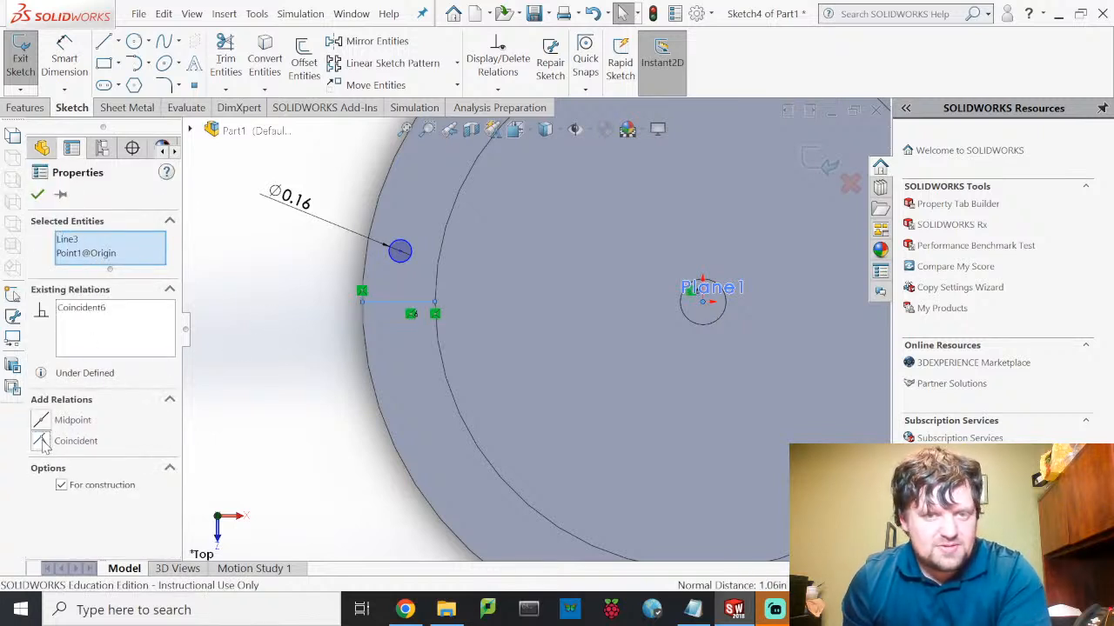
click(37, 194)
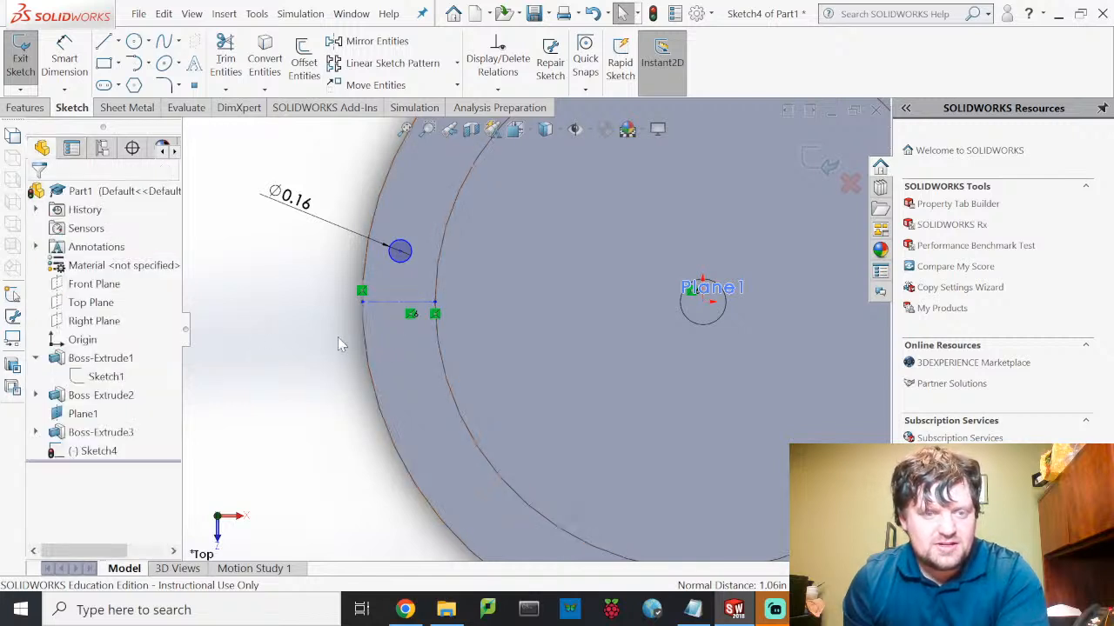
click(375, 311)
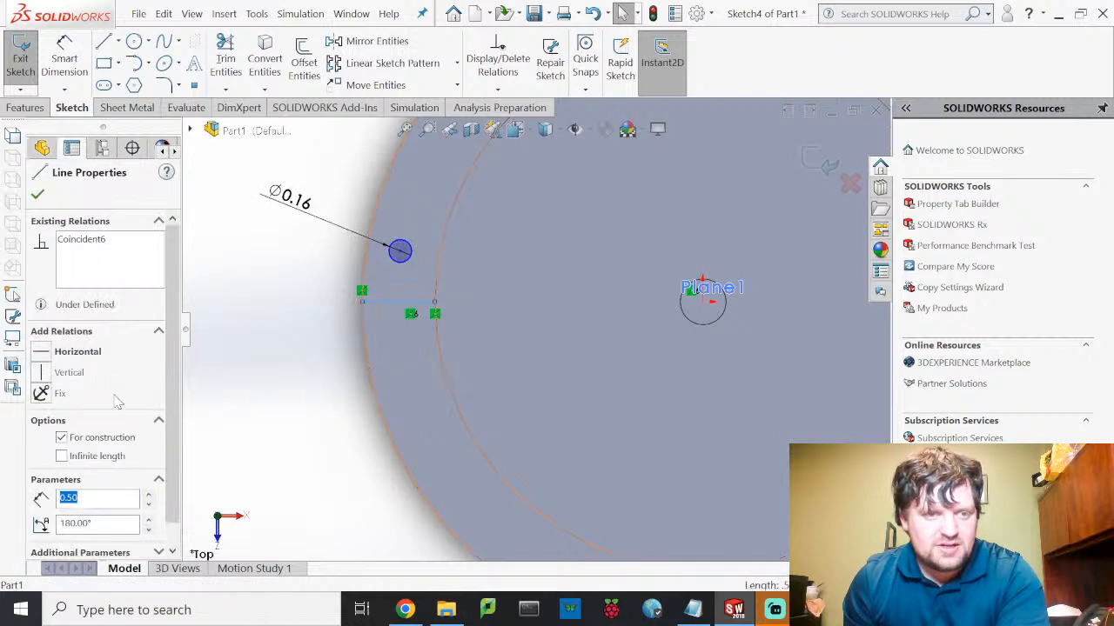
click(41, 353)
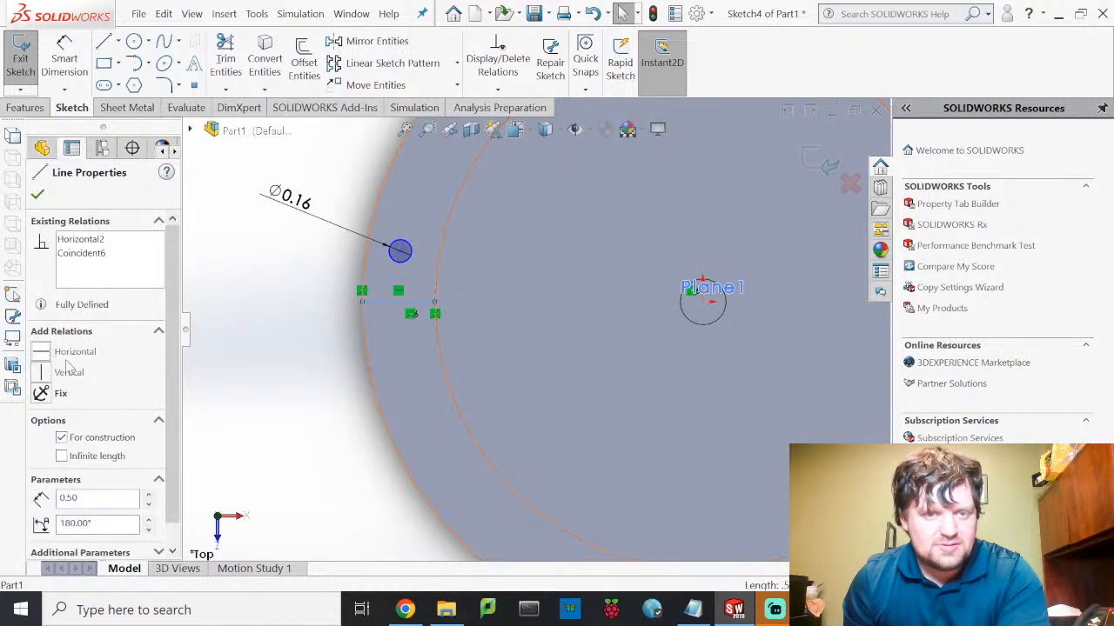
click(37, 195)
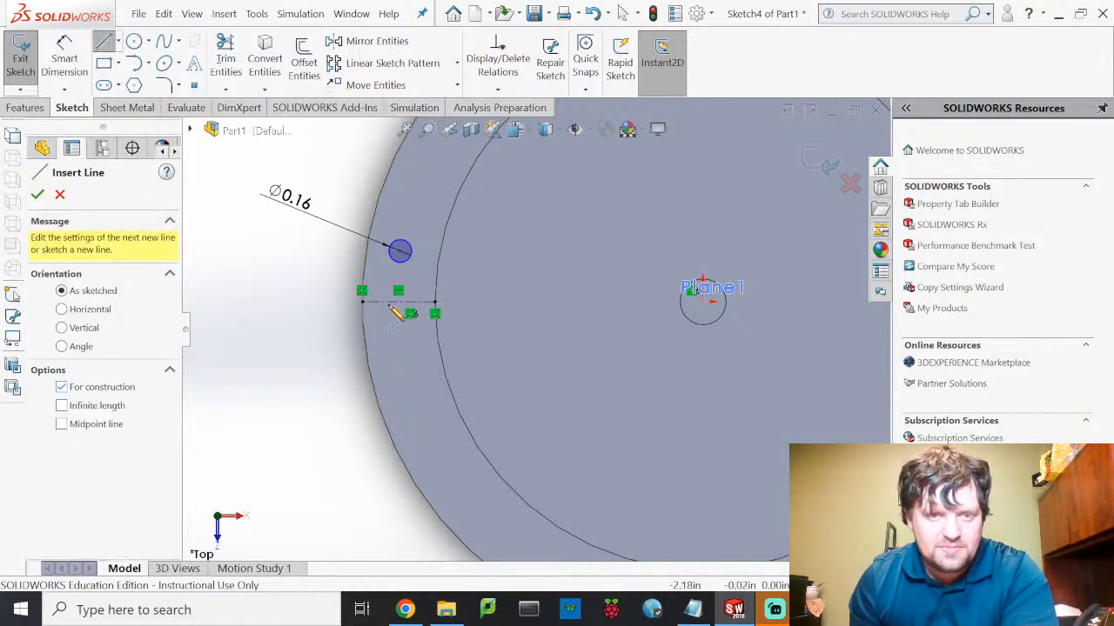
Step: Draw a construction line from the horizontal line's midpoint to the hole circle's center, and make it vertical
click(399, 252)
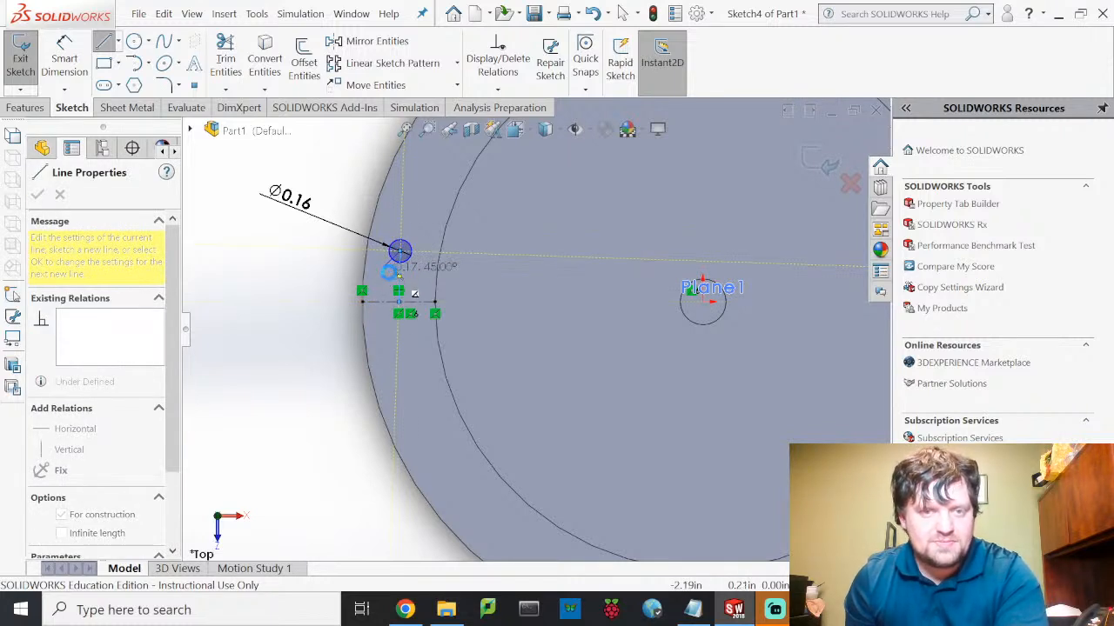
key(Escape)
click(400, 277)
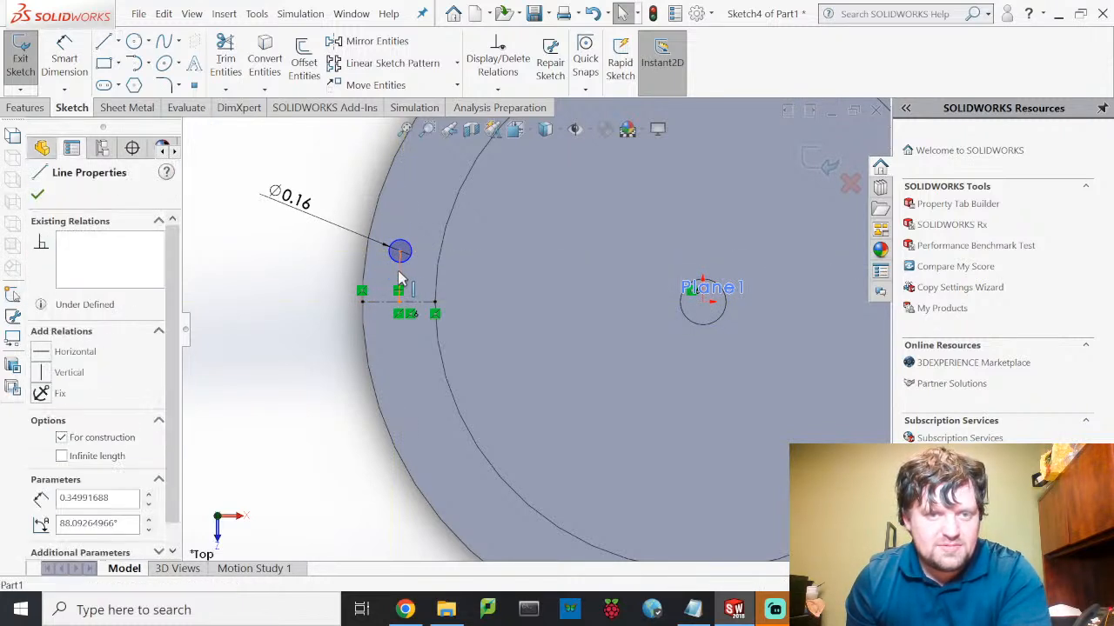
click(43, 373)
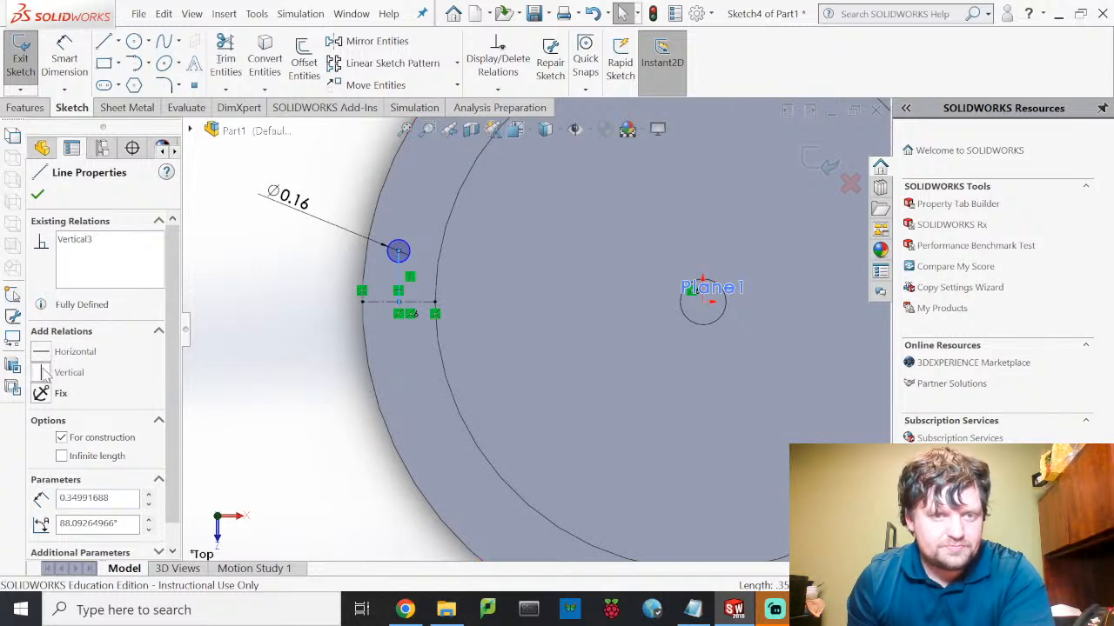
click(37, 195)
Step: Dimension the vertical construction line's length as 0.125 in
click(61, 63)
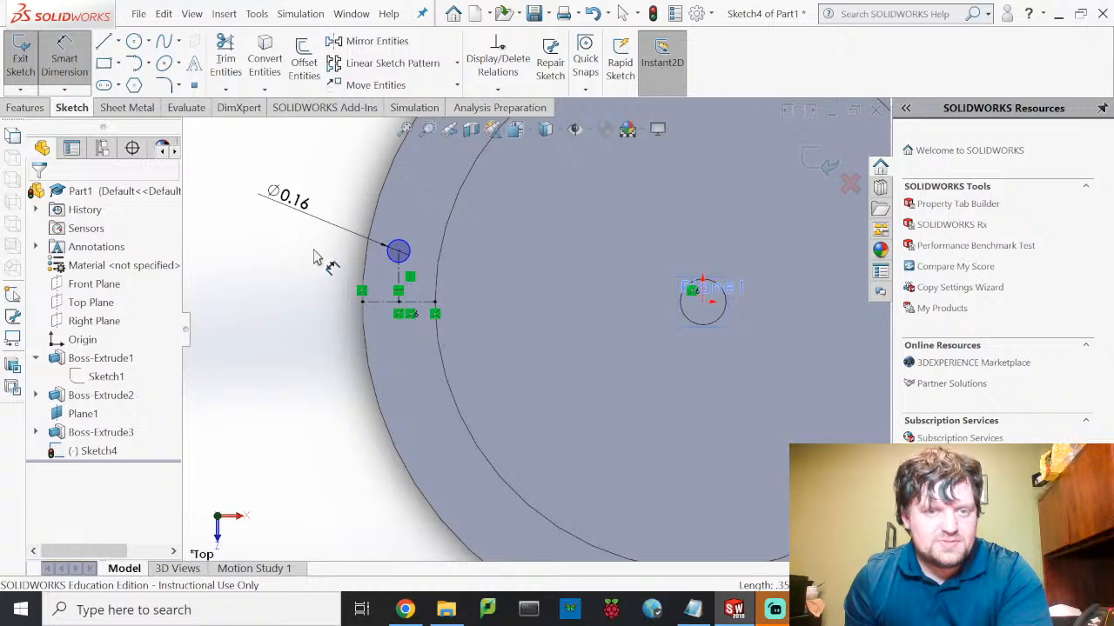
click(398, 283)
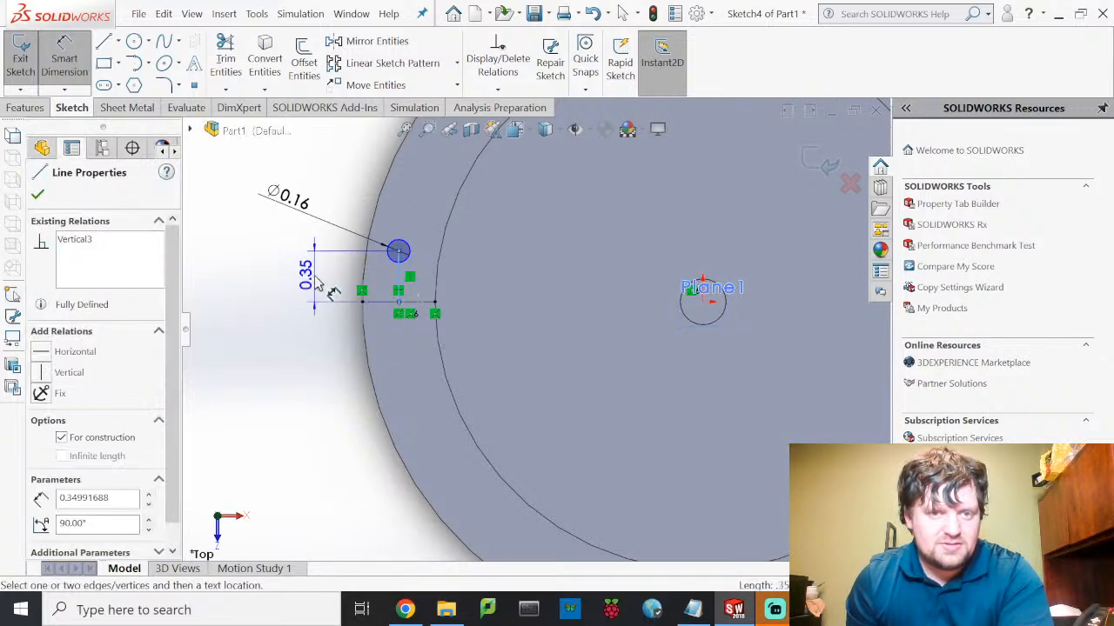
click(317, 281)
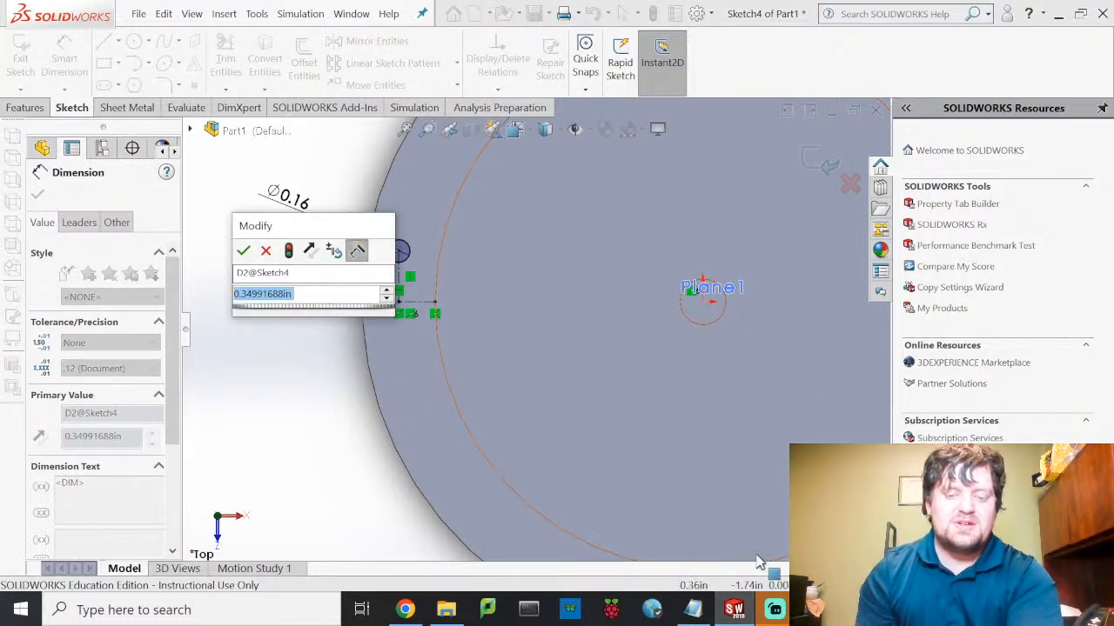
text(0.125)
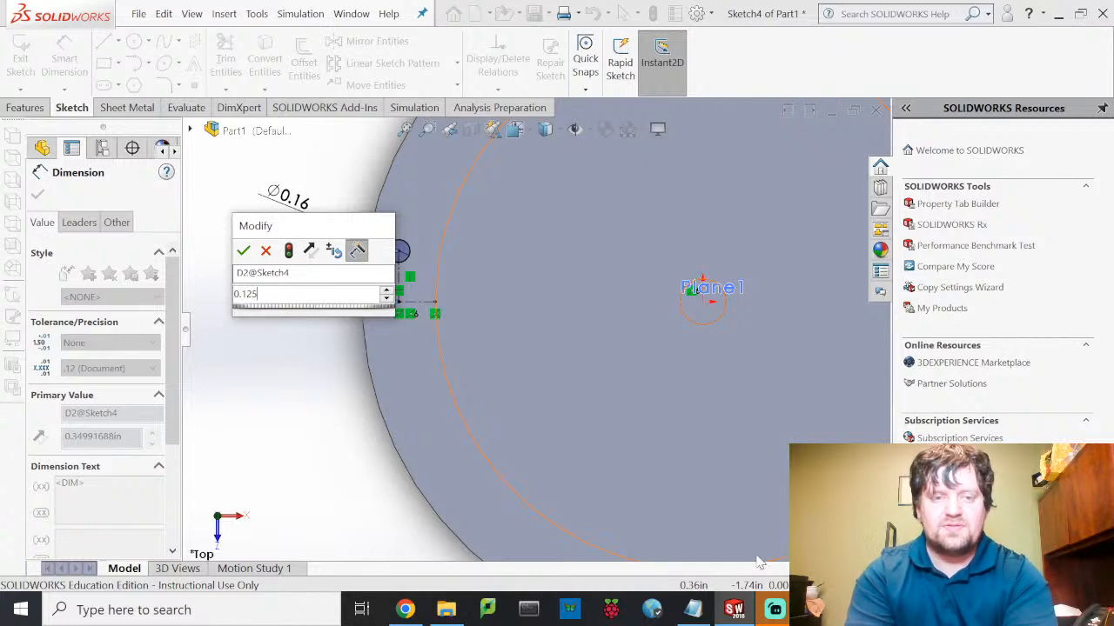
key(Return)
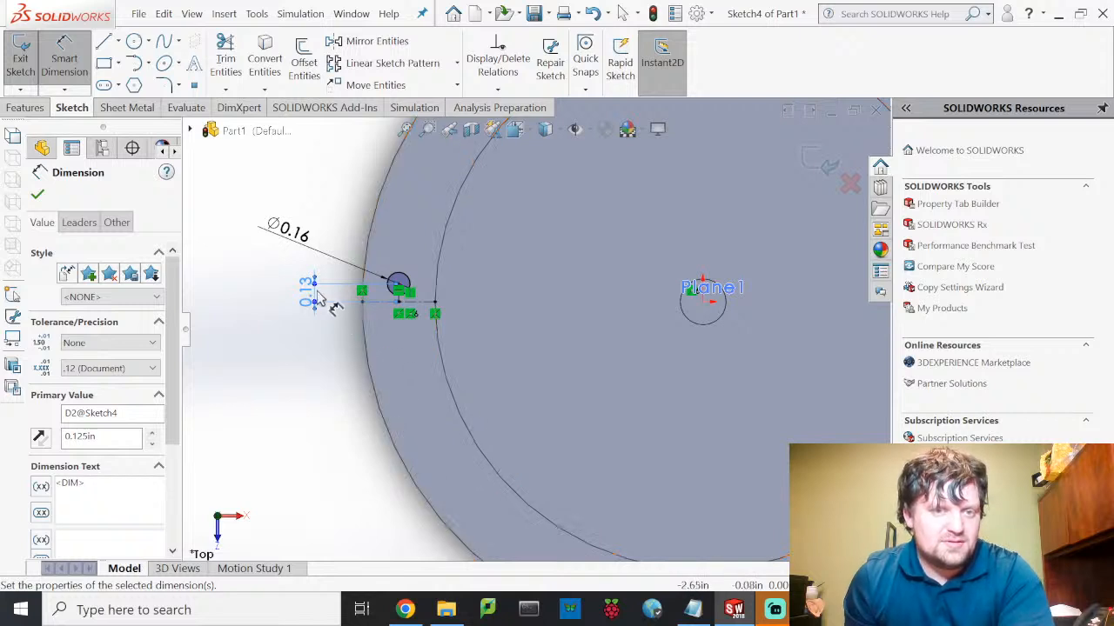
key(Escape)
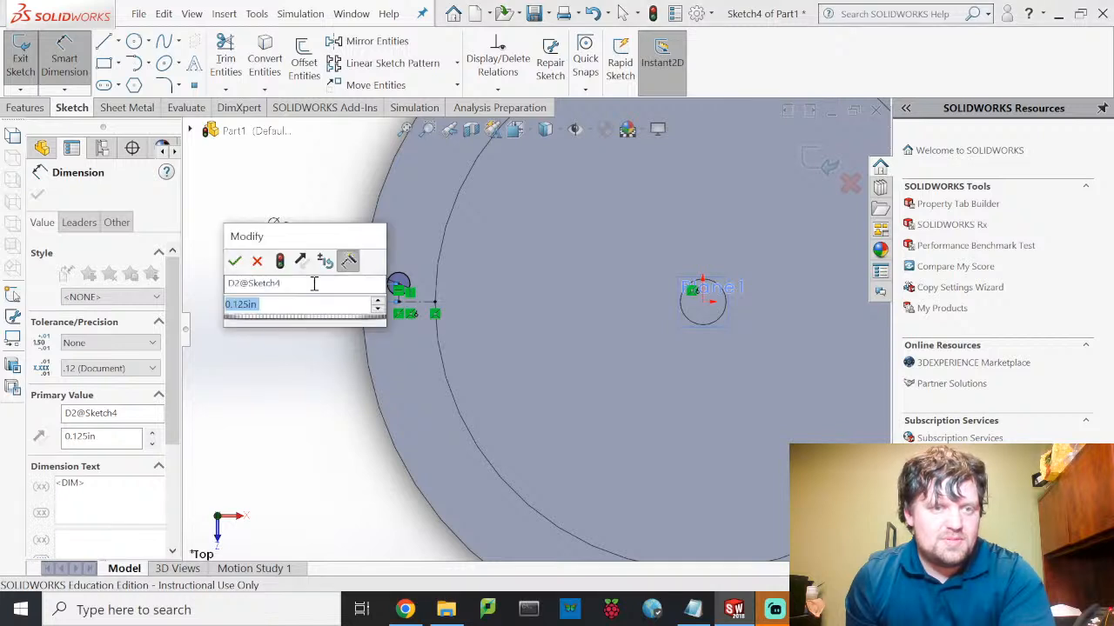
Step: Set the vertical construction line's length to 0.20 in
key(BackSpace)
key(BackSpace)
key(BackSpace)
key(BackSpace)
key(BackSpace)
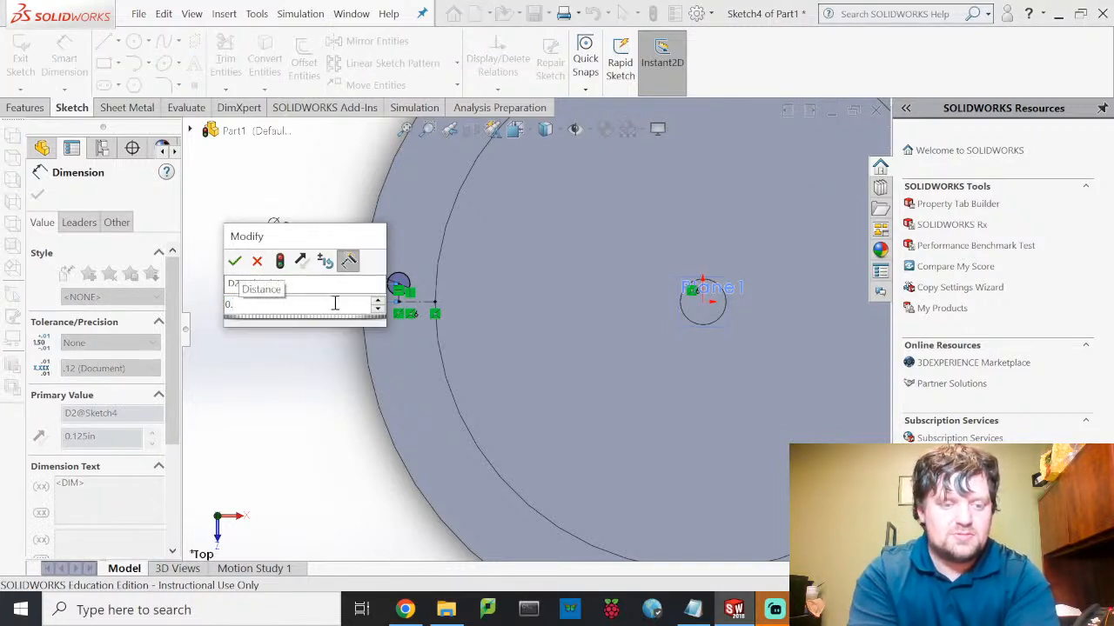
text(16)
key(Return)
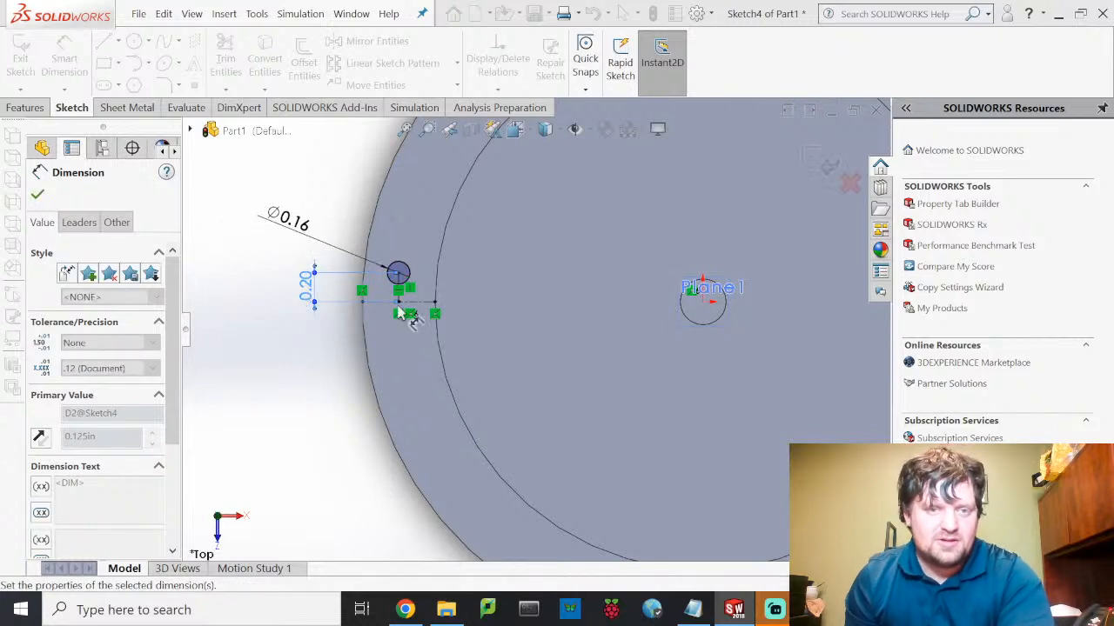
click(40, 196)
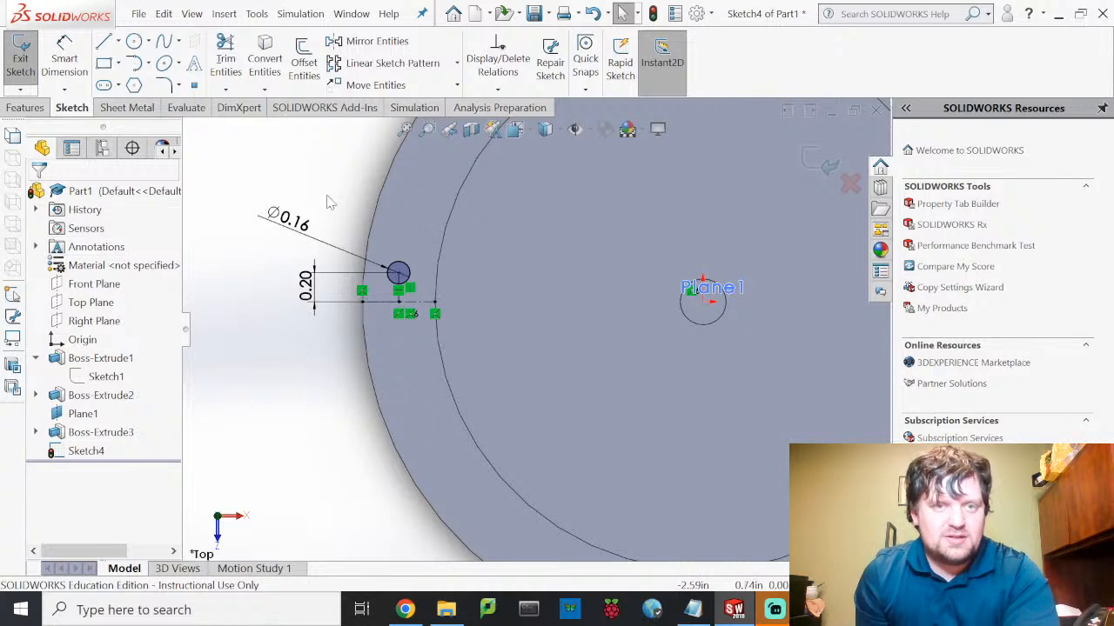
Step: Mirror the hole circle about the horizontal construction line, keeping the original, and finish the sketch
click(369, 41)
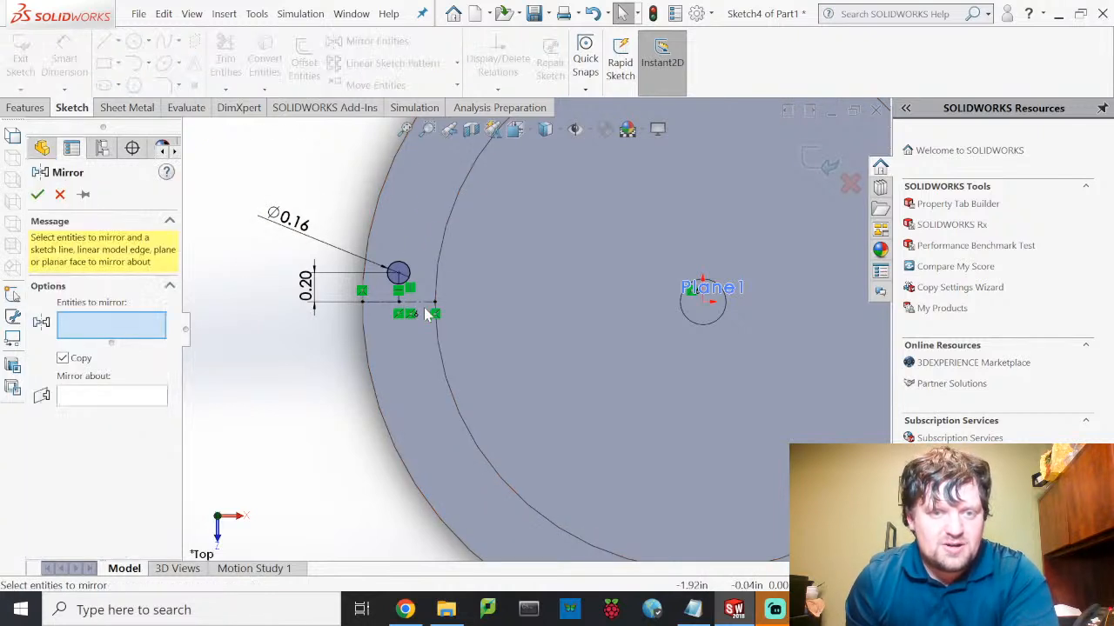
click(403, 268)
click(107, 406)
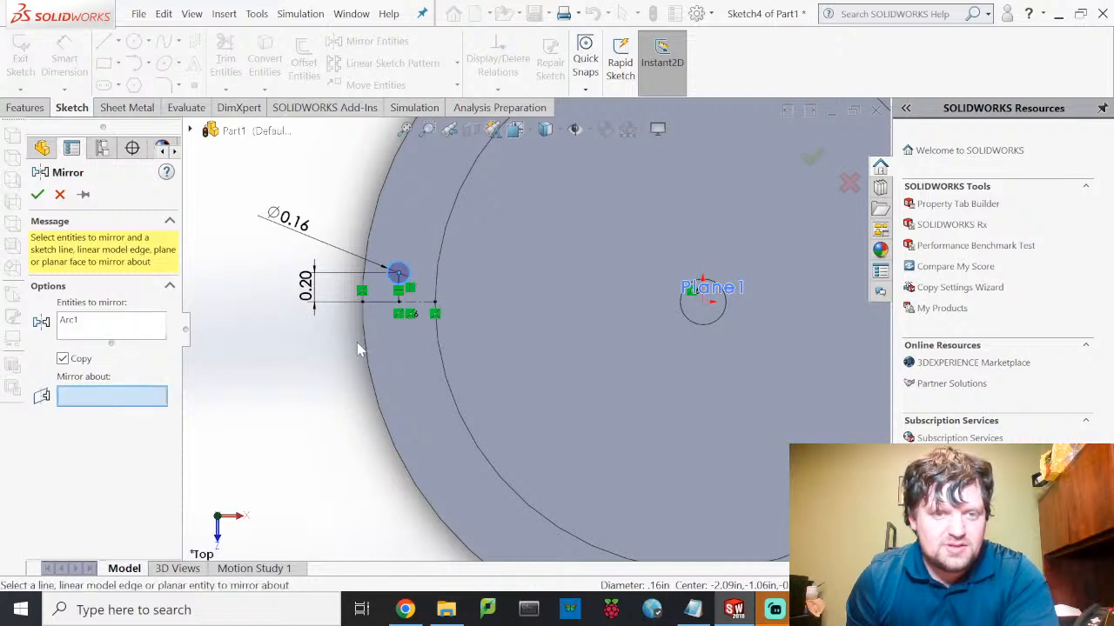
click(430, 306)
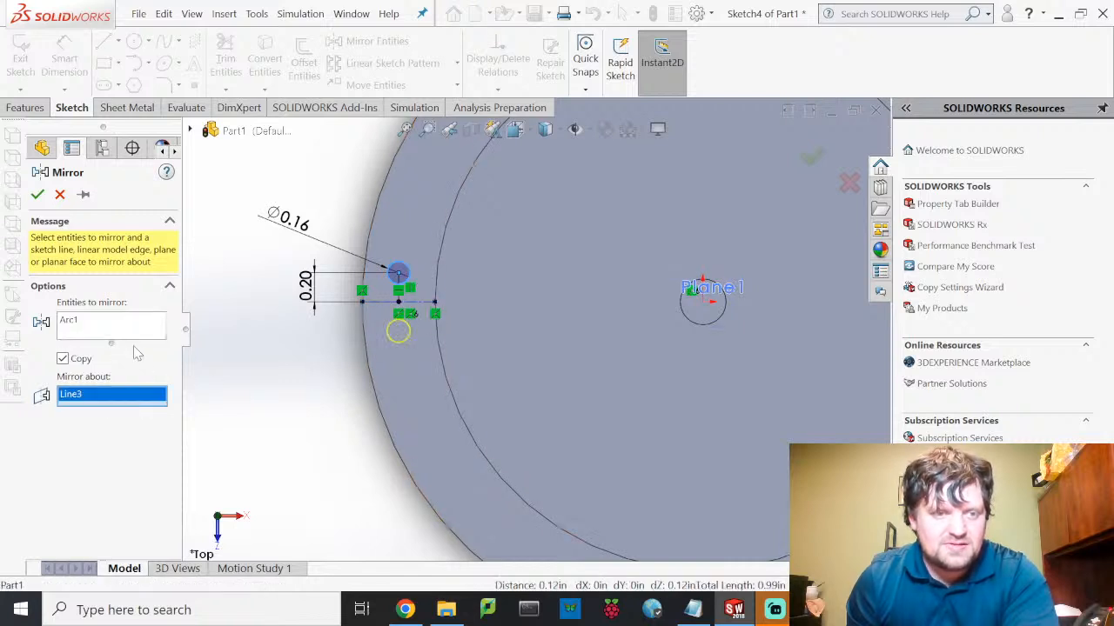
click(38, 195)
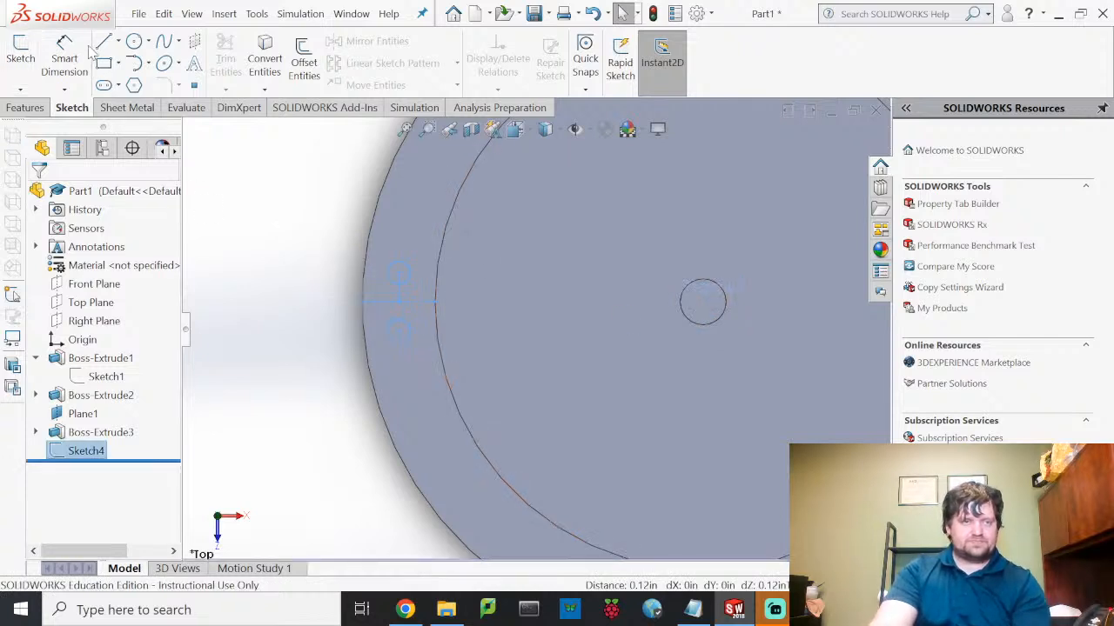
Step: Cut the two mounting hole circles through the flange with an Extruded Cut set to Through All
click(33, 110)
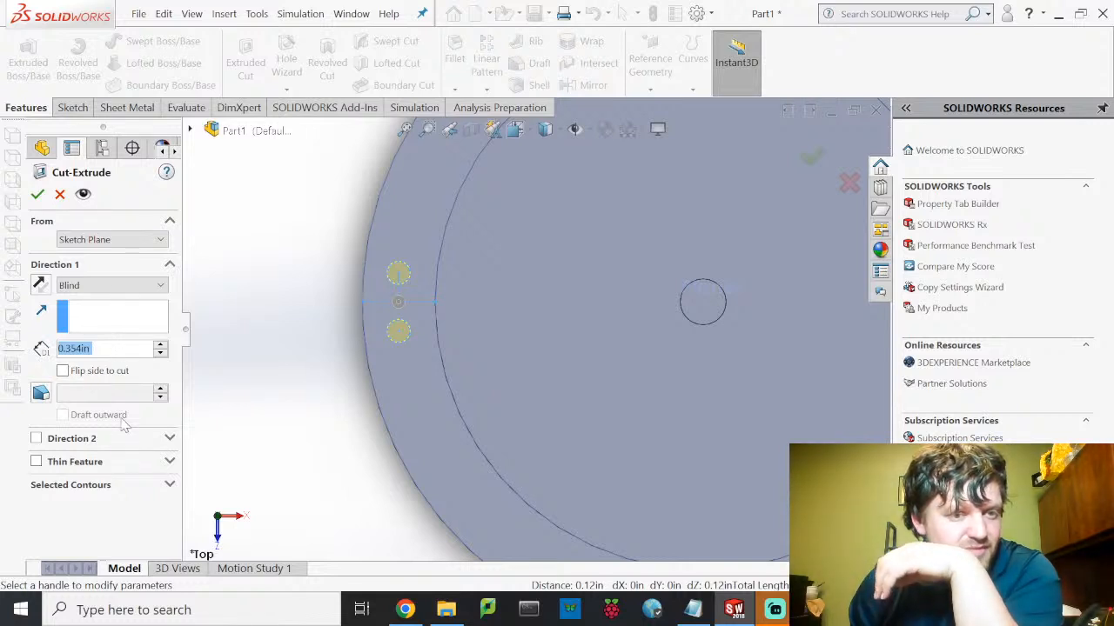
click(123, 289)
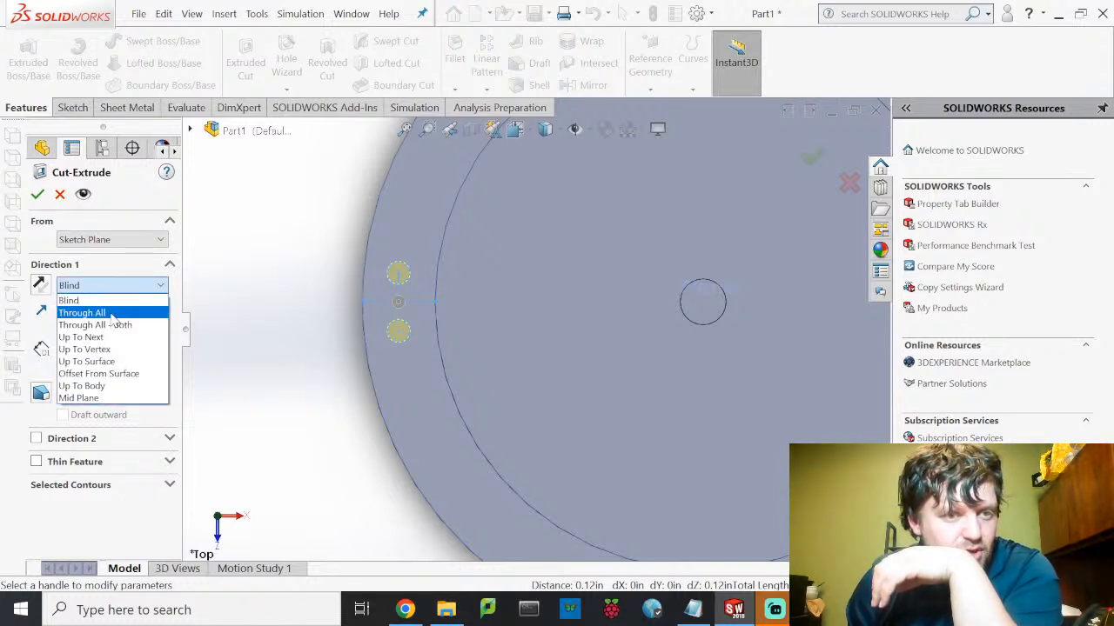
click(119, 311)
click(37, 194)
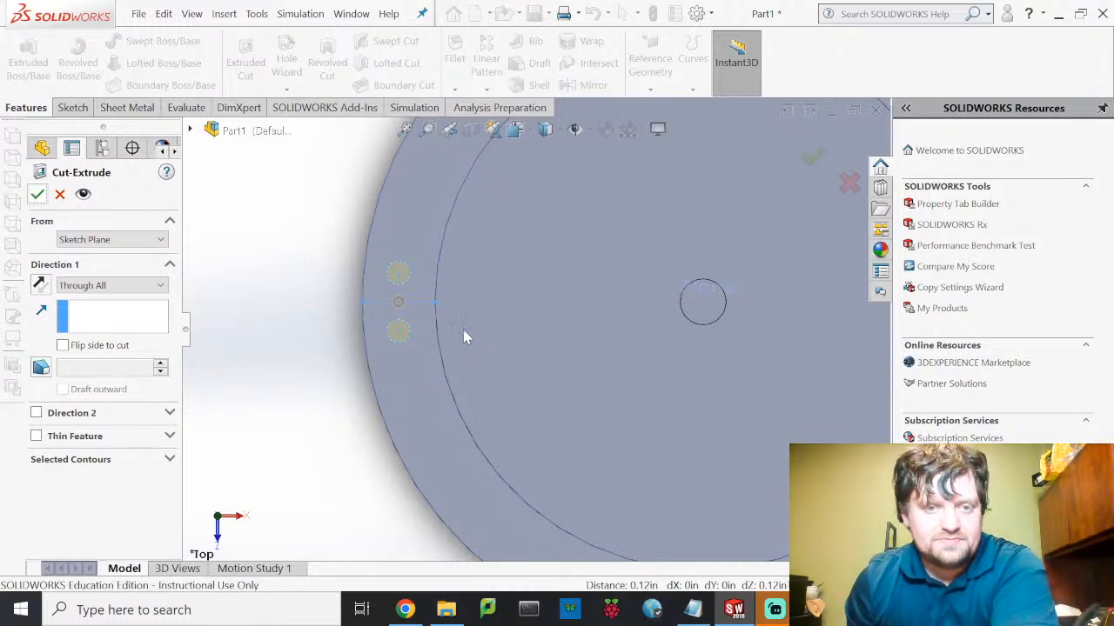
key(Return)
Step: Start a Circular Pattern of the two-hole mounting cut around the motor's central shaft axis
scroll(511, 318, up, 5)
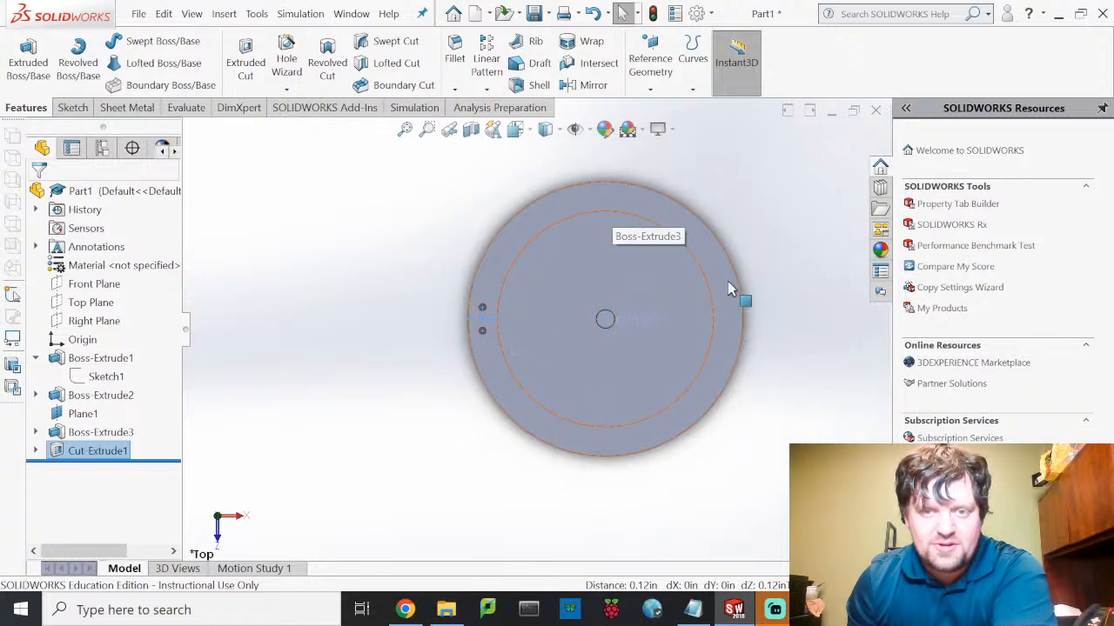
click(405, 609)
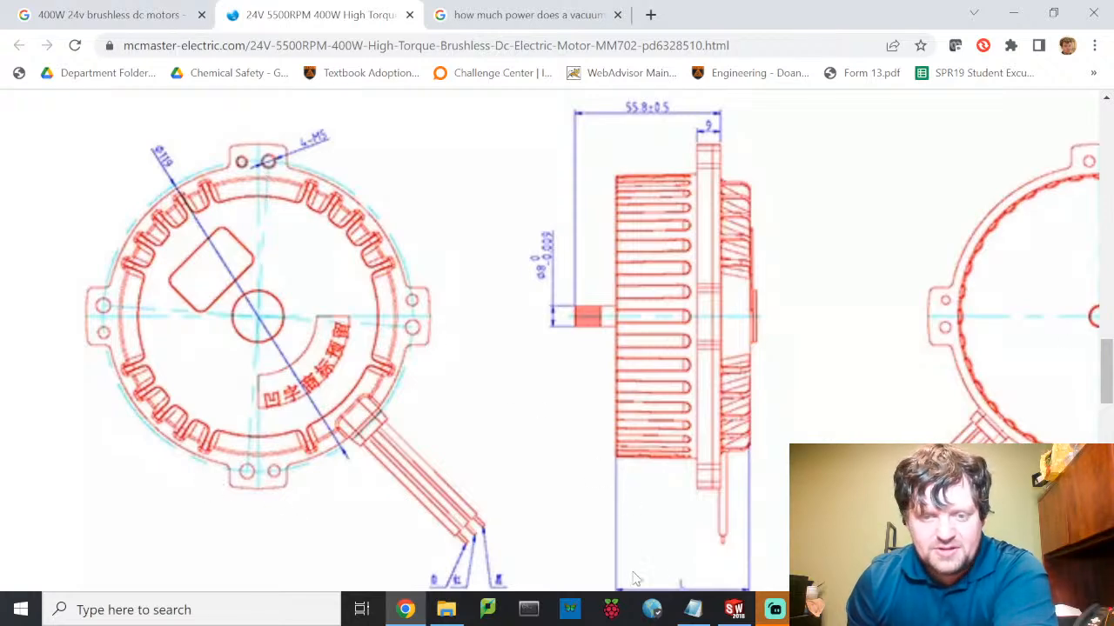
click(733, 610)
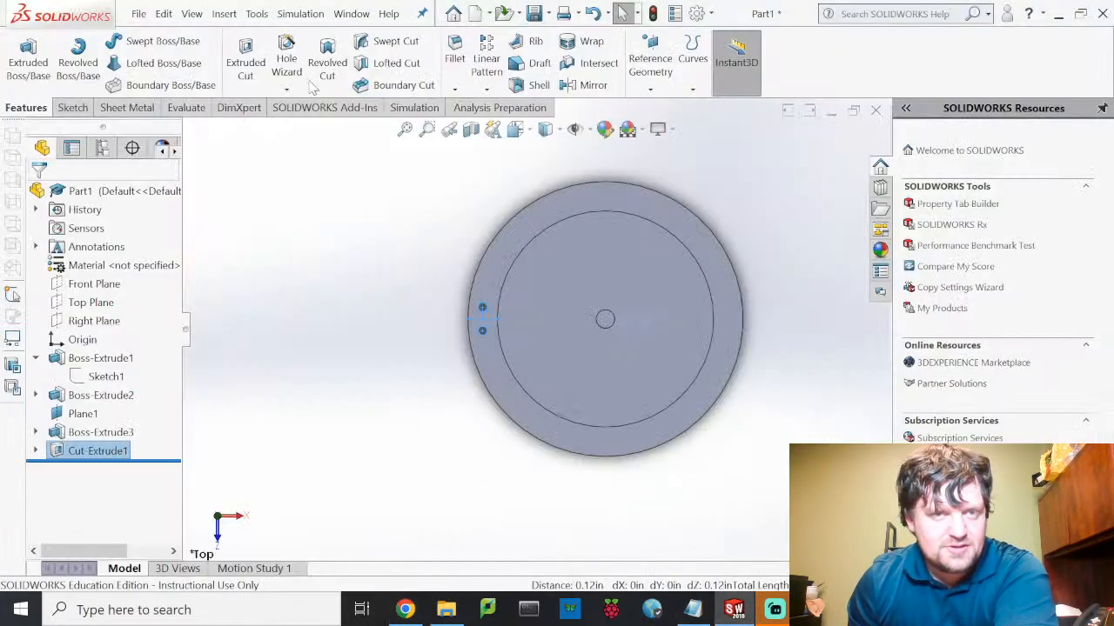
click(486, 90)
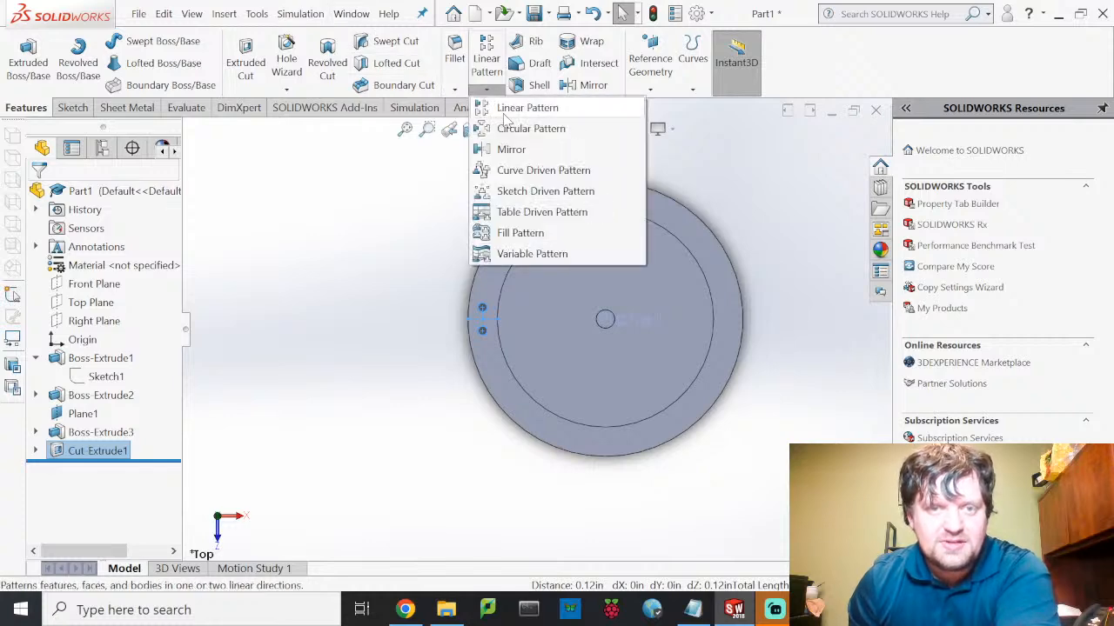
click(124, 459)
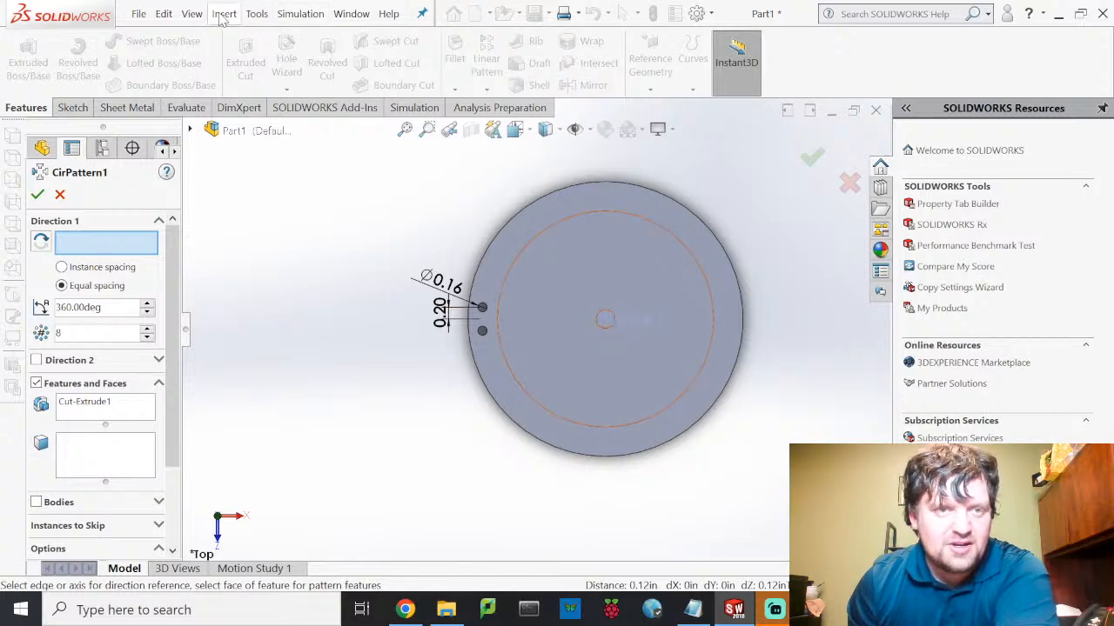
click(193, 14)
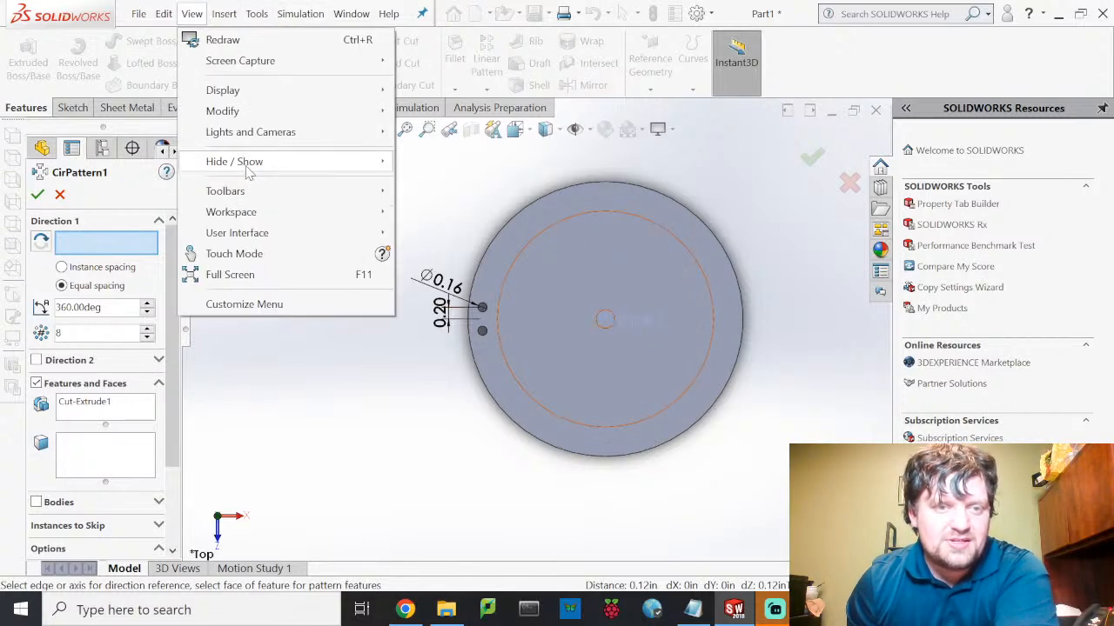
mouse_move(248, 171)
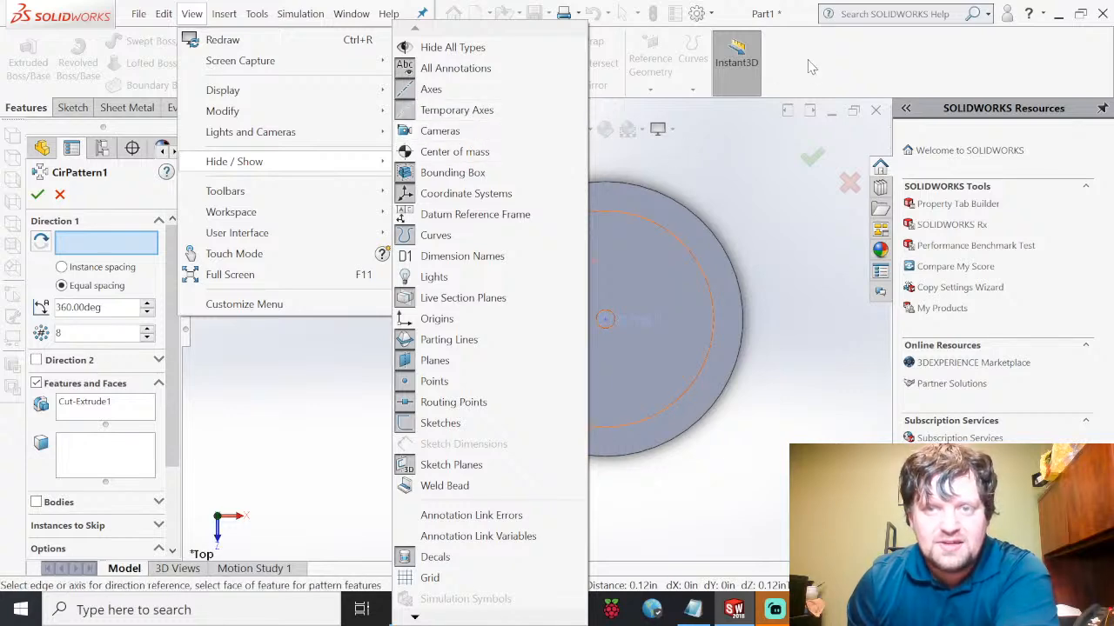
click(769, 104)
middle_drag(575, 339, 609, 324)
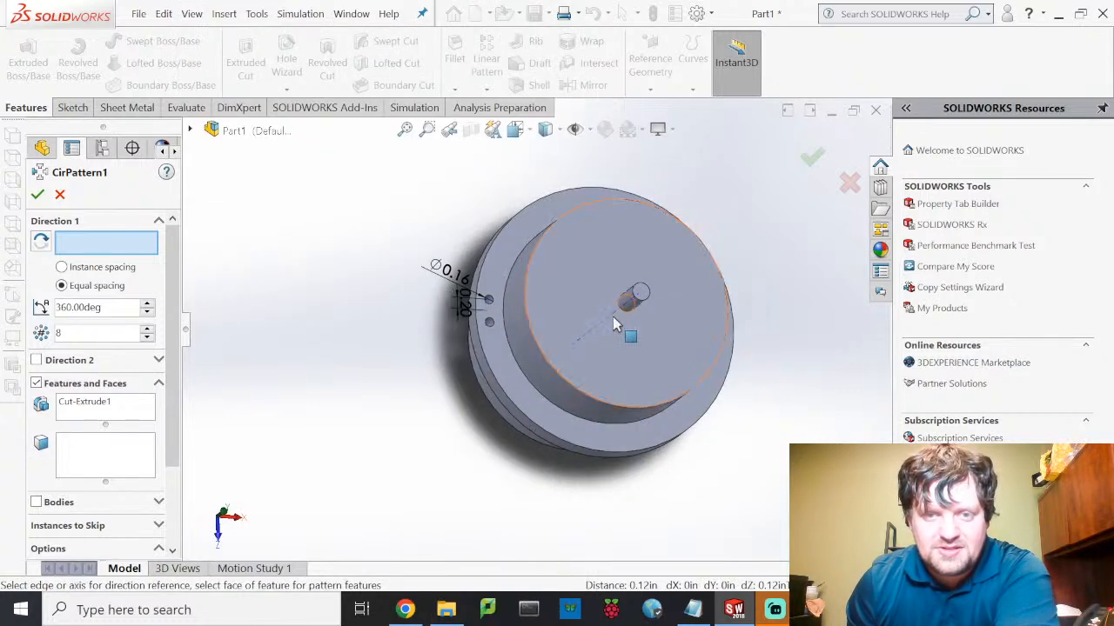
click(614, 322)
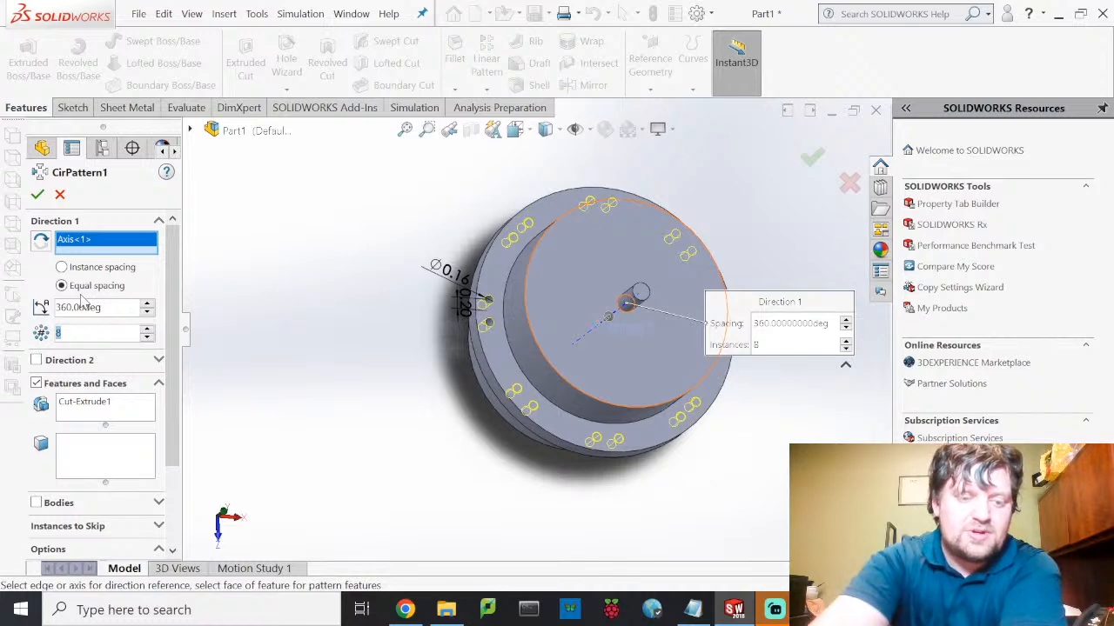
Step: Set the circular pattern to 4 instances with equal spacing over 360 degrees, apply it and inspect the flange holes
text(4)
key(Return)
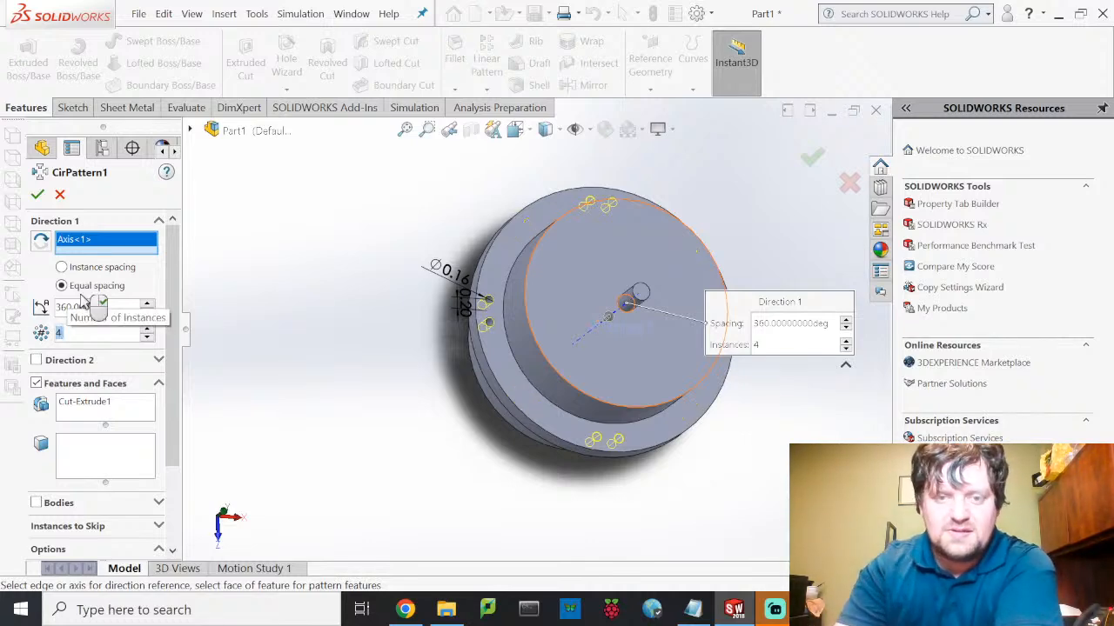
middle_drag(592, 425, 317, 425)
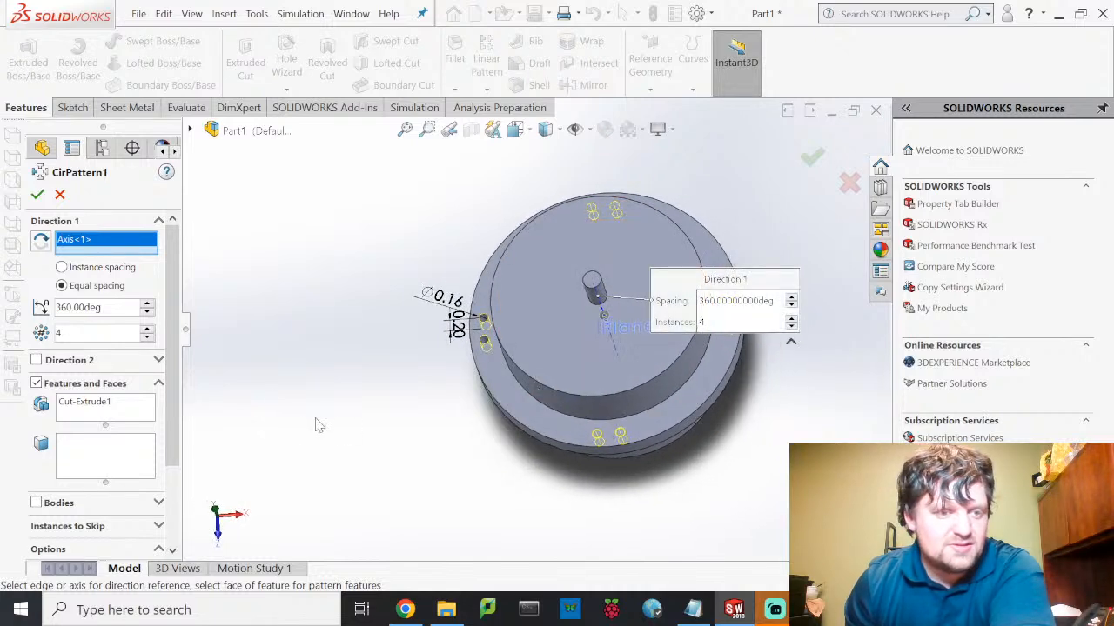
click(37, 196)
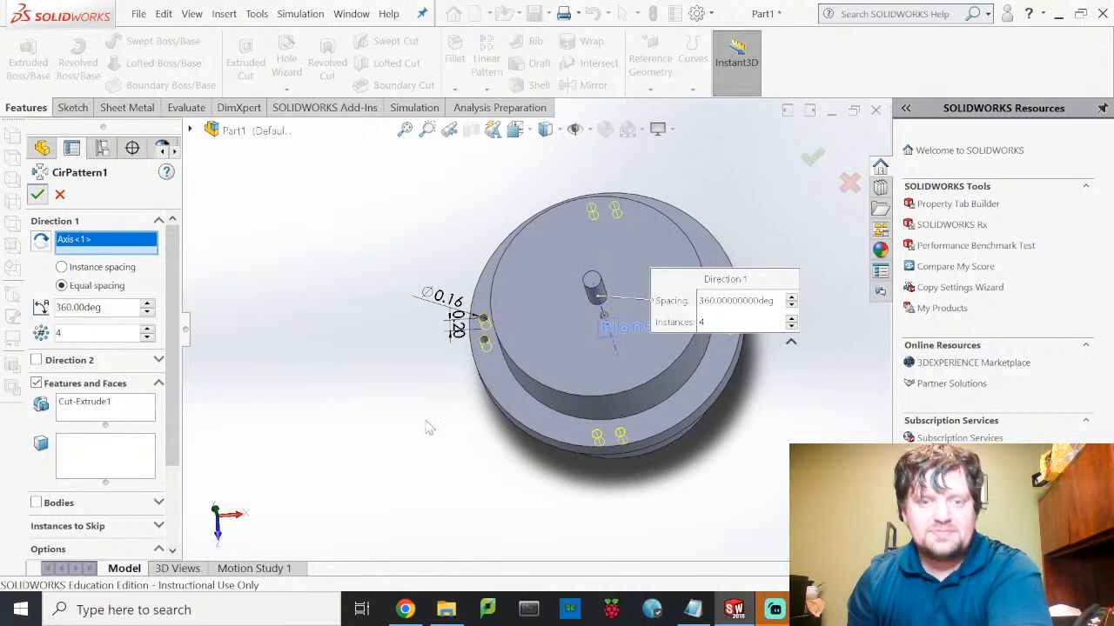
mouse_move(544, 435)
middle_down()
mouse_move(655, 448)
mouse_move(574, 409)
mouse_move(591, 404)
mouse_move(569, 417)
mouse_move(562, 441)
middle_up()
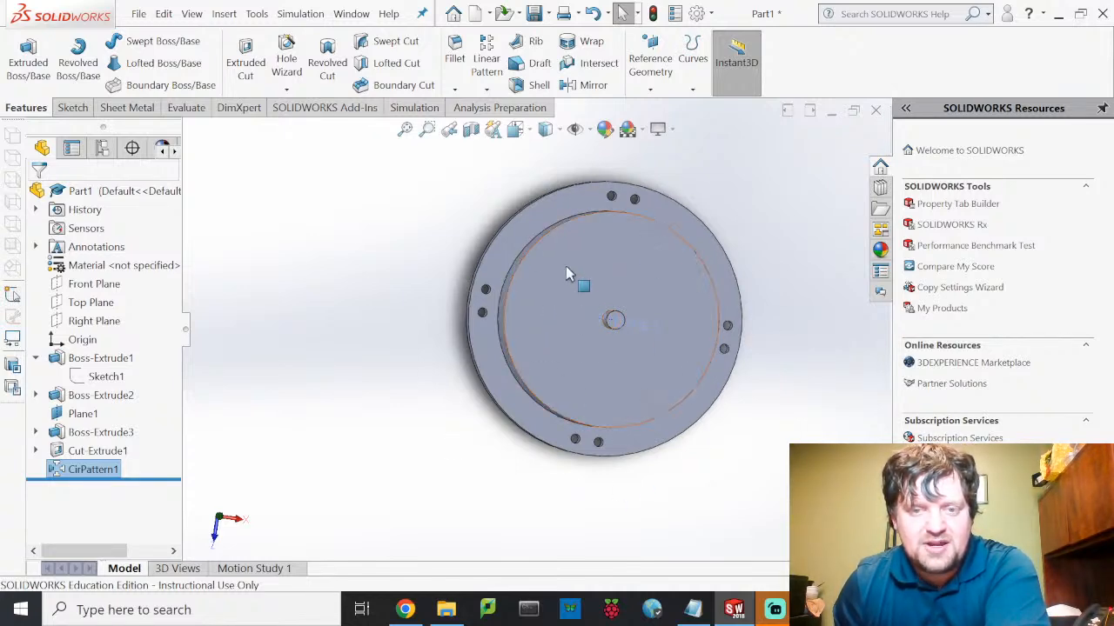
middle_drag(494, 246, 496, 332)
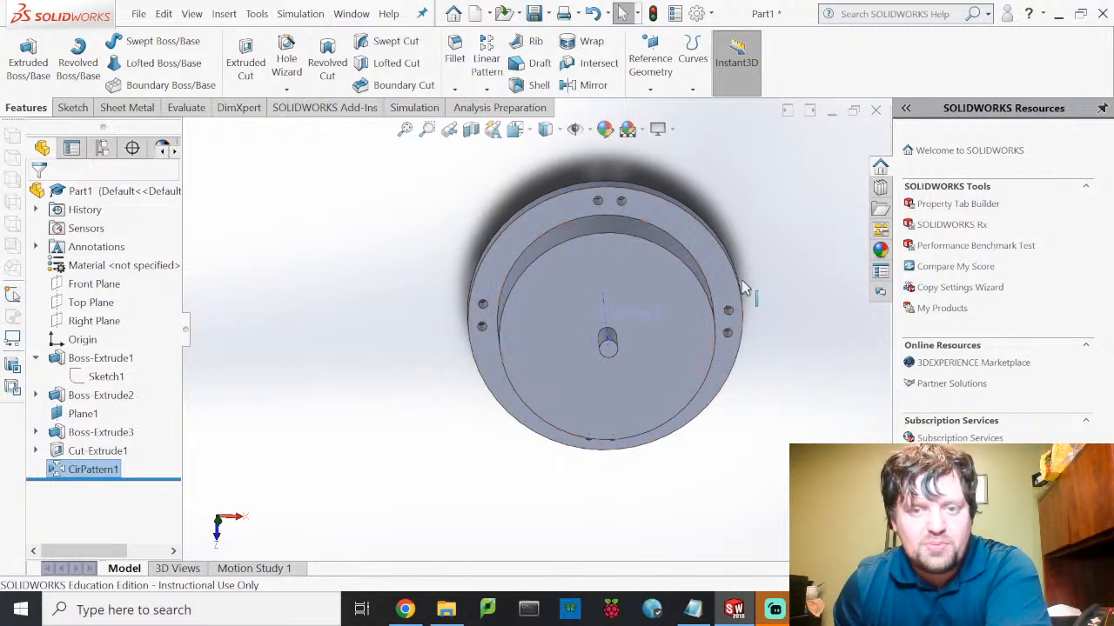
middle_drag(472, 306, 293, 231)
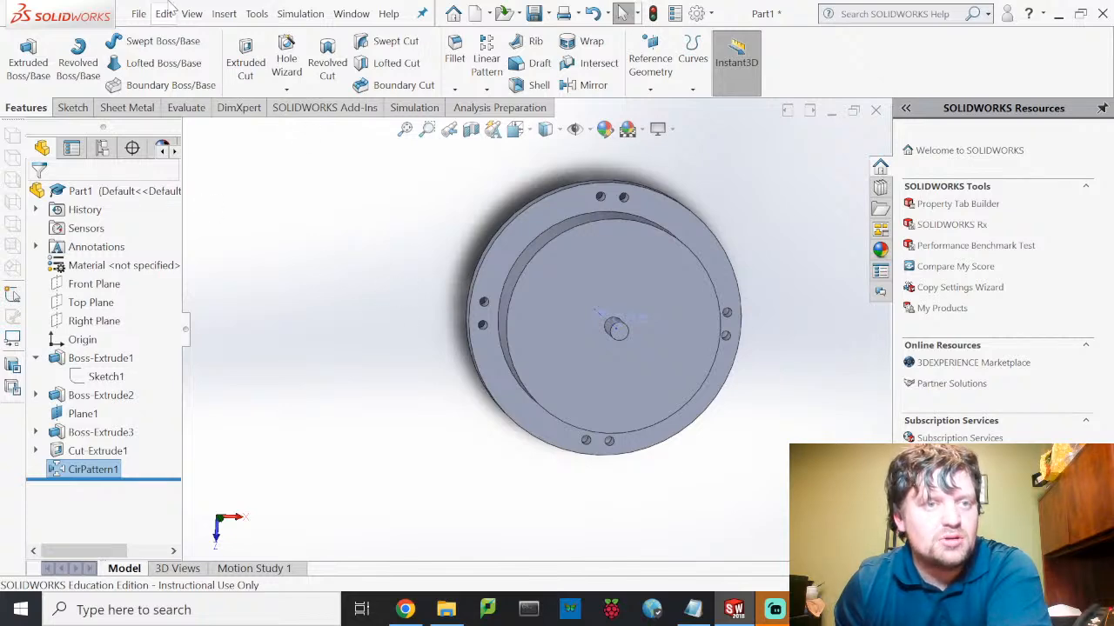
Step: Save the part as Motor.SLDPRT in the VC1-4-1-2022 folder inside EGR 210 > Vacuum
click(138, 13)
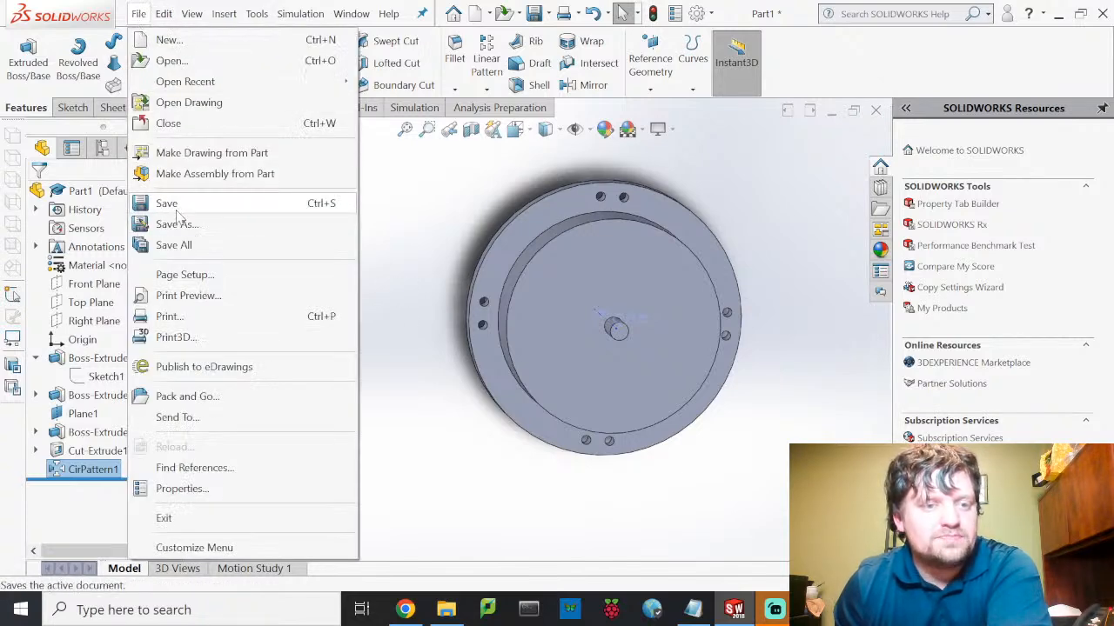
click(175, 207)
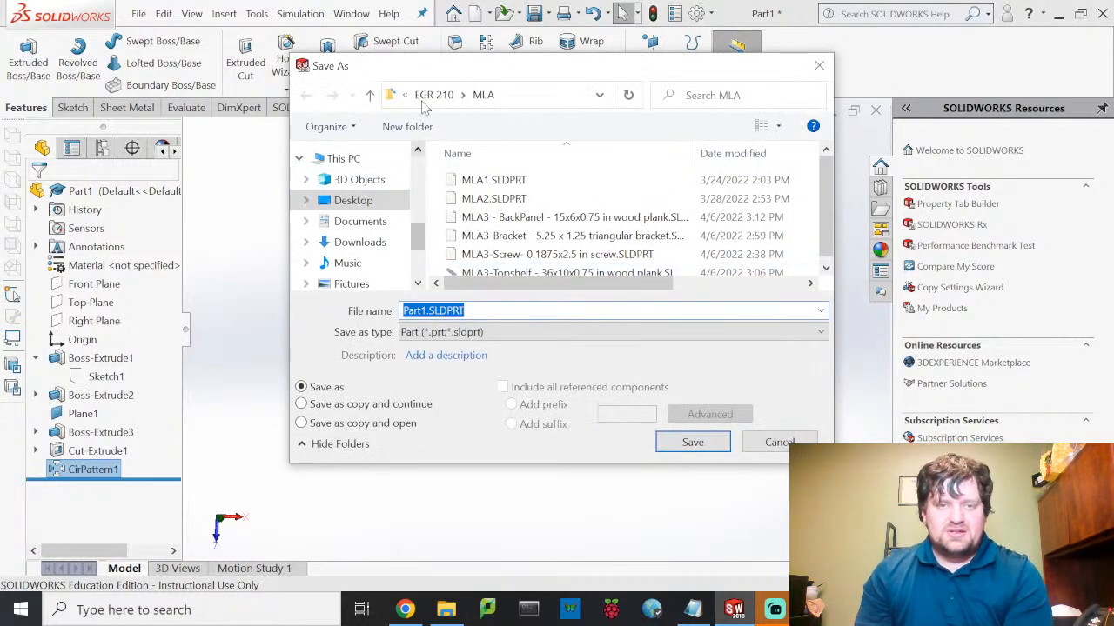
click(433, 96)
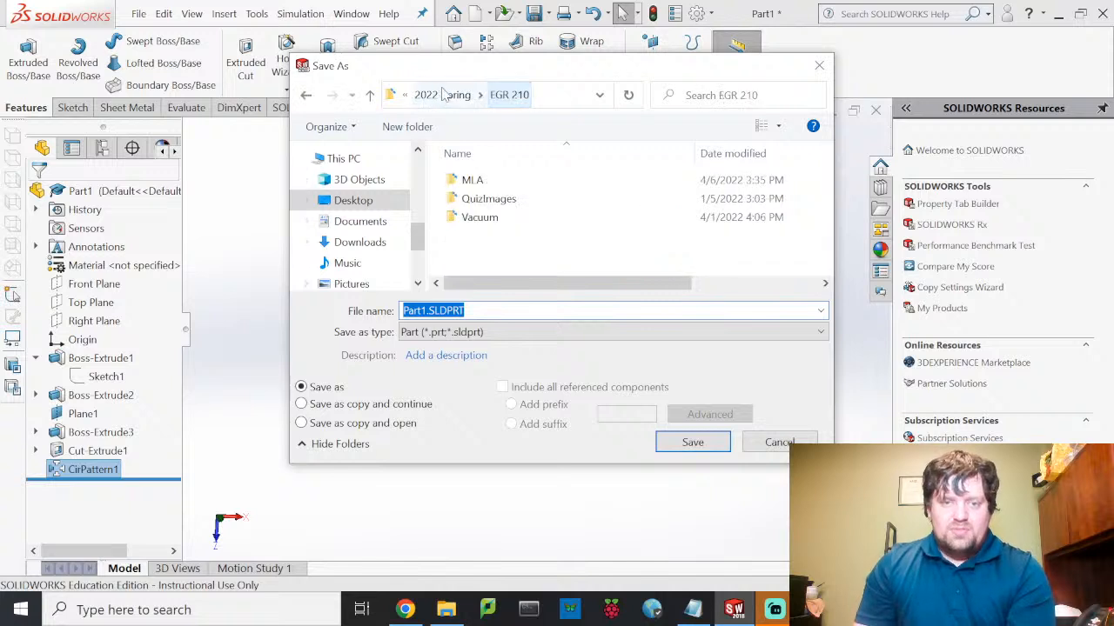
double_click(502, 219)
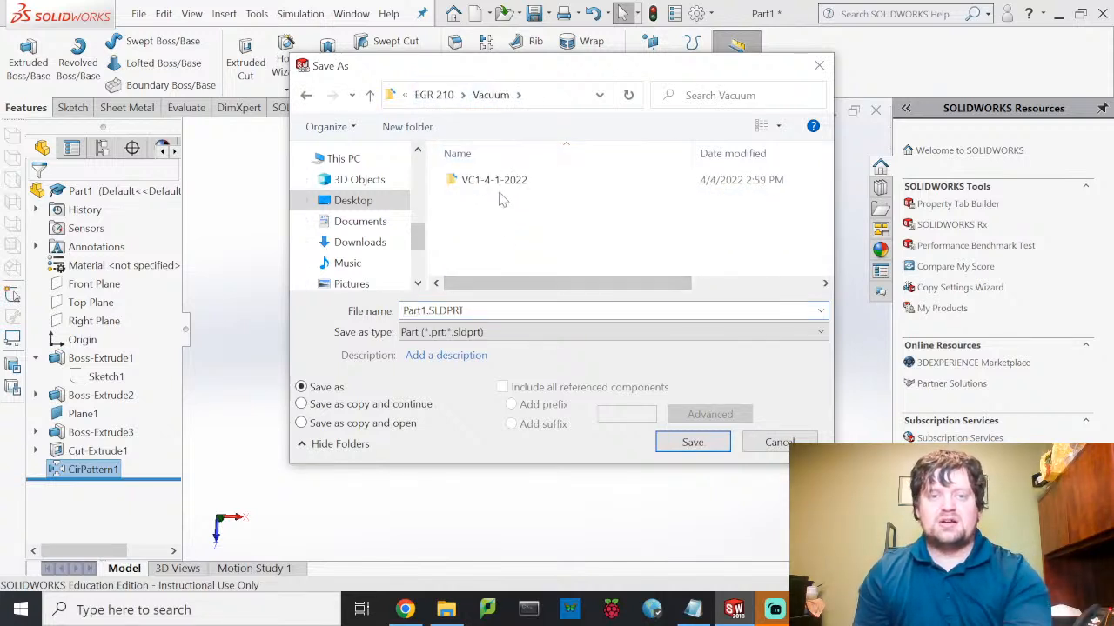
double_click(487, 180)
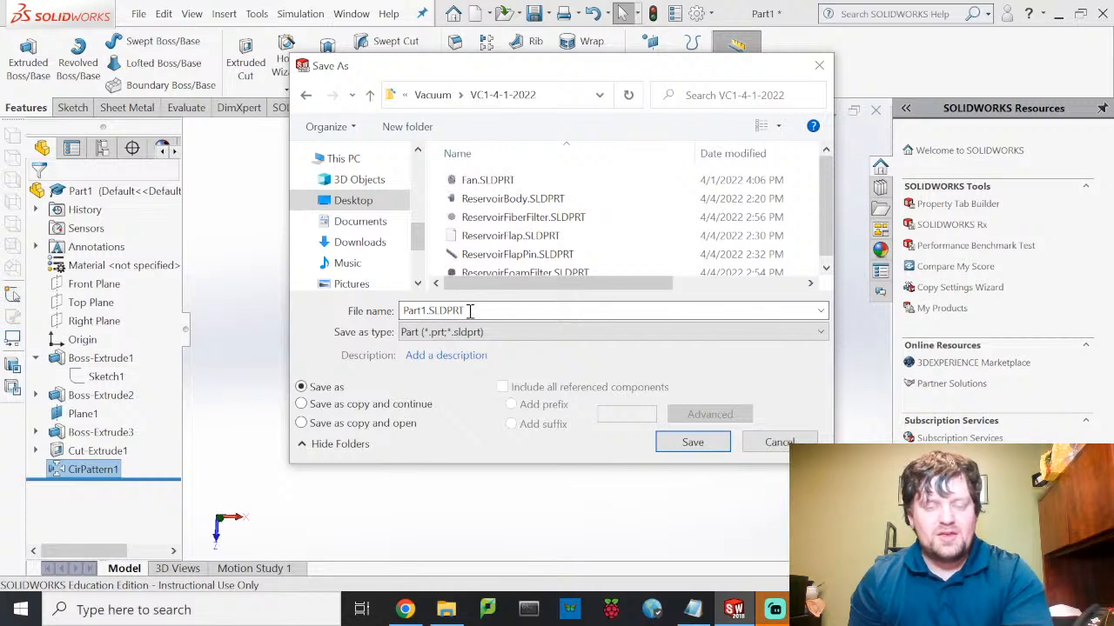
double_click(432, 310)
click(427, 310)
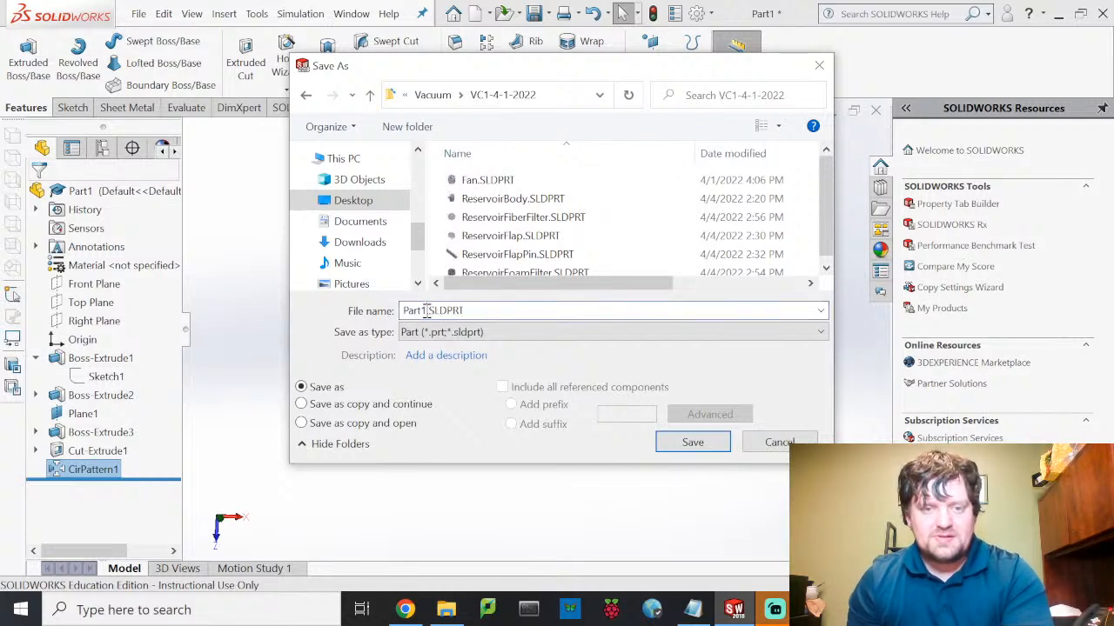
text(Moto)
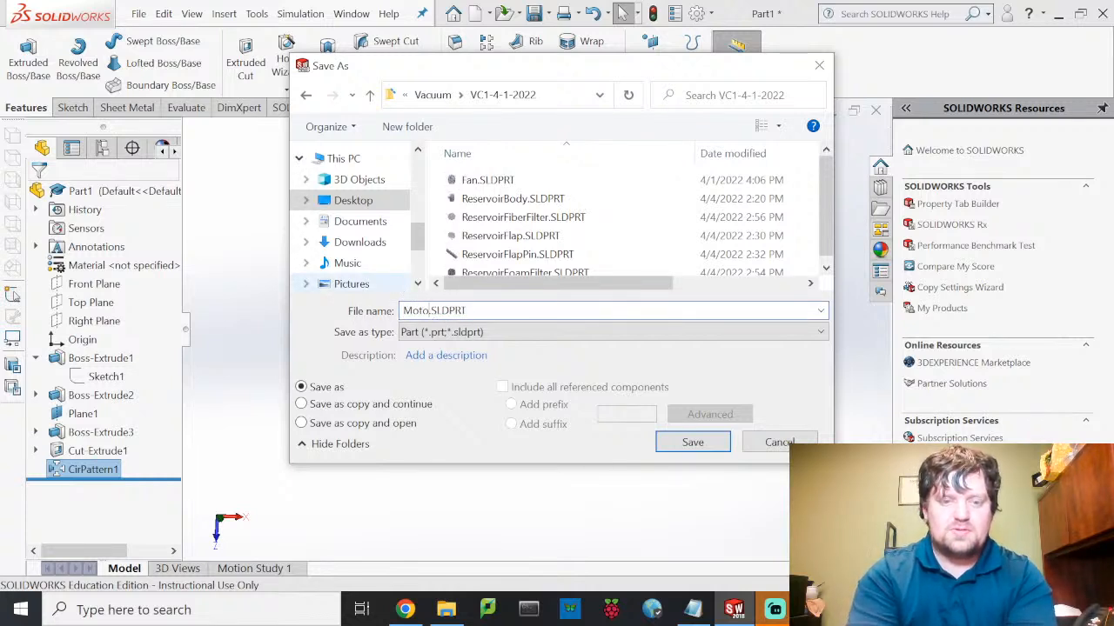
key(Return)
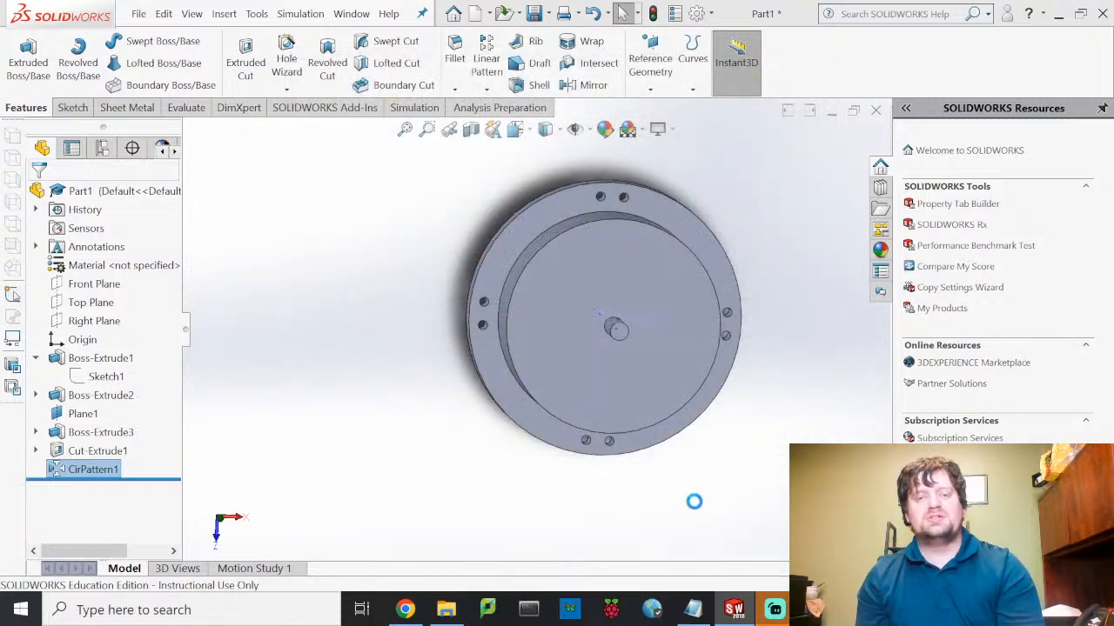
Step: Switch to the motor's product page in Chrome, reset its zoom to 100% and copy the model name MM702-6 from the specifications table
click(414, 611)
scroll(557, 291, up, 1)
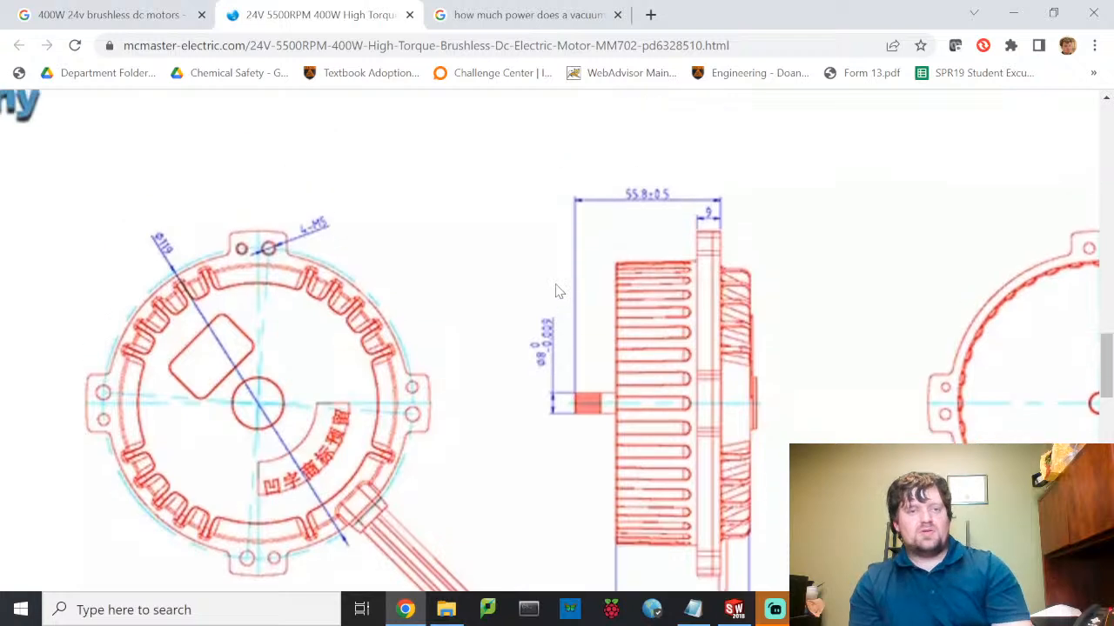
ctrl+scroll(565, 273, down, 3)
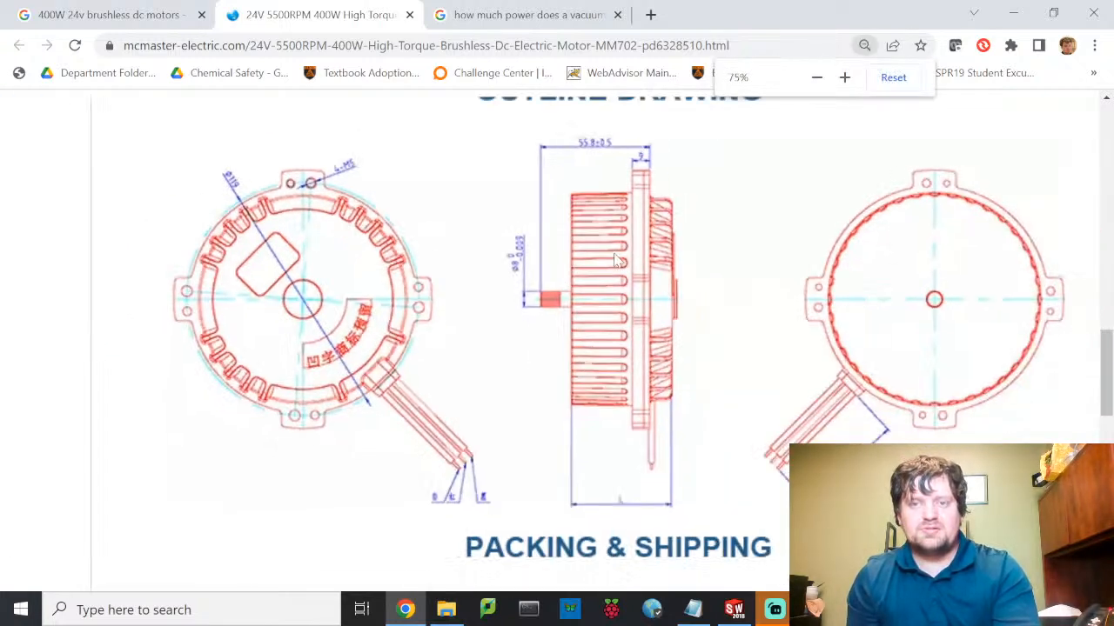
click(893, 77)
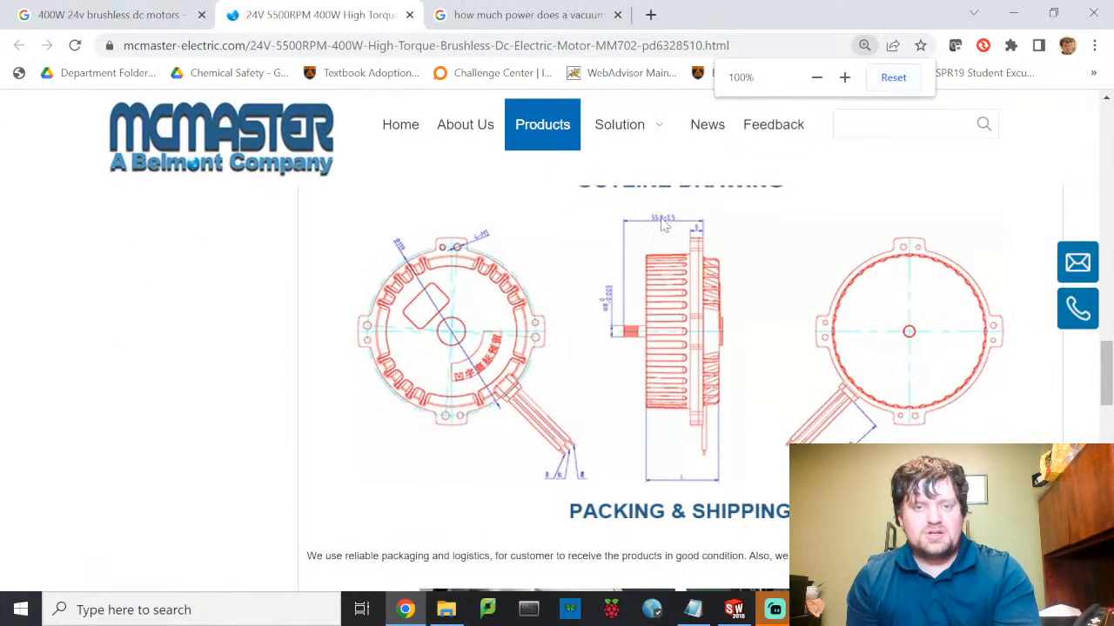
scroll(616, 273, up, 10)
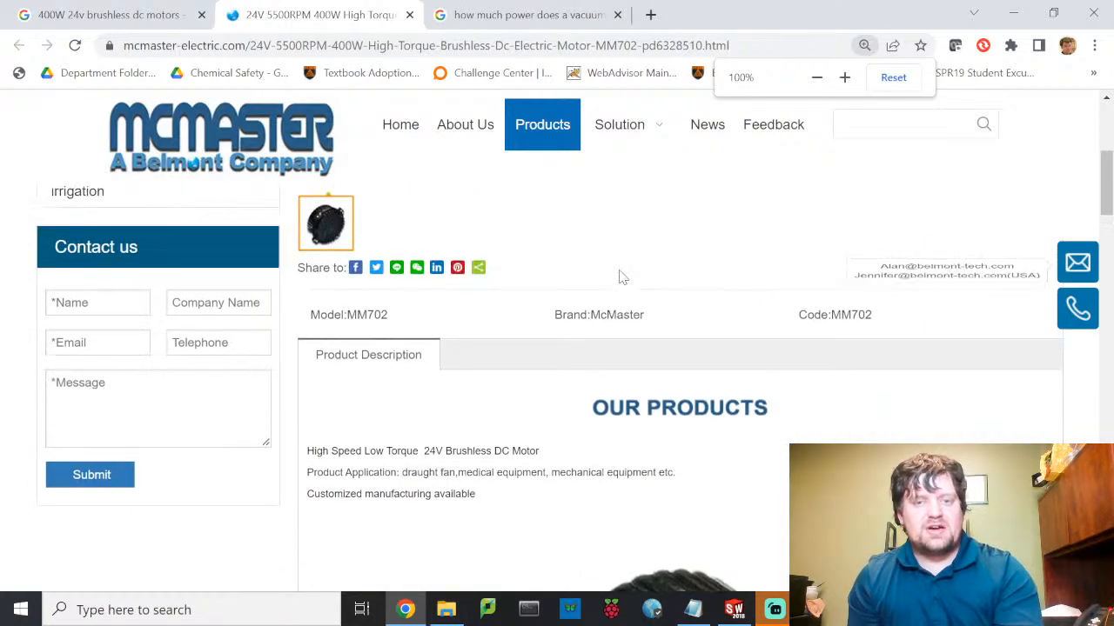
scroll(616, 273, down, 6)
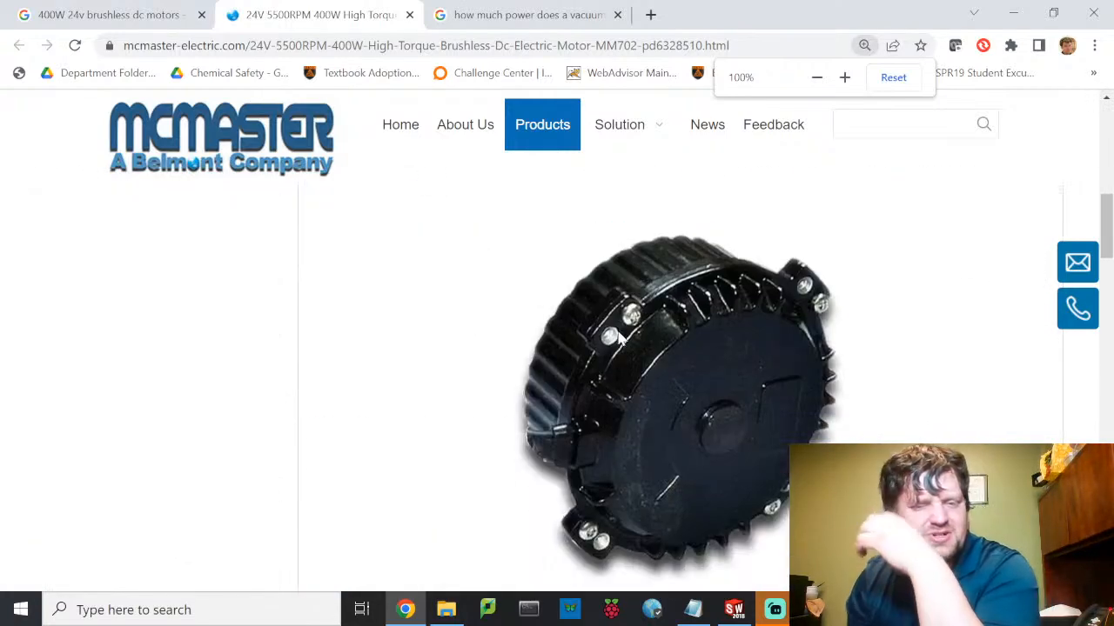
scroll(619, 338, down, 5)
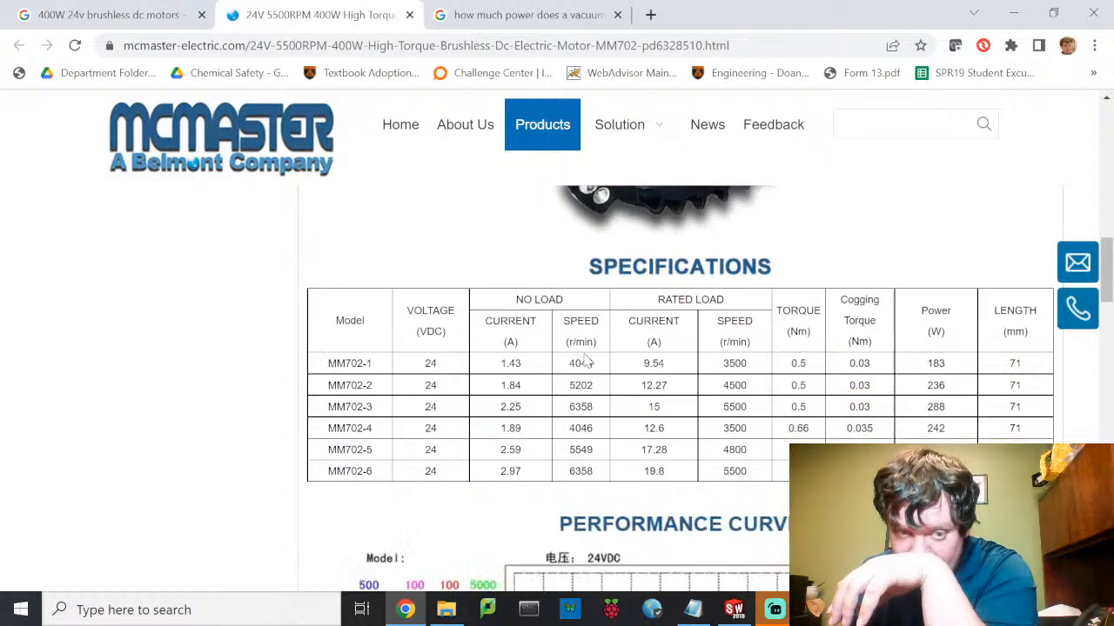
drag(376, 476, 332, 472)
key(ctrl+c)
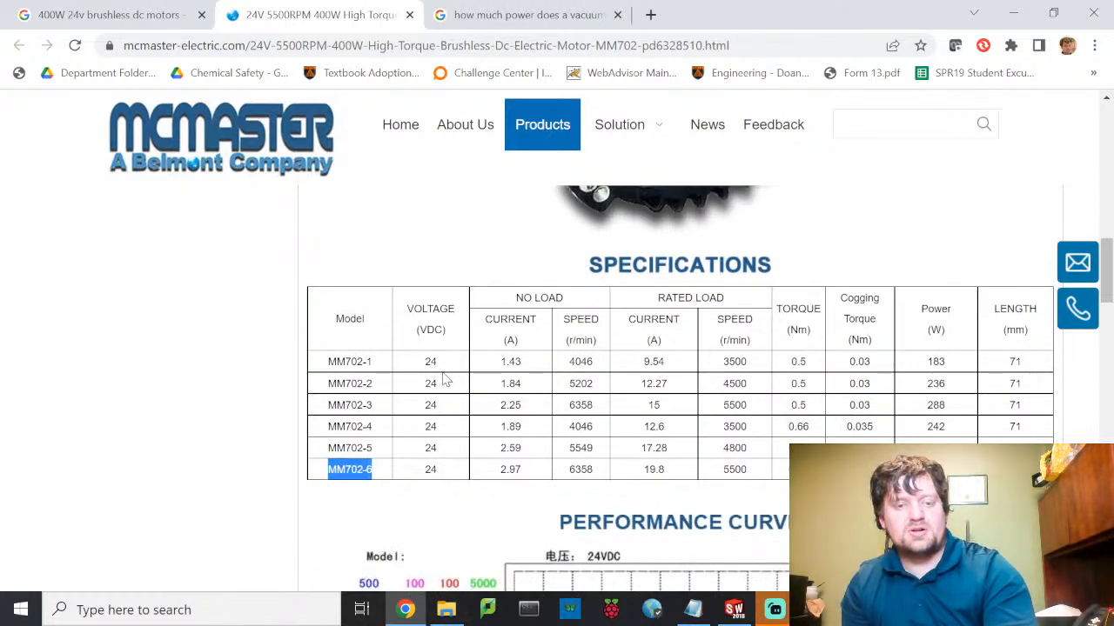
Step: Switch to the VC1-4-1-2022 folder in File Explorer and try to rename Motor.SLDPRT as MM702-6 Motor.SLDPRT
click(445, 610)
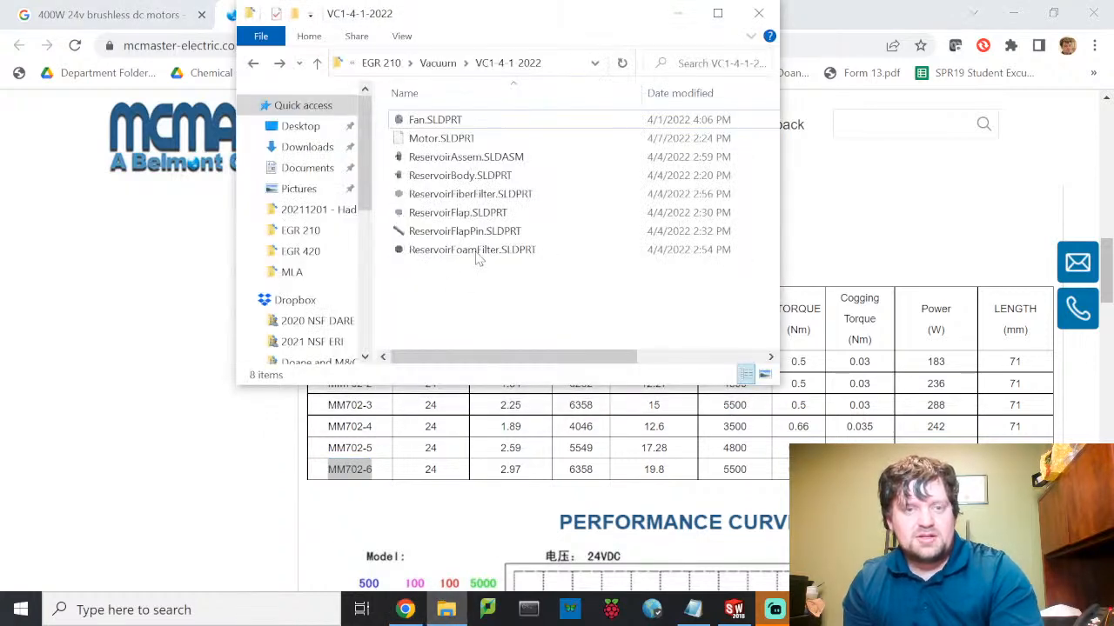
click(442, 142)
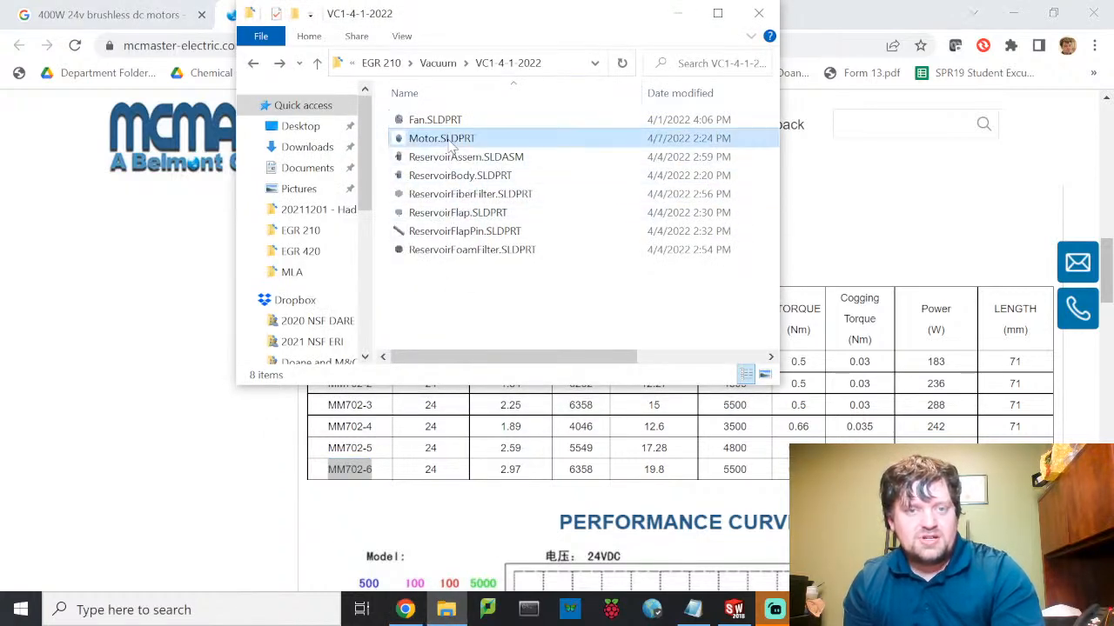
click(432, 142)
click(414, 141)
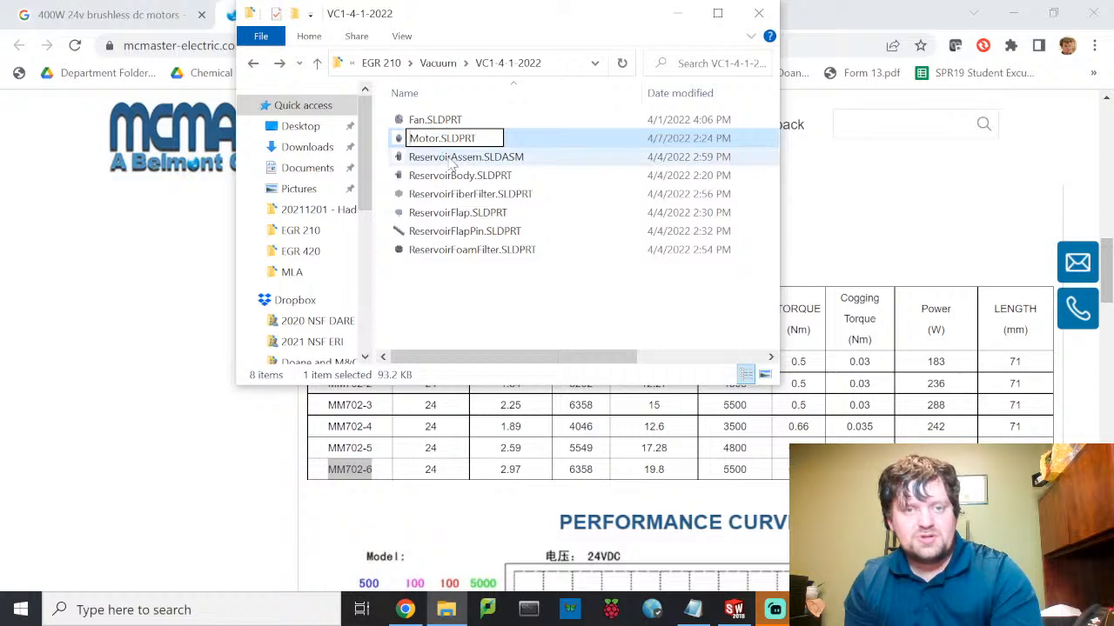
key(ctrl+v)
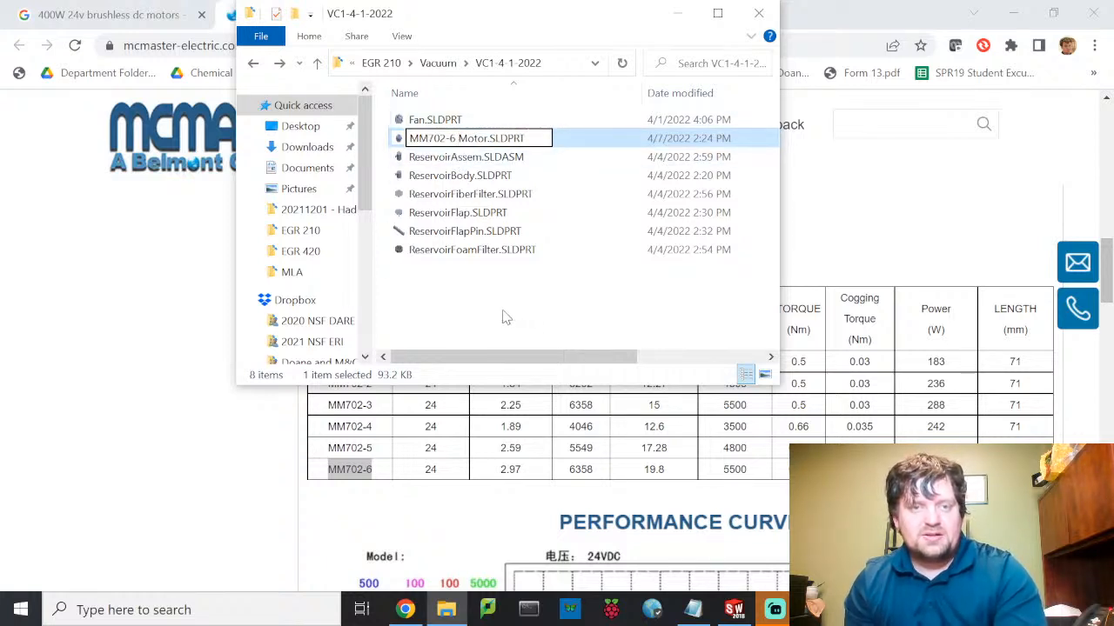
key(Return)
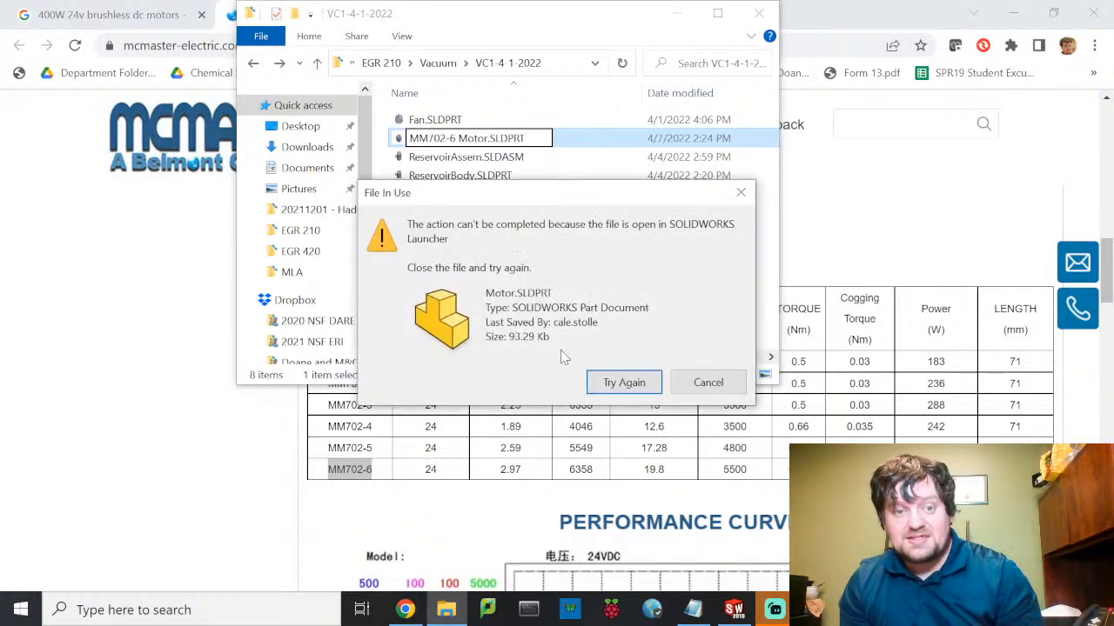
Step: Close SOLIDWORKS to release the part file and retry the rename to MM702-6 Motor.SLDPRT
click(735, 609)
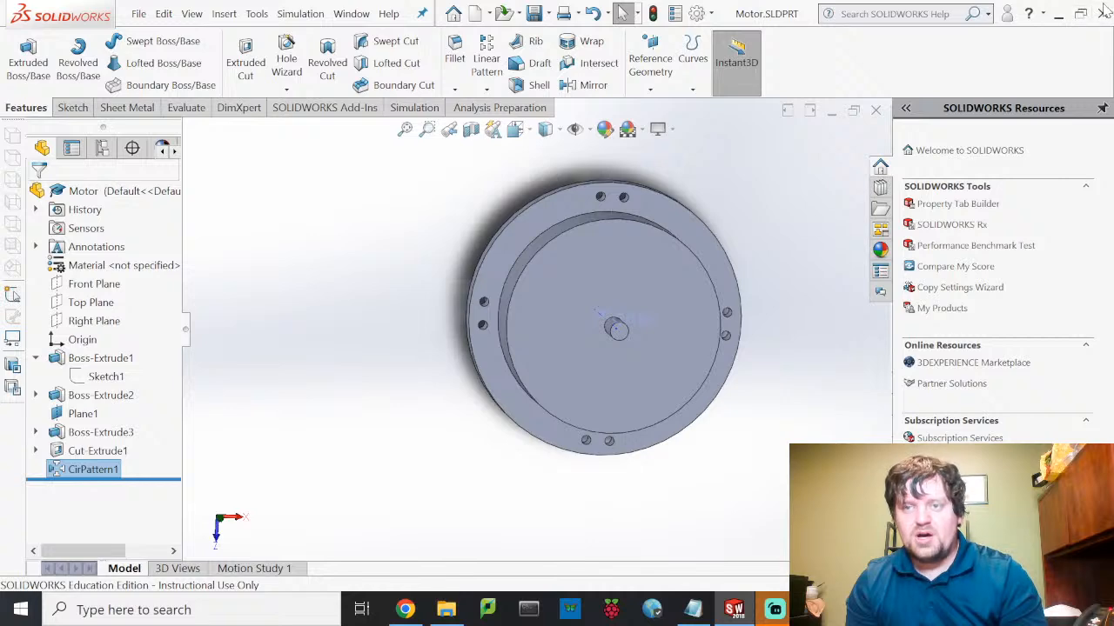
click(1101, 13)
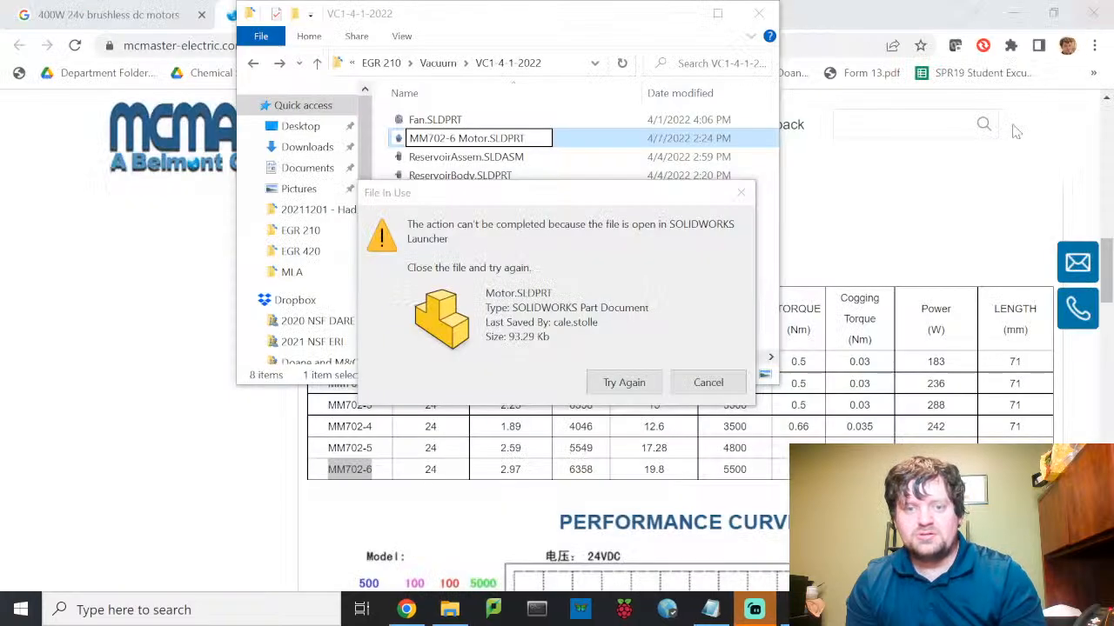
click(619, 382)
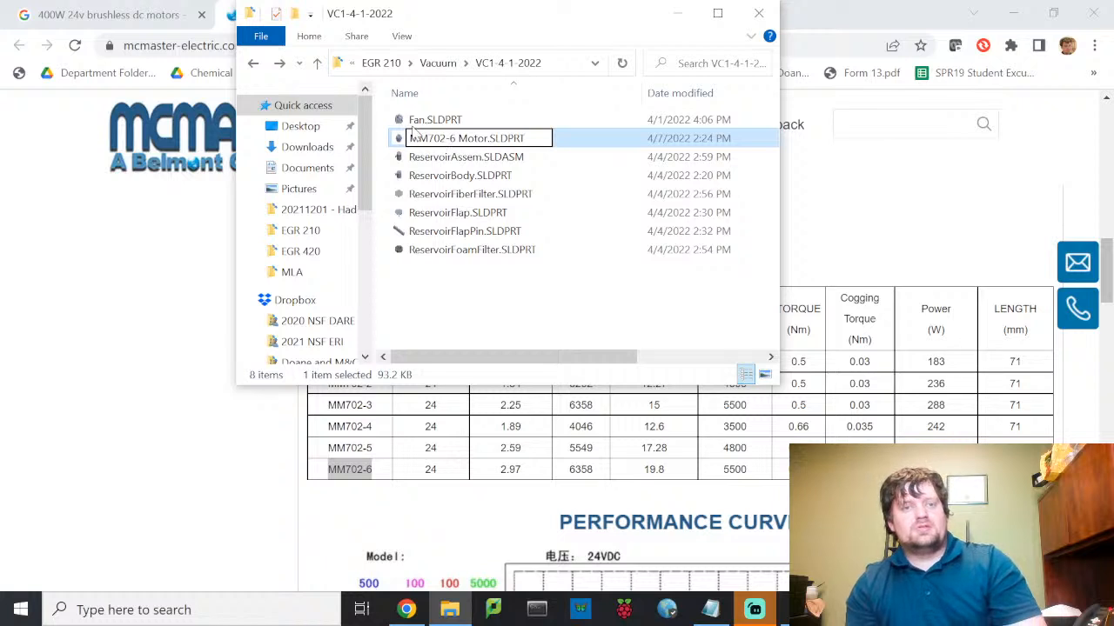
click(569, 145)
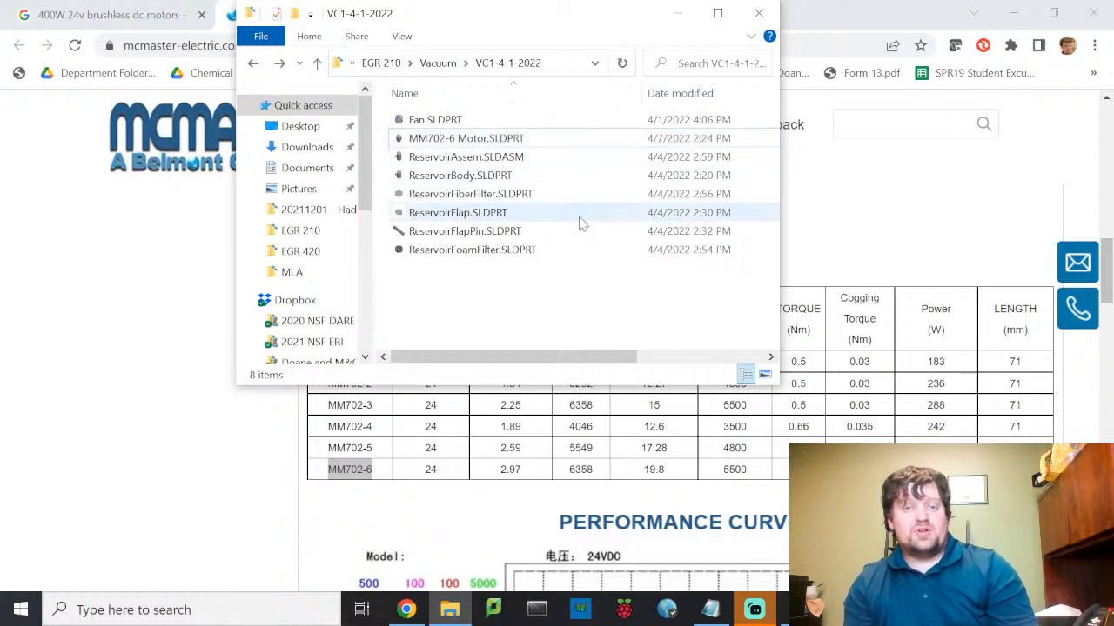
Step: Create a Word document named PartsNumbers.docx in the VC1-4-1-2022 folder and open it in Word
right_click(511, 283)
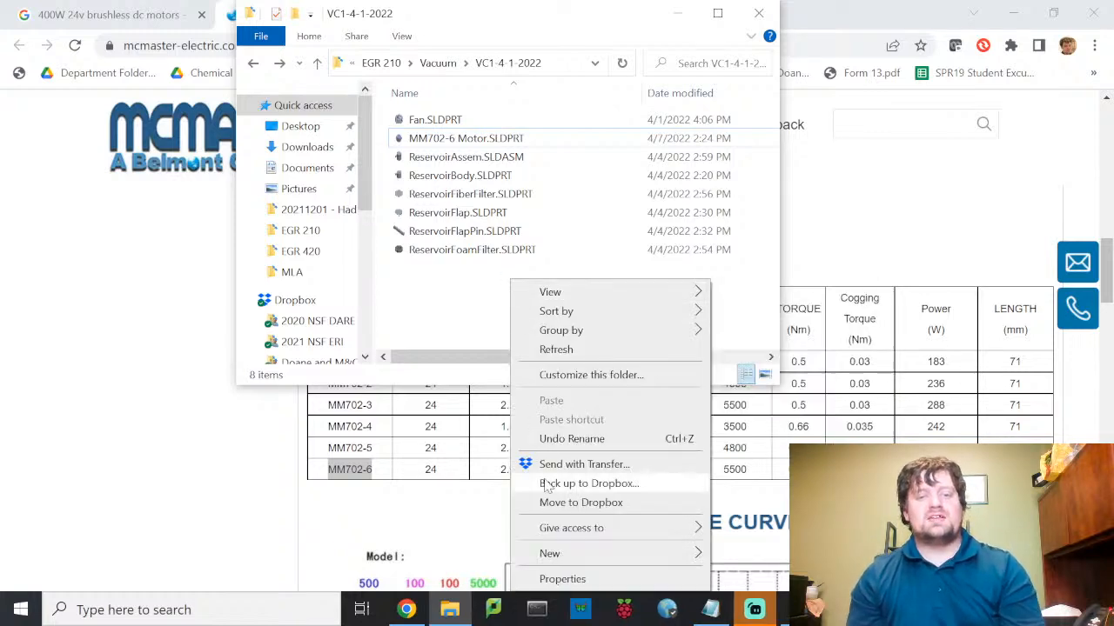
mouse_move(577, 557)
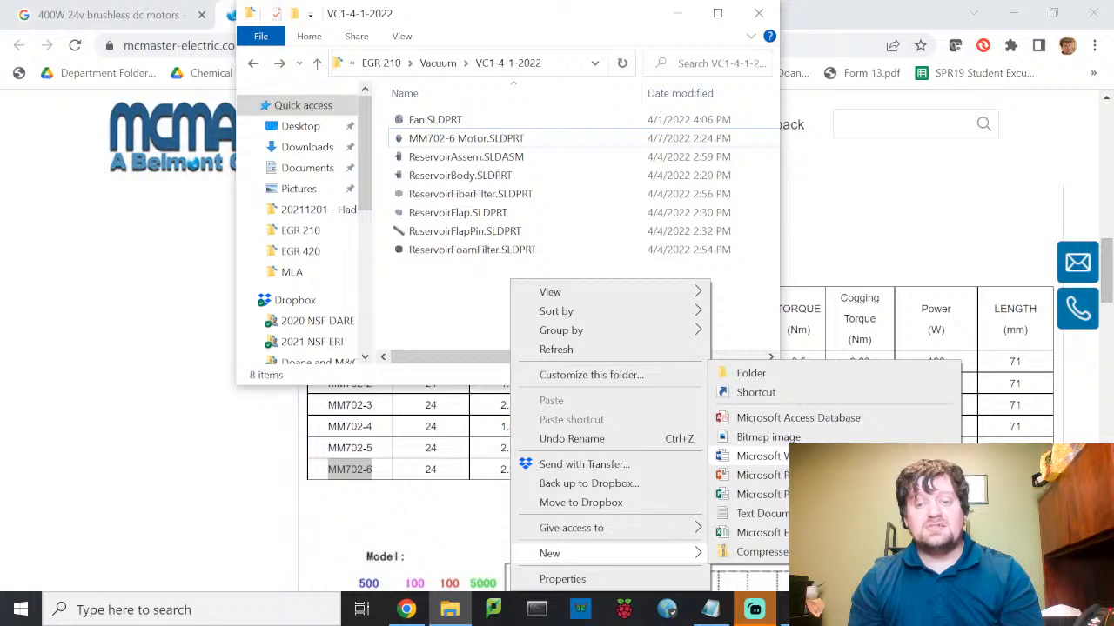
click(764, 456)
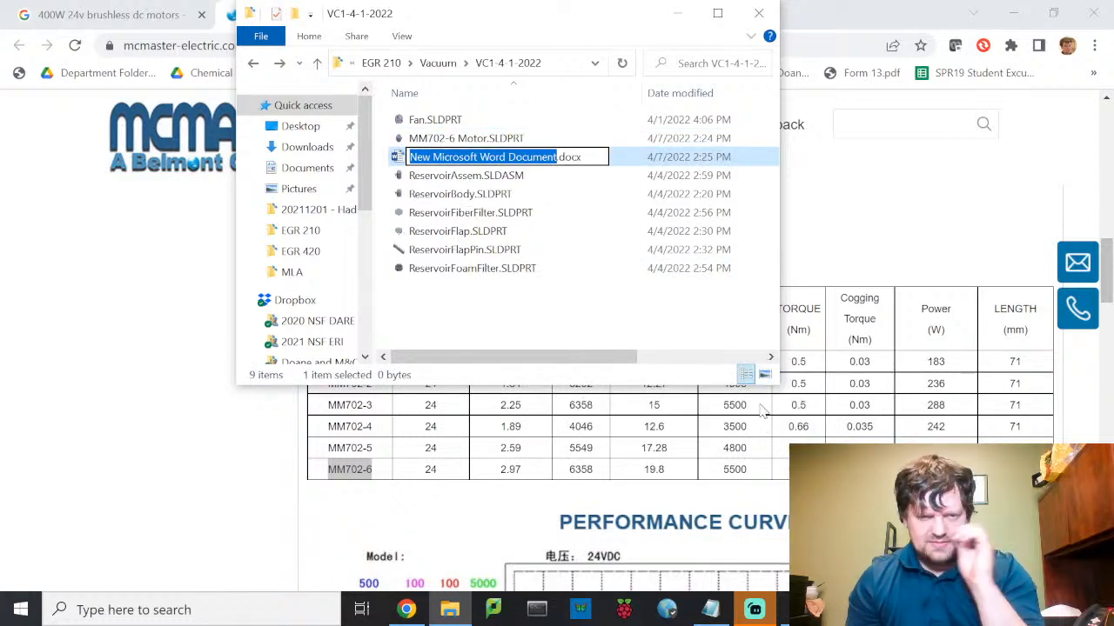
text(Part)
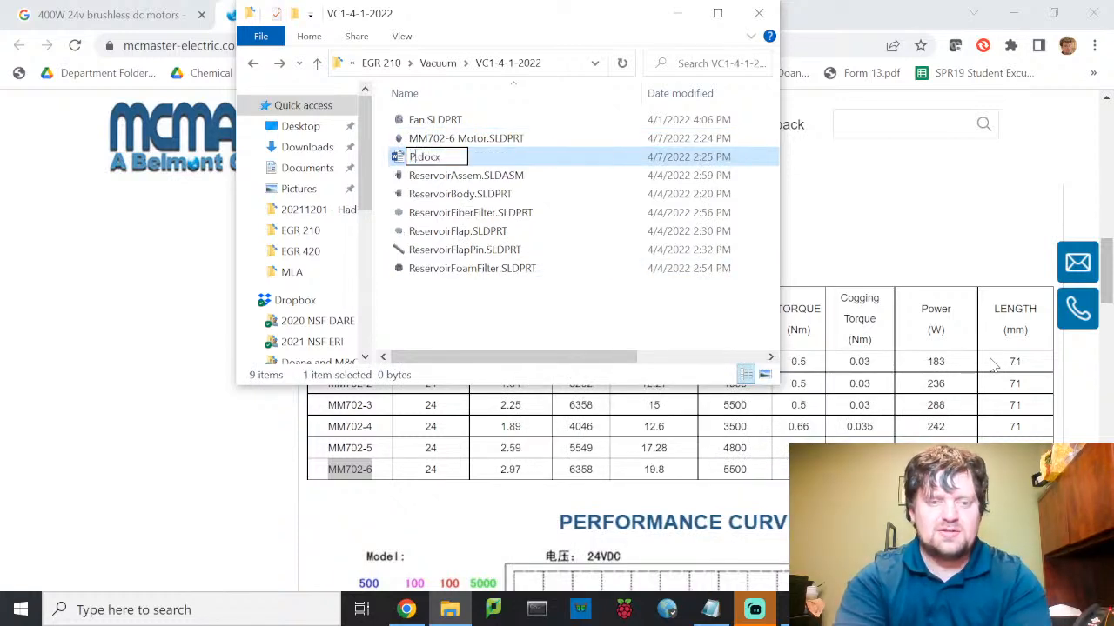
text(sNumbers)
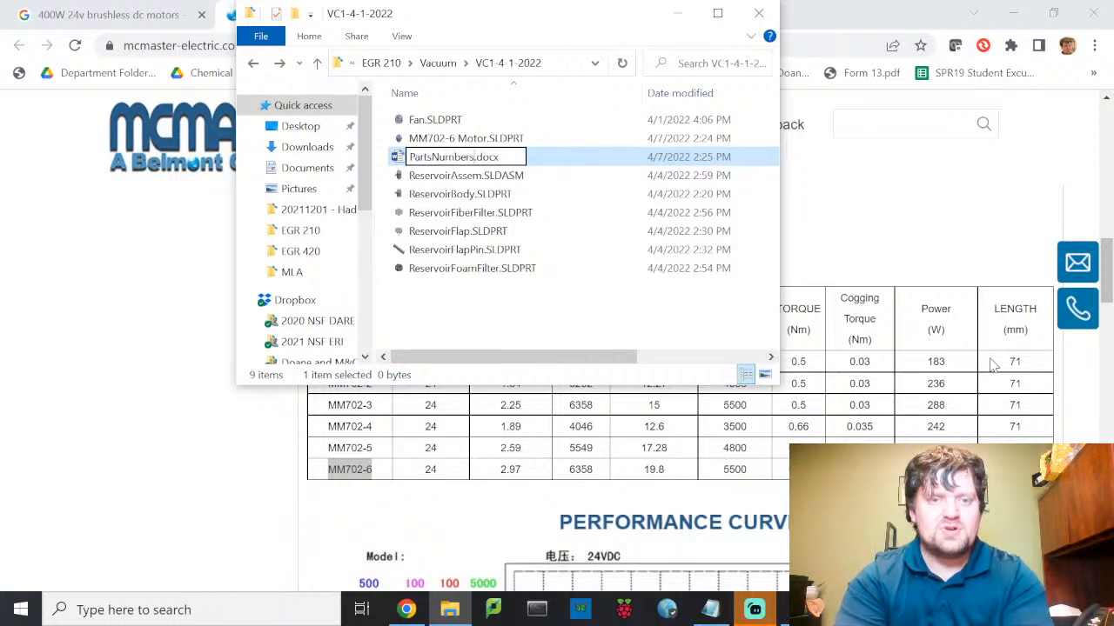
key(Return)
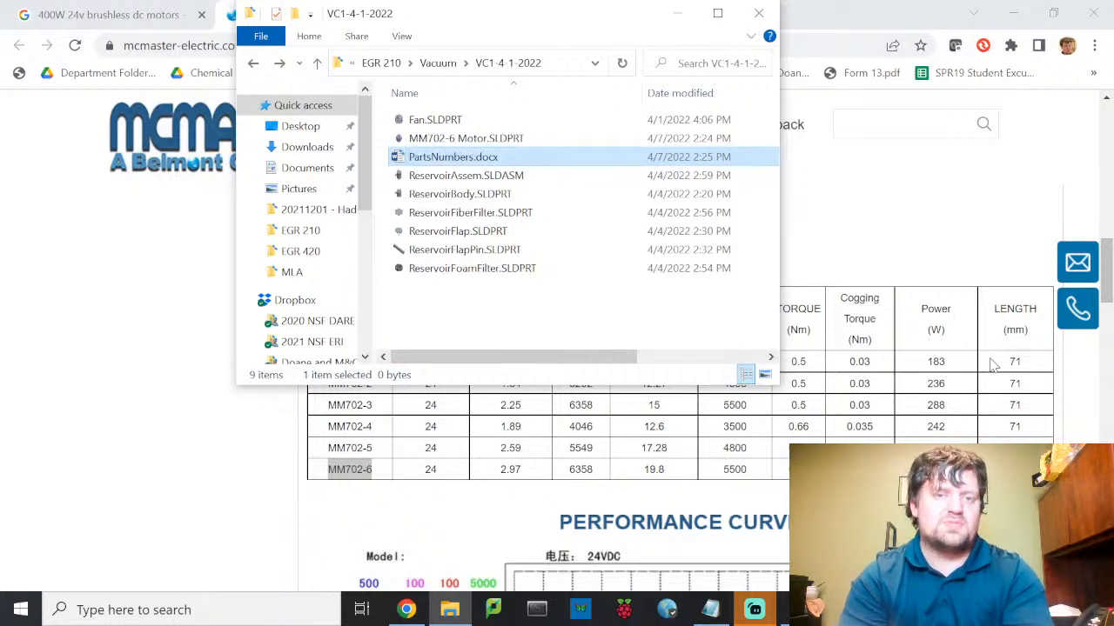
double_click(477, 162)
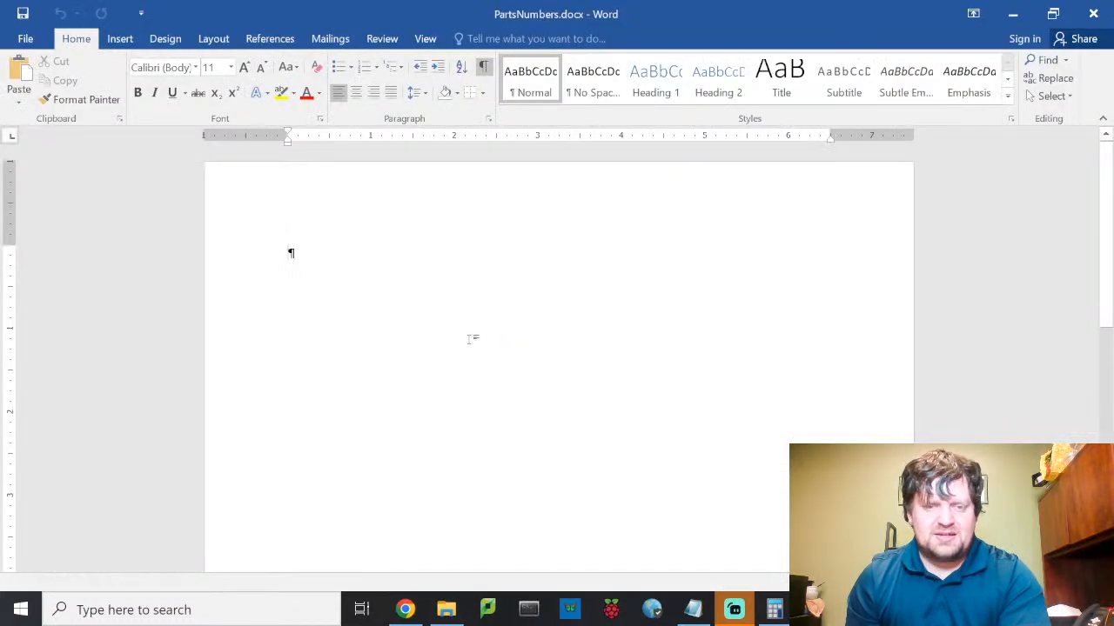
Step: Add the line "Motor Specs" to PartsNumbers.docx and paste the motor product page's URL from Chrome beneath it
key(alt+Tab)
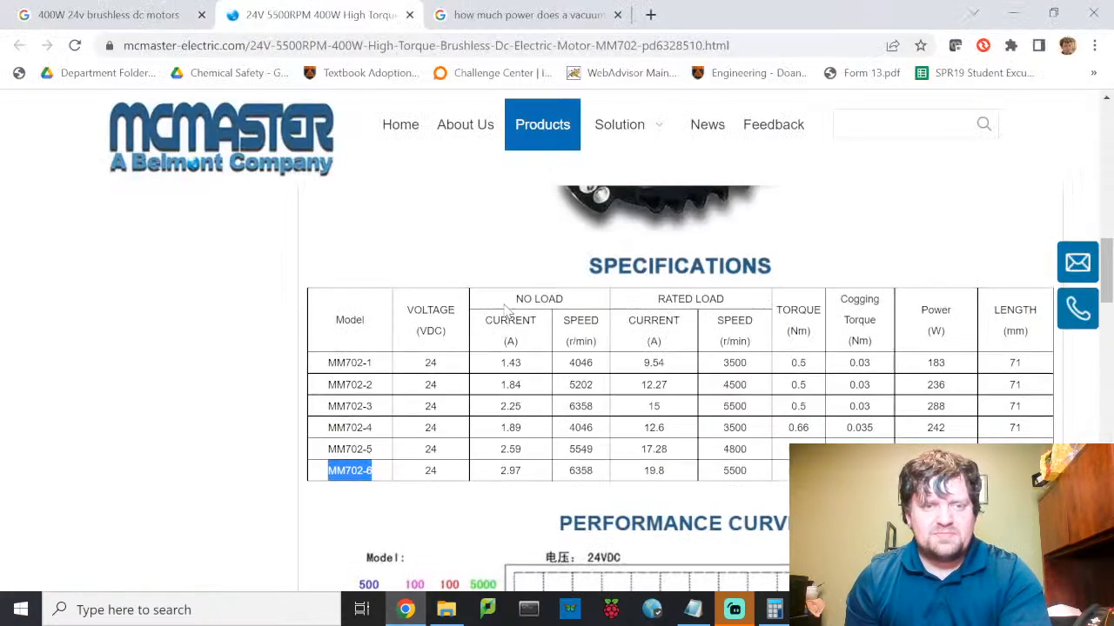
scroll(496, 315, up, 5)
scroll(496, 315, up, 5)
click(402, 49)
key(ctrl+c)
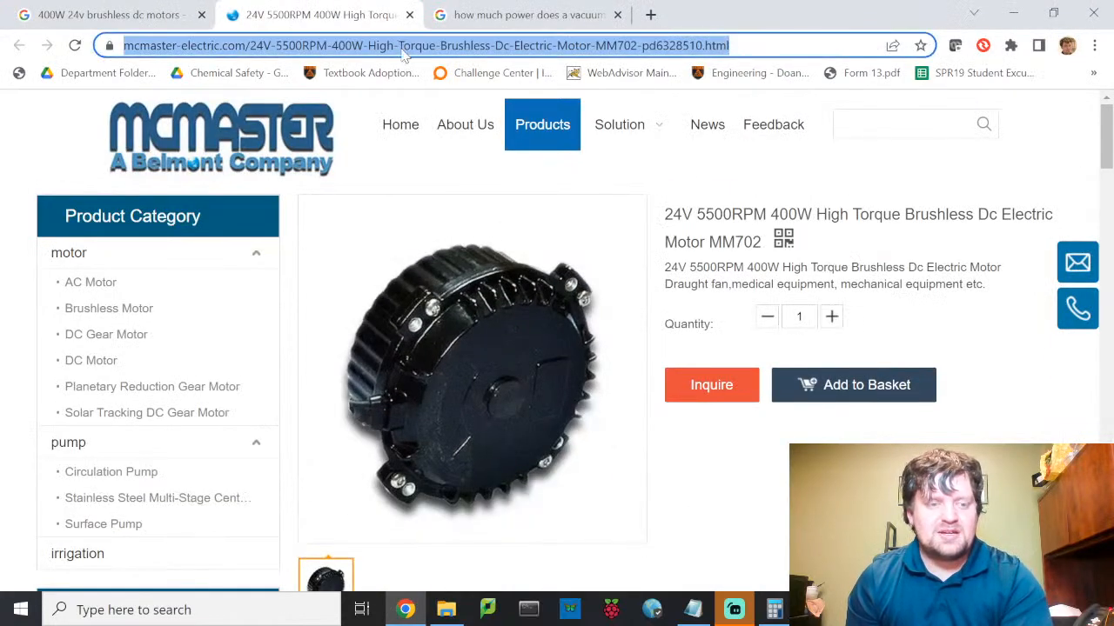
key(alt+Tab)
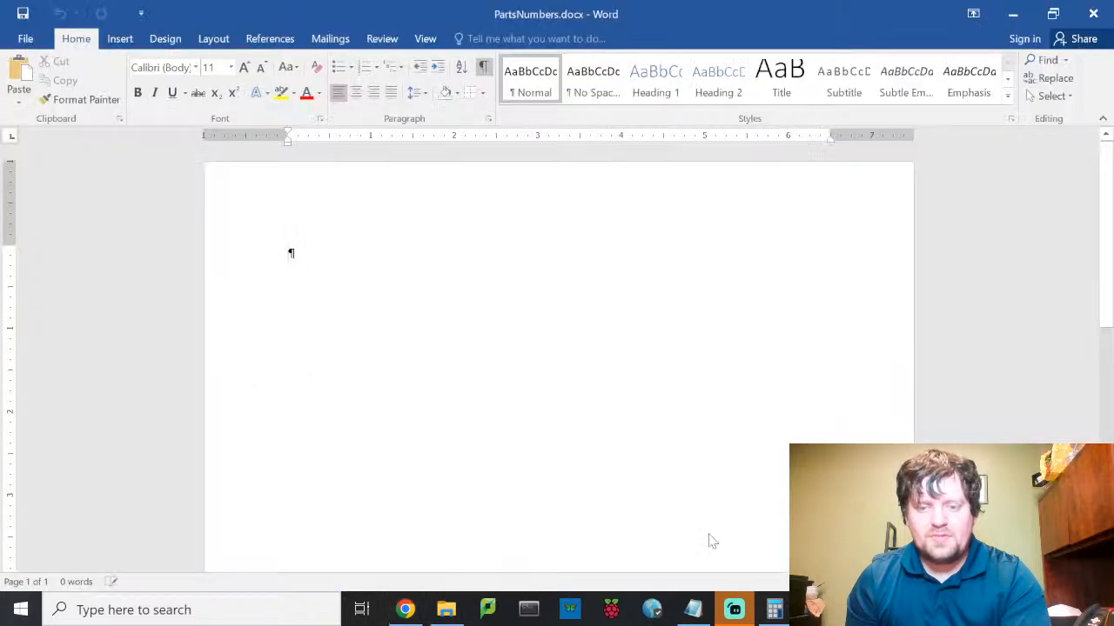
text(Motor Specs)
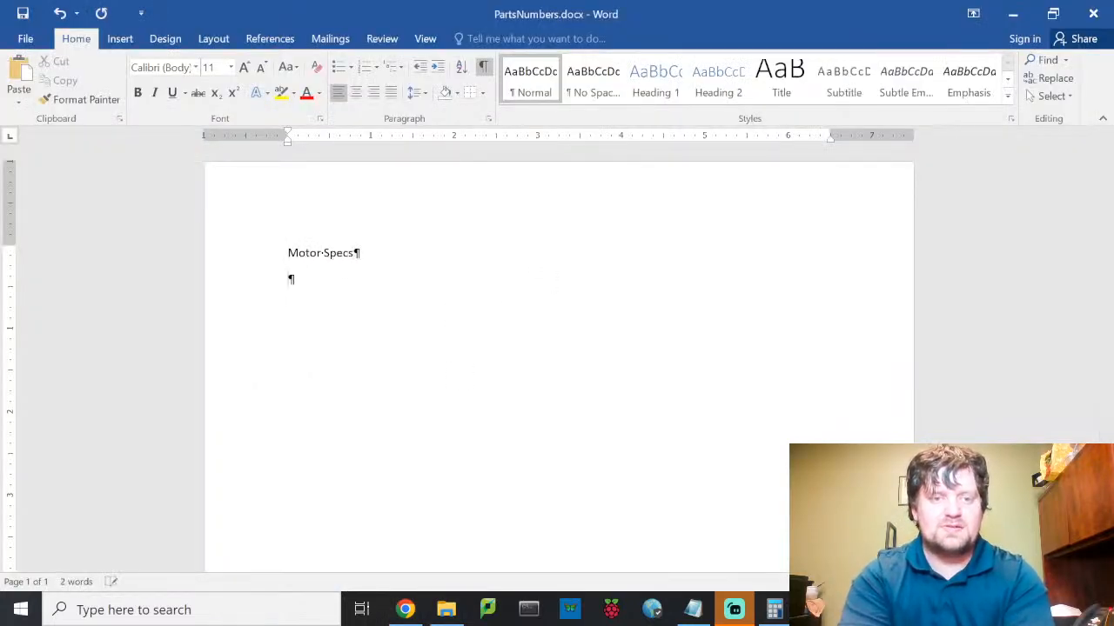
key(ctrl+v)
key(Return)
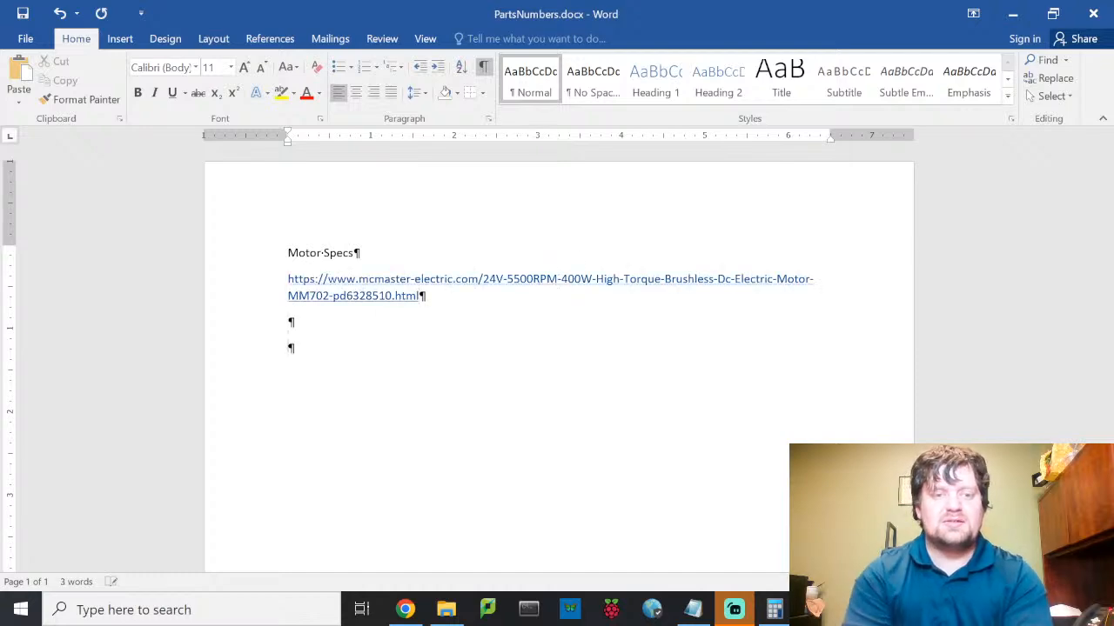
Step: Capture the specifications table on the motor's page in Chrome and paste the screenshot below the link in Word, followed by two new lines
click(406, 609)
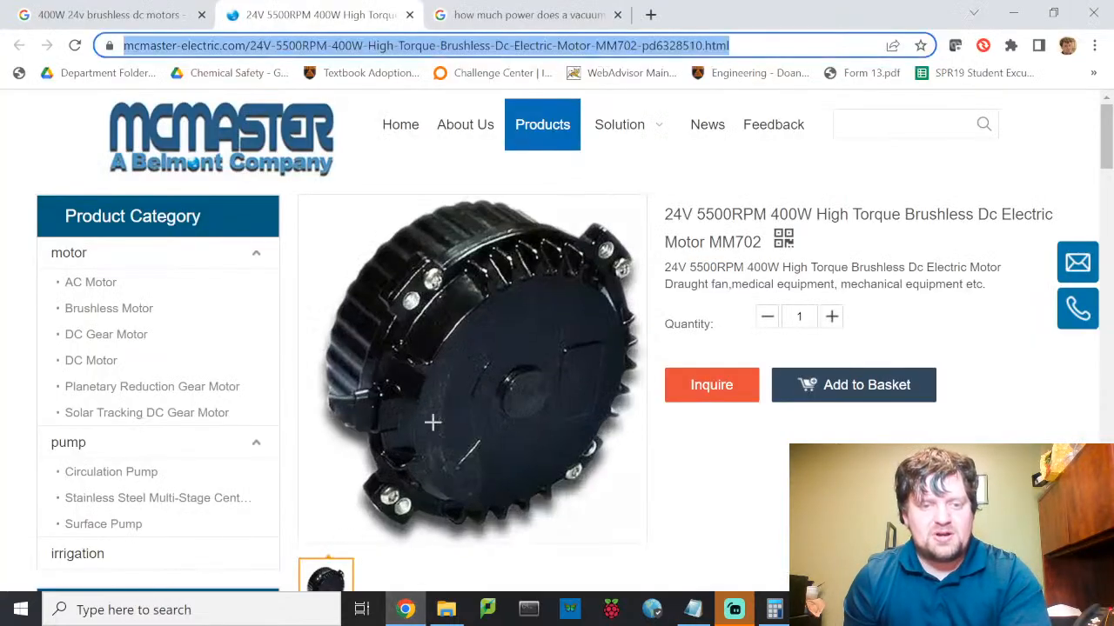
scroll(432, 422, down, 15)
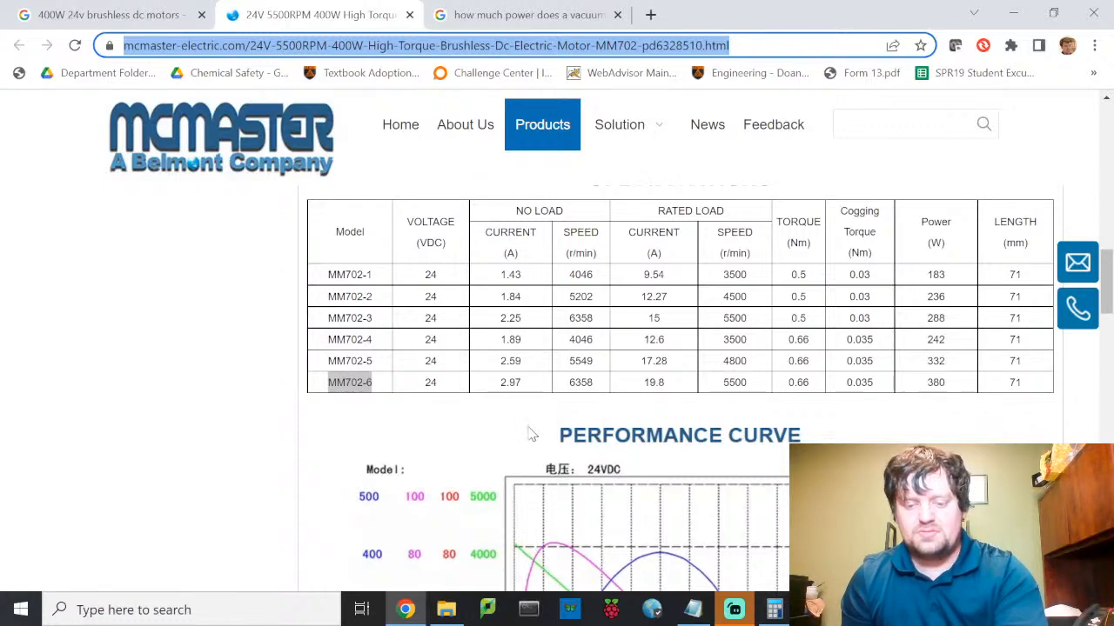
key(alt+Tab)
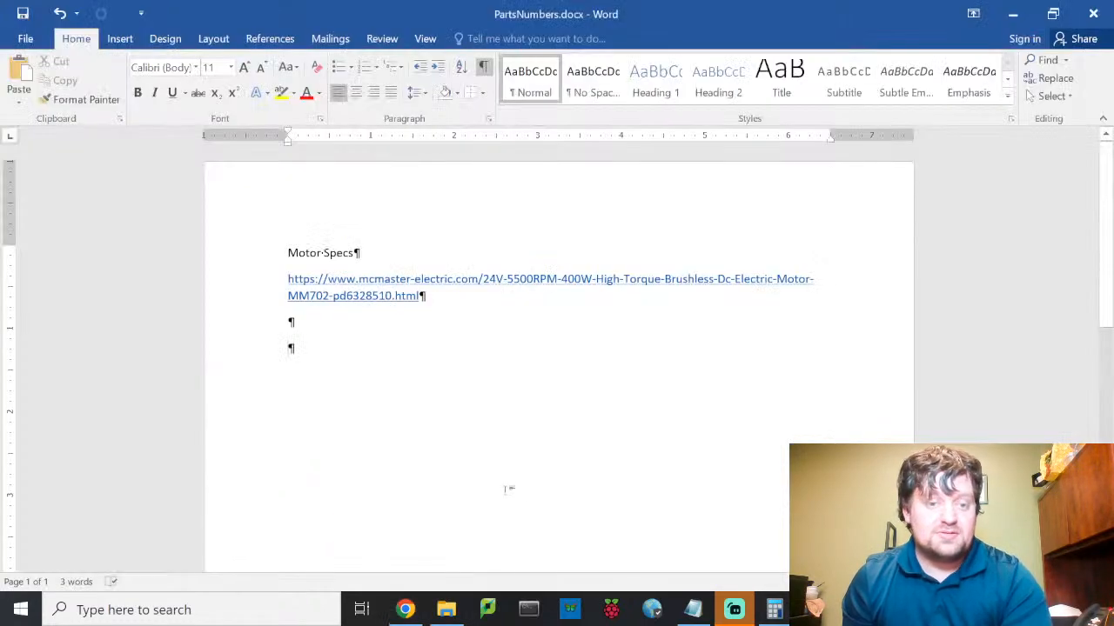
key(ctrl+v)
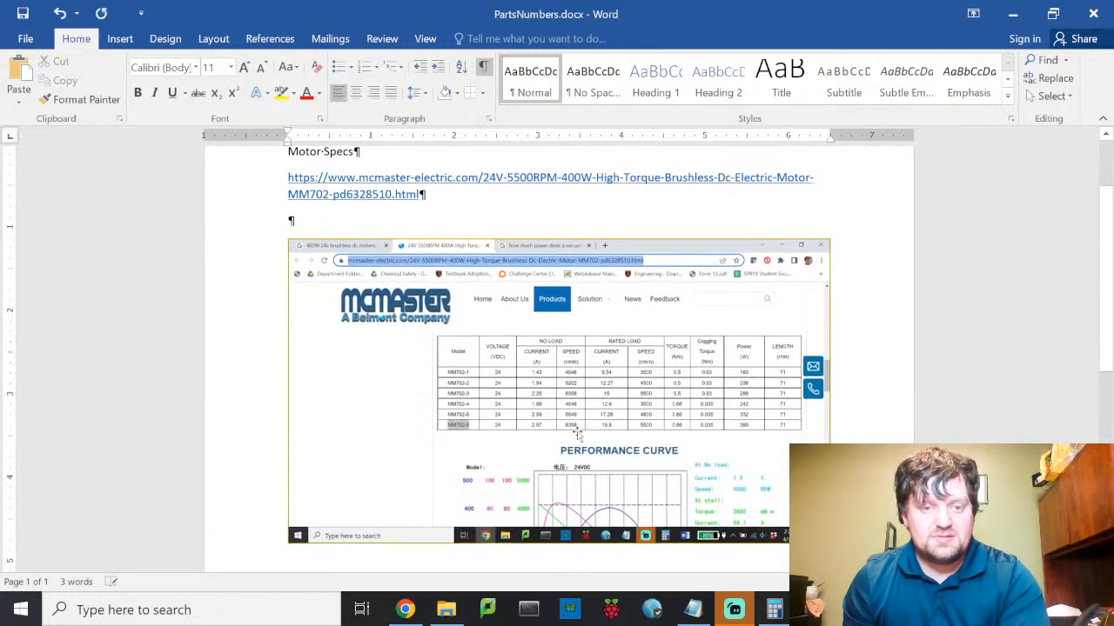
scroll(559, 348, down, 1)
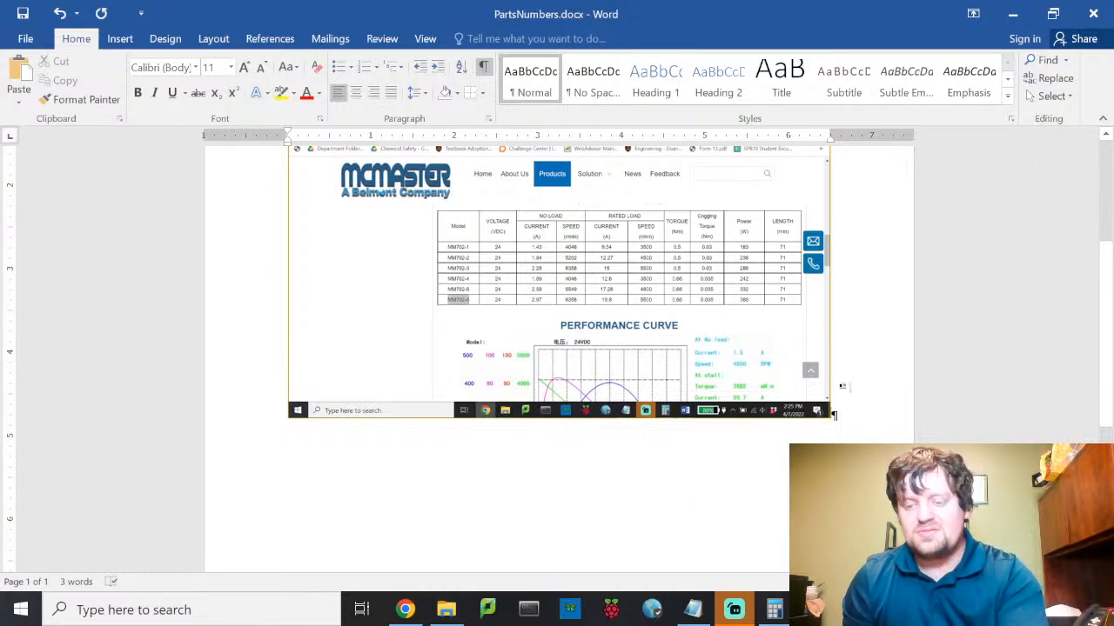
key(Return)
key(Return)
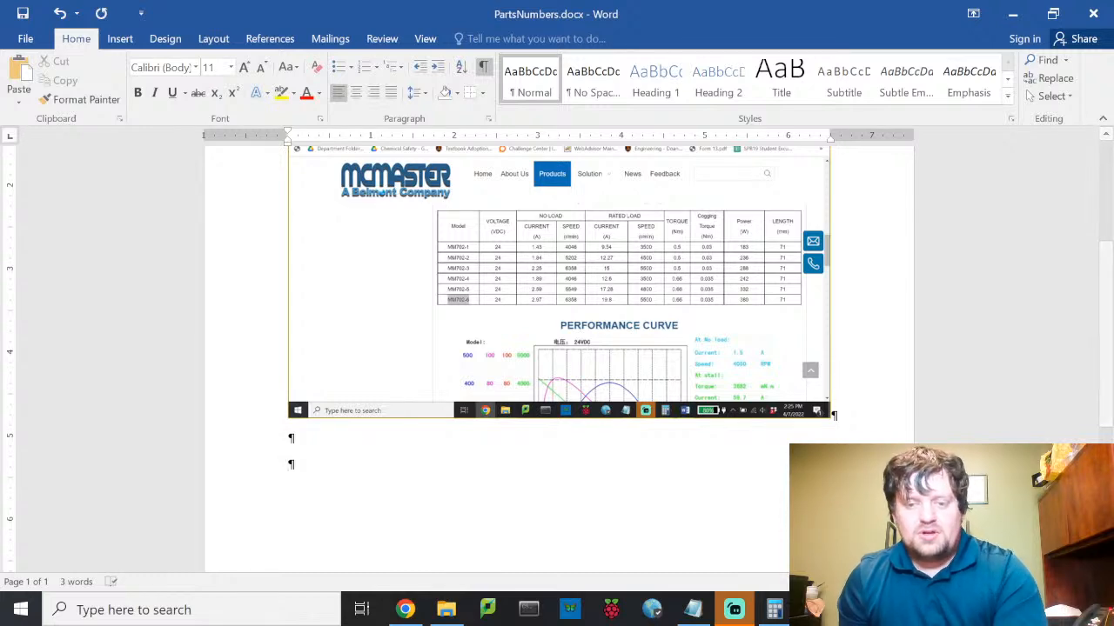
Step: Capture the motor's outline drawing on the product page in Chrome and paste the screenshot below the specifications image in Word
click(405, 609)
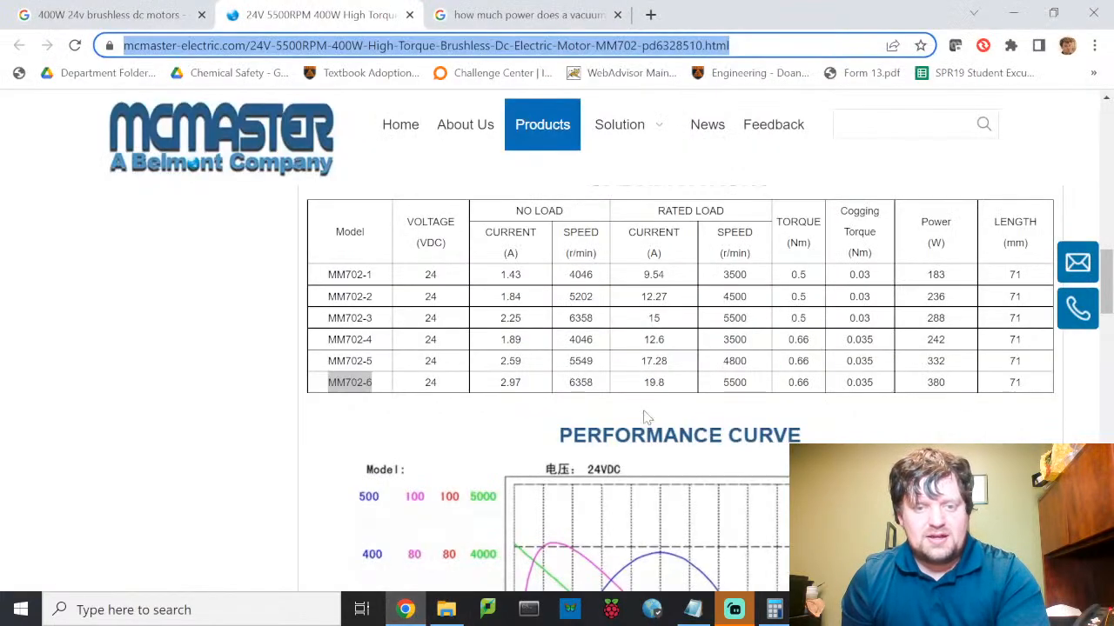
scroll(659, 404, down, 1)
scroll(659, 405, down, 5)
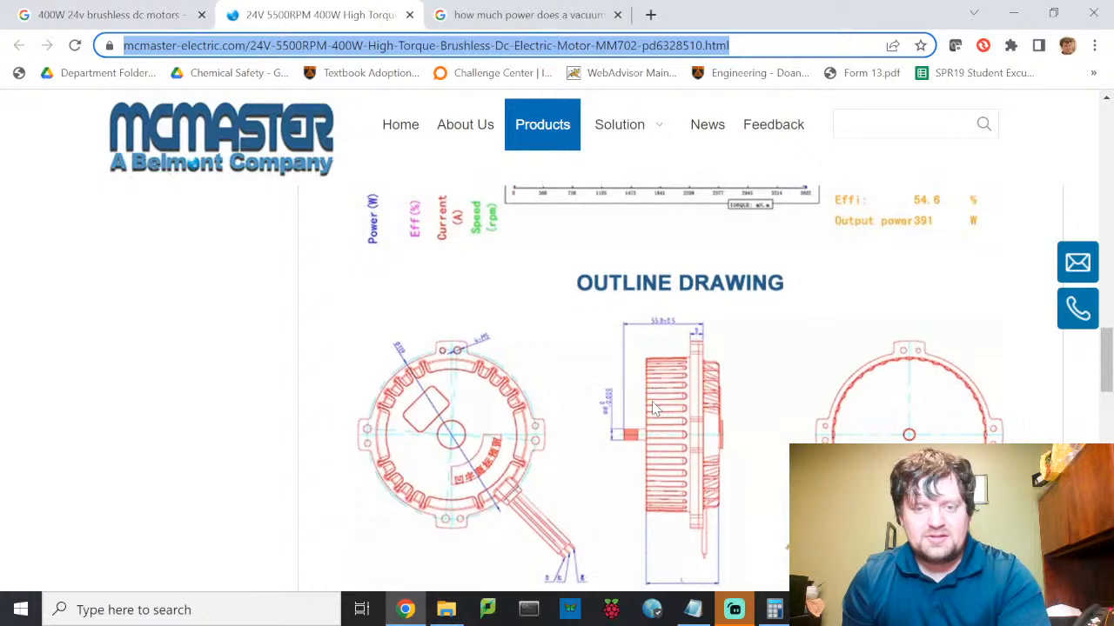
scroll(654, 408, down, 3)
scroll(654, 409, up, 3)
scroll(654, 410, down, 1)
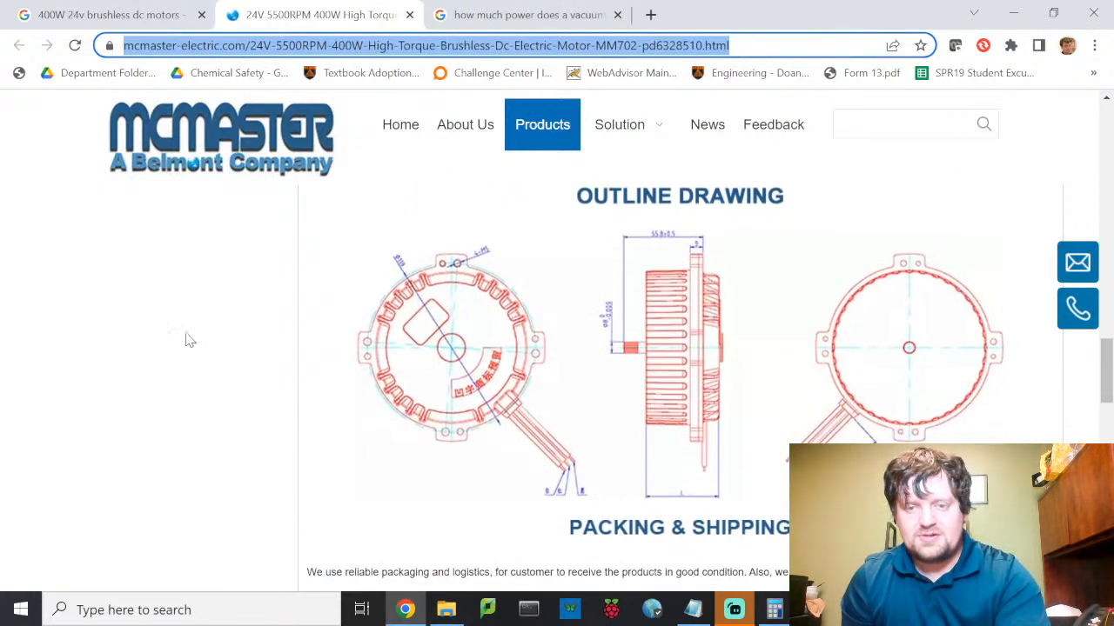
key(alt+Tab)
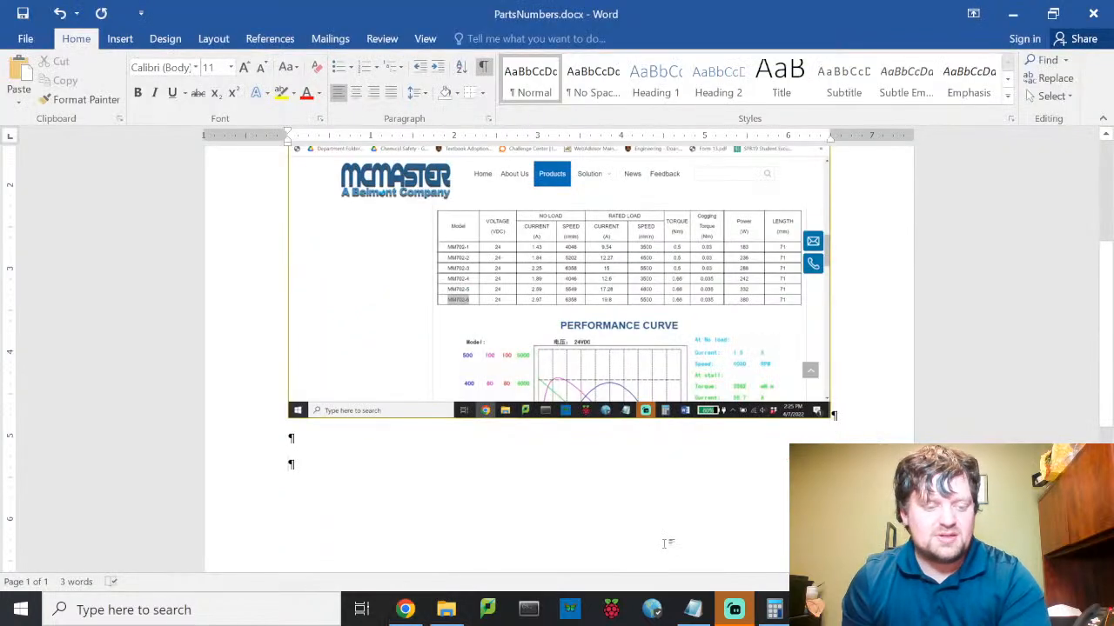
key(ctrl+v)
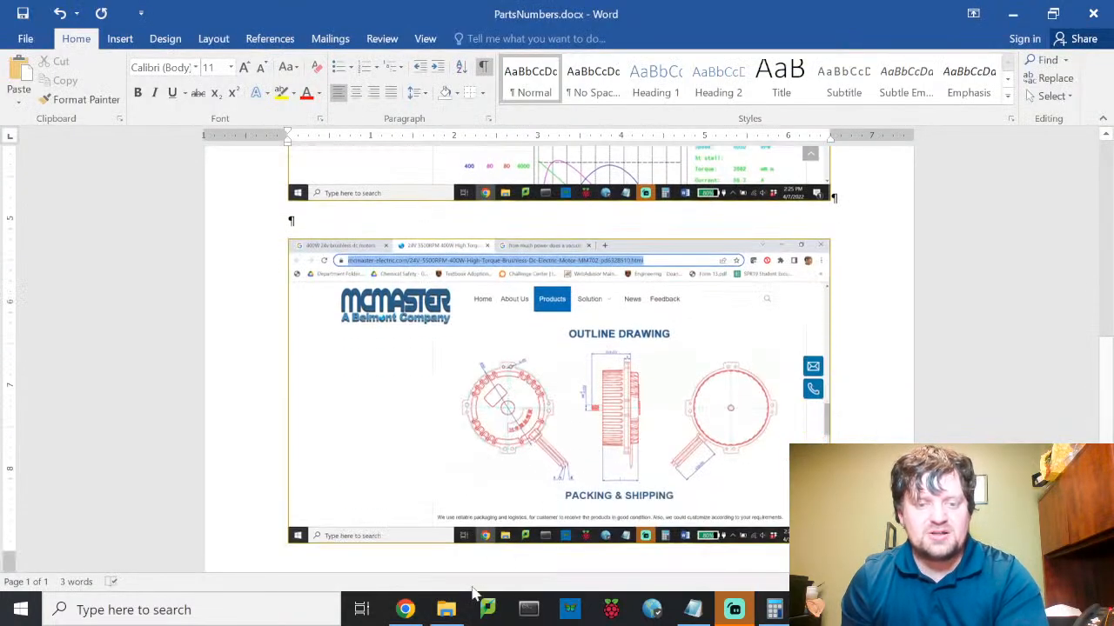
Step: Review the rest of the motor's product page in Chrome, from the related products back up to the product photo
click(405, 609)
scroll(406, 323, down, 10)
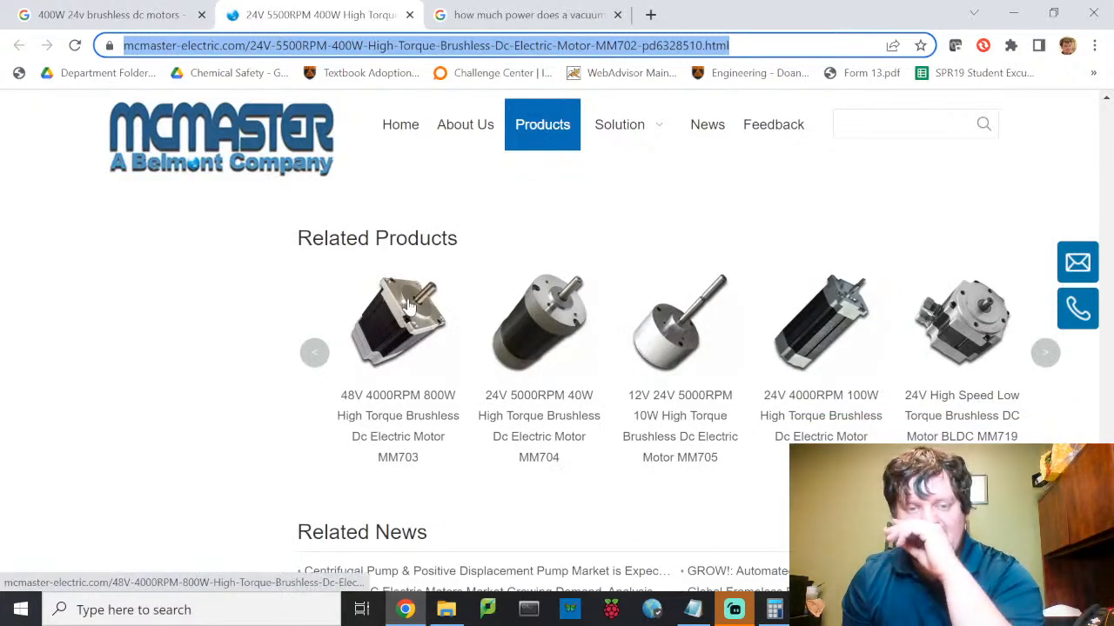
scroll(409, 312, up, 15)
scroll(420, 313, up, 5)
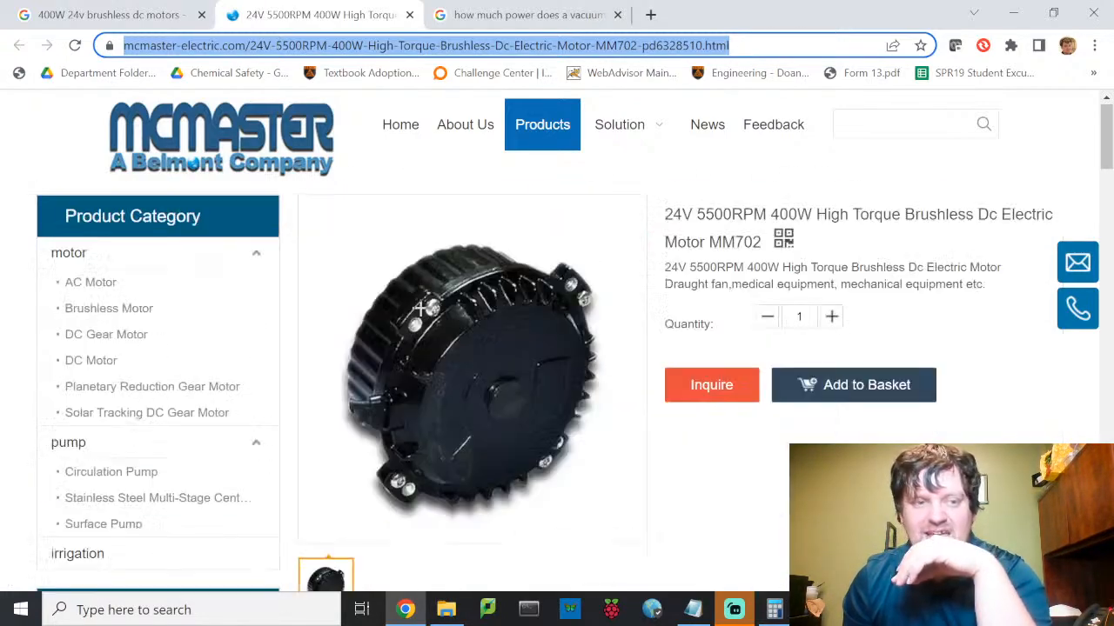
key(alt+Tab)
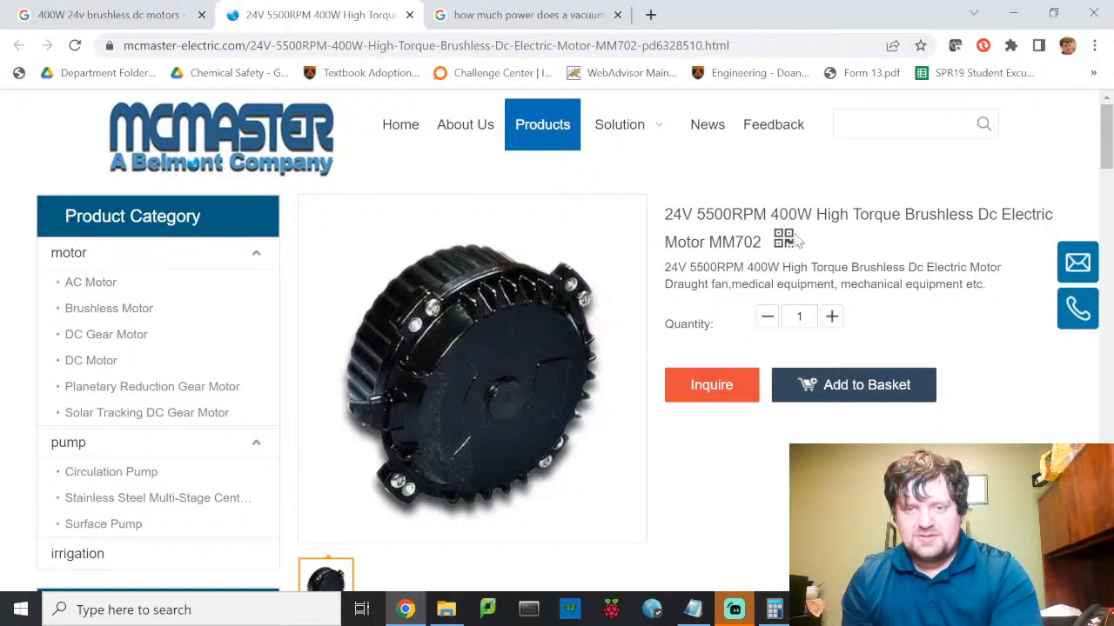
Step: Return to PartsNumbers.docx in Word and paste the motor's product photo screenshot on a new line between the link and the specifications image
key(alt+Tab)
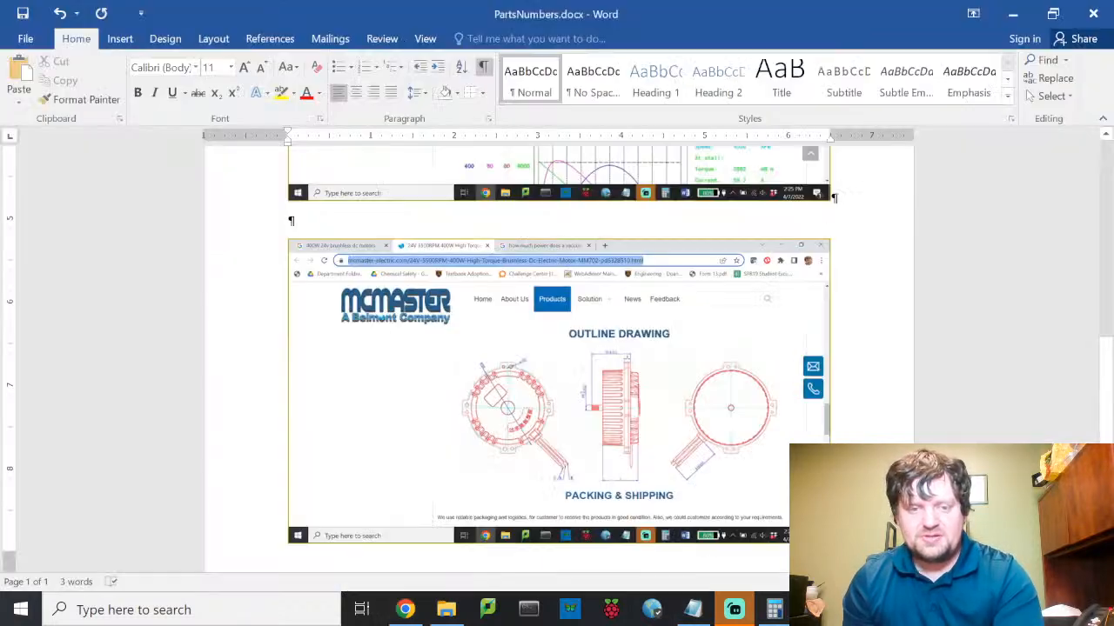
scroll(526, 461, down, 1)
scroll(612, 377, up, 6)
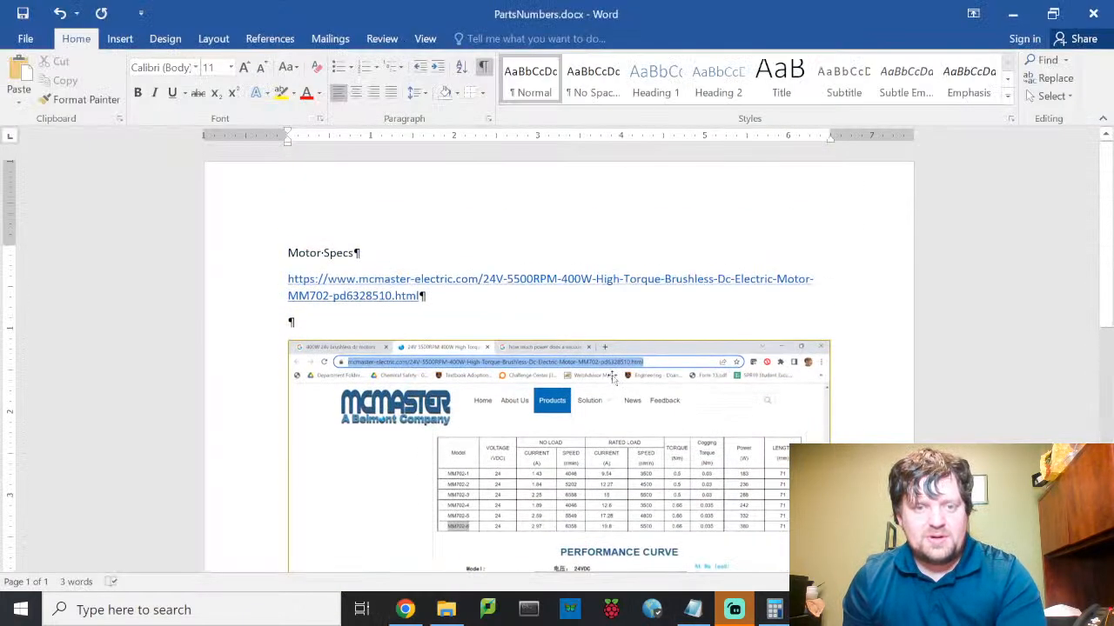
key(Return)
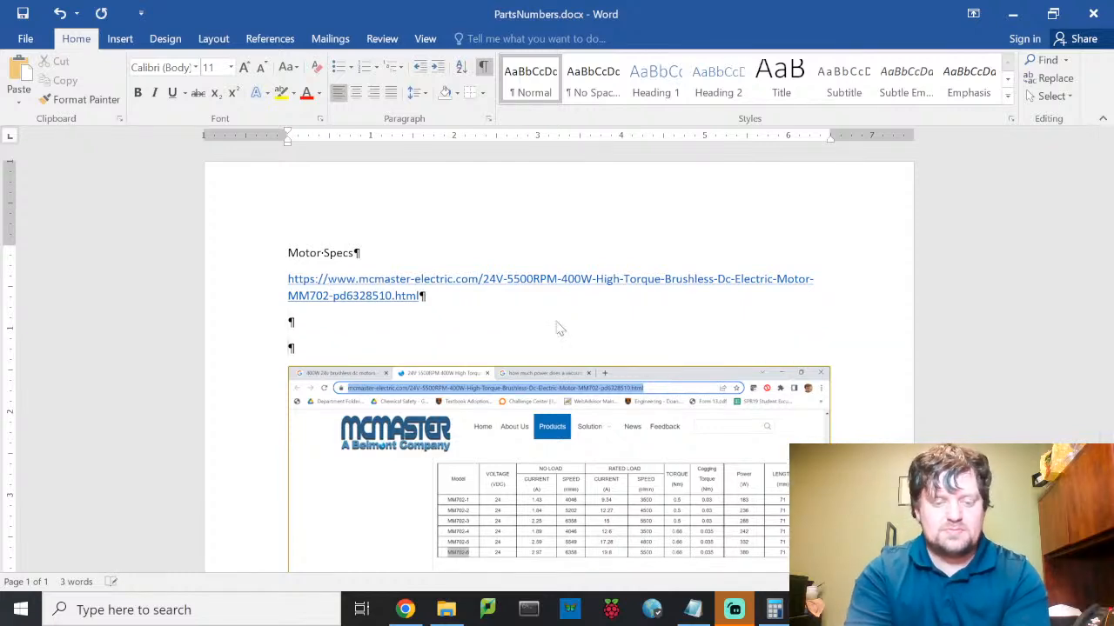
key(ctrl+v)
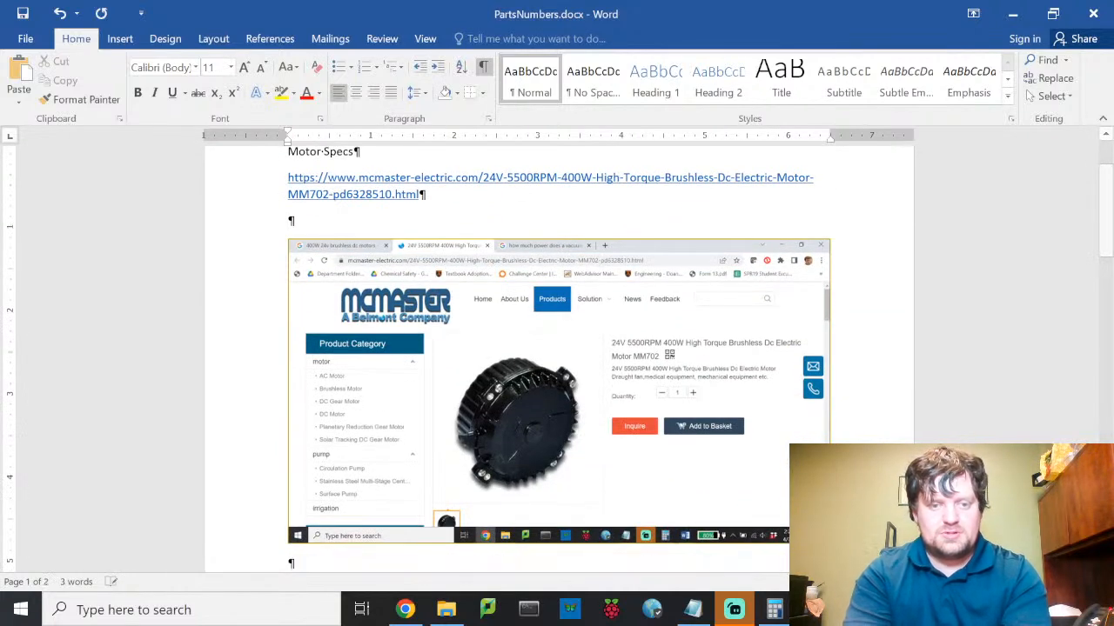
Step: Check the pasted motor screenshots through the outline drawing and close PartsNumbers.docx
scroll(608, 514, down, 10)
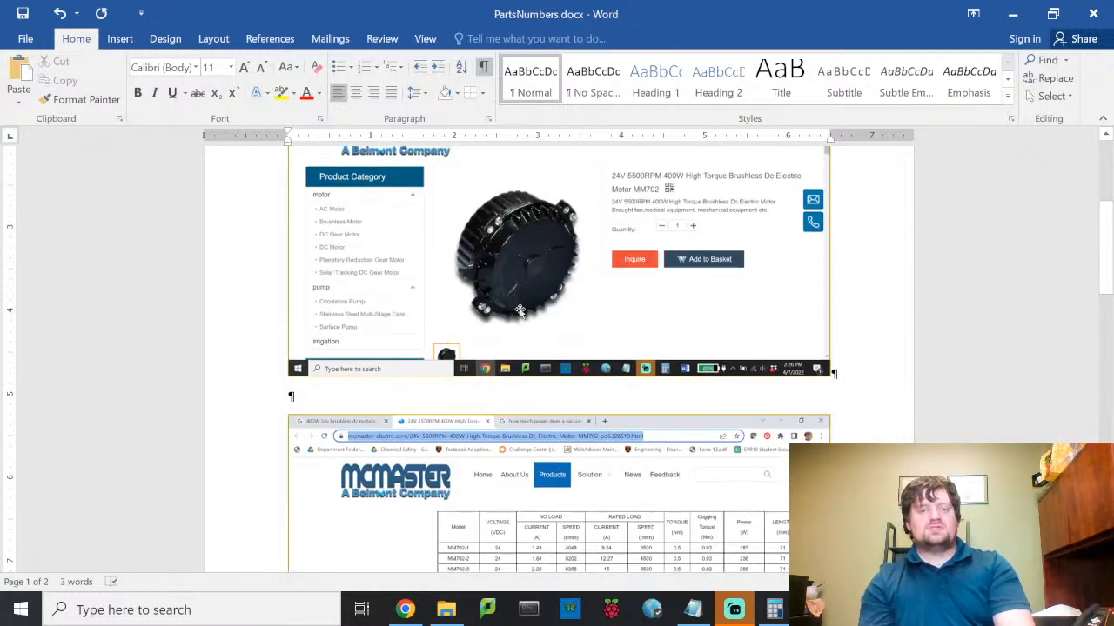
scroll(608, 514, down, 3)
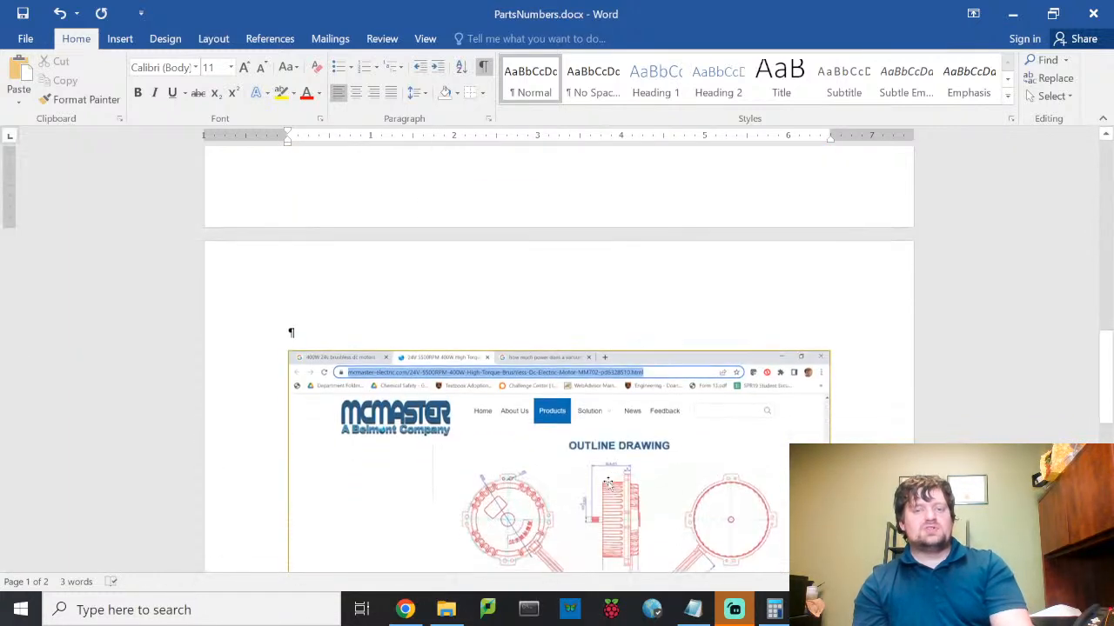
scroll(630, 345, down, 2)
scroll(619, 311, up, 4)
scroll(615, 287, up, 10)
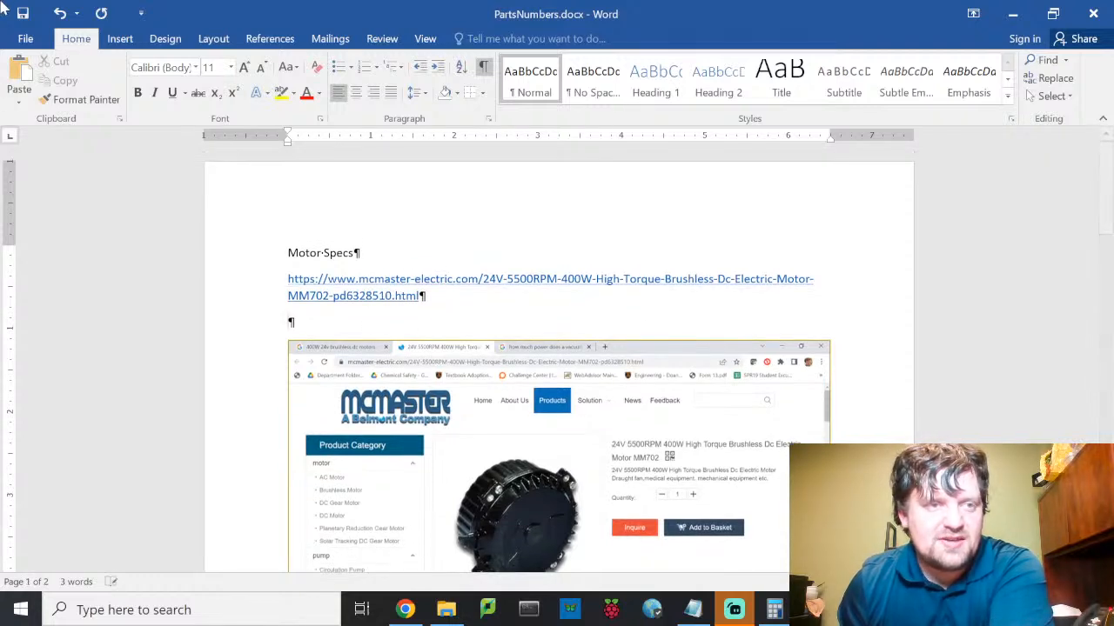
click(1096, 11)
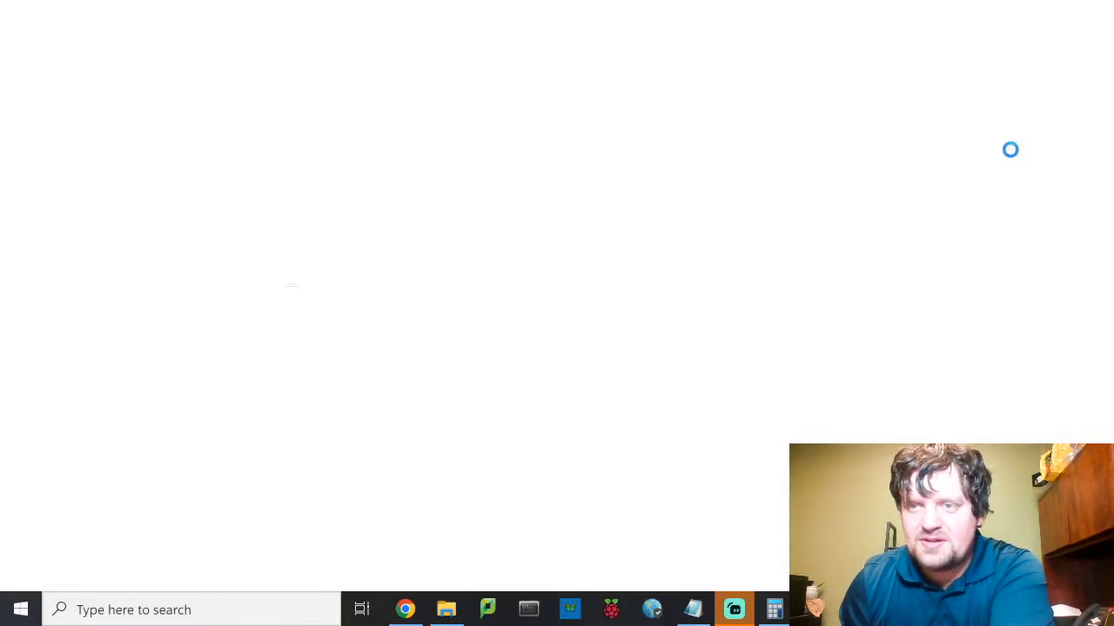
Step: In the Project2 - Process.txt list in Notepad, mark "d. Motor" as done with a leading "--------" in place of its indent
click(714, 613)
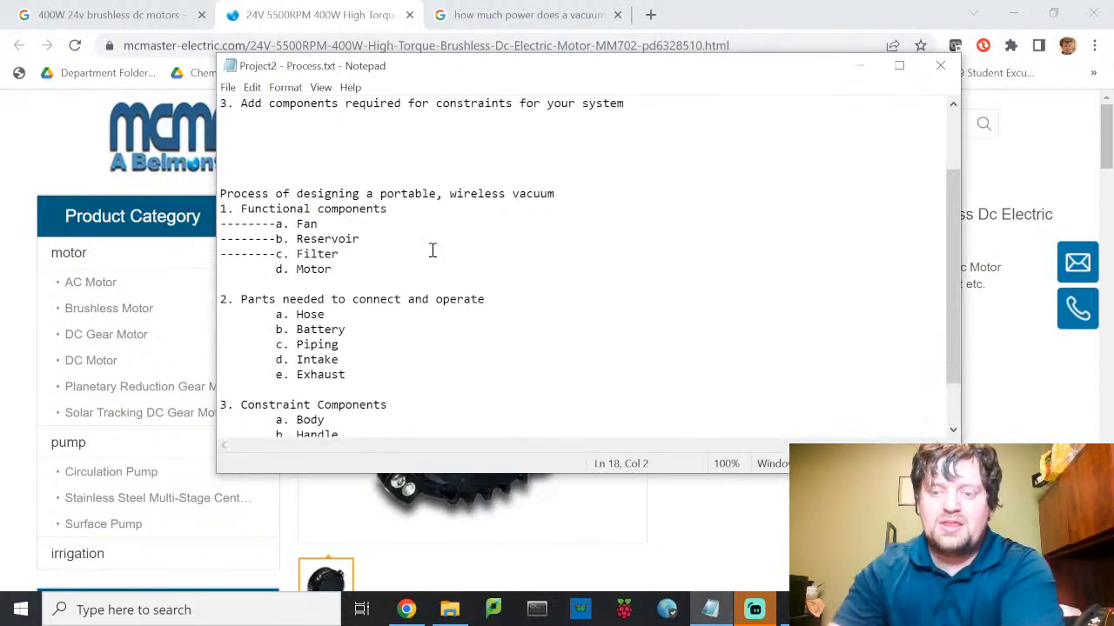
key(BackSpace)
key(BackSpace)
key(BackSpace)
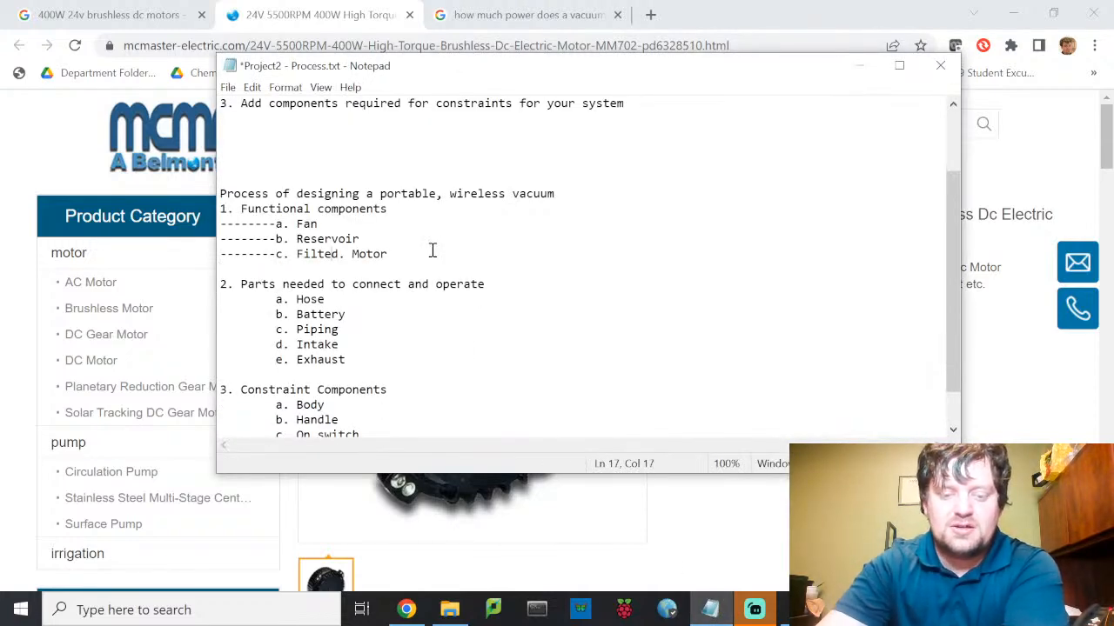
text(r)
key(Return)
text(--------)
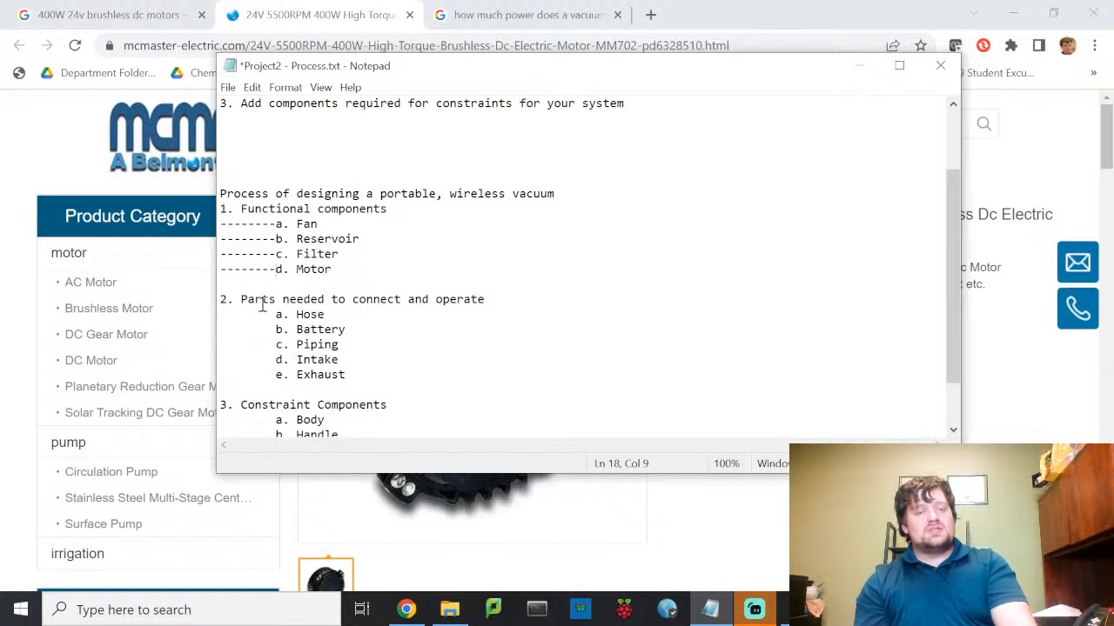
drag(221, 315, 366, 372)
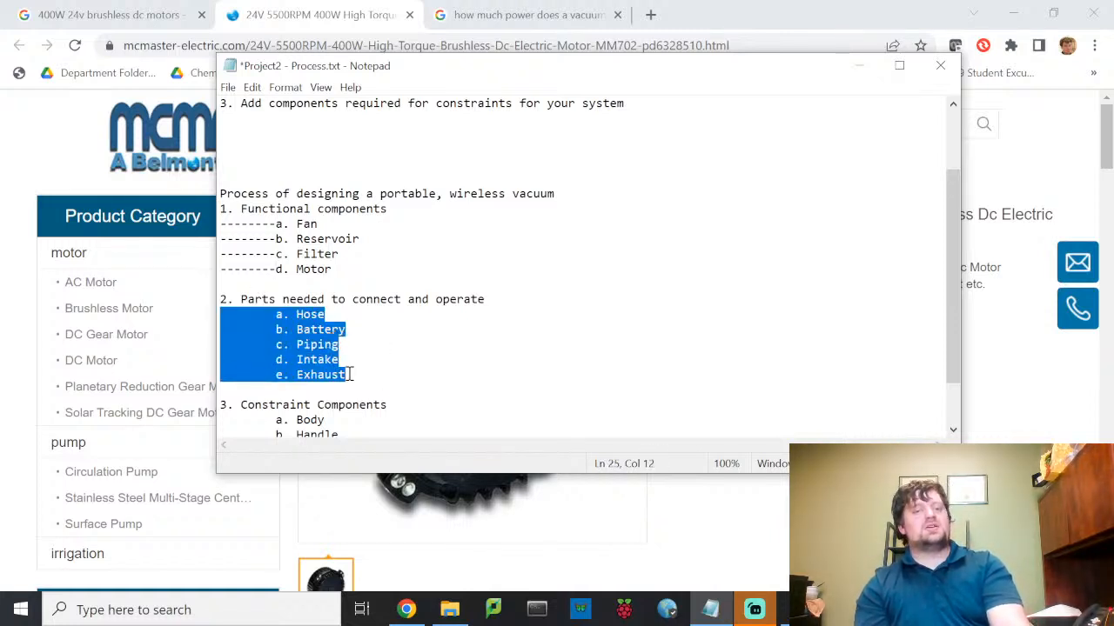
click(348, 331)
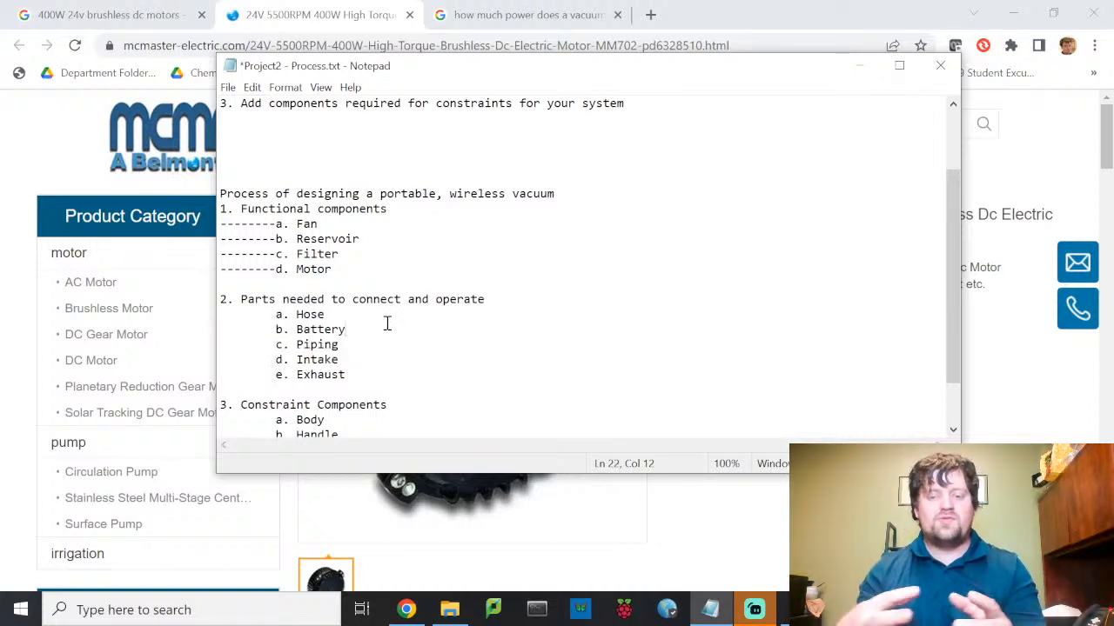